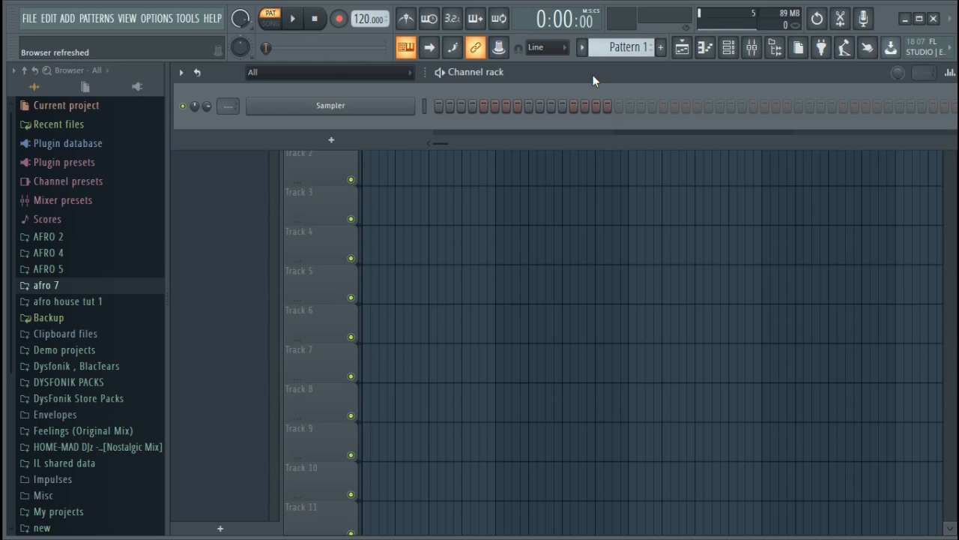
Load the Afro_Brotherz kick_8_afro sample from the afro 7 folder into the Sampler channel and fill each 4 steps.
{"action": "left_click", "coordinate": [66, 287]}
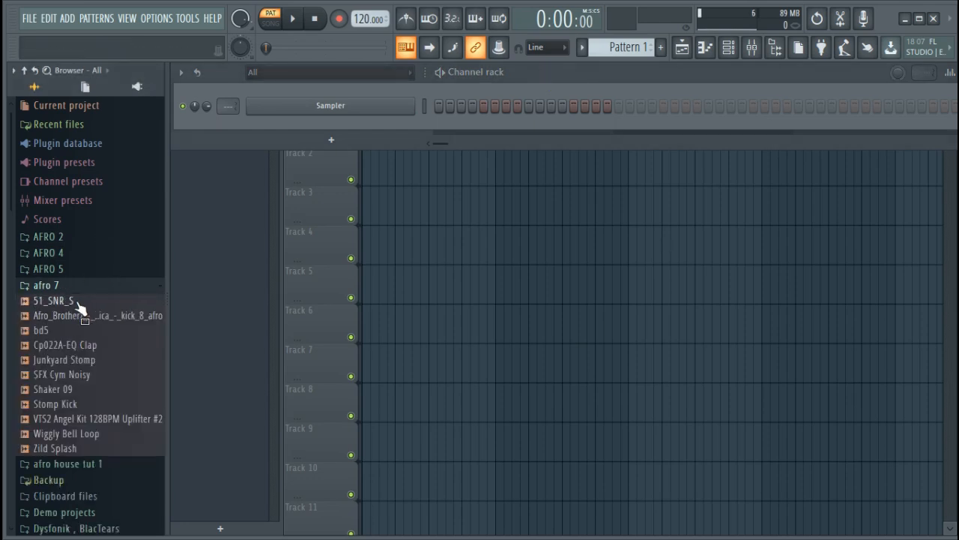
{"action": "scroll", "coordinate": [95, 360], "scroll_direction": "down", "scroll_amount": 3}
{"action": "scroll", "coordinate": [98, 318], "scroll_direction": "up", "scroll_amount": 3}
{"action": "left_click", "coordinate": [77, 286]}
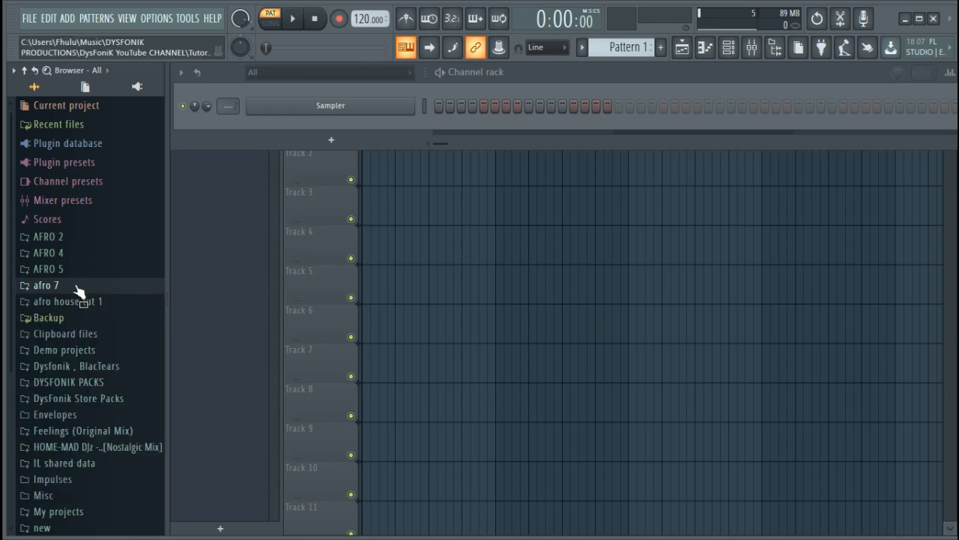
{"action": "left_click", "coordinate": [77, 286]}
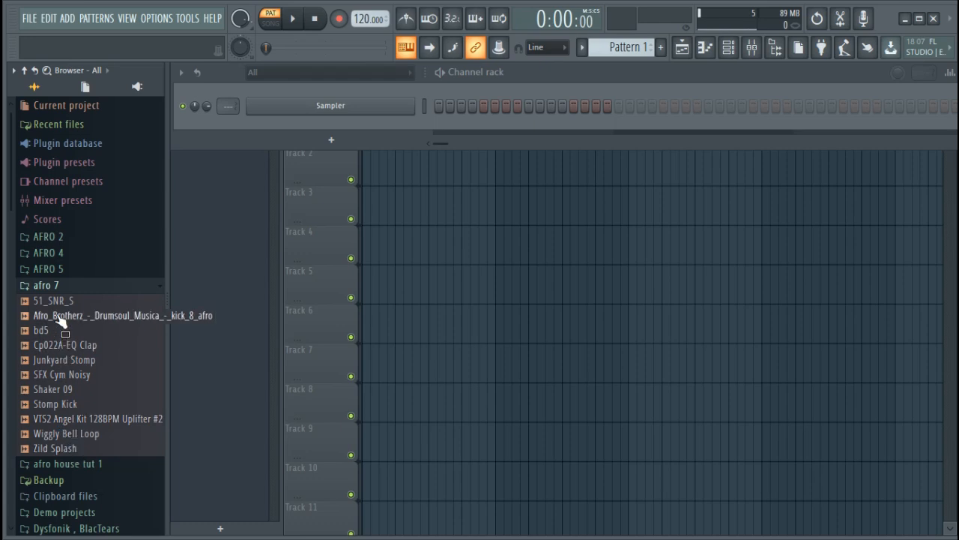
{"action": "left_click_drag", "start_coordinate": [34, 317], "coordinate": [62, 319]}
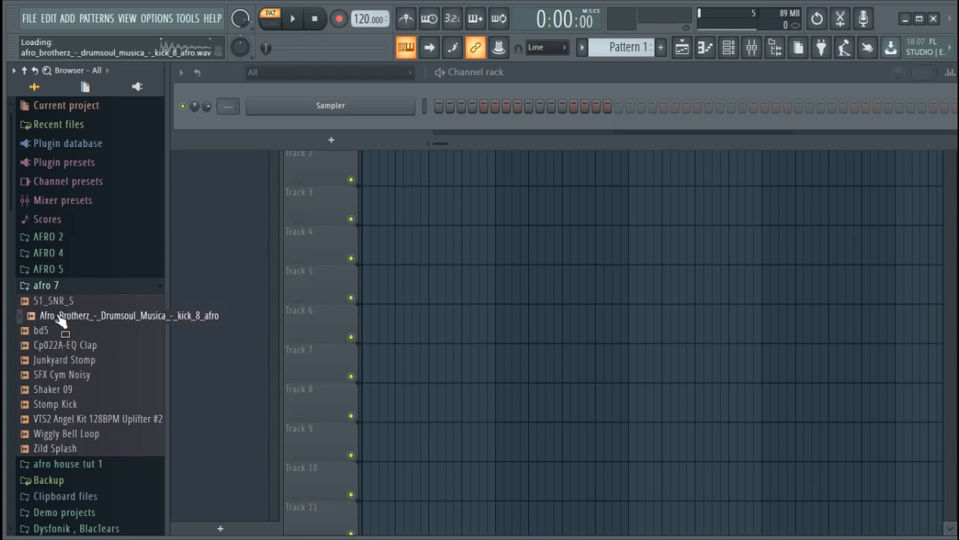
{"action": "left_click_drag", "start_coordinate": [61, 318], "coordinate": [373, 111]}
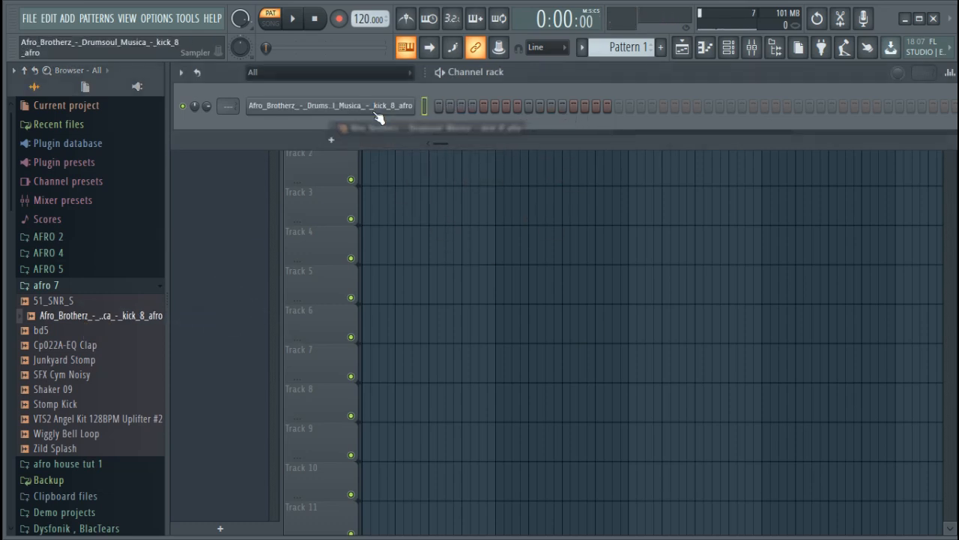
{"action": "right_click", "coordinate": [409, 105]}
{"action": "left_click", "coordinate": [650, 164]}
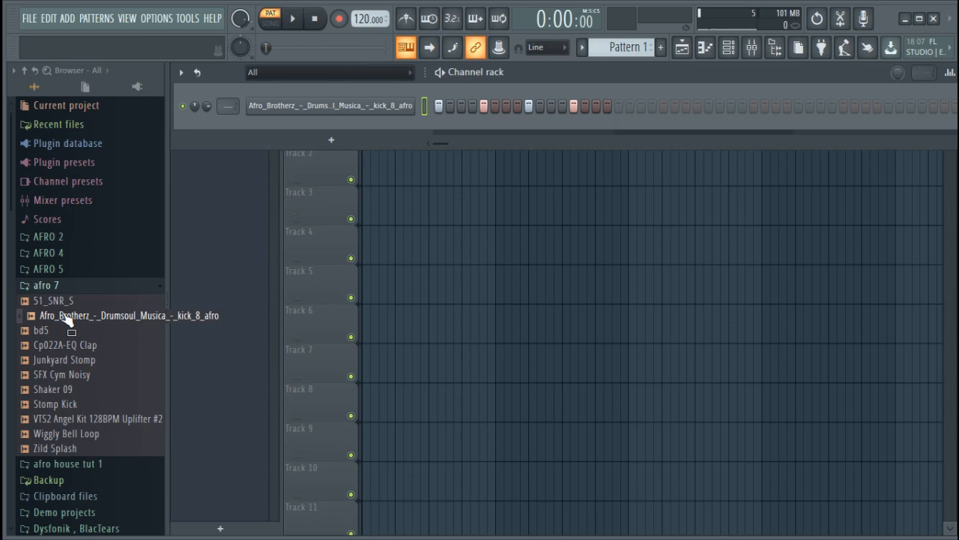
Add the bd5 sample as a second channel, fill each 4 steps, and play the pattern.
{"action": "left_click_drag", "start_coordinate": [70, 332], "coordinate": [345, 120]}
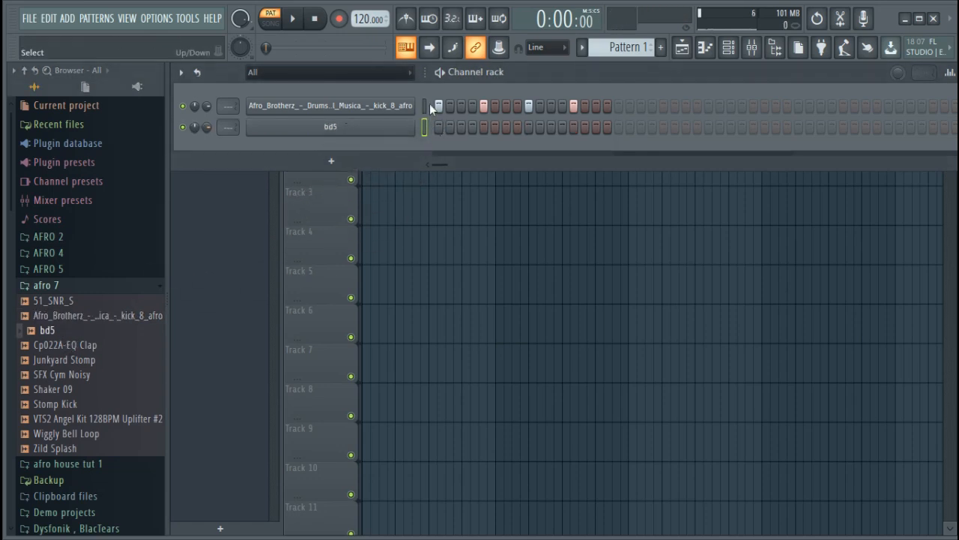
{"action": "right_click", "coordinate": [414, 124]}
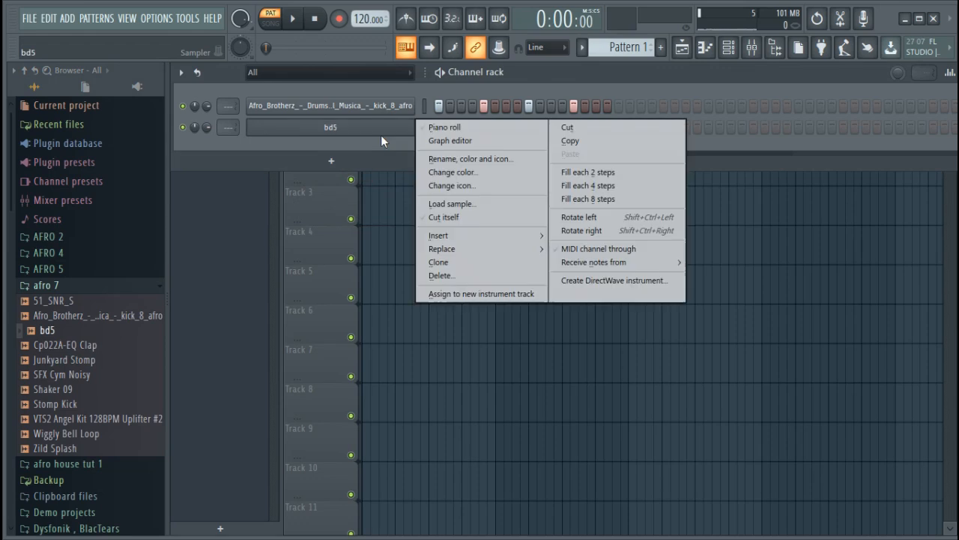
{"action": "left_click", "coordinate": [643, 181]}
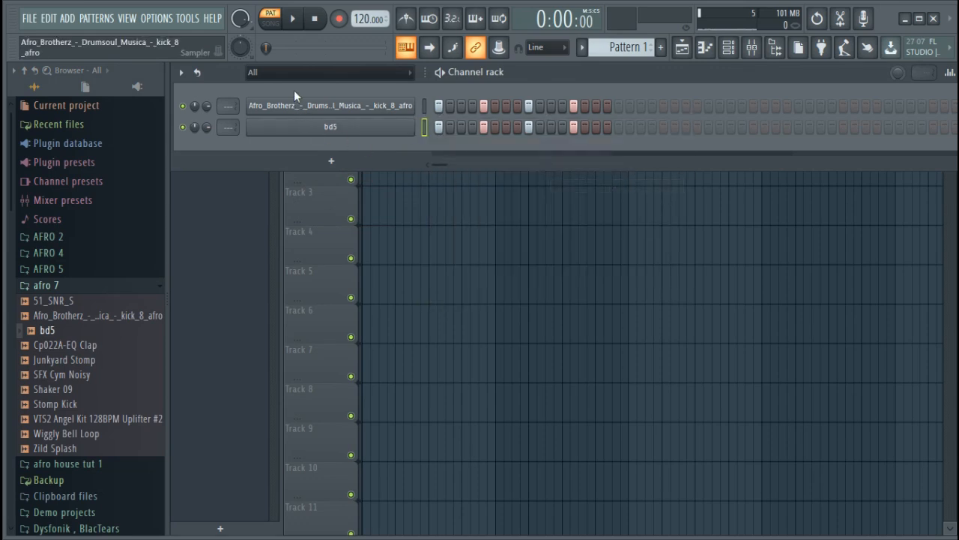
{"action": "key", "text": "space"}
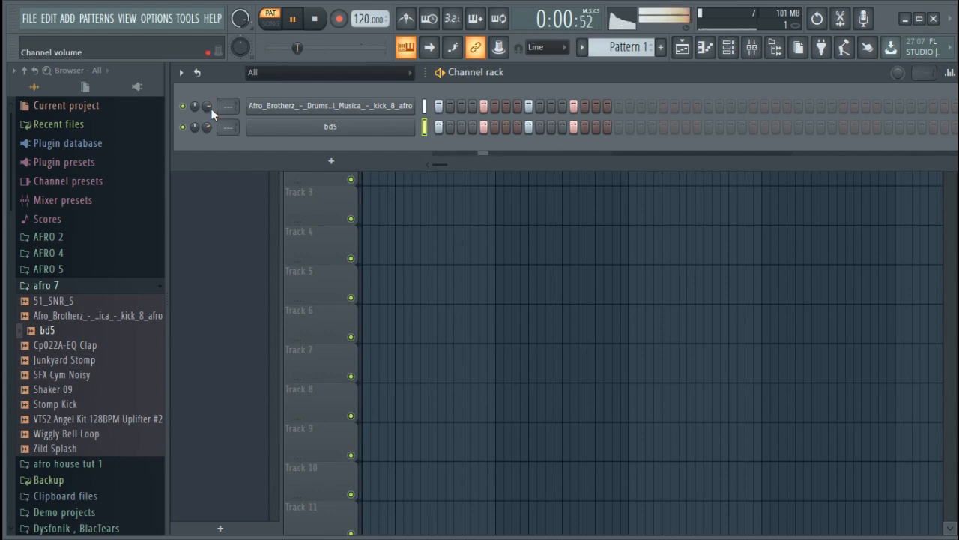
Route the bd5 channel to mixer track 1 and the Afro_Brotherz kick channel to mixer track 2.
{"action": "left_click", "coordinate": [328, 126]}
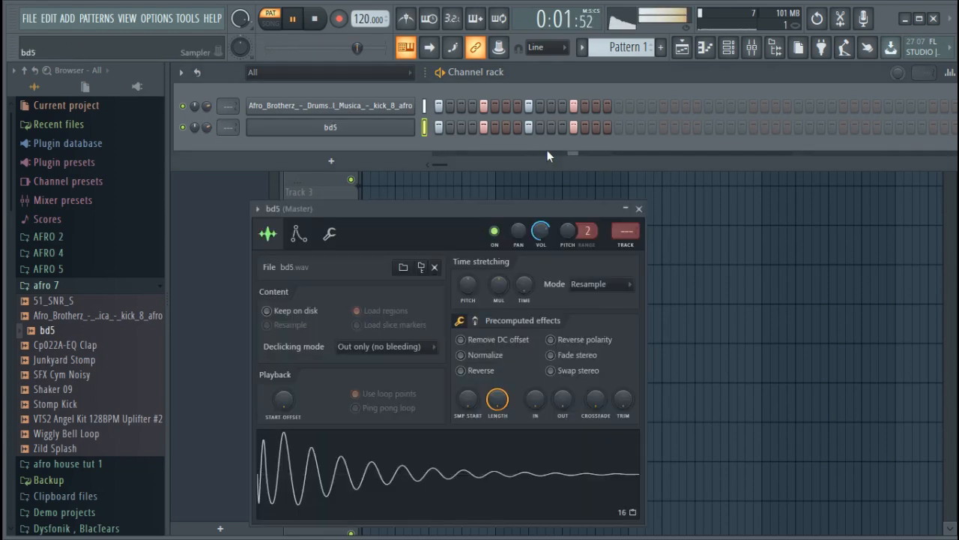
{"action": "left_click", "coordinate": [628, 245]}
{"action": "left_click", "coordinate": [729, 51]}
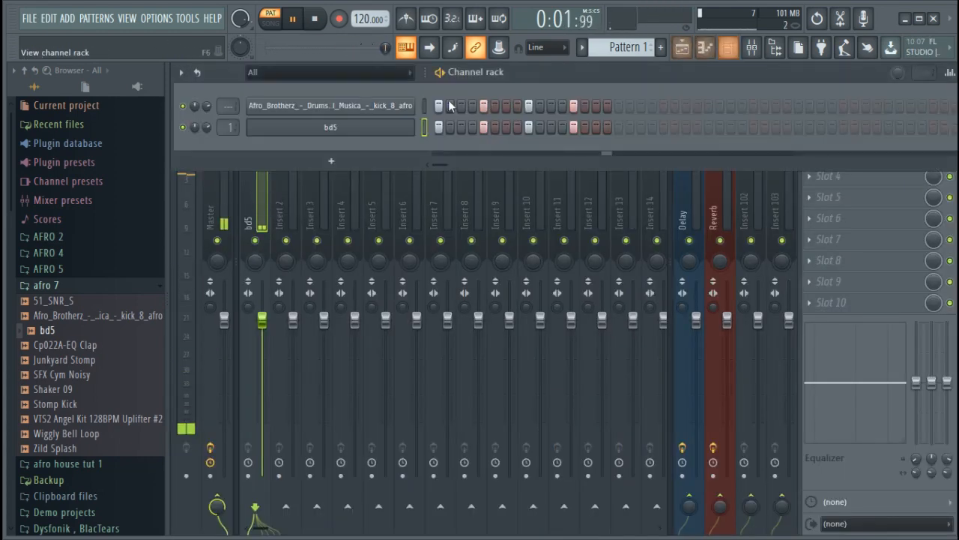
{"action": "left_click", "coordinate": [361, 106]}
{"action": "left_click", "coordinate": [618, 229]}
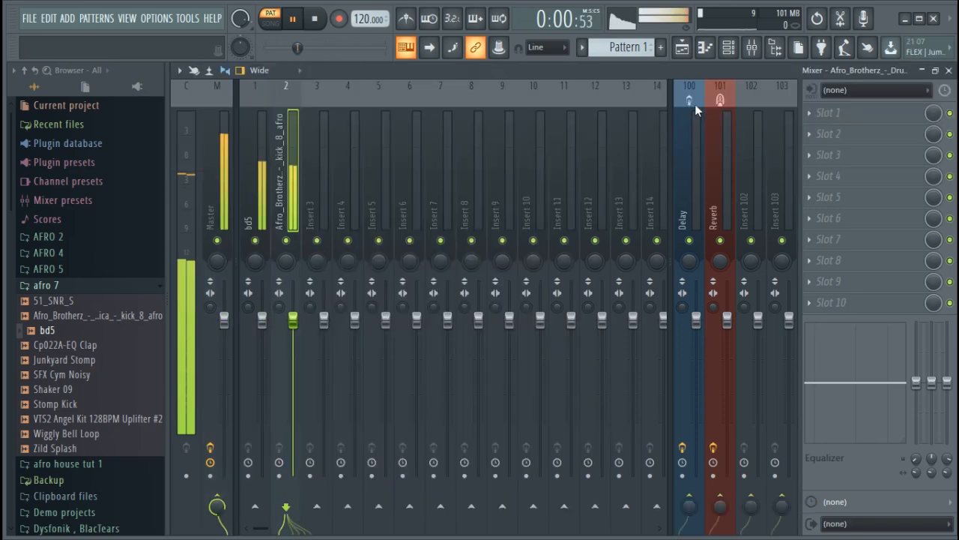
Add Fruity Parametric EQ 2 to the bd5 mixer track, boosting bands 3 and 7 slightly and cutting band 1 around 36 Hz.
{"action": "left_click", "coordinate": [255, 182]}
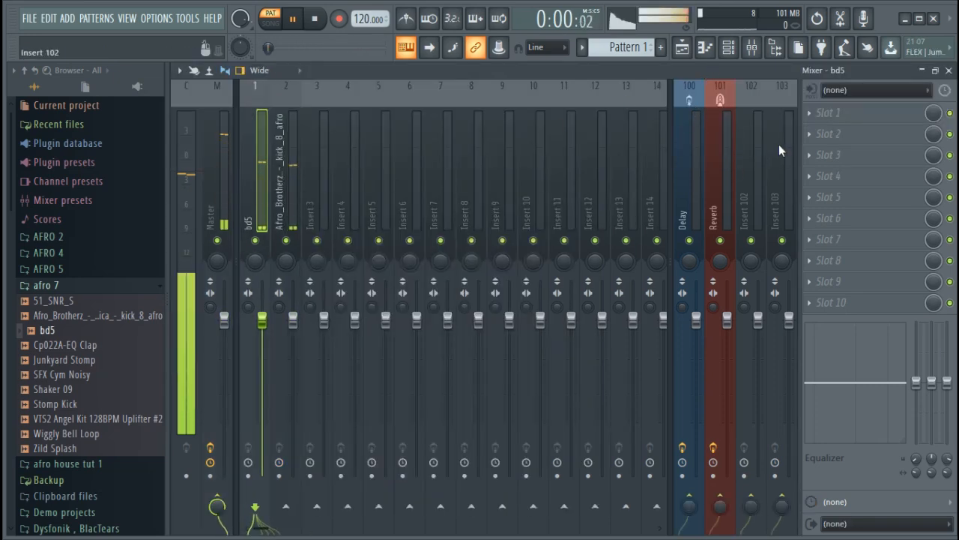
{"action": "left_click", "coordinate": [832, 119]}
{"action": "left_click", "coordinate": [605, 76]}
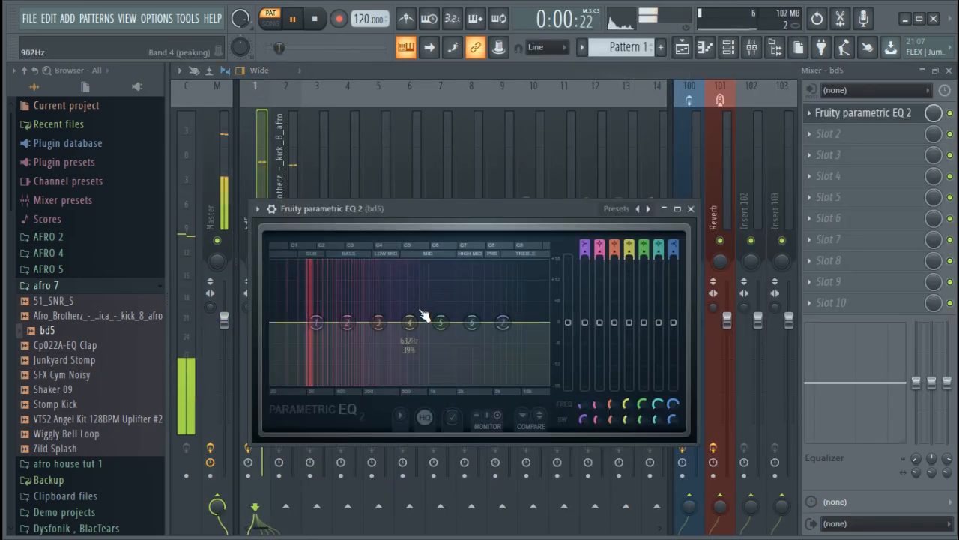
{"action": "left_click_drag", "start_coordinate": [507, 323], "coordinate": [504, 308]}
{"action": "left_click_drag", "start_coordinate": [317, 323], "coordinate": [293, 344]}
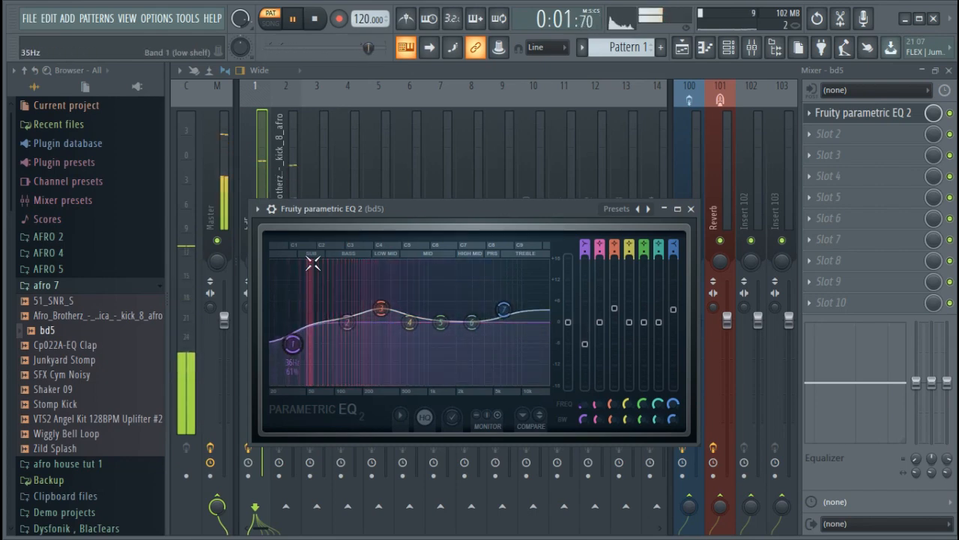
Add Fruity Parametric EQ 2 to the Afro_Brotherz kick mixer track, shifting band 7 slightly higher in frequency and cutting band 1.
{"action": "left_click", "coordinate": [293, 150]}
{"action": "left_click", "coordinate": [832, 113]}
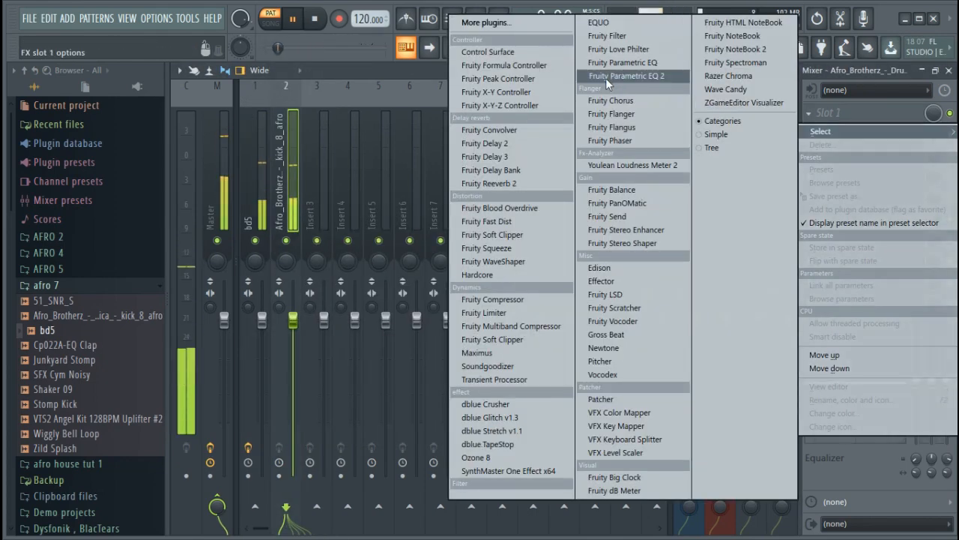
{"action": "left_click", "coordinate": [606, 76]}
{"action": "mouse_move", "coordinate": [539, 358]}
{"action": "left_mouse_down"}
{"action": "mouse_move", "coordinate": [514, 415]}
{"action": "mouse_move", "coordinate": [551, 359]}
{"action": "left_mouse_up"}
{"action": "left_click_drag", "start_coordinate": [353, 358], "coordinate": [320, 391]}
Reduce the low-shelf cut of band 1 in the bd5 track's Fruity Parametric EQ 2.
{"action": "left_click", "coordinate": [255, 201]}
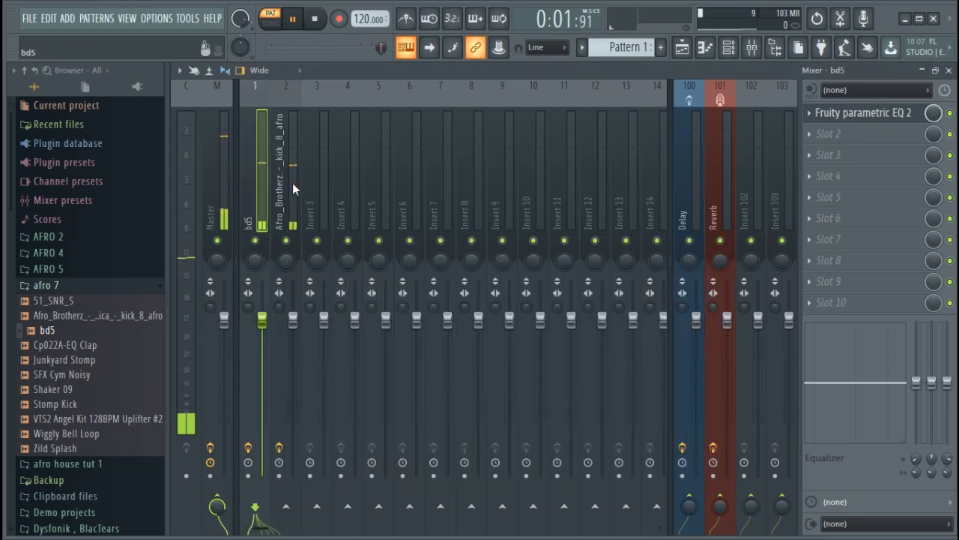
{"action": "left_click", "coordinate": [861, 113]}
{"action": "left_click_drag", "start_coordinate": [292, 344], "coordinate": [289, 328]}
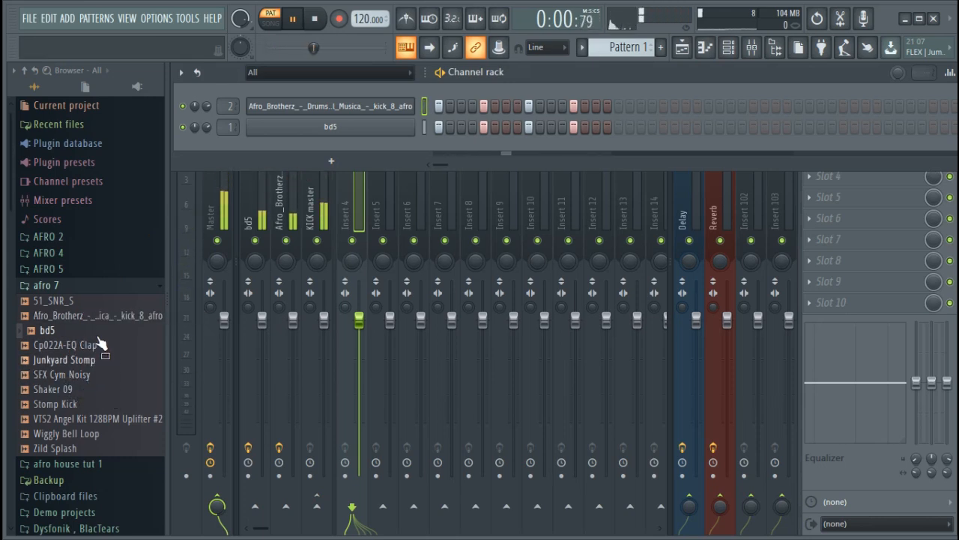
Add the 51_SNR_S sample as a new channel with hits on steps 13 and 15, and play the pattern.
{"action": "left_click_drag", "start_coordinate": [60, 300], "coordinate": [381, 143]}
{"action": "key", "text": "space"}
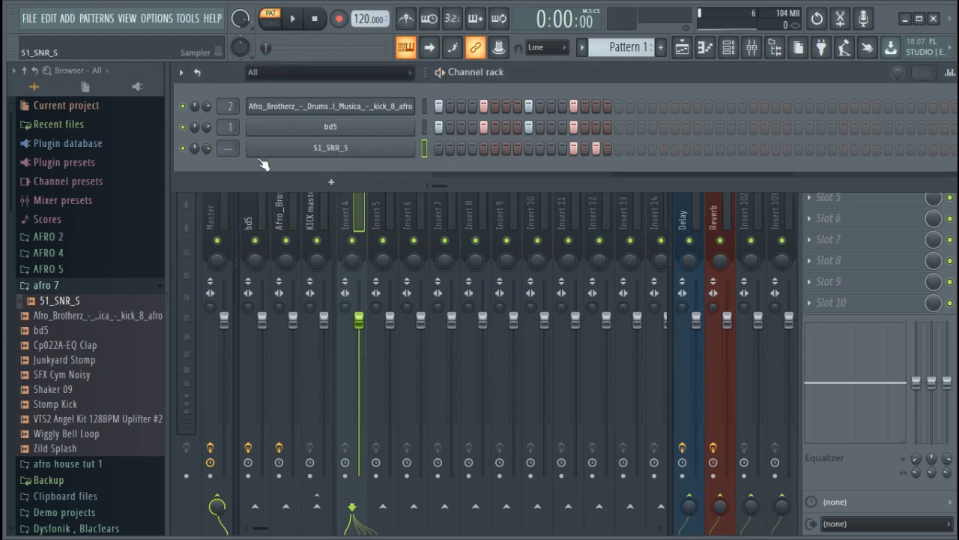
{"action": "key", "text": "space"}
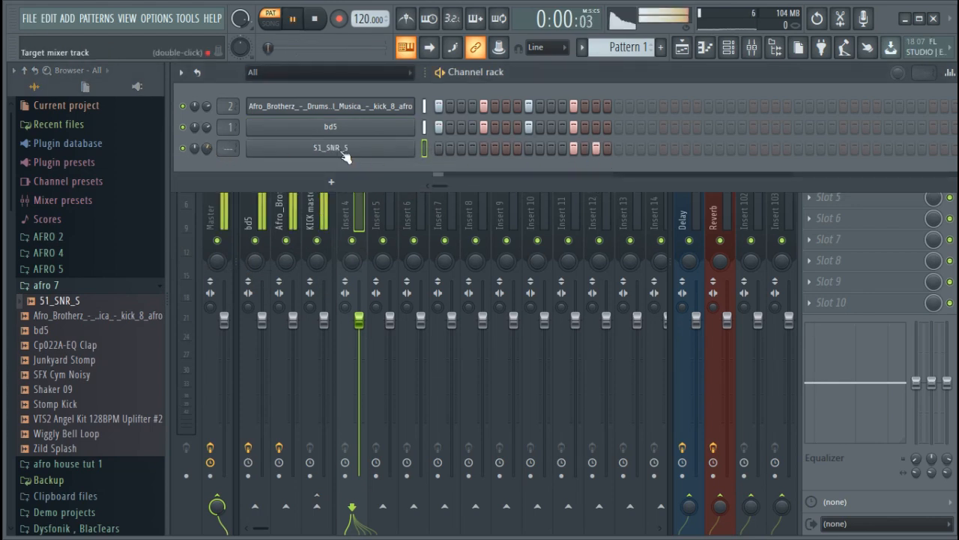
Route the 51_SNR_S channel to mixer track 4 and stop playback.
{"action": "left_click", "coordinate": [352, 150]}
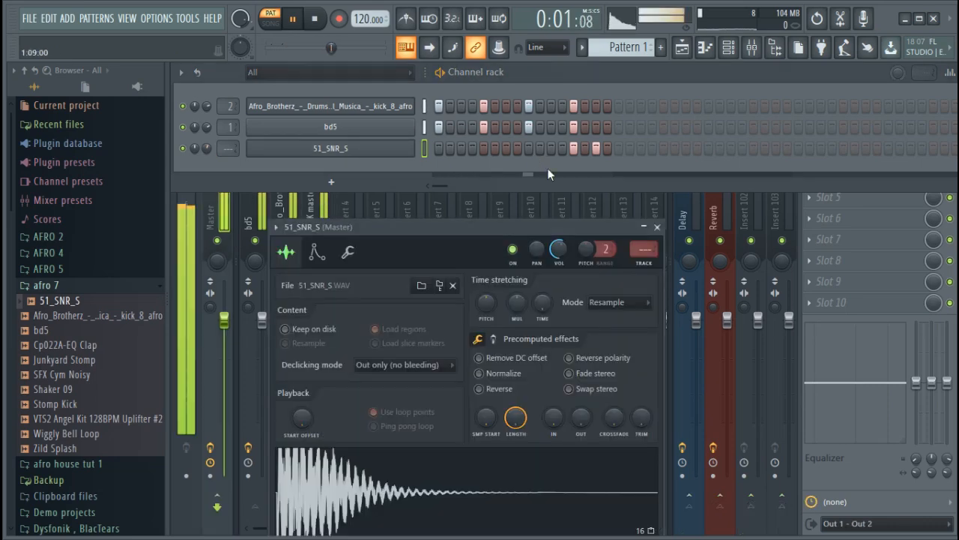
{"action": "left_click", "coordinate": [651, 263]}
{"action": "key", "text": "space"}
Lower the fader of the 51_SNR_S mixer track, send the track to Reverb, and audition the level.
{"action": "left_click_drag", "start_coordinate": [358, 324], "coordinate": [357, 337]}
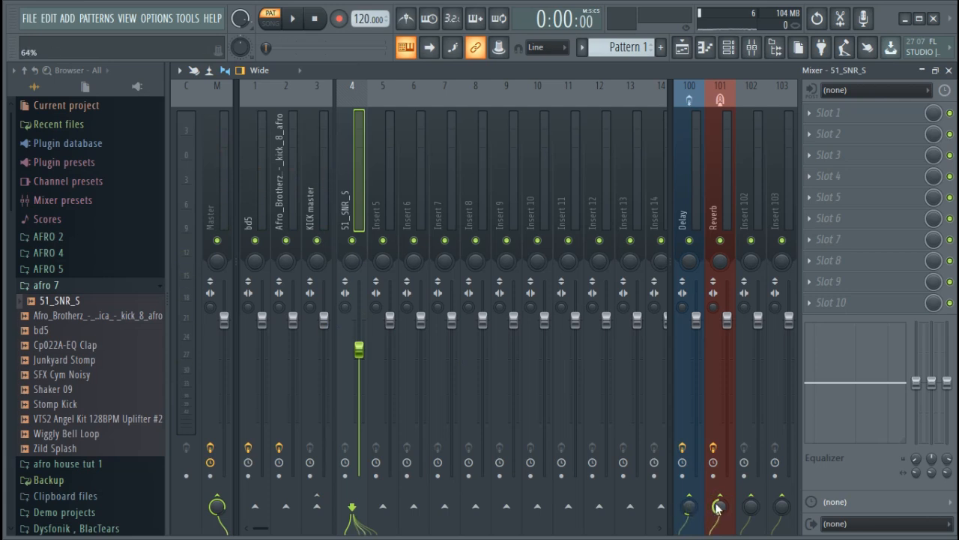
{"action": "left_click_drag", "start_coordinate": [365, 356], "coordinate": [365, 372]}
{"action": "key", "text": "space"}
{"action": "key", "text": "space"}
Move the 51_SNR_S step sequence from Pattern 1 into a new Pattern 2, and return to Pattern 1.
{"action": "left_click", "coordinate": [747, 46]}
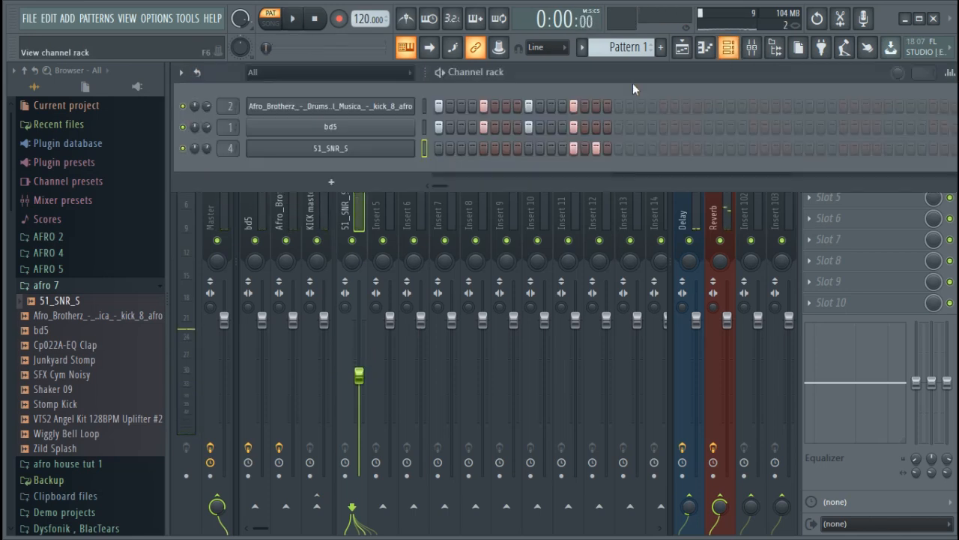
{"action": "right_click", "coordinate": [409, 148]}
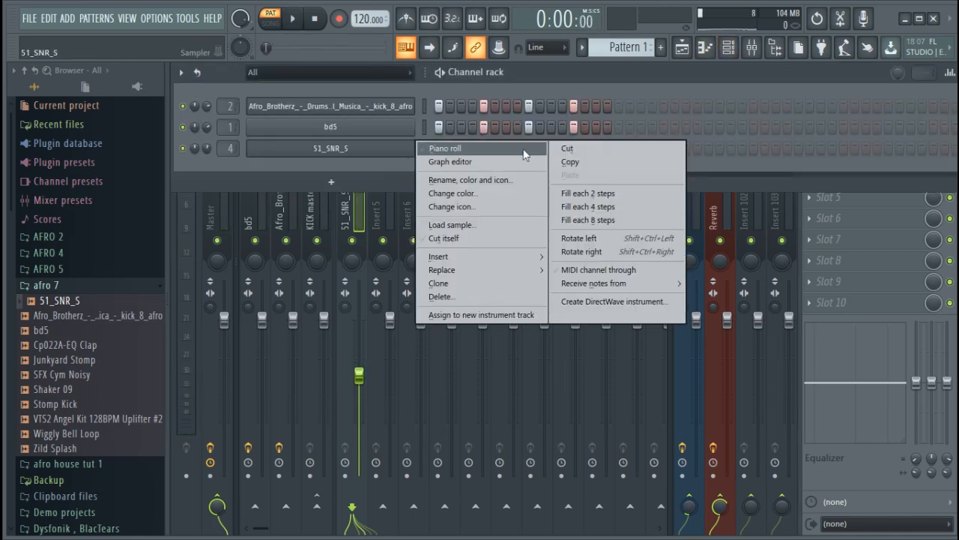
{"action": "left_click", "coordinate": [573, 148]}
{"action": "left_click", "coordinate": [661, 48]}
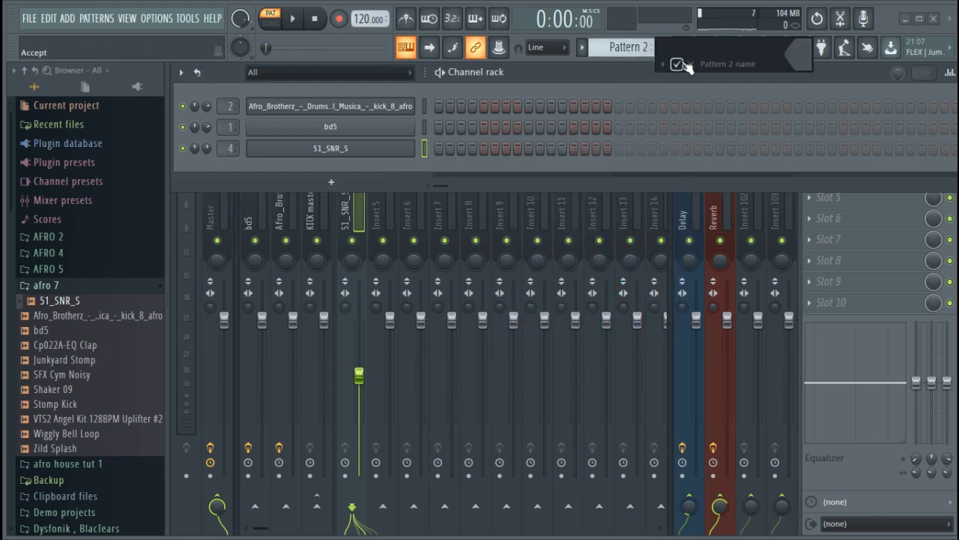
{"action": "left_click", "coordinate": [679, 64]}
{"action": "key", "text": "ctrl+v"}
{"action": "scroll", "coordinate": [605, 48], "scroll_direction": "up", "scroll_amount": 1}
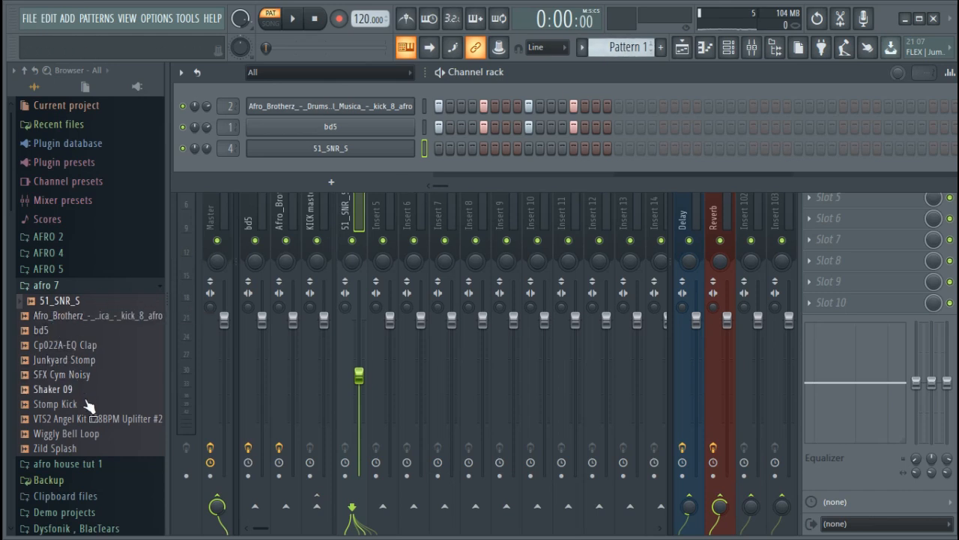
Preview samples in the afro 7 folder and add Junkyard Stomp as a new channel with a hit on step 15.
{"action": "left_click", "coordinate": [72, 403]}
{"action": "left_click", "coordinate": [74, 375]}
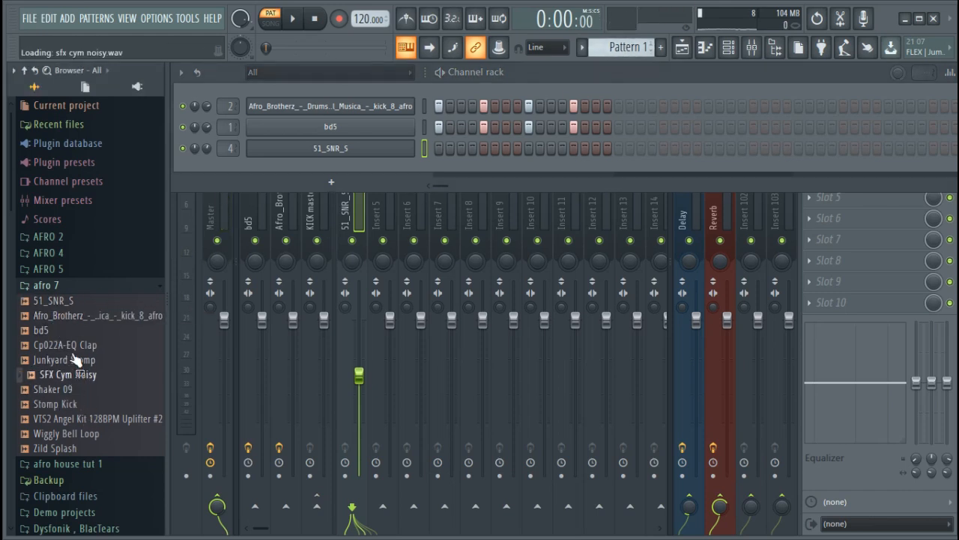
{"action": "left_click_drag", "start_coordinate": [75, 360], "coordinate": [377, 172]}
{"action": "key", "text": "space"}
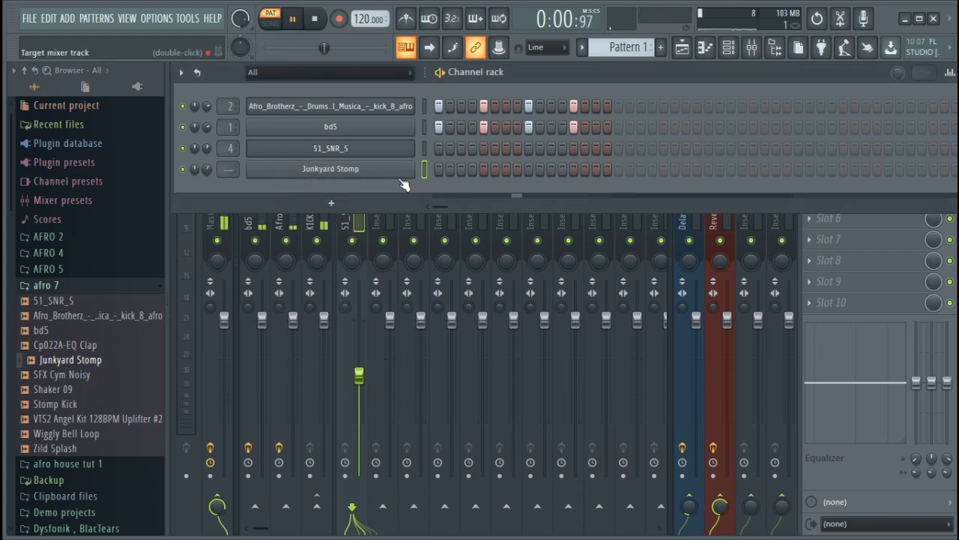
{"action": "left_click", "coordinate": [585, 168]}
{"action": "left_click", "coordinate": [585, 169]}
{"action": "left_click", "coordinate": [595, 169]}
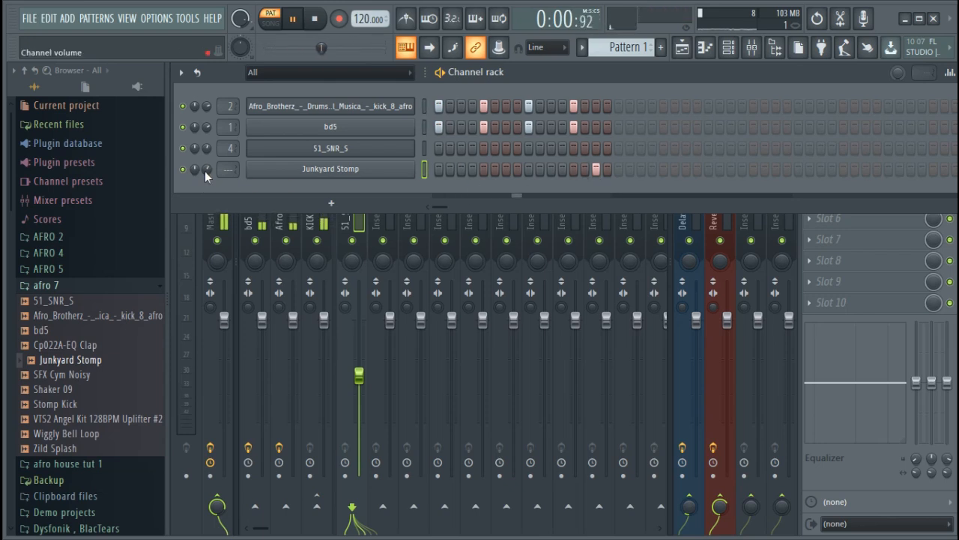
Route Junkyard Stomp to mixer track 5 with a Reverb send and a slightly lowered fader.
{"action": "left_click", "coordinate": [330, 169]}
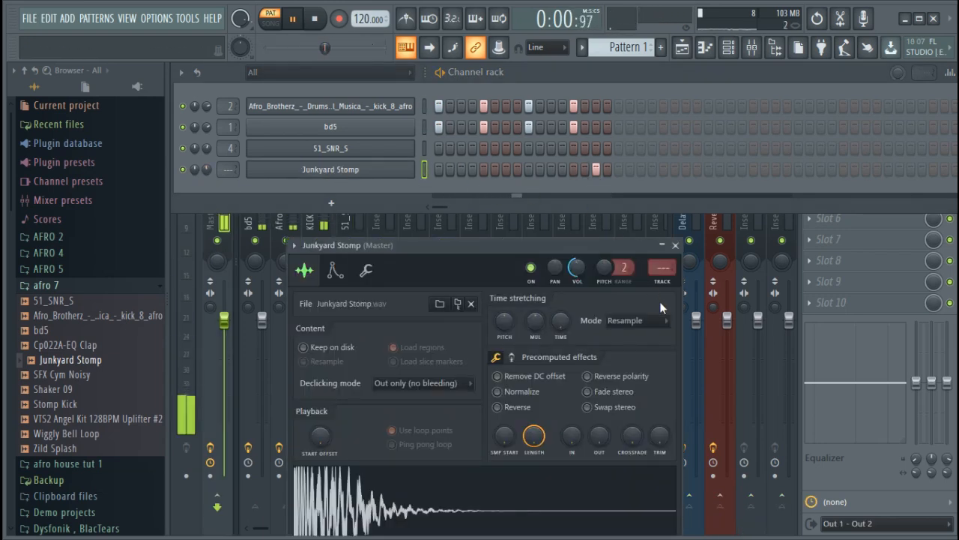
{"action": "key", "text": "F9"}
{"action": "left_click_drag", "start_coordinate": [723, 506], "coordinate": [724, 479]}
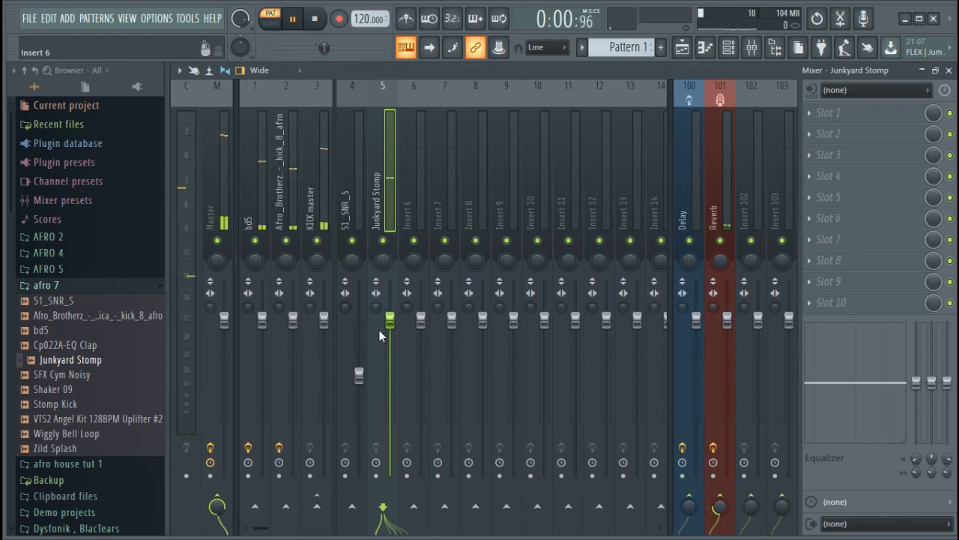
{"action": "left_click_drag", "start_coordinate": [391, 319], "coordinate": [392, 332]}
{"action": "key", "text": "space"}
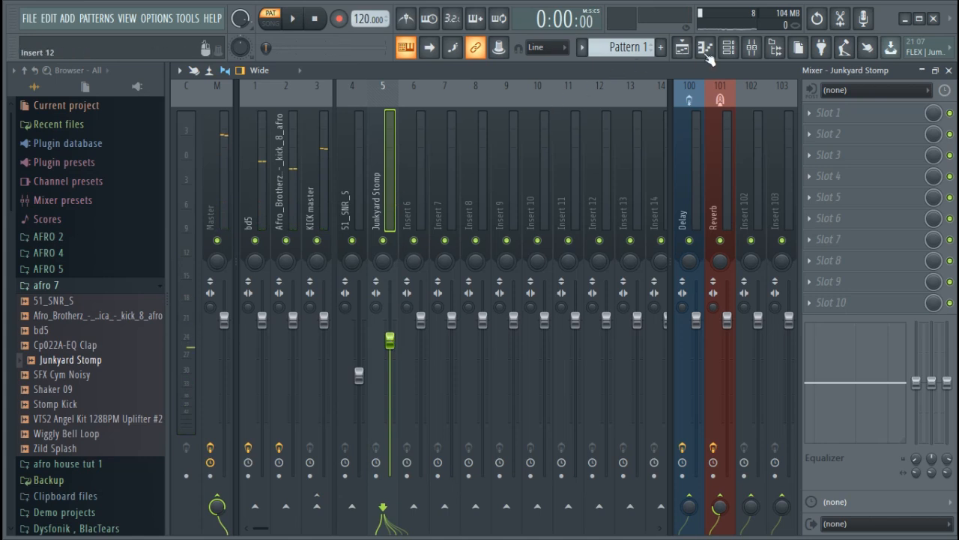
Add the Stomp Kick sample as a new channel below Junkyard Stomp with a hit on step 8.
{"action": "left_click", "coordinate": [729, 48]}
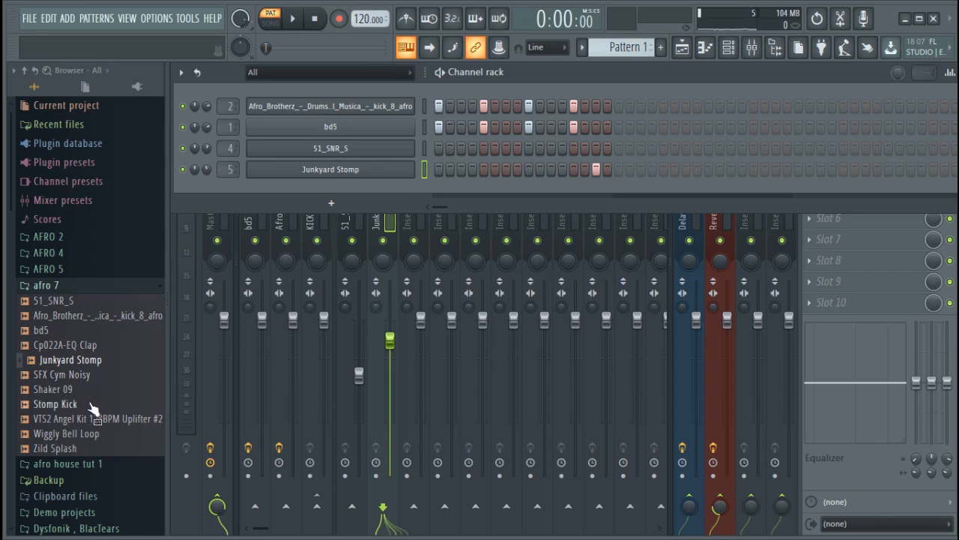
{"action": "left_click_drag", "start_coordinate": [87, 404], "coordinate": [337, 189]}
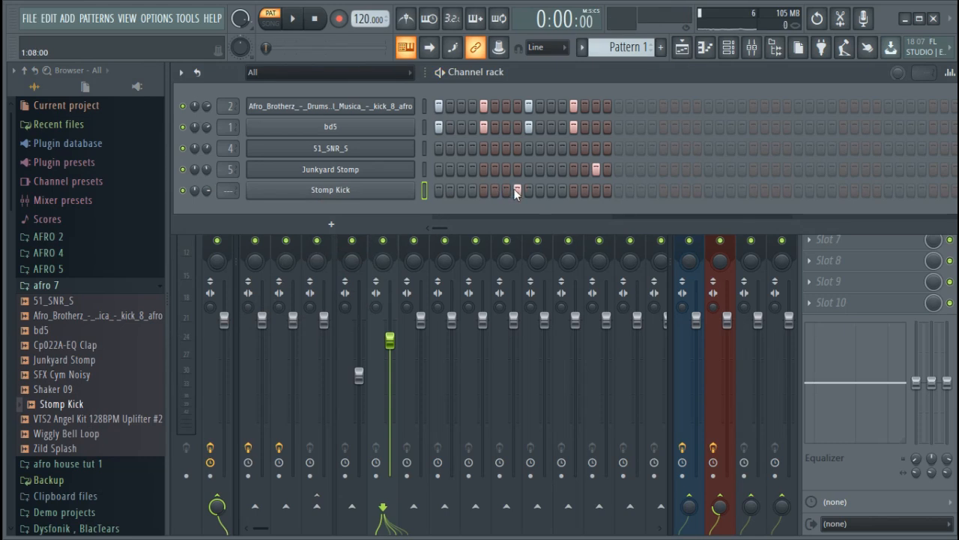
Add a Stomp Kick hit on step 11 and adjust its channel volume while playing Pattern 1.
{"action": "left_click", "coordinate": [553, 190]}
{"action": "key", "text": "space"}
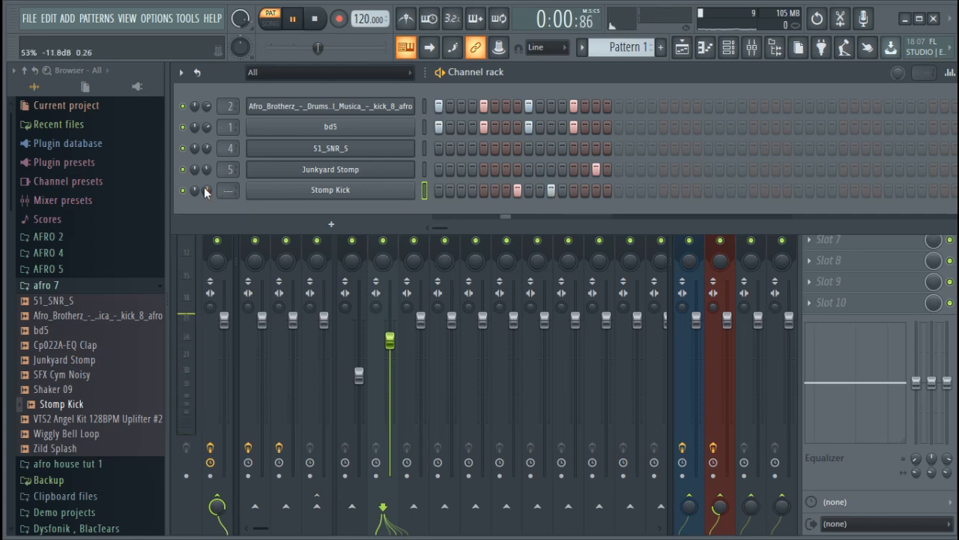
{"action": "key", "text": "space"}
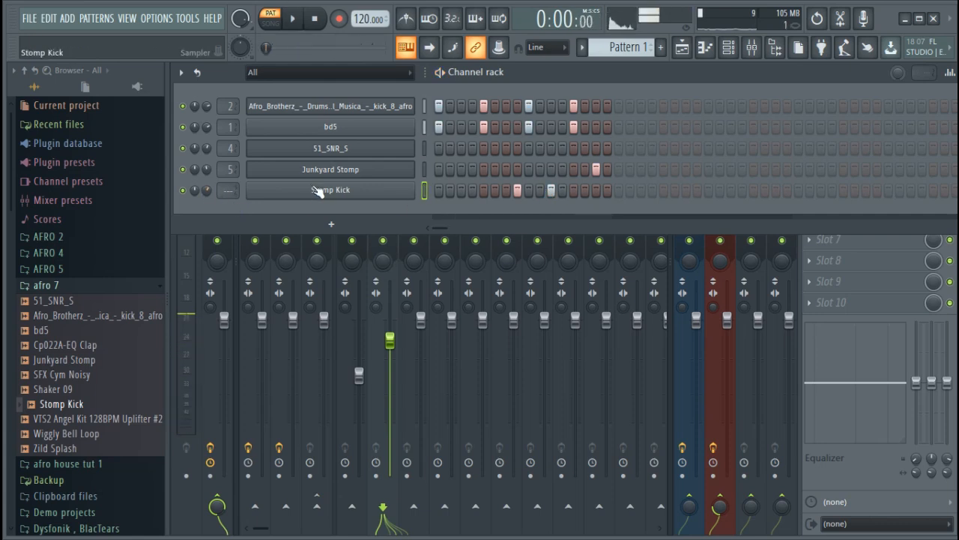
Set the Stomp Kick sample start to 1% and play the pattern to check it.
{"action": "left_click", "coordinate": [324, 189]}
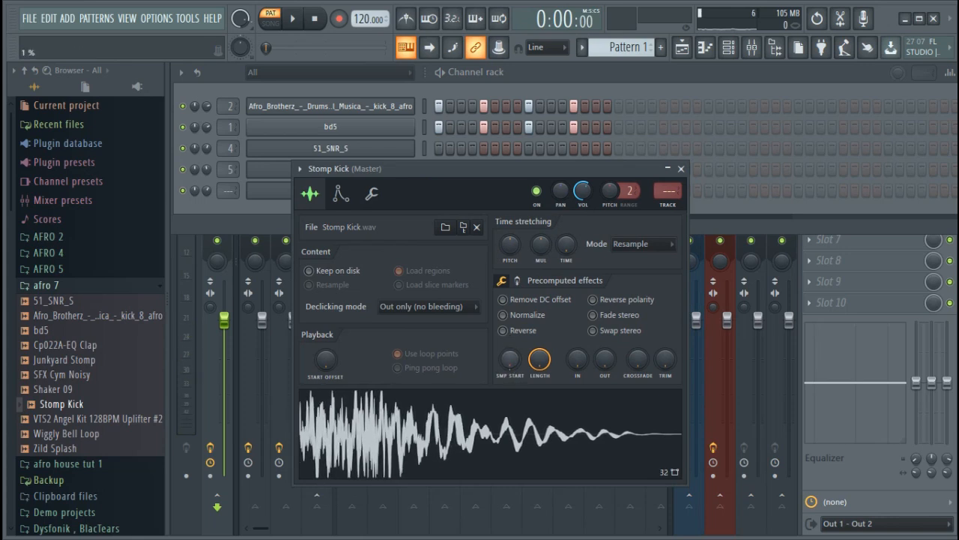
{"action": "left_click_drag", "start_coordinate": [509, 359], "coordinate": [509, 367]}
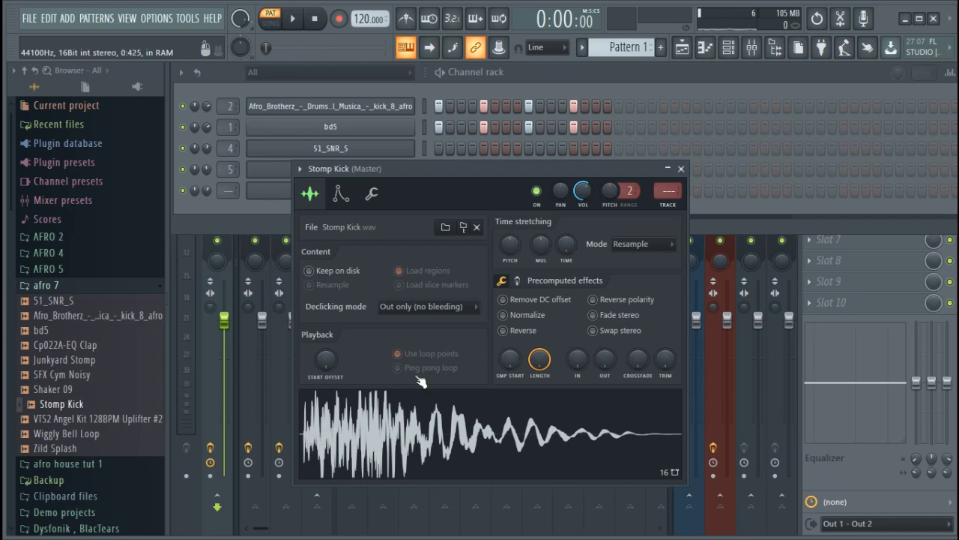
{"action": "left_click_drag", "start_coordinate": [510, 360], "coordinate": [510, 356]}
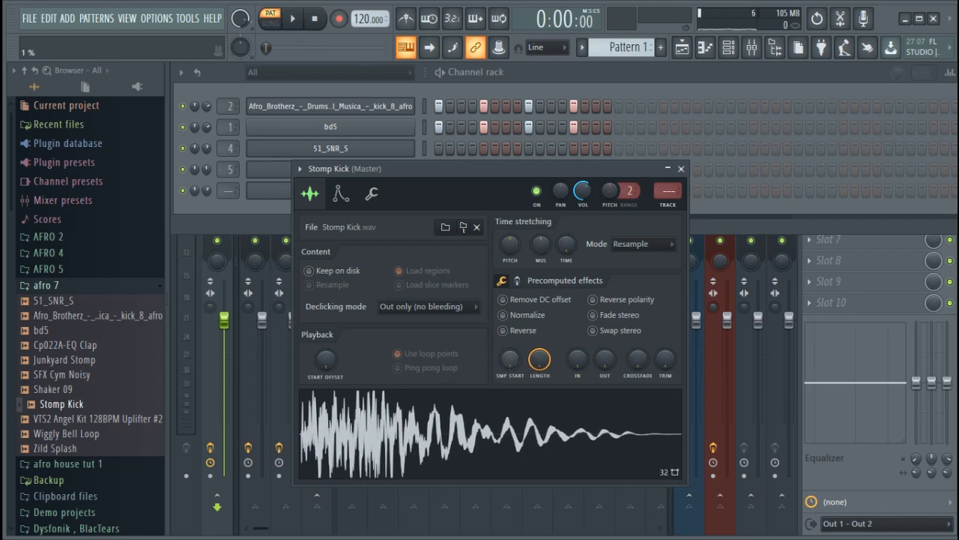
{"action": "left_click_drag", "start_coordinate": [509, 357], "coordinate": [510, 355]}
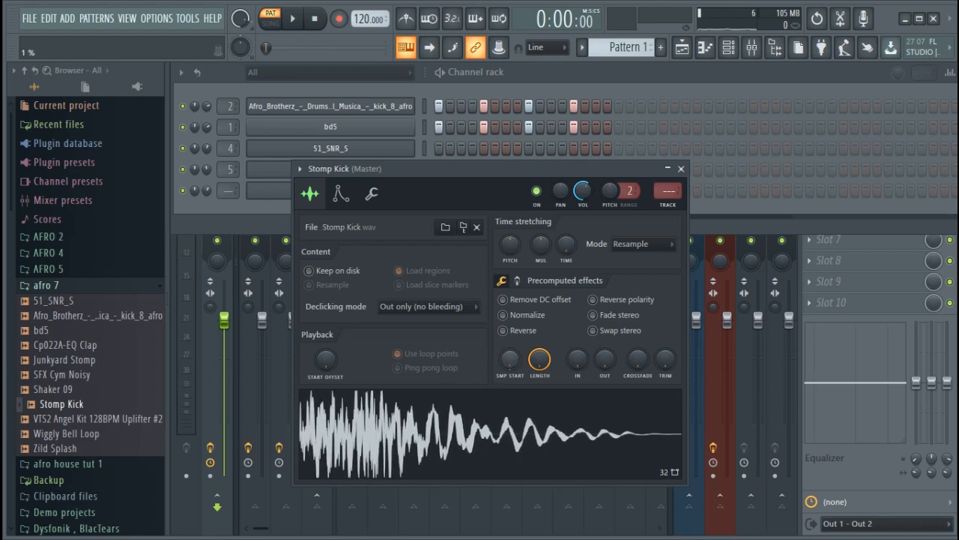
{"action": "key", "text": "space"}
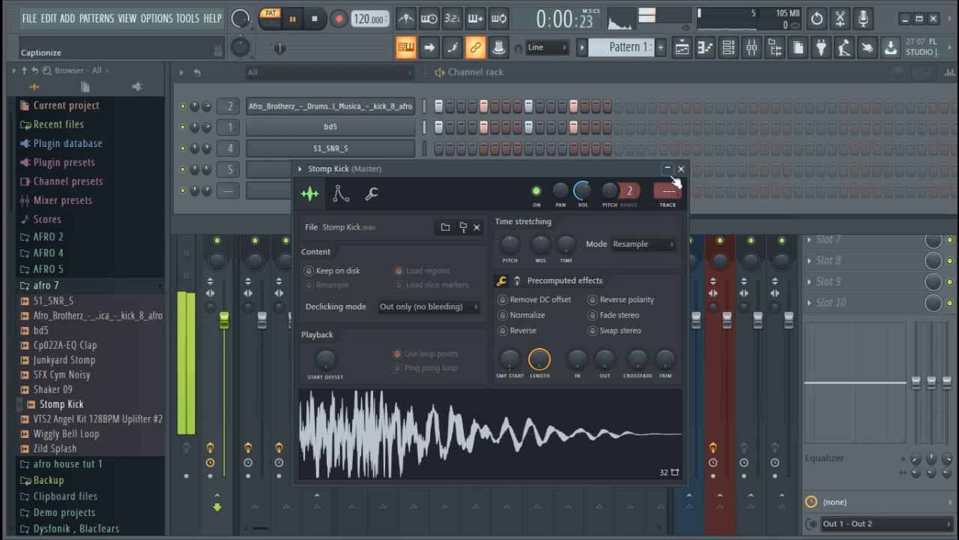
{"action": "left_click", "coordinate": [681, 168]}
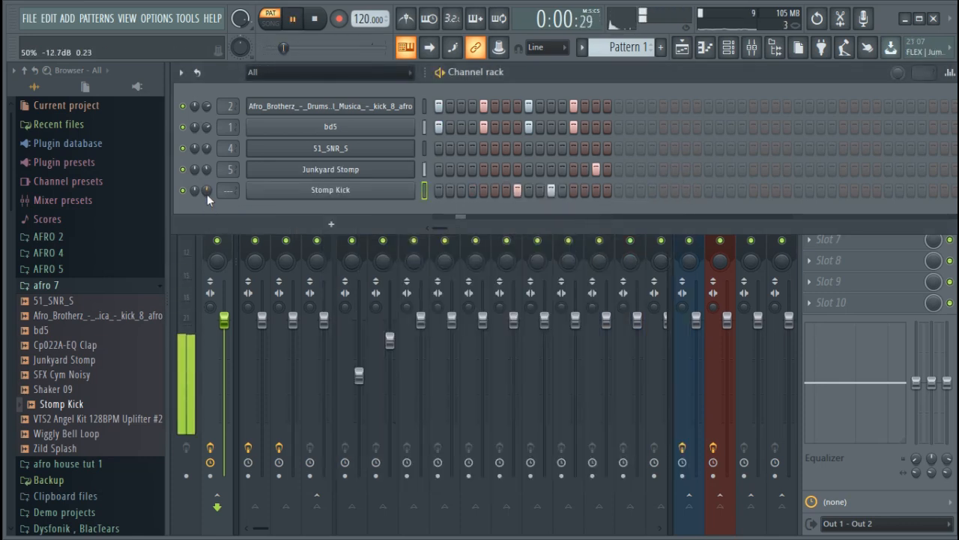
Lower the Stomp Kick channel volume and route it to mixer track 6 with a Reverb send and the fader at about -2.6 dB.
{"action": "left_click_drag", "start_coordinate": [207, 192], "coordinate": [206, 199]}
{"action": "left_click", "coordinate": [294, 189]}
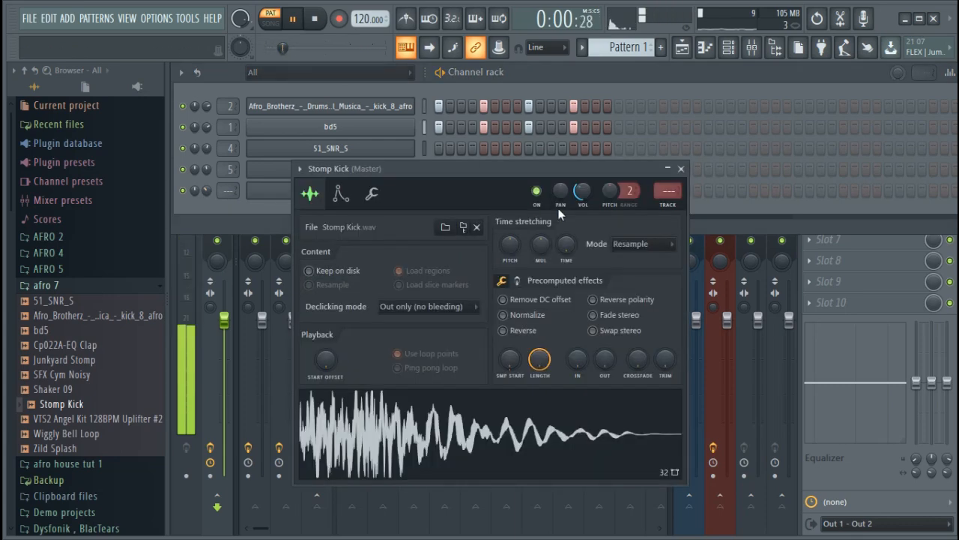
{"action": "left_click", "coordinate": [674, 207]}
{"action": "key", "text": "space"}
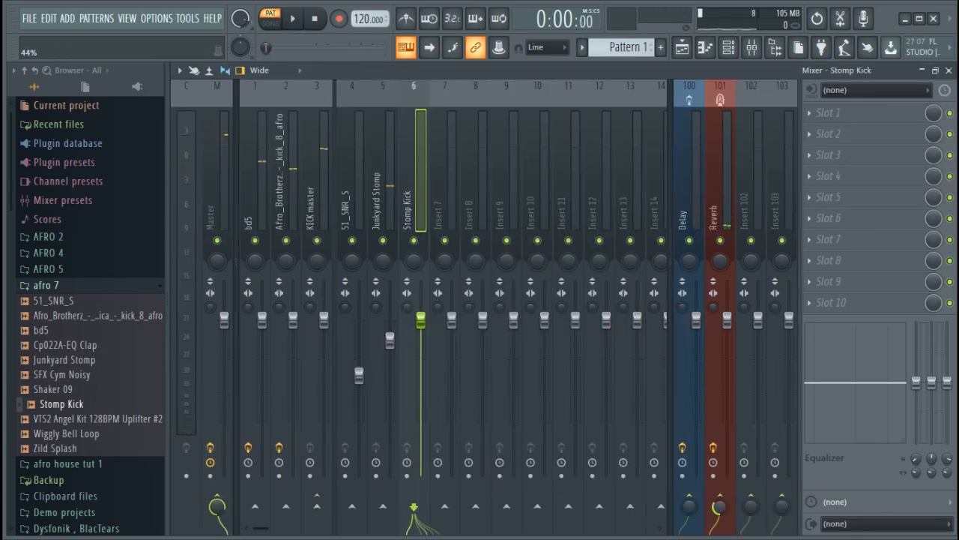
{"action": "key", "text": "space"}
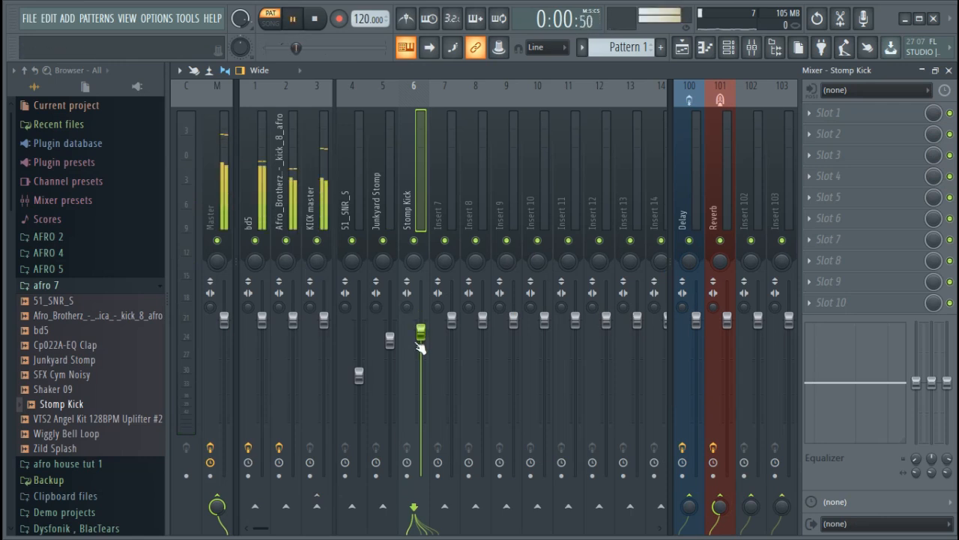
{"action": "scroll", "coordinate": [424, 346], "scroll_direction": "down", "scroll_amount": 2}
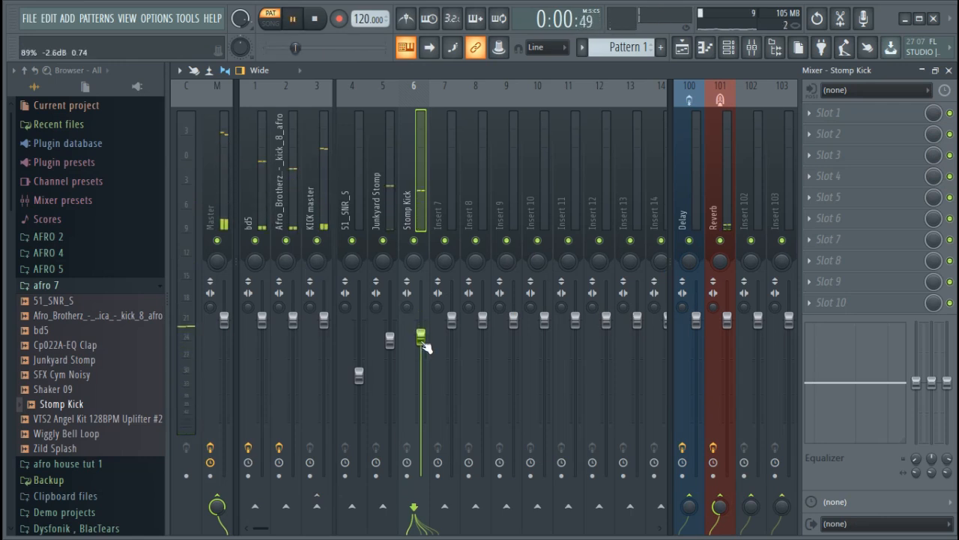
{"action": "key", "text": "space"}
Add the Shaker 09 sample as a new channel below Stomp Kick and fill it with a hit every 4 steps.
{"action": "left_click", "coordinate": [728, 49]}
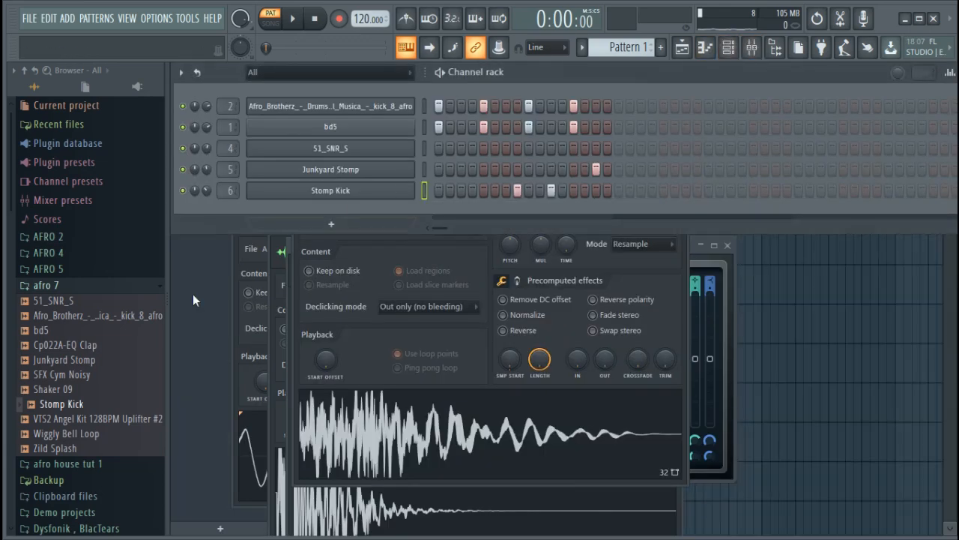
{"action": "key", "text": "Up"}
{"action": "left_click_drag", "start_coordinate": [315, 246], "coordinate": [352, 206]}
{"action": "right_click", "coordinate": [351, 203]}
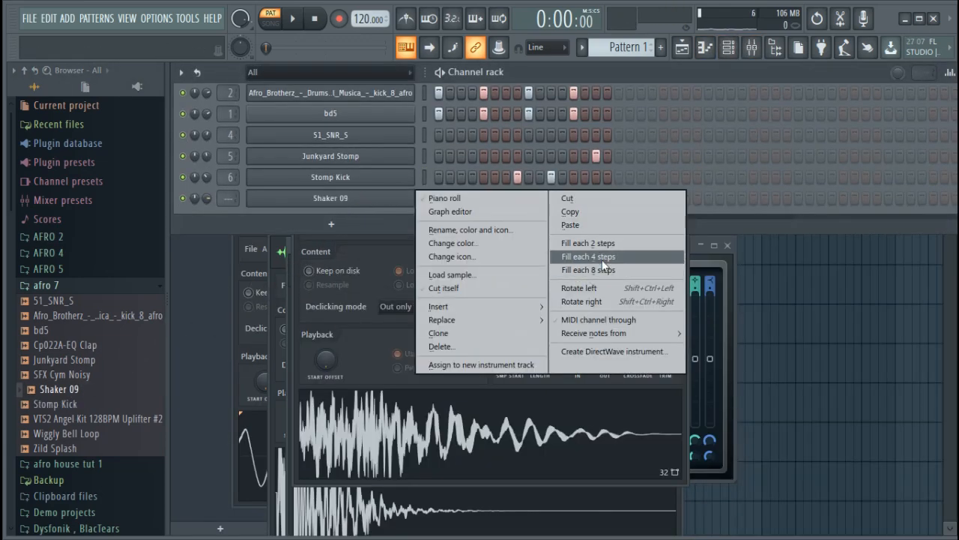
{"action": "left_click", "coordinate": [602, 257]}
{"action": "left_click", "coordinate": [386, 196]}
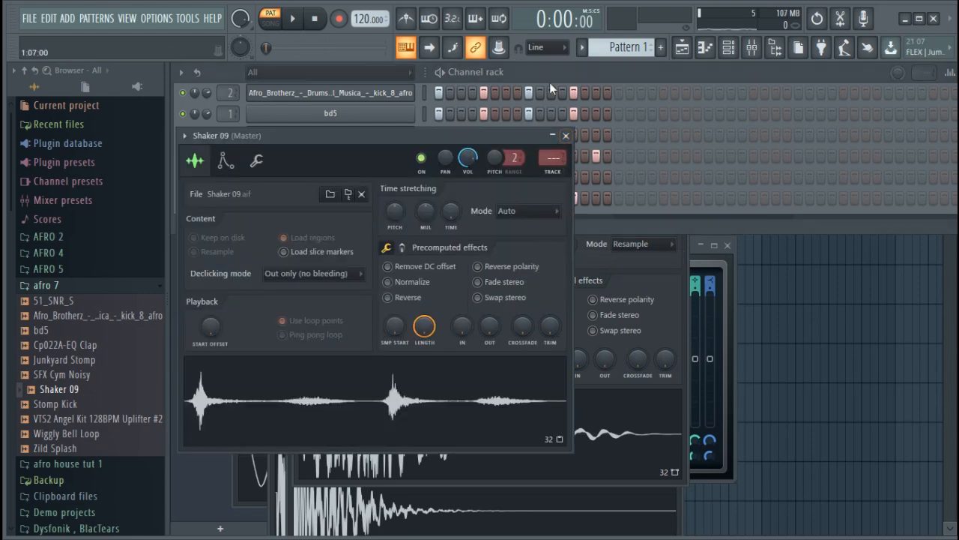
{"action": "left_click", "coordinate": [566, 135]}
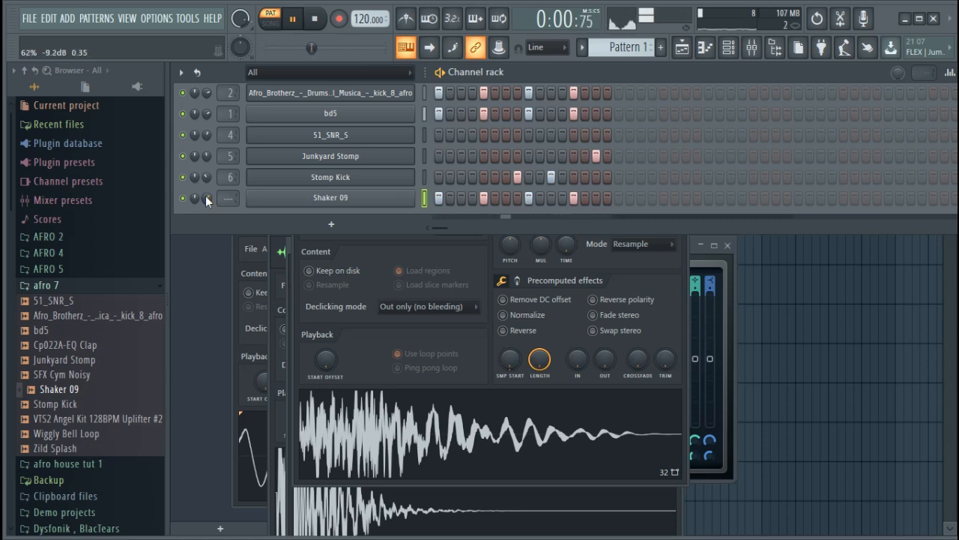
Route Shaker 09 to mixer track 7 with a small Reverb send and a slightly lowered fader.
{"action": "left_click", "coordinate": [335, 198]}
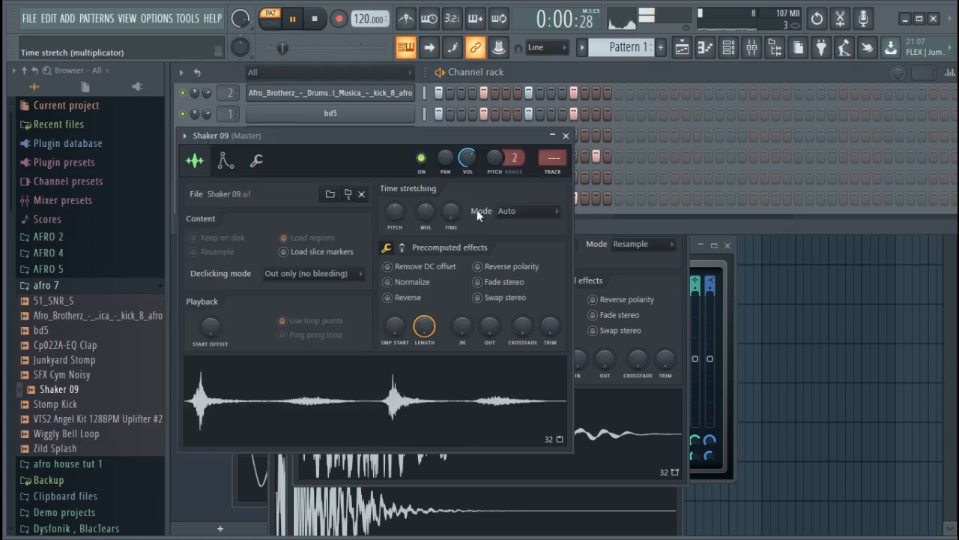
{"action": "left_click", "coordinate": [560, 173]}
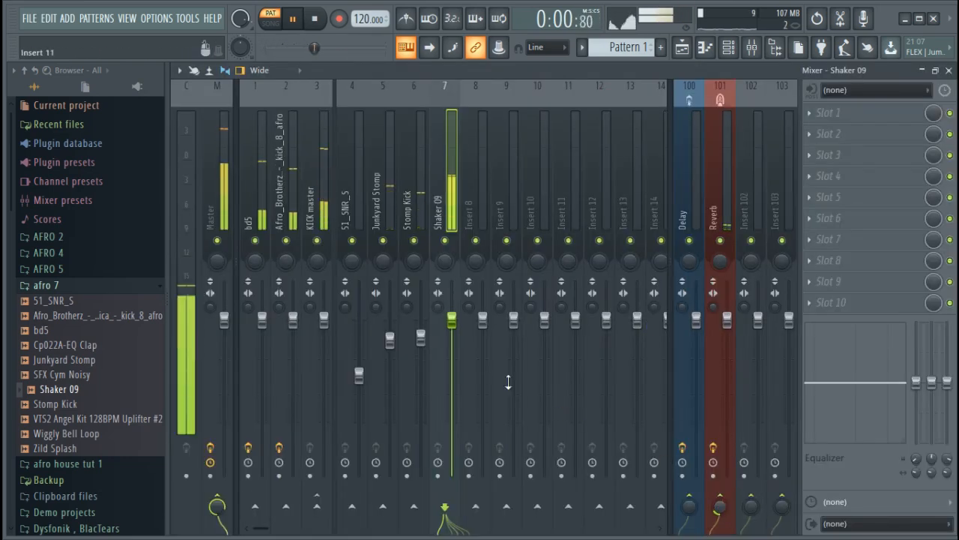
{"action": "left_click", "coordinate": [728, 47]}
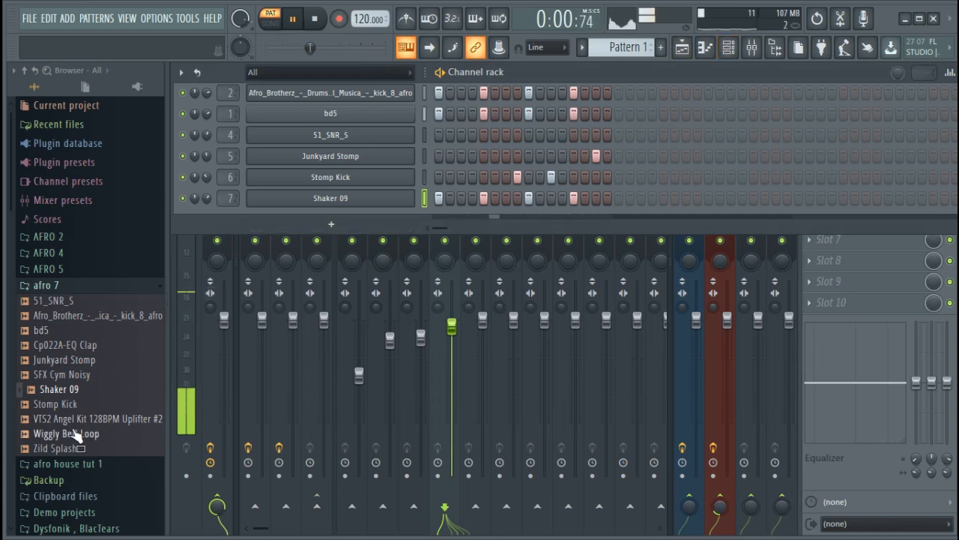
{"action": "key", "text": "space"}
Arrange Pattern 1 across bars 1 to 4 of playlist Track 1 and place Pattern 2 at bar 4 on Track 2.
{"action": "key", "text": "F5"}
{"action": "left_click_drag", "start_coordinate": [266, 120], "coordinate": [366, 133]}
{"action": "key", "text": "ctrl+b"}
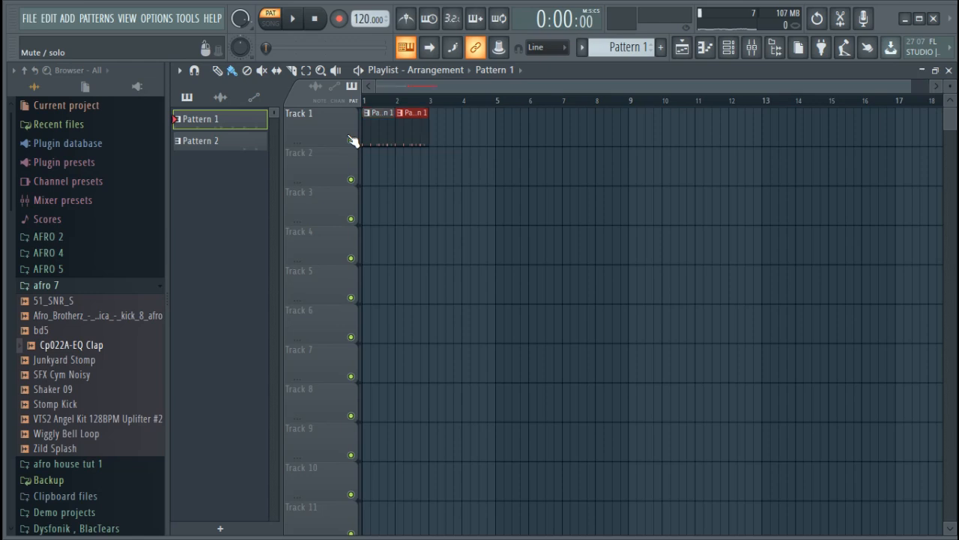
{"action": "key", "text": "ctrl+b"}
{"action": "key", "text": "ctrl+b"}
{"action": "left_click_drag", "start_coordinate": [242, 148], "coordinate": [472, 171]}
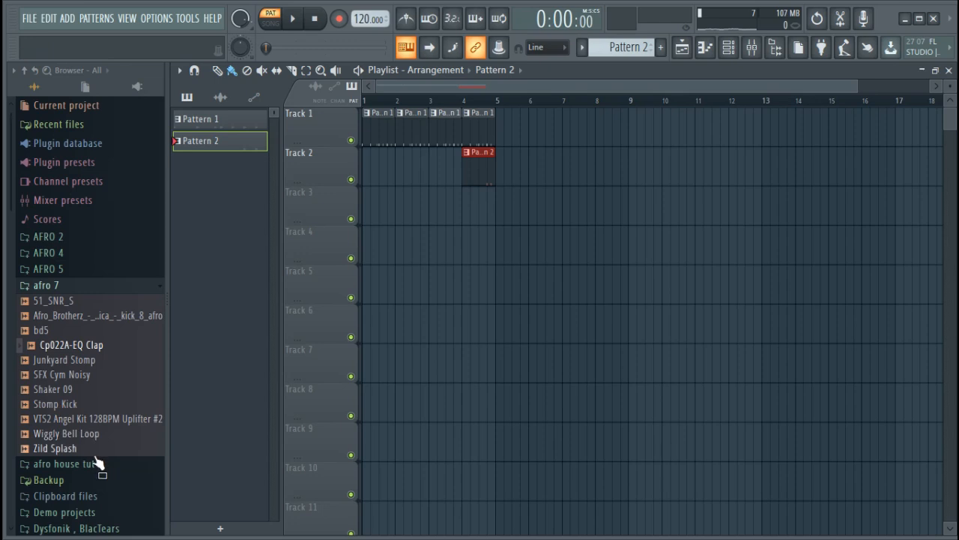
Add Wiggly Bell Loop as an audio clip on playlist Track 3, time-stretch it to one bar and play the song.
{"action": "left_click_drag", "start_coordinate": [85, 438], "coordinate": [334, 217]}
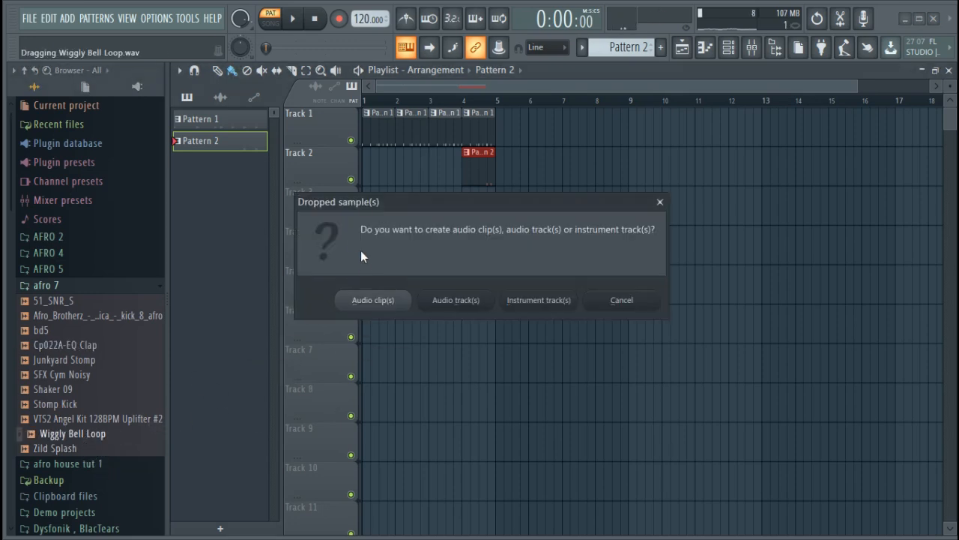
{"action": "left_click", "coordinate": [373, 300]}
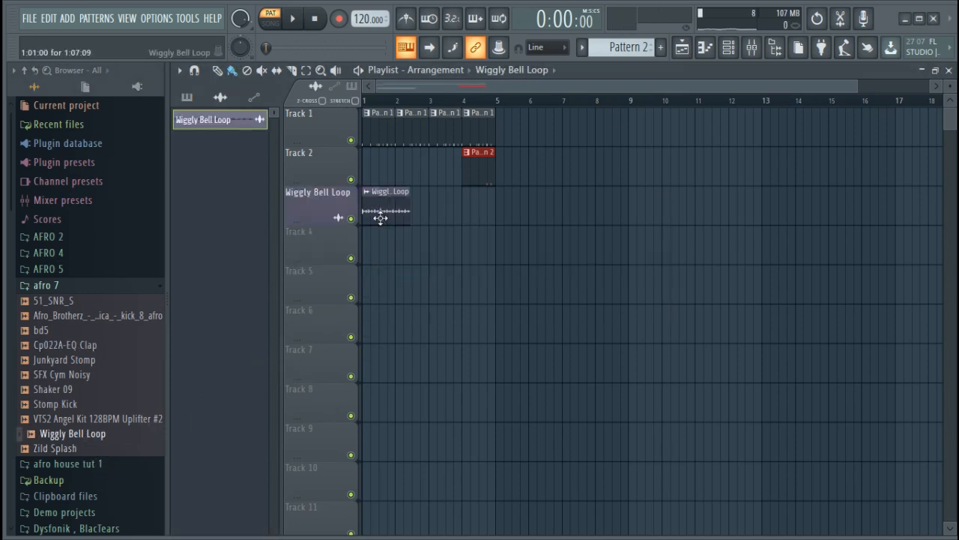
{"action": "double_click", "coordinate": [387, 209]}
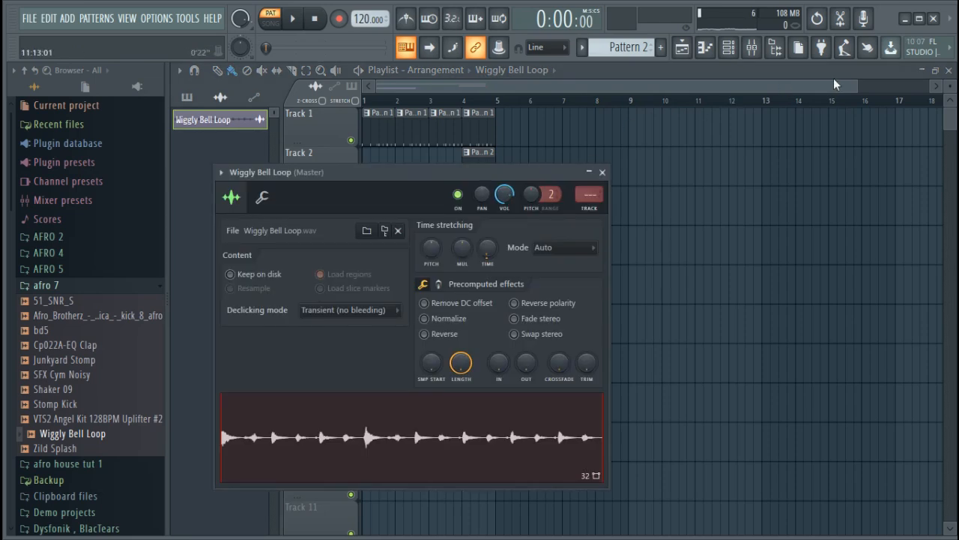
{"action": "left_click_drag", "start_coordinate": [854, 85], "coordinate": [513, 80]}
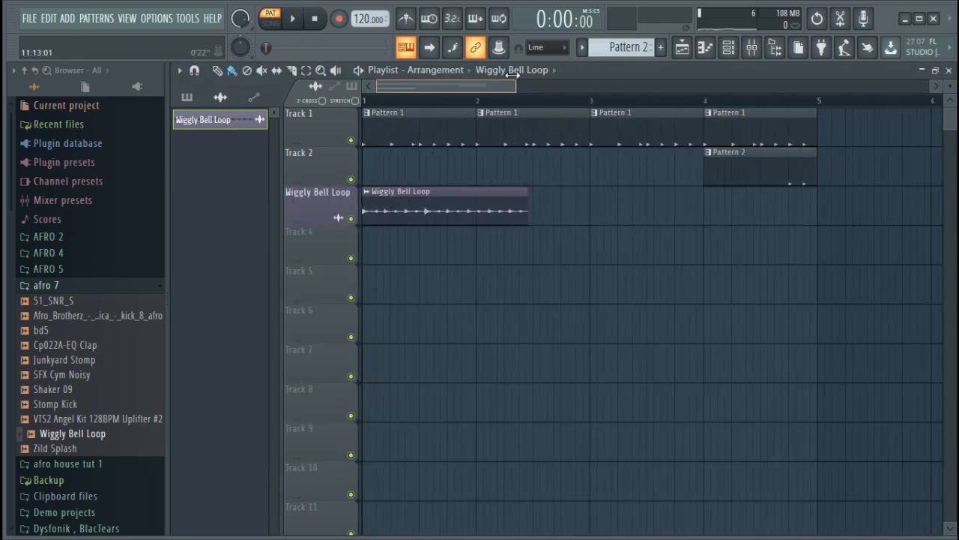
{"action": "double_click", "coordinate": [494, 213]}
{"action": "left_click_drag", "start_coordinate": [455, 171], "coordinate": [608, 247]}
{"action": "mouse_move", "coordinate": [641, 330]}
{"action": "left_mouse_down"}
{"action": "mouse_move", "coordinate": [641, 319]}
{"action": "mouse_move", "coordinate": [641, 330]}
{"action": "left_mouse_up"}
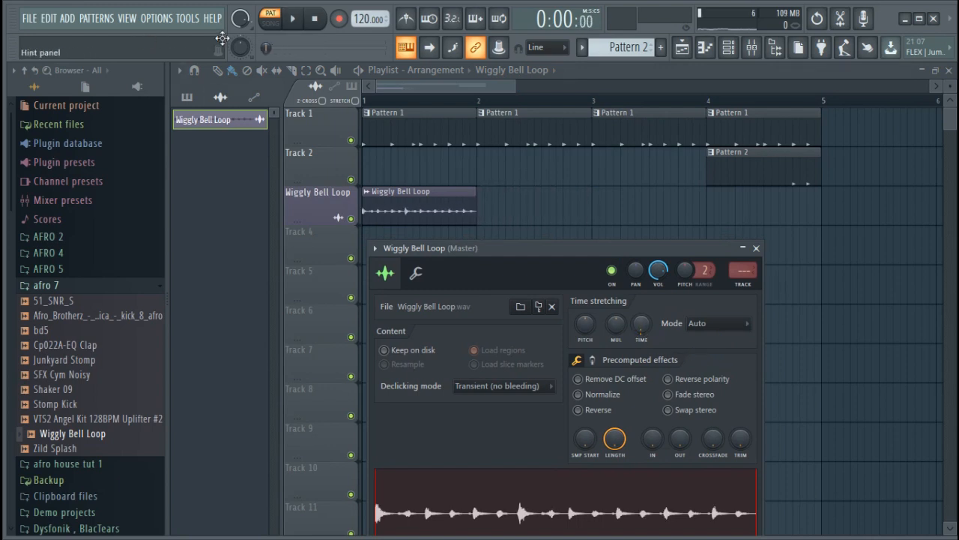
{"action": "key", "text": "space"}
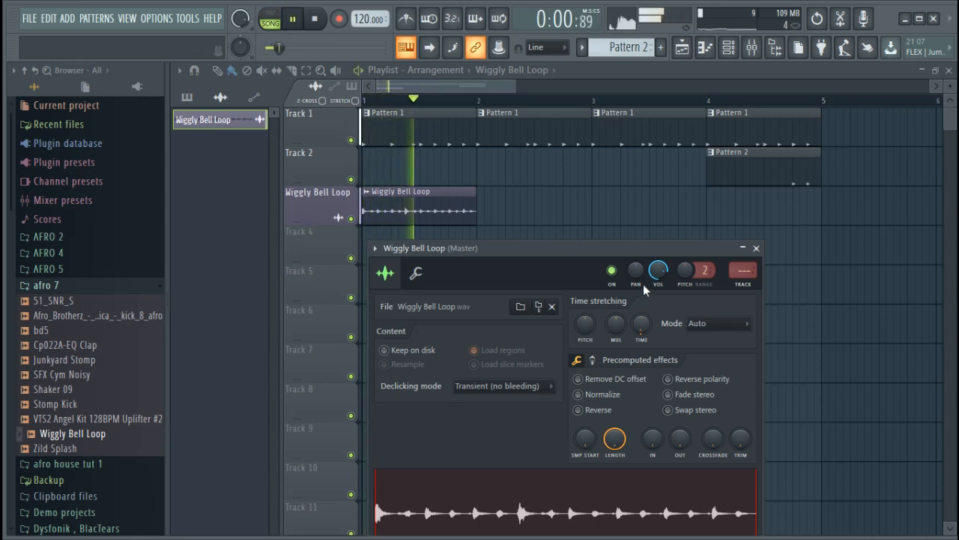
{"action": "key", "text": "space"}
Try a longer time stretch on Wiggly Bell Loop with playback and return it to one bar.
{"action": "left_click_drag", "start_coordinate": [642, 325], "coordinate": [645, 326]}
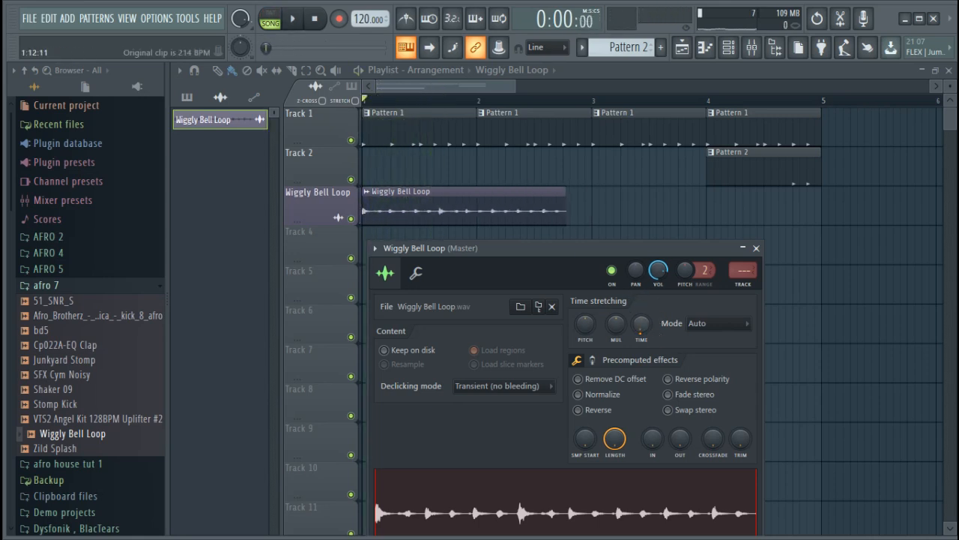
{"action": "key", "text": "space"}
{"action": "key", "text": "space"}
{"action": "left_click_drag", "start_coordinate": [642, 327], "coordinate": [642, 338]}
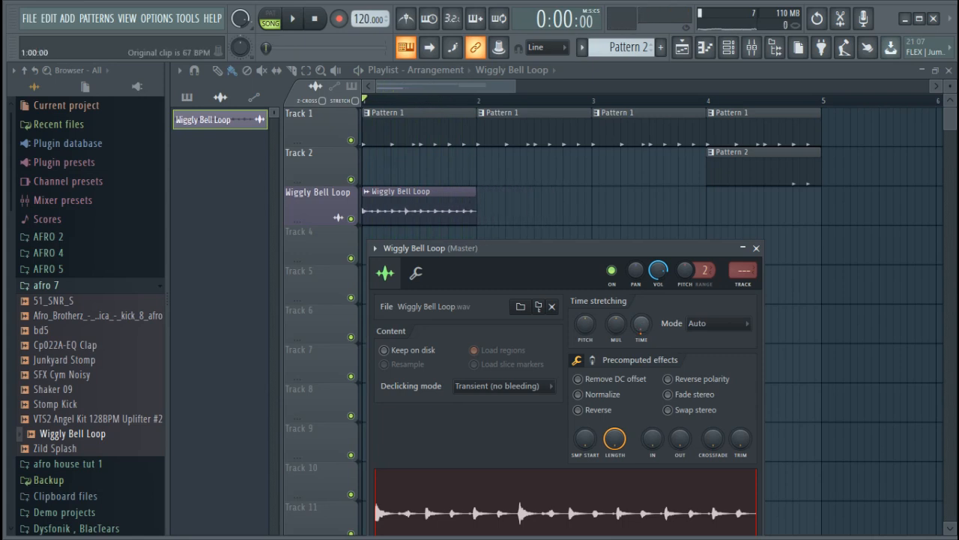
Duplicate the Wiggly Bell Loop clip across bars 2 to 4 and play the arrangement.
{"action": "left_click", "coordinate": [757, 248]}
{"action": "left_click_drag", "start_coordinate": [604, 261], "coordinate": [384, 192]}
{"action": "key", "text": "ctrl+b"}
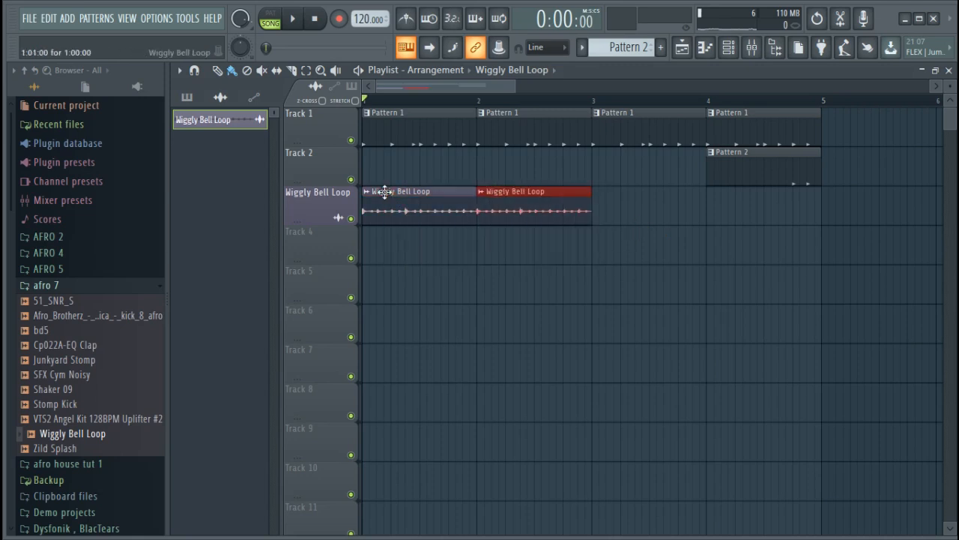
{"action": "key", "text": "ctrl+b"}
{"action": "key", "text": "ctrl+b"}
{"action": "key", "text": "space"}
{"action": "left_click", "coordinate": [497, 314], "text": "ctrl"}
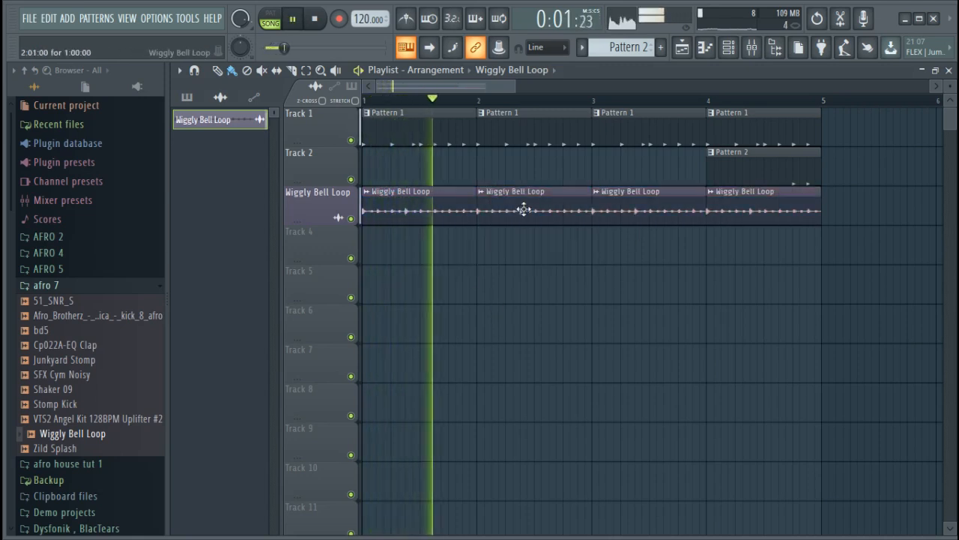
{"action": "double_click", "coordinate": [523, 209]}
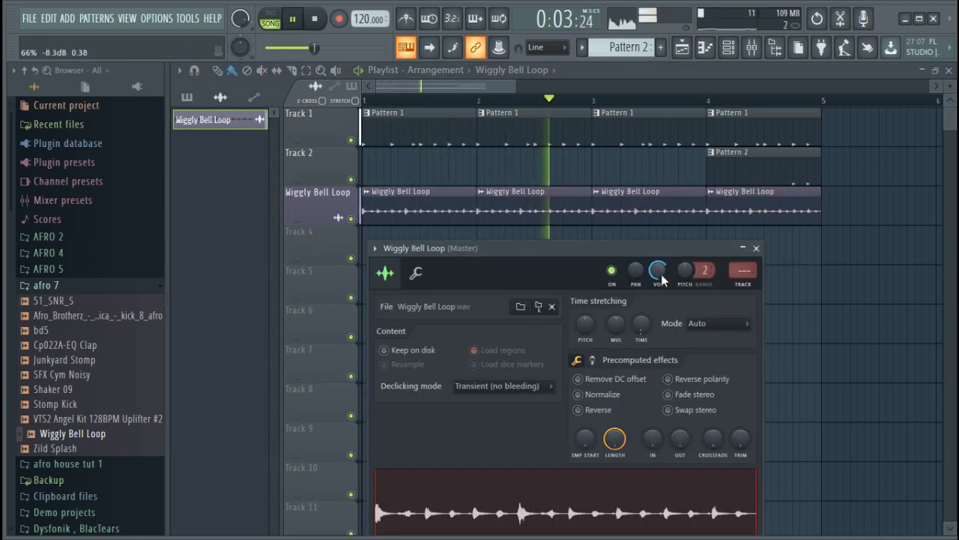
{"action": "double_click", "coordinate": [744, 277]}
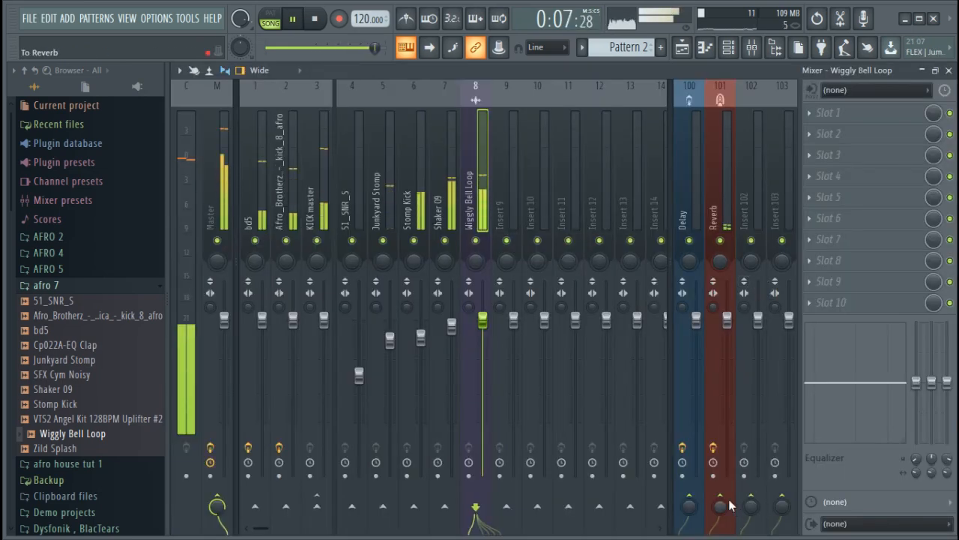
{"action": "left_click_drag", "start_coordinate": [720, 507], "coordinate": [703, 479]}
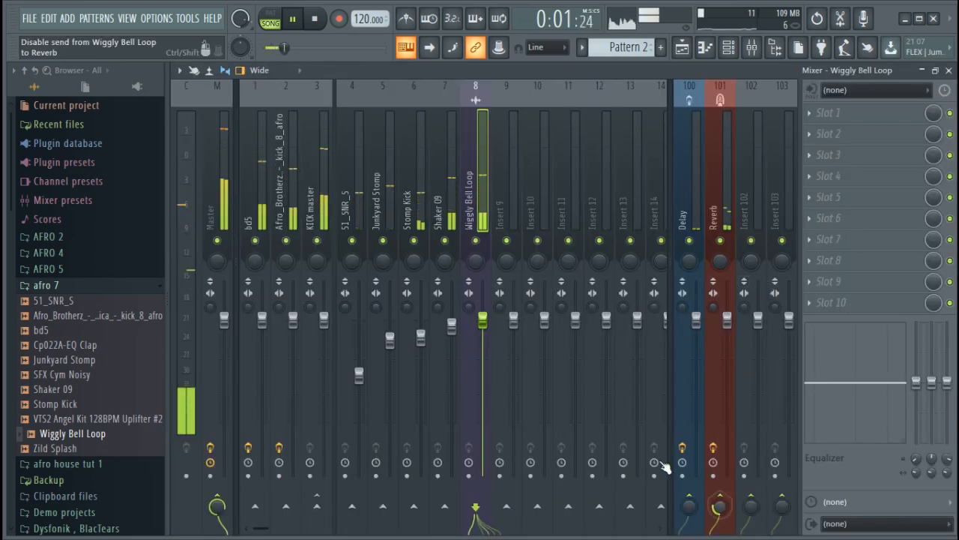
{"action": "left_click_drag", "start_coordinate": [482, 320], "coordinate": [488, 328]}
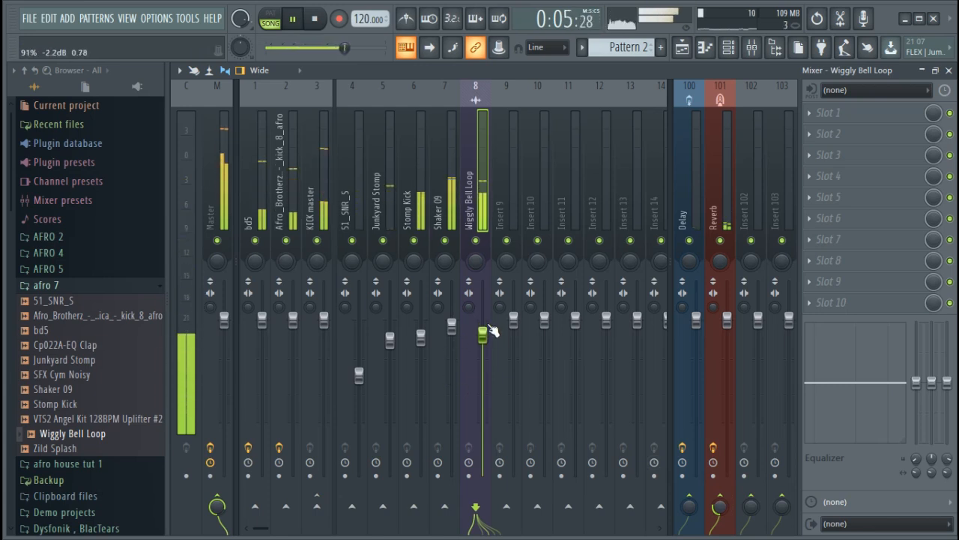
Lower the Wiggly Bell Loop mixer fader slightly and create a new pattern with its default name.
{"action": "left_click_drag", "start_coordinate": [492, 330], "coordinate": [493, 334]}
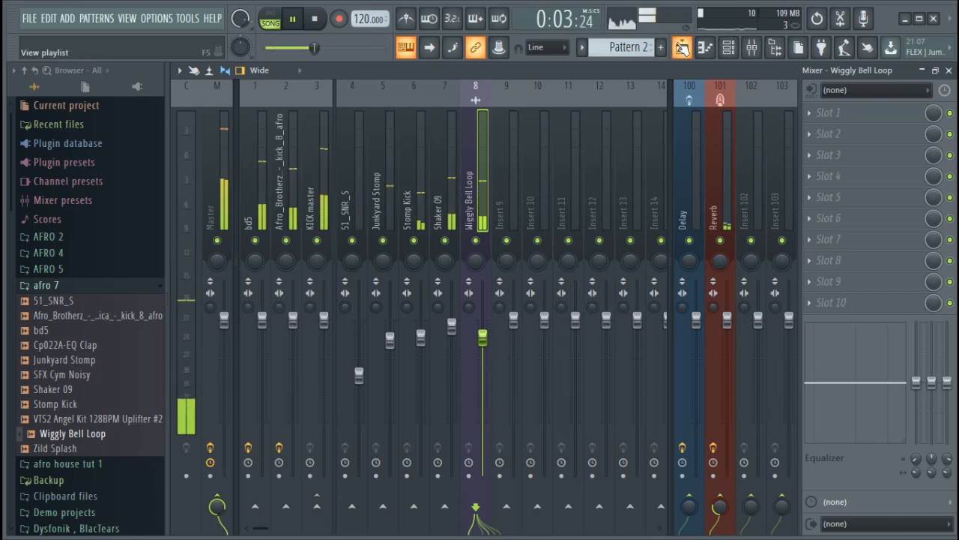
{"action": "left_click", "coordinate": [682, 47]}
{"action": "left_click", "coordinate": [661, 47]}
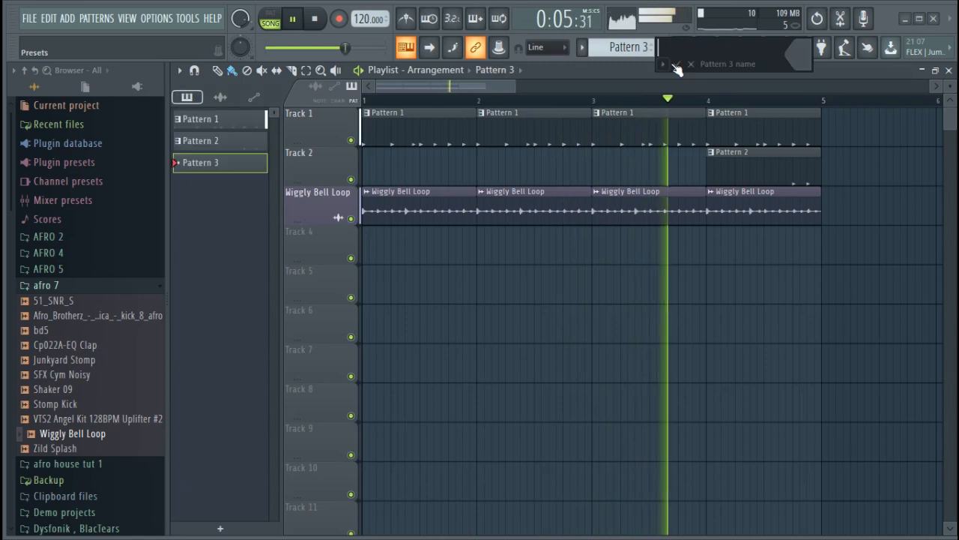
{"action": "left_click", "coordinate": [677, 64]}
Show the Unsorted channels in the channel rack and add a Purity instrument channel.
{"action": "left_click", "coordinate": [728, 48]}
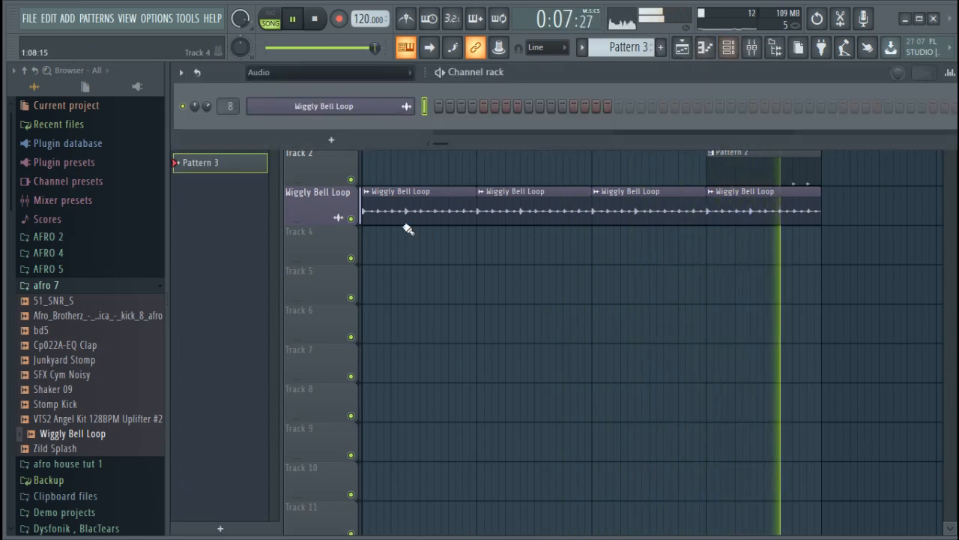
{"action": "scroll", "coordinate": [359, 74], "scroll_direction": "down", "scroll_amount": 1}
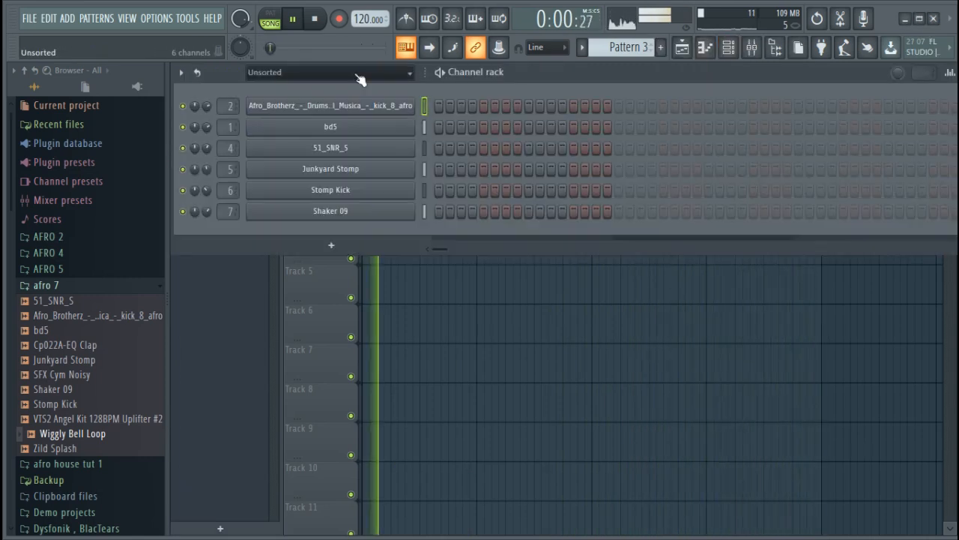
{"action": "left_click", "coordinate": [350, 248]}
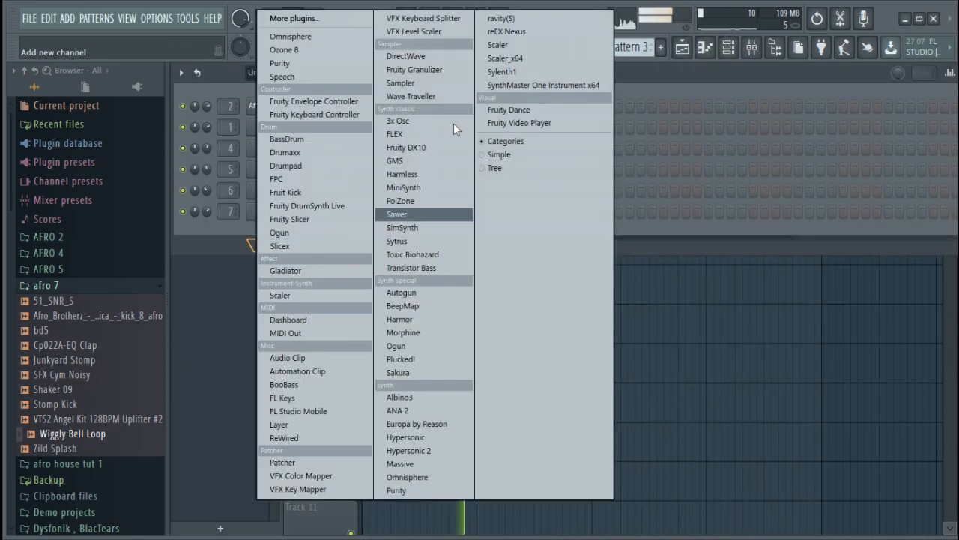
{"action": "left_click", "coordinate": [449, 491]}
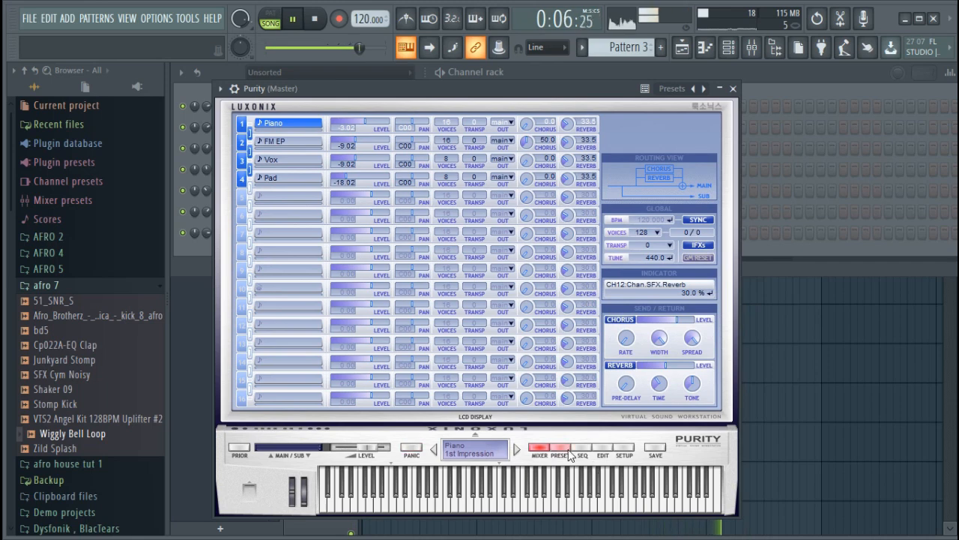
Load the V.Ana Strings 1 preset from Purity's Strings category and close the plugin window.
{"action": "left_click", "coordinate": [570, 455]}
{"action": "left_click", "coordinate": [673, 240]}
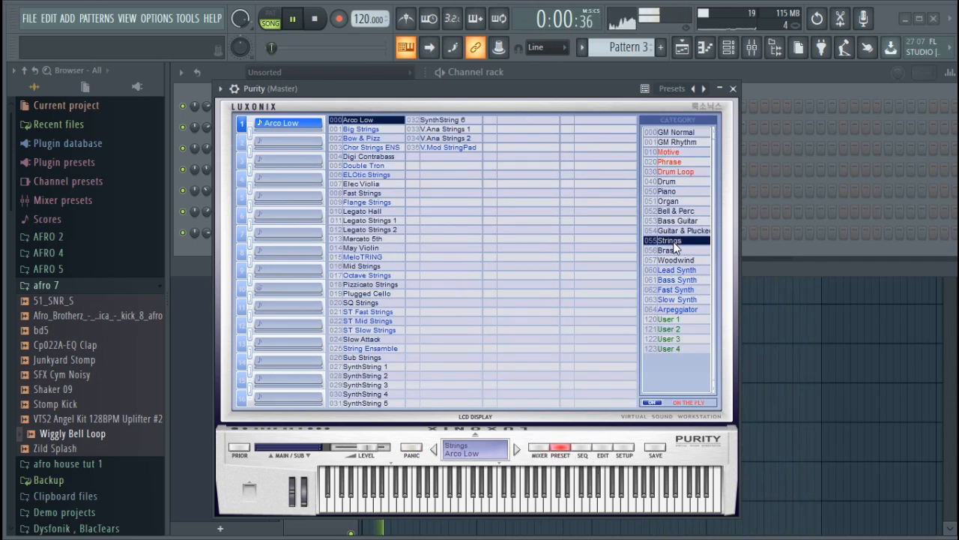
{"action": "left_click", "coordinate": [454, 147]}
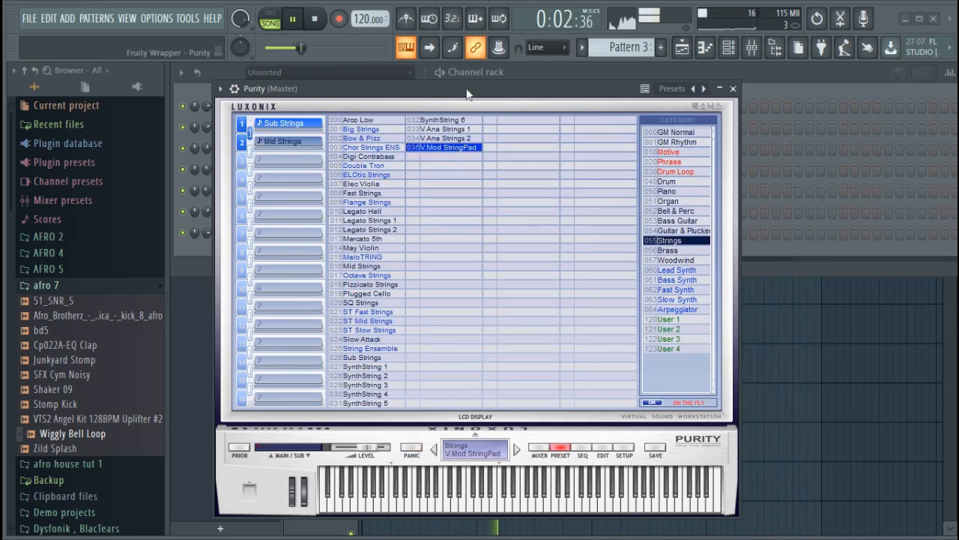
{"action": "left_click", "coordinate": [464, 128]}
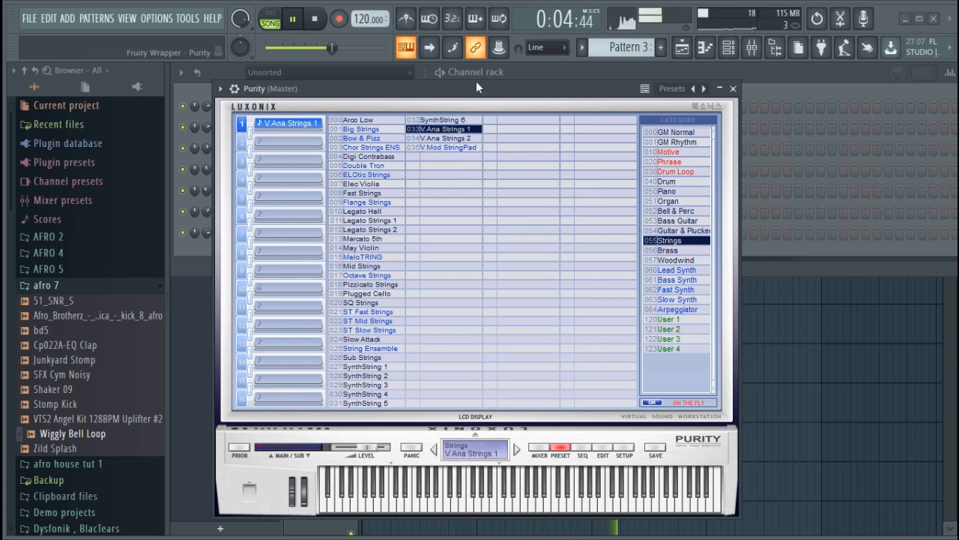
{"action": "left_click", "coordinate": [734, 89]}
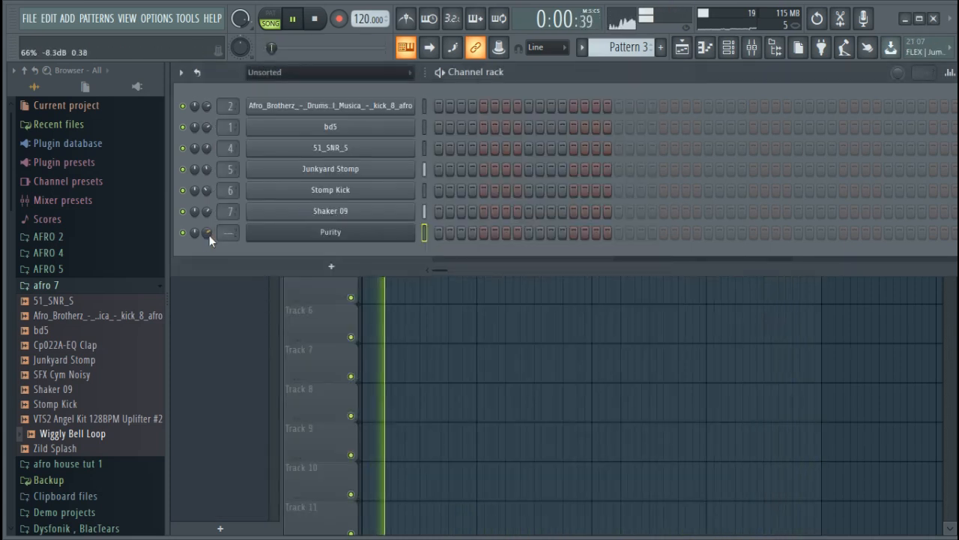
Open the piano roll for the Purity channel in Pattern 3 and stop playback.
{"action": "right_click", "coordinate": [408, 232]}
{"action": "left_click", "coordinate": [446, 232]}
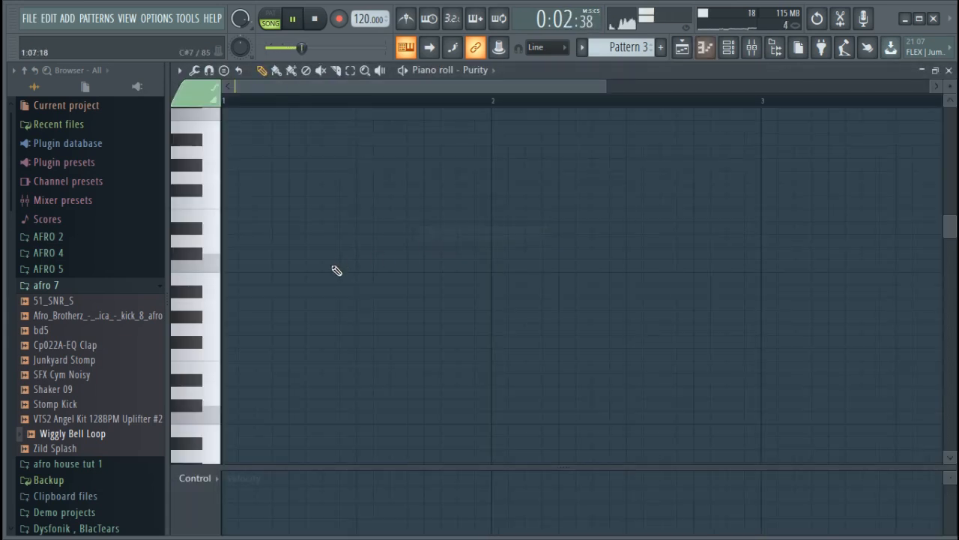
{"action": "left_click", "coordinate": [222, 72]}
{"action": "left_click", "coordinate": [553, 270]}
{"action": "key", "text": "space"}
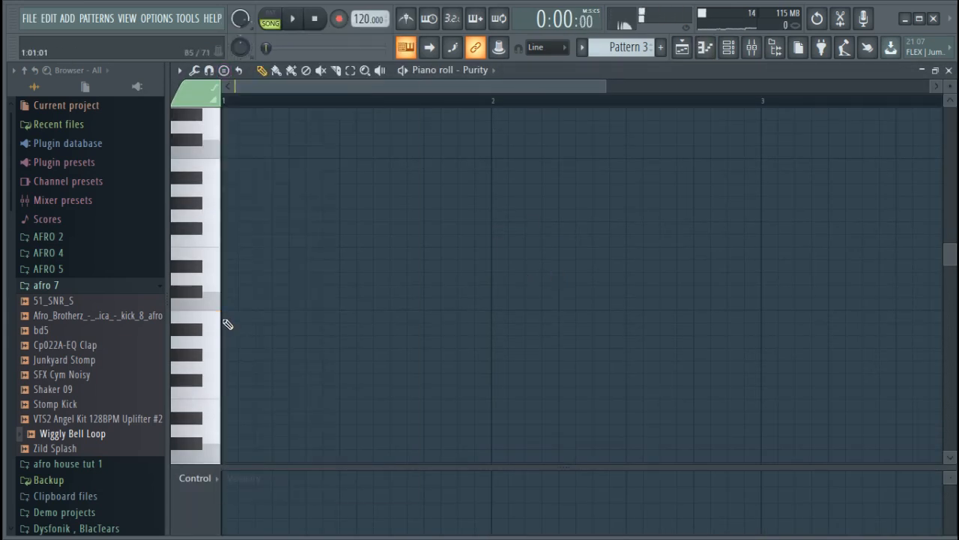
Draw a four-bar Purity note starting at bar 1, lower it to F#5 and play the song.
{"action": "scroll", "coordinate": [324, 103], "scroll_direction": "down", "scroll_amount": 2}
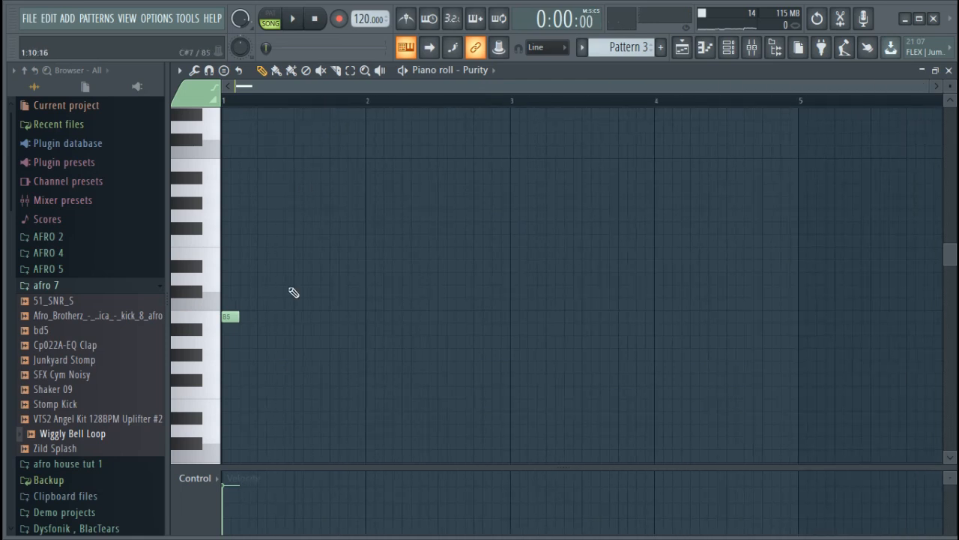
{"action": "left_click_drag", "start_coordinate": [232, 315], "coordinate": [661, 321]}
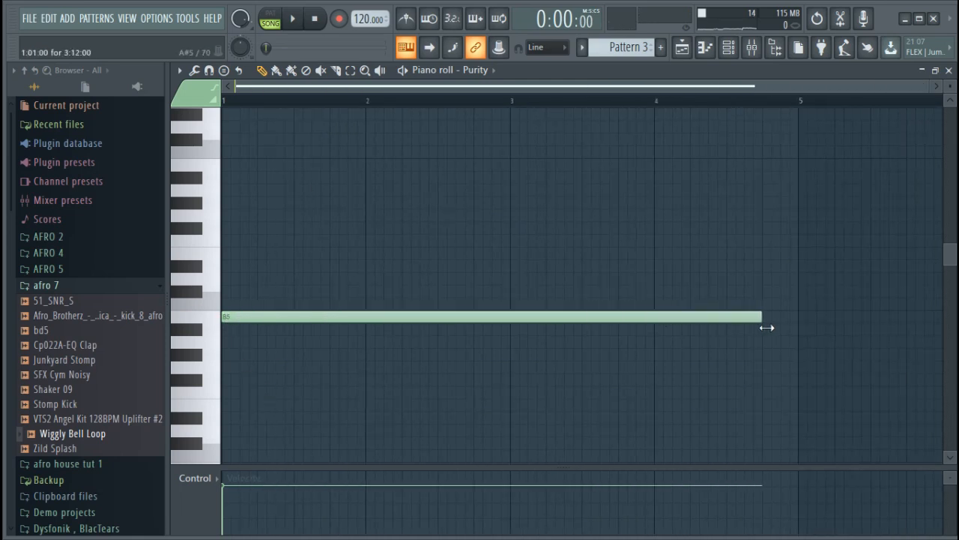
{"action": "left_click_drag", "start_coordinate": [712, 316], "coordinate": [702, 369]}
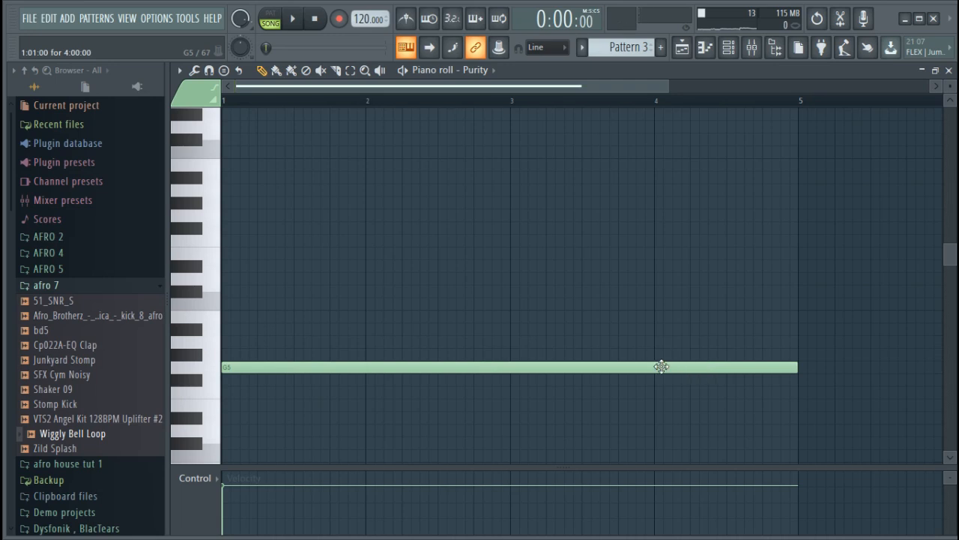
{"action": "left_click_drag", "start_coordinate": [658, 378], "coordinate": [657, 391]}
{"action": "key", "text": "space"}
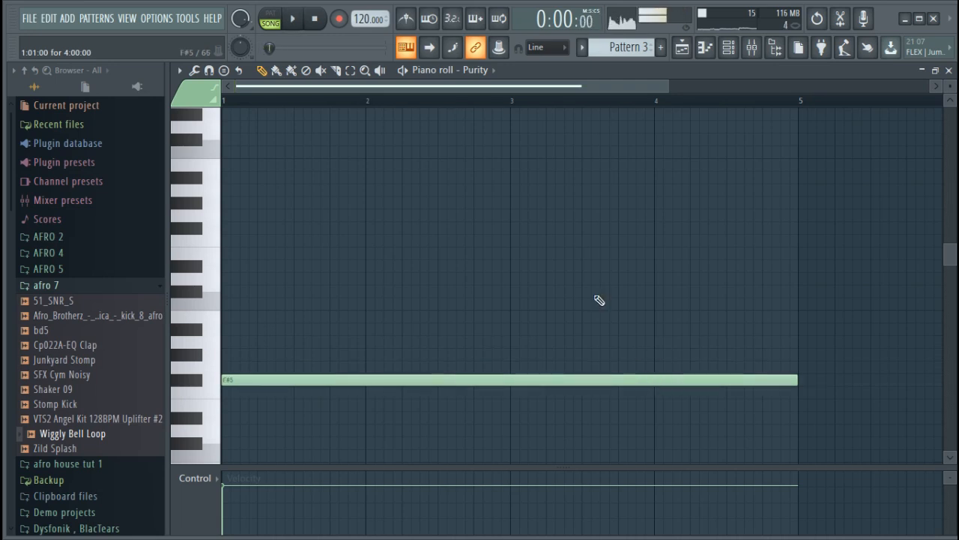
Place Pattern 3 at bar 1 on playlist Track 4 and play the song briefly.
{"action": "left_click", "coordinate": [691, 56]}
{"action": "left_click", "coordinate": [367, 241]}
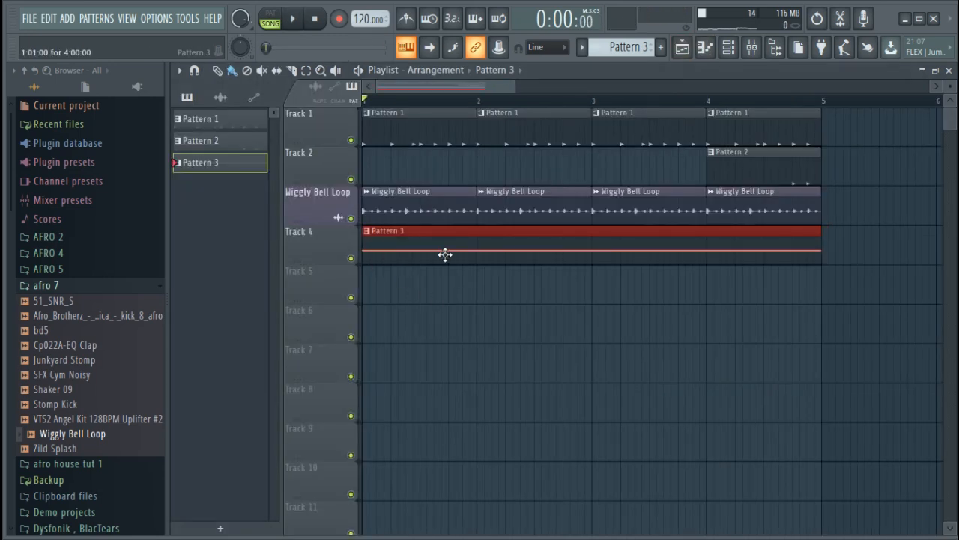
{"action": "double_click", "coordinate": [445, 255]}
{"action": "key", "text": "space"}
{"action": "key", "text": "space"}
Lower the four-bar Purity note to F3, playing the song to check the pitch.
{"action": "scroll", "coordinate": [368, 370], "scroll_direction": "down", "scroll_amount": 5}
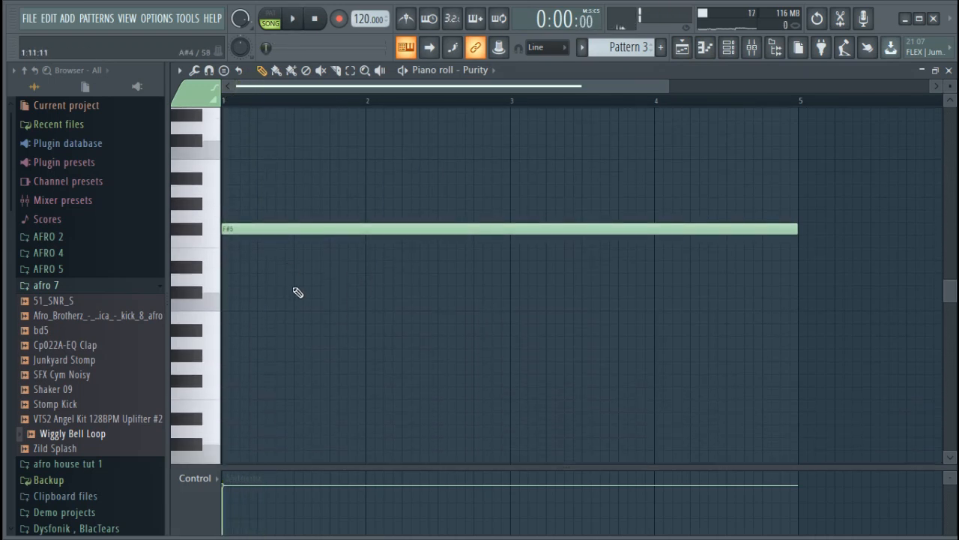
{"action": "left_click_drag", "start_coordinate": [276, 232], "coordinate": [249, 250]}
{"action": "key", "text": "space"}
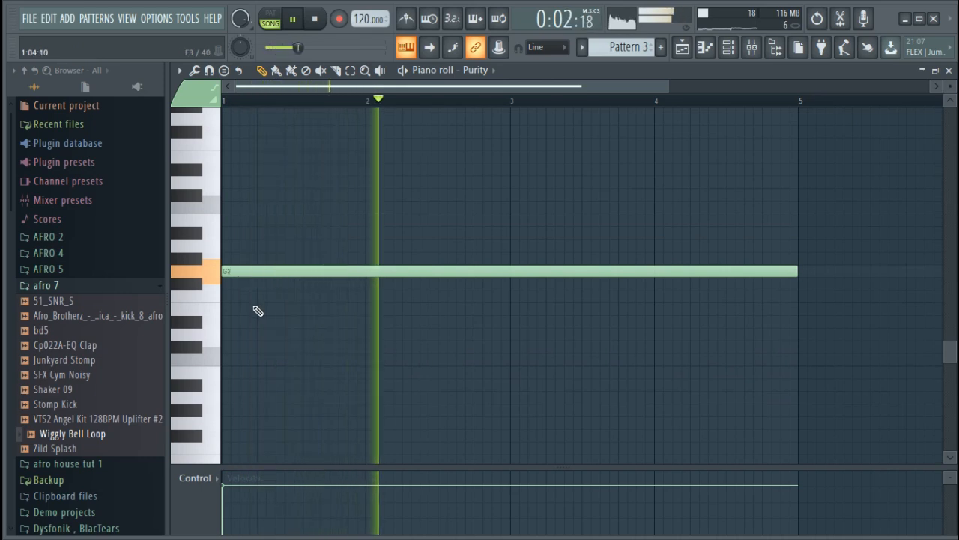
{"action": "key", "text": "space"}
{"action": "left_click_drag", "start_coordinate": [257, 285], "coordinate": [257, 300]}
{"action": "key", "text": "space"}
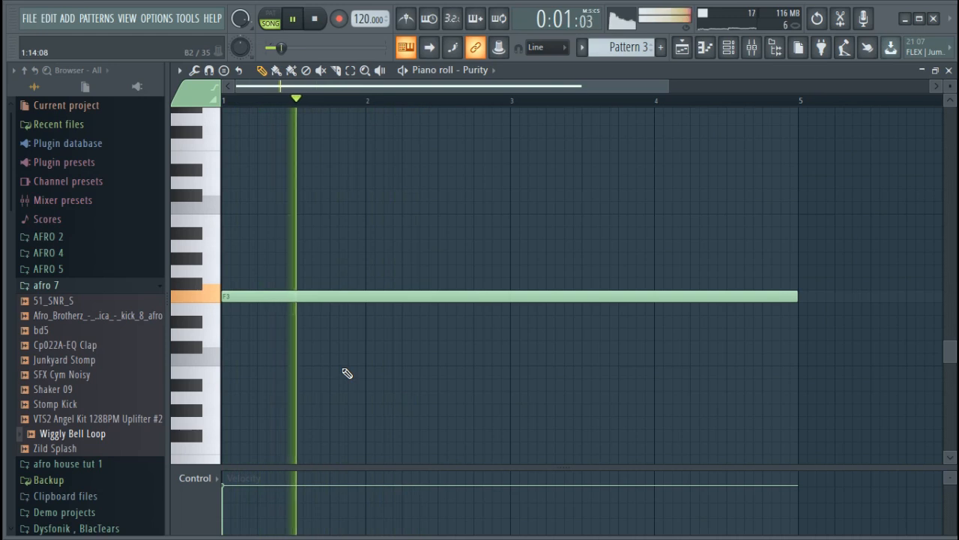
{"action": "key", "text": "space"}
Duplicate the F3 note an octave higher at F4 and play the song.
{"action": "left_click", "coordinate": [235, 143]}
{"action": "right_click", "coordinate": [278, 148]}
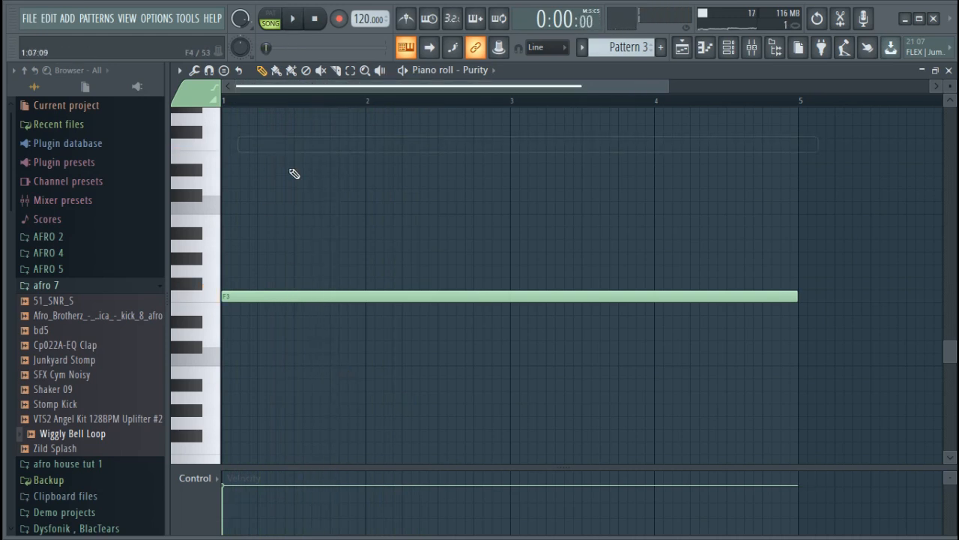
{"action": "left_click_drag", "start_coordinate": [278, 297], "coordinate": [255, 136]}
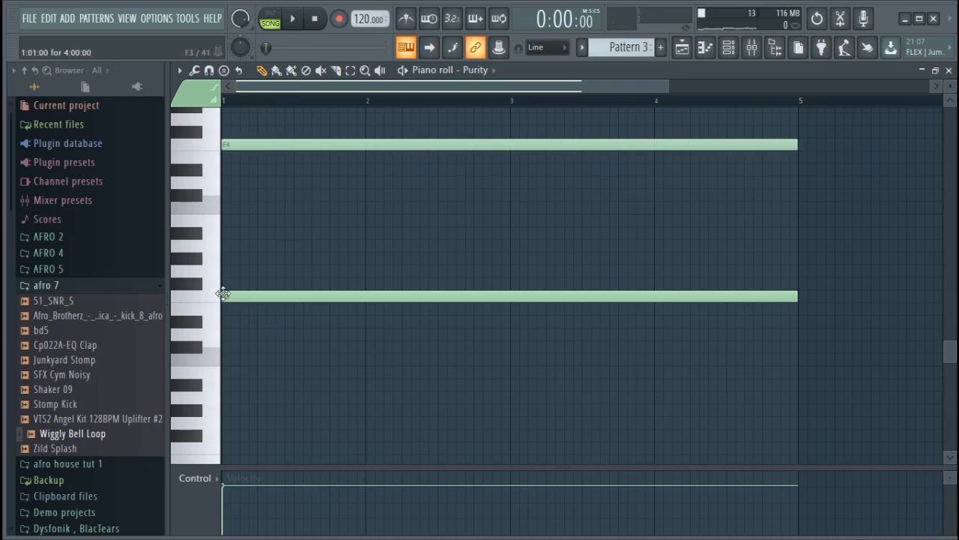
{"action": "scroll", "coordinate": [328, 241], "scroll_direction": "up", "scroll_amount": 3}
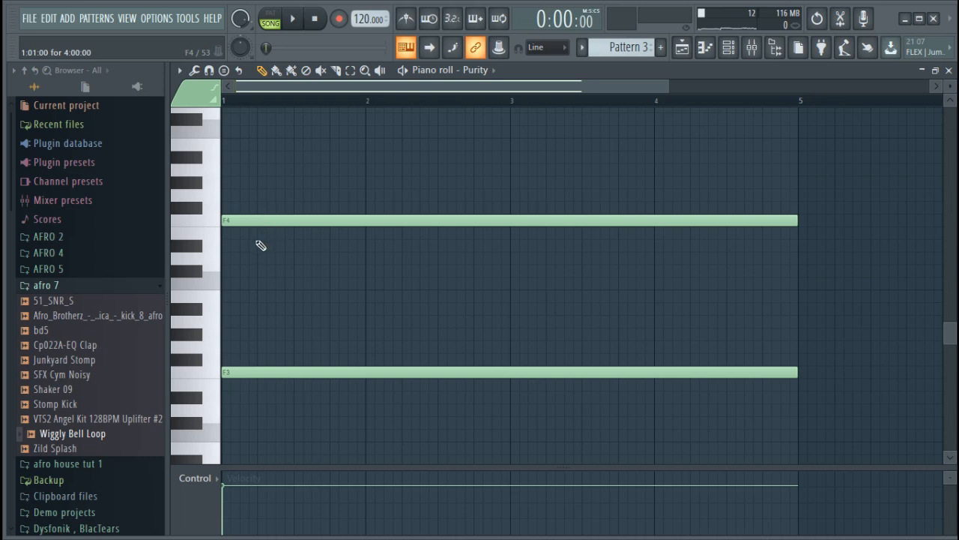
{"action": "scroll", "coordinate": [278, 279], "scroll_direction": "up", "scroll_amount": 2}
{"action": "key", "text": "space"}
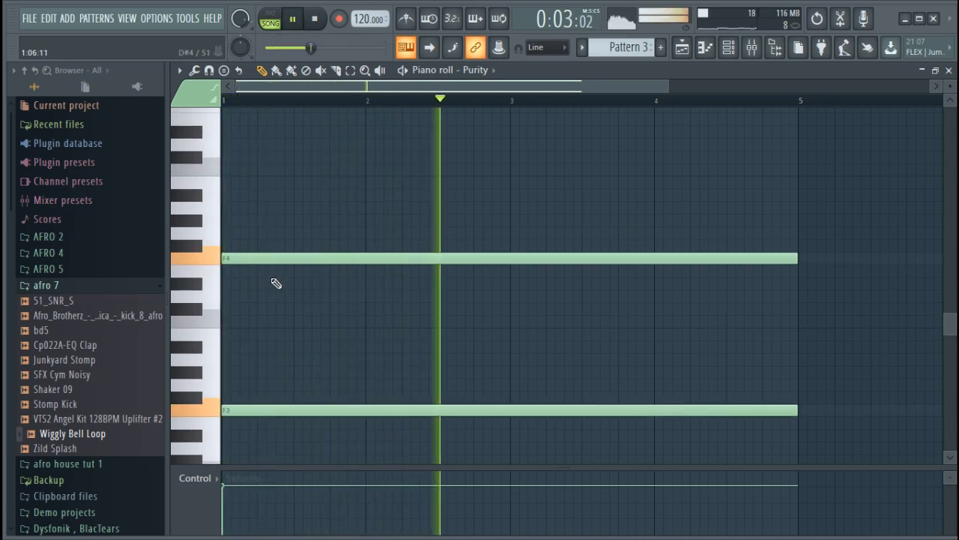
Stop playback and duplicate the F3 note an octave lower at F2.
{"action": "scroll", "coordinate": [275, 283], "scroll_direction": "down", "scroll_amount": 5}
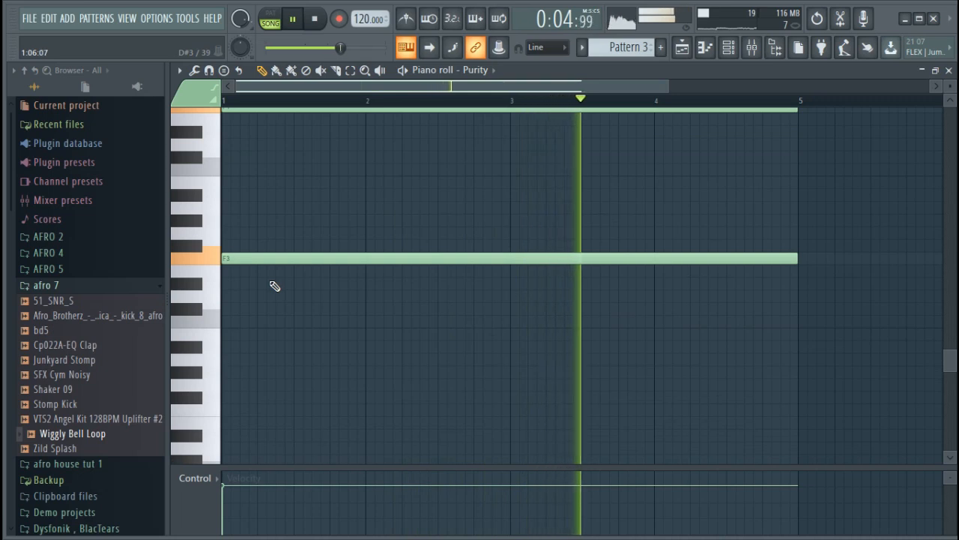
{"action": "key", "text": "space"}
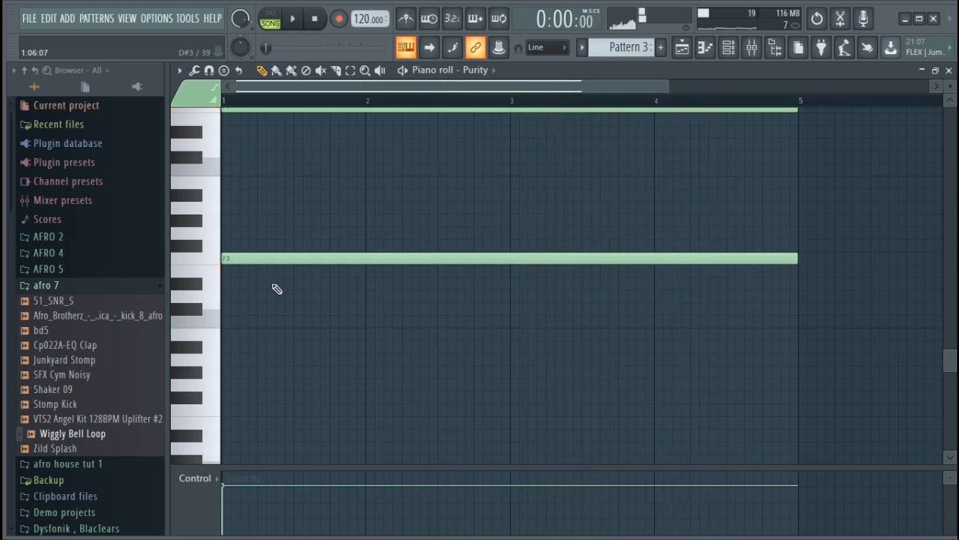
{"action": "scroll", "coordinate": [274, 284], "scroll_direction": "down", "scroll_amount": 2}
{"action": "left_click_drag", "start_coordinate": [231, 183], "coordinate": [289, 331]}
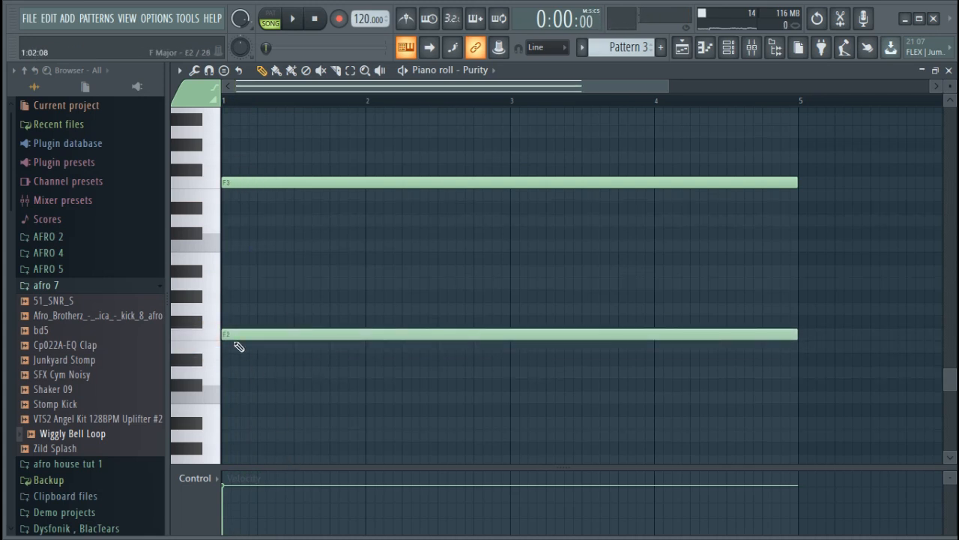
Try a lower velocity on the F2 note, then on all the notes together.
{"action": "left_click_drag", "start_coordinate": [388, 389], "coordinate": [314, 318]}
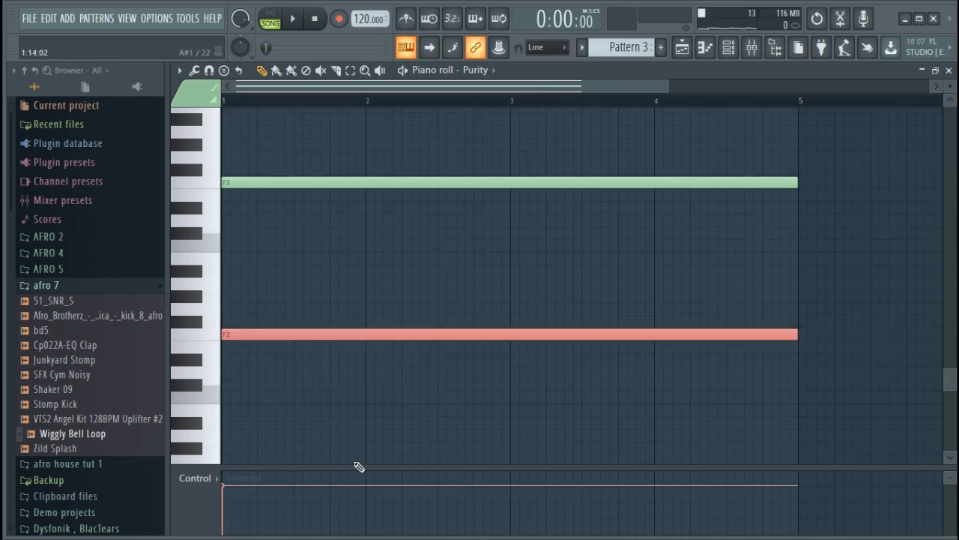
{"action": "left_click_drag", "start_coordinate": [360, 468], "coordinate": [349, 268]}
{"action": "left_click_drag", "start_coordinate": [253, 386], "coordinate": [245, 384]}
{"action": "left_click_drag", "start_coordinate": [294, 267], "coordinate": [315, 448]}
{"action": "right_click", "coordinate": [551, 377]}
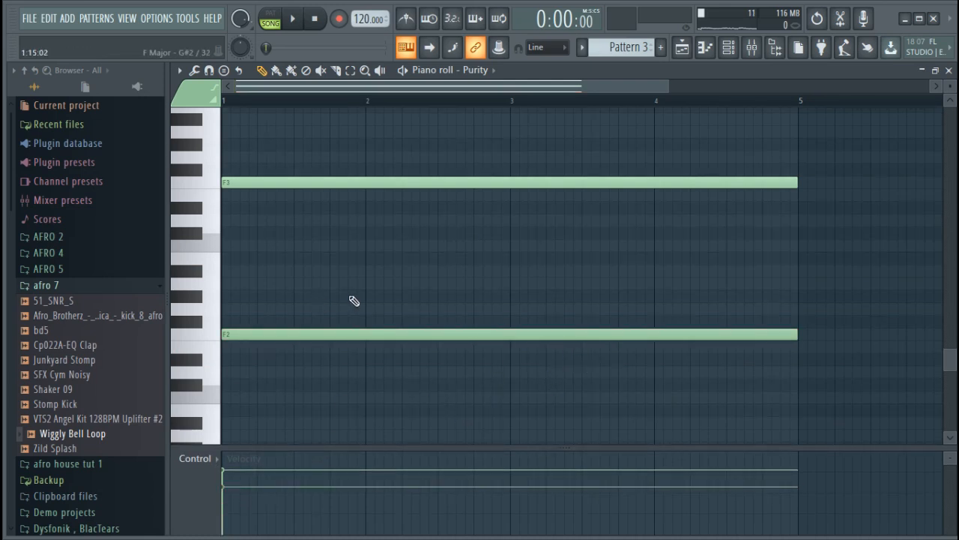
{"action": "left_click", "coordinate": [228, 476]}
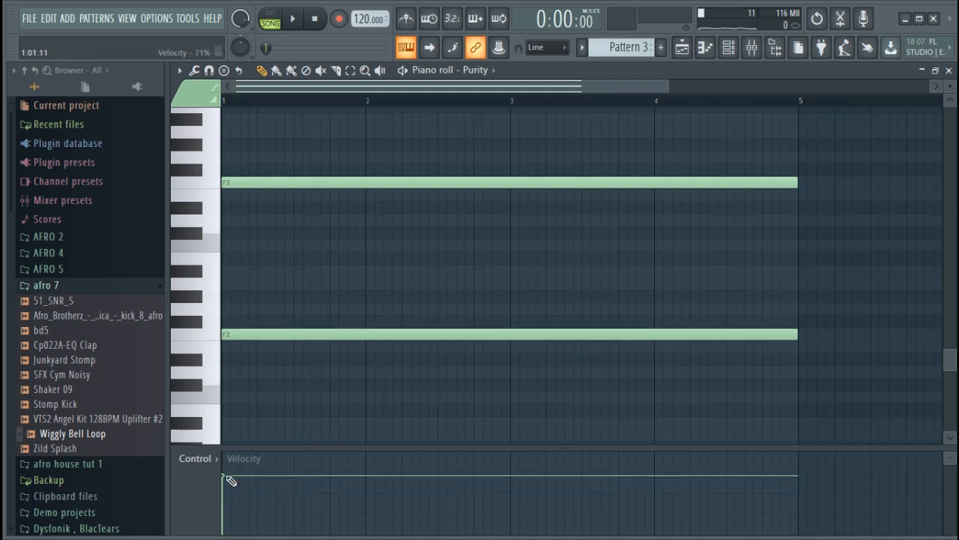
Undo the velocity edits on the Purity notes, deselect the F2 note and play the song.
{"action": "key", "text": "ctrl+alt+z"}
{"action": "key", "text": "ctrl+alt+z"}
{"action": "key", "text": "ctrl+alt+z"}
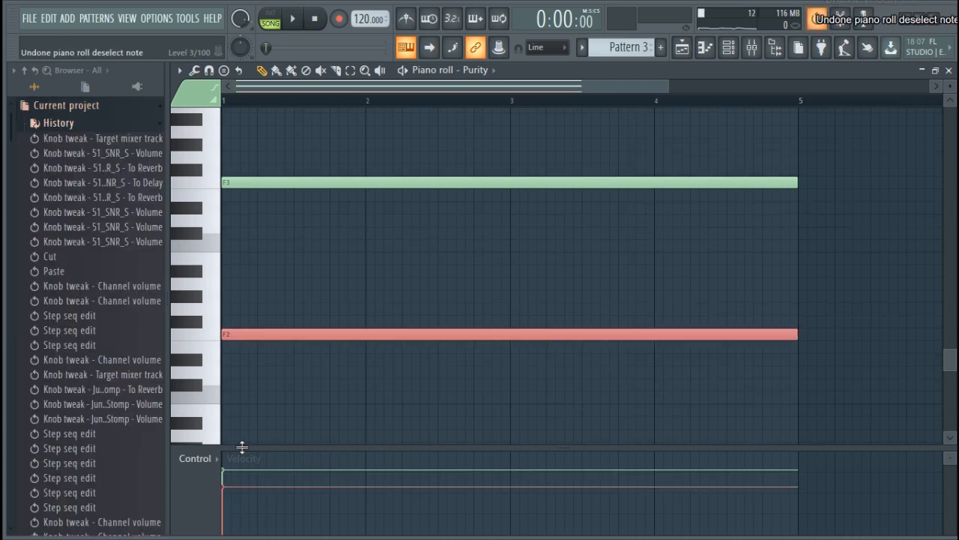
{"action": "key", "text": "ctrl+alt+z"}
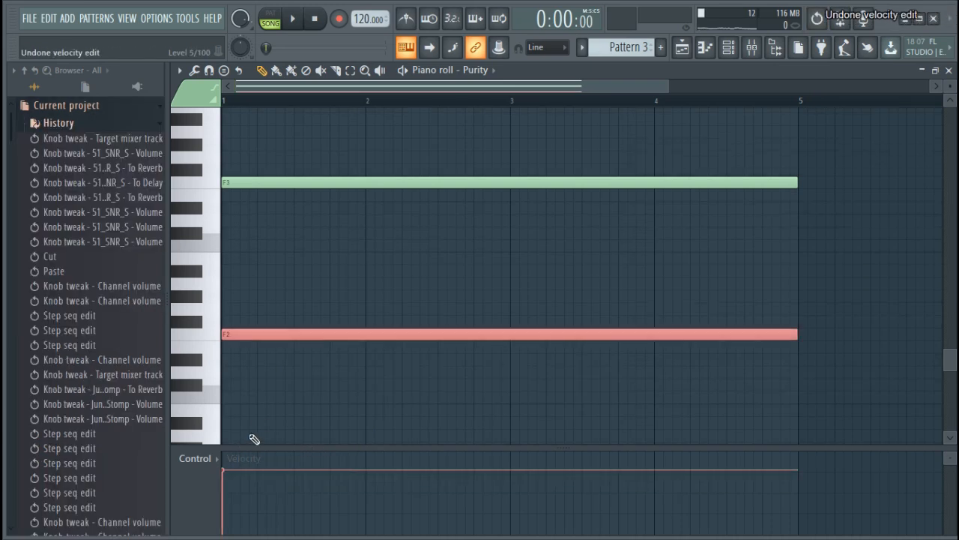
{"action": "left_click", "coordinate": [272, 415], "text": "ctrl"}
{"action": "key", "text": "space"}
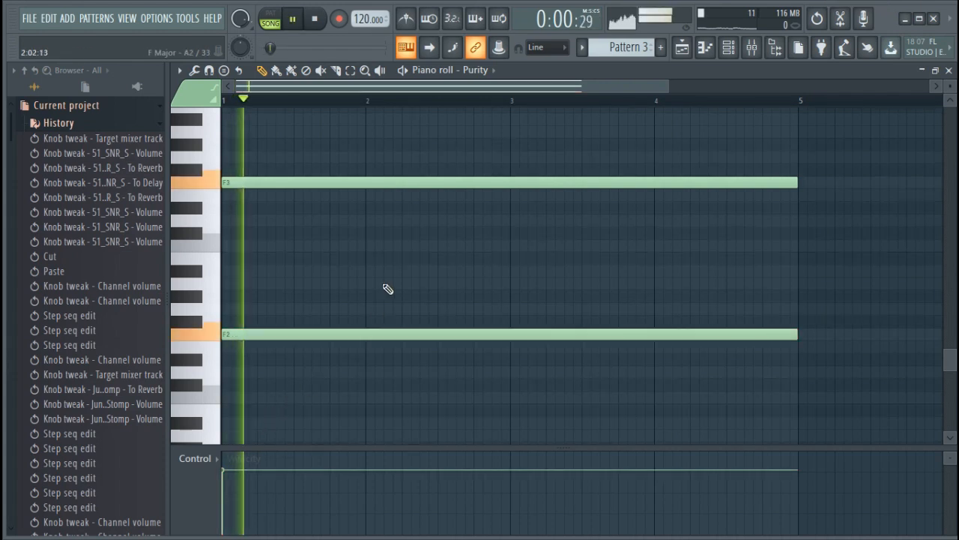
Stop playback and set the velocity of the F4 note alone to 50%.
{"action": "scroll", "coordinate": [387, 289], "scroll_direction": "up", "scroll_amount": 3}
{"action": "key", "text": "space"}
{"action": "left_click_drag", "start_coordinate": [442, 168], "coordinate": [367, 180]}
{"action": "left_click_drag", "start_coordinate": [251, 448], "coordinate": [252, 252]}
{"action": "left_click", "coordinate": [236, 399]}
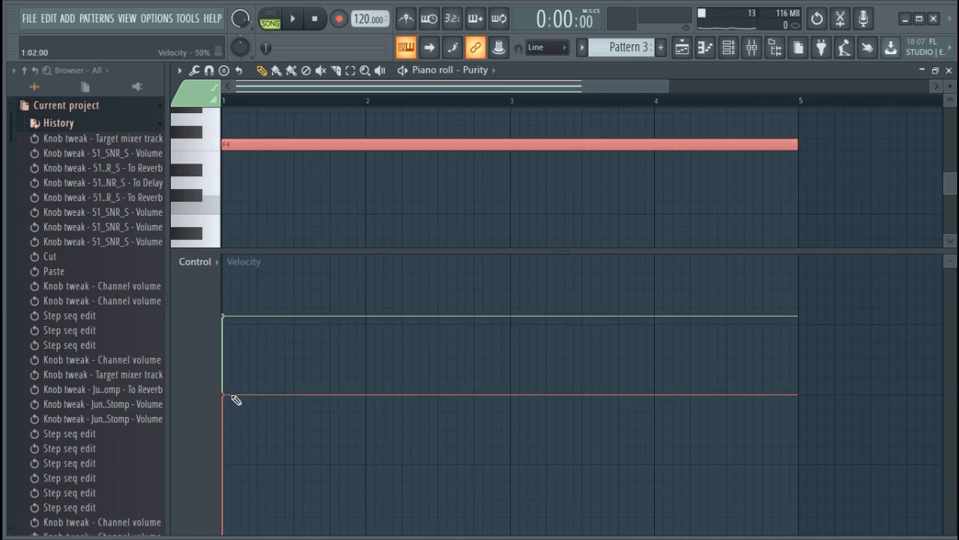
{"action": "left_click_drag", "start_coordinate": [367, 251], "coordinate": [357, 429]}
{"action": "scroll", "coordinate": [375, 330], "scroll_direction": "down", "scroll_amount": 1}
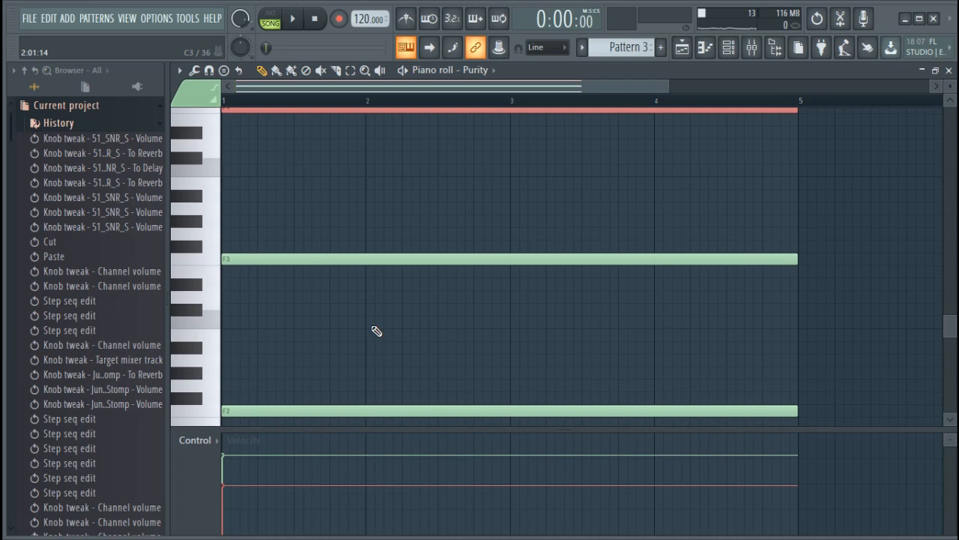
Play the song and set the Purity channel's volume in the channel rack to 50%.
{"action": "key", "text": "space"}
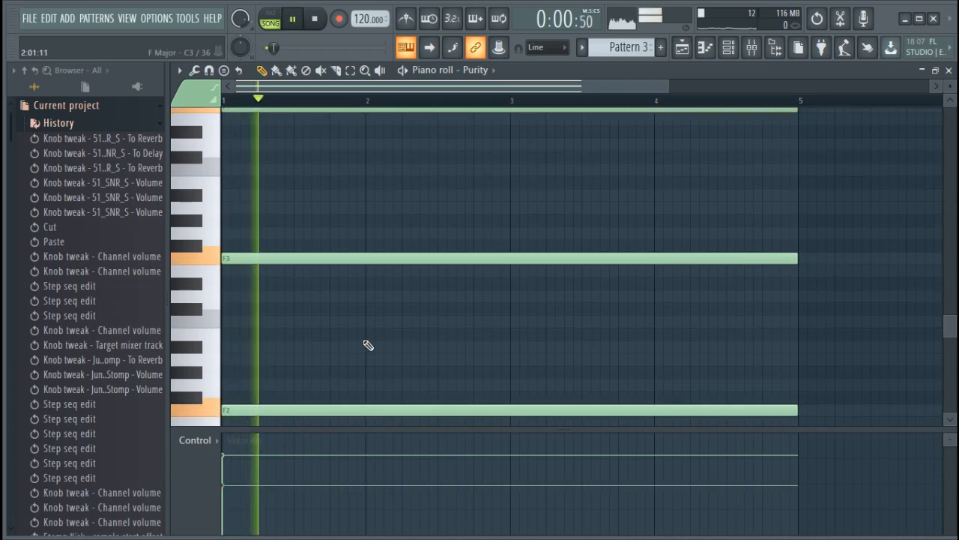
{"action": "scroll", "coordinate": [360, 363], "scroll_direction": "up", "scroll_amount": 1}
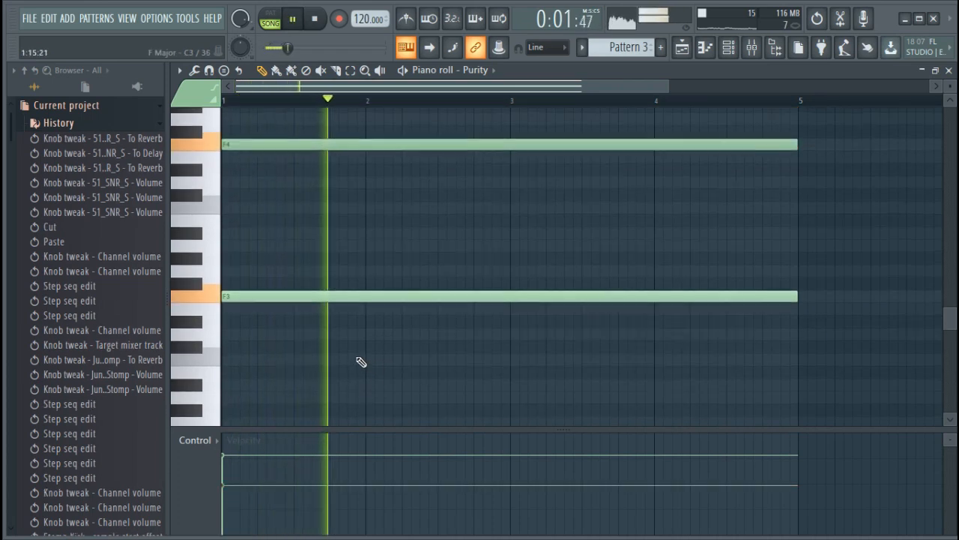
{"action": "left_click", "coordinate": [725, 51]}
{"action": "left_click_drag", "start_coordinate": [206, 236], "coordinate": [206, 257]}
{"action": "scroll", "coordinate": [207, 237], "scroll_direction": "down", "scroll_amount": 2}
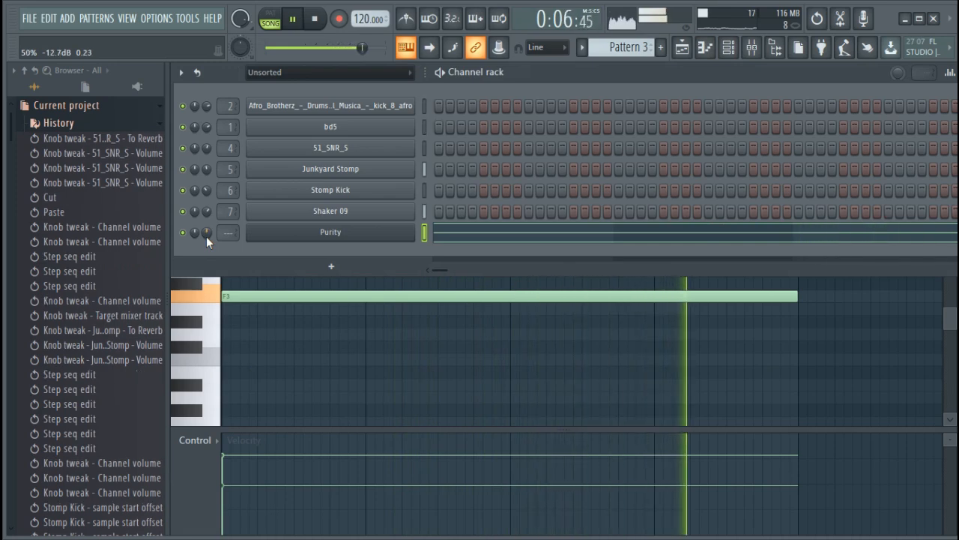
Route the Purity instrument to mixer track 9 and lower that track's fader to about 94%.
{"action": "left_click", "coordinate": [319, 233]}
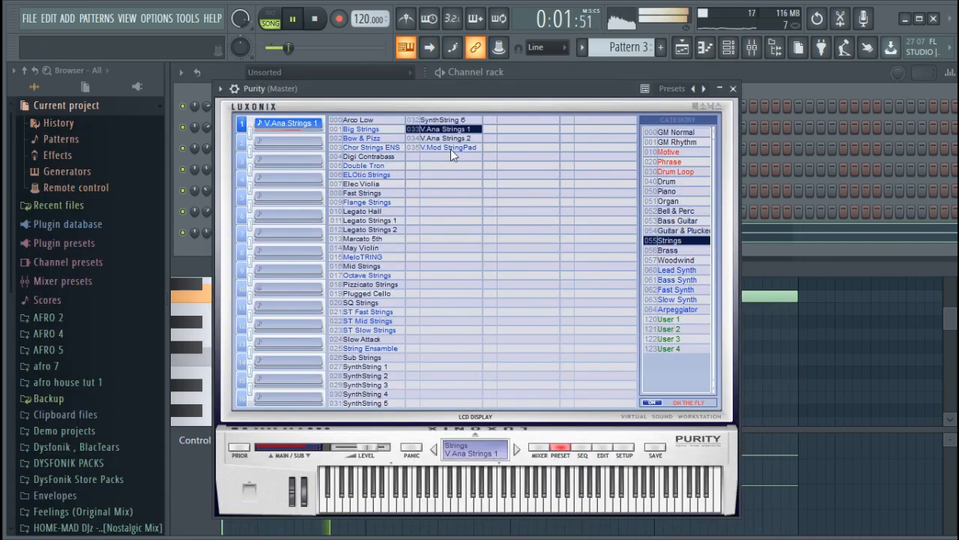
{"action": "left_click", "coordinate": [234, 89]}
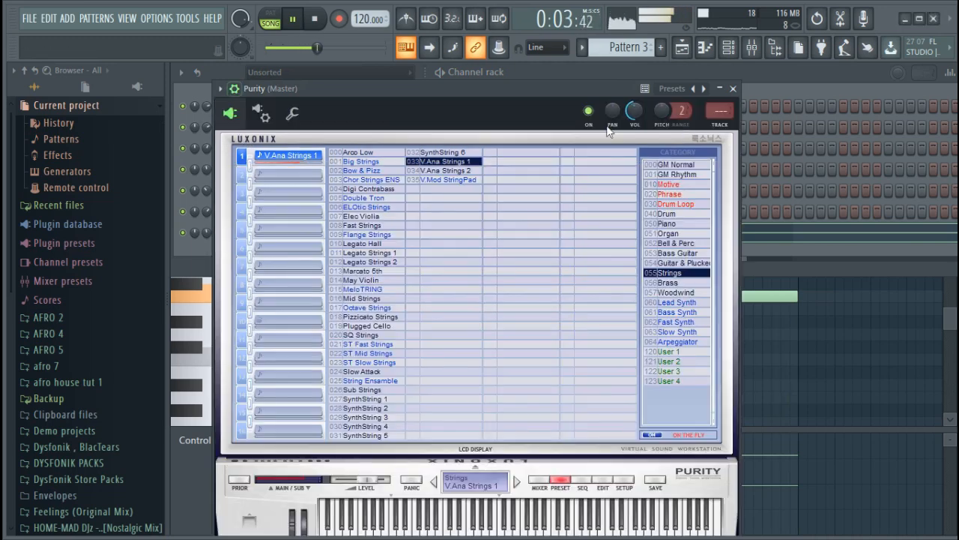
{"action": "left_click", "coordinate": [718, 127]}
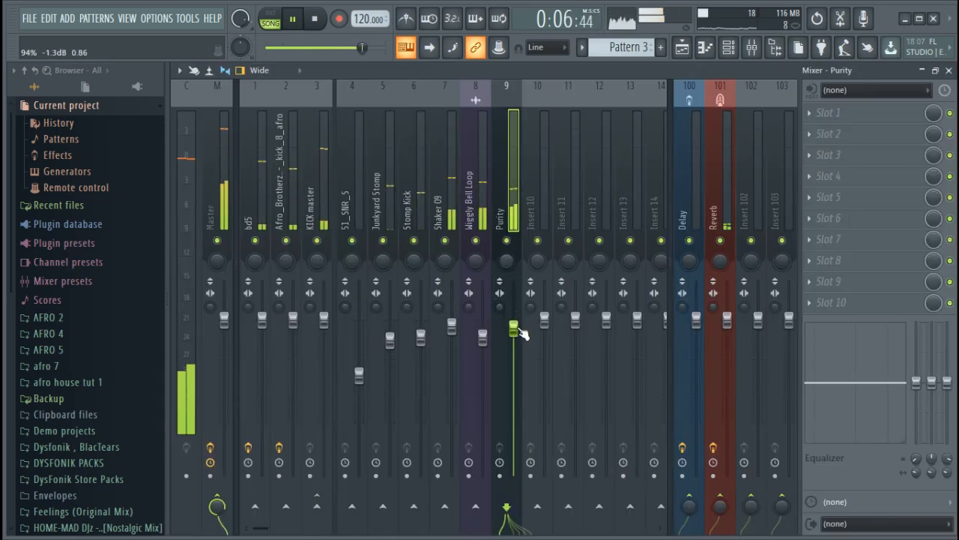
Insert Fruity Parametric EQ 2 on the Purity track, cutting the lows with band 1 and the highs with band 7 near 7015 Hz.
{"action": "left_click", "coordinate": [840, 117]}
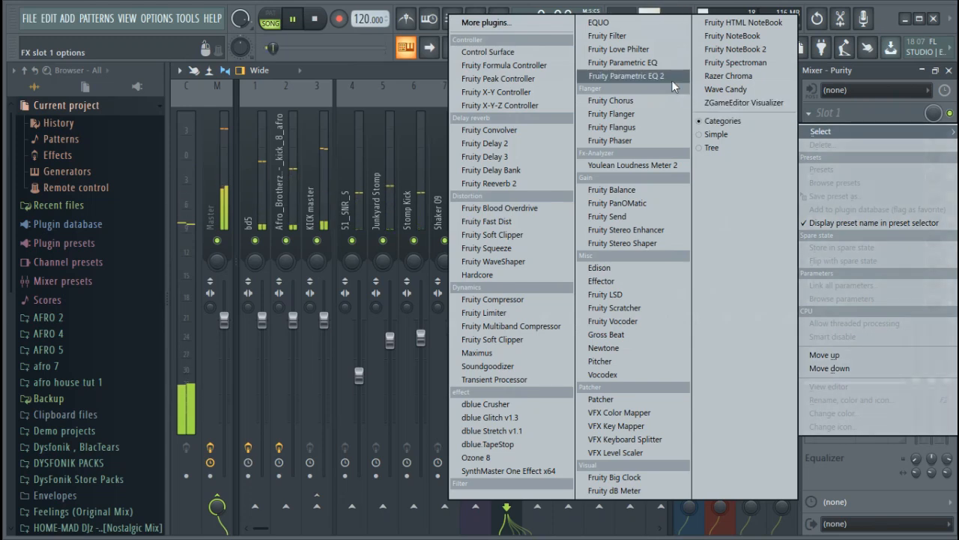
{"action": "left_click", "coordinate": [673, 78]}
{"action": "left_click_drag", "start_coordinate": [316, 322], "coordinate": [288, 380]}
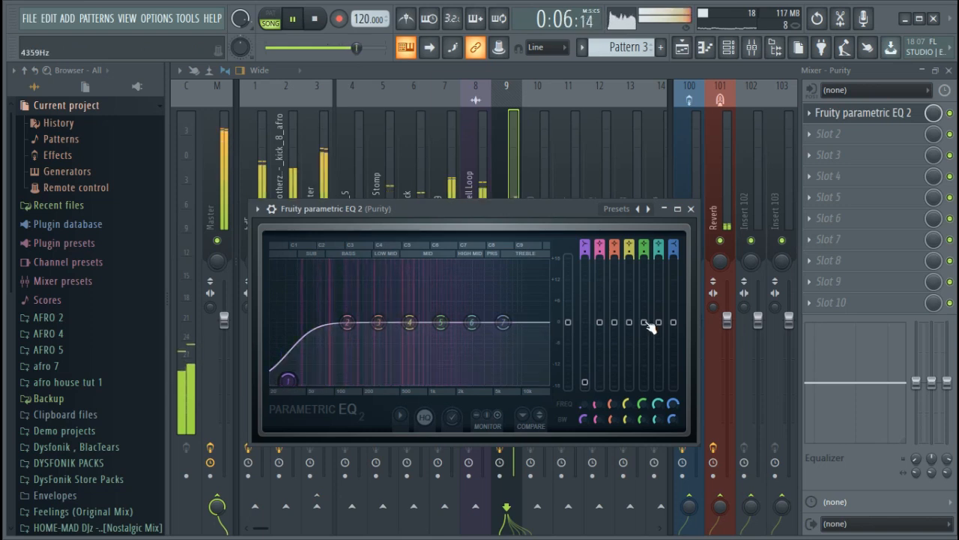
{"action": "left_click_drag", "start_coordinate": [503, 324], "coordinate": [507, 373]}
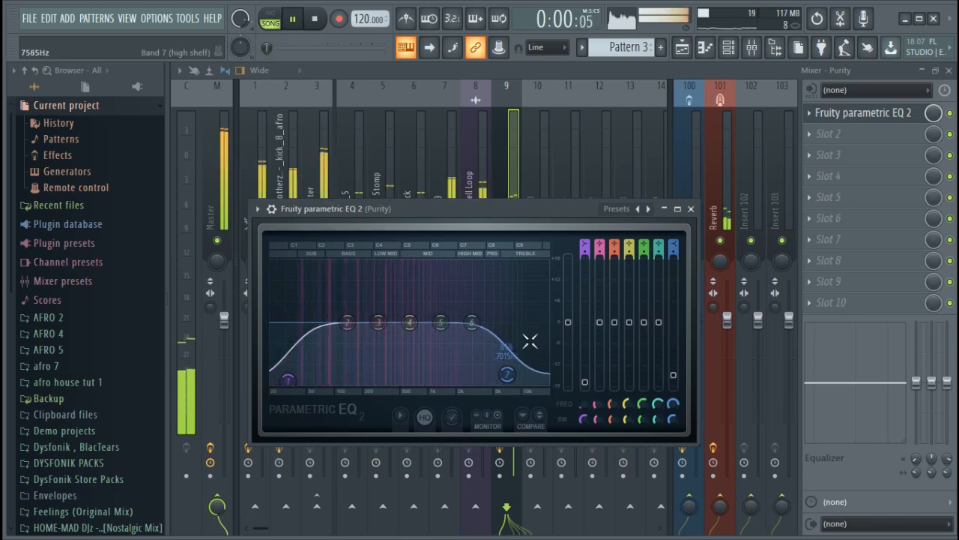
Add a reFX Nexus instrument channel to the channel rack and close its plugin window.
{"action": "left_click", "coordinate": [729, 47]}
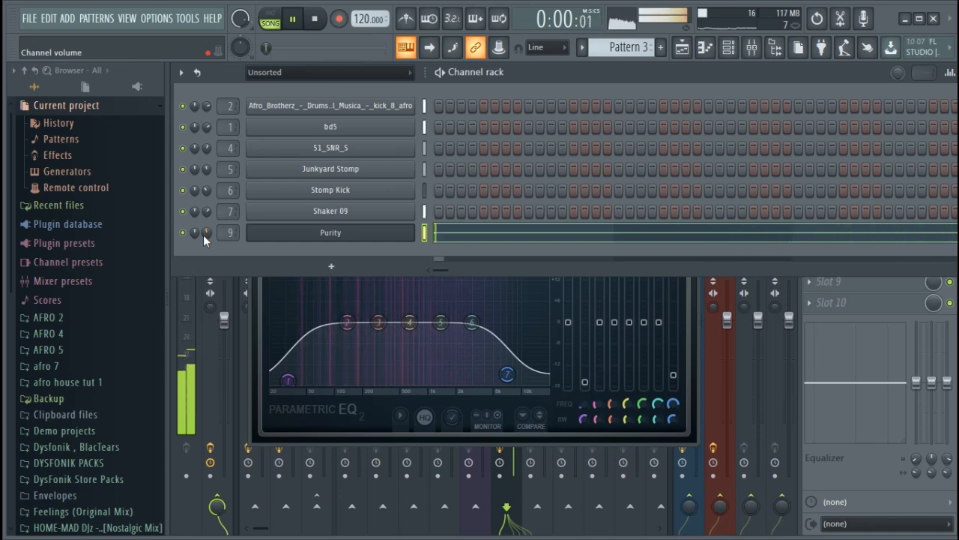
{"action": "left_click", "coordinate": [362, 266]}
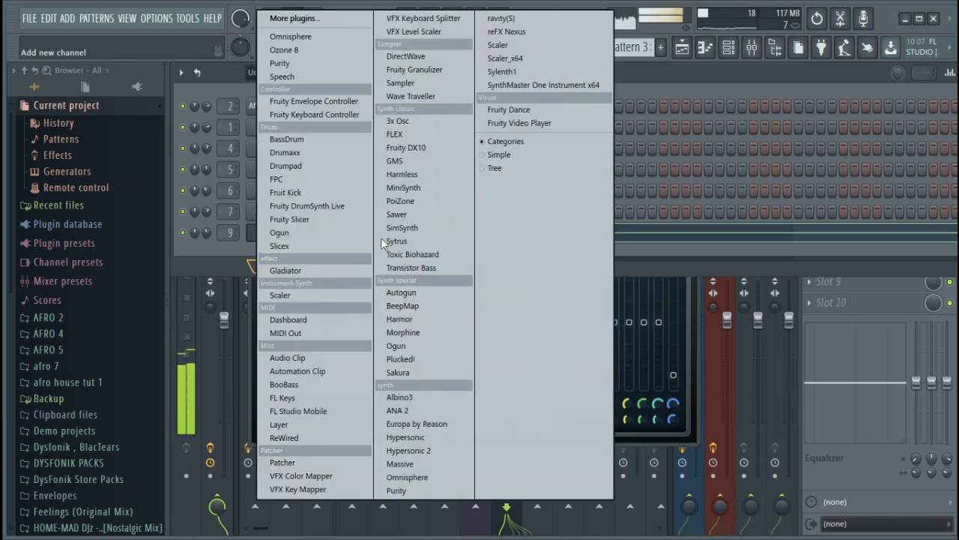
{"action": "left_click", "coordinate": [517, 31]}
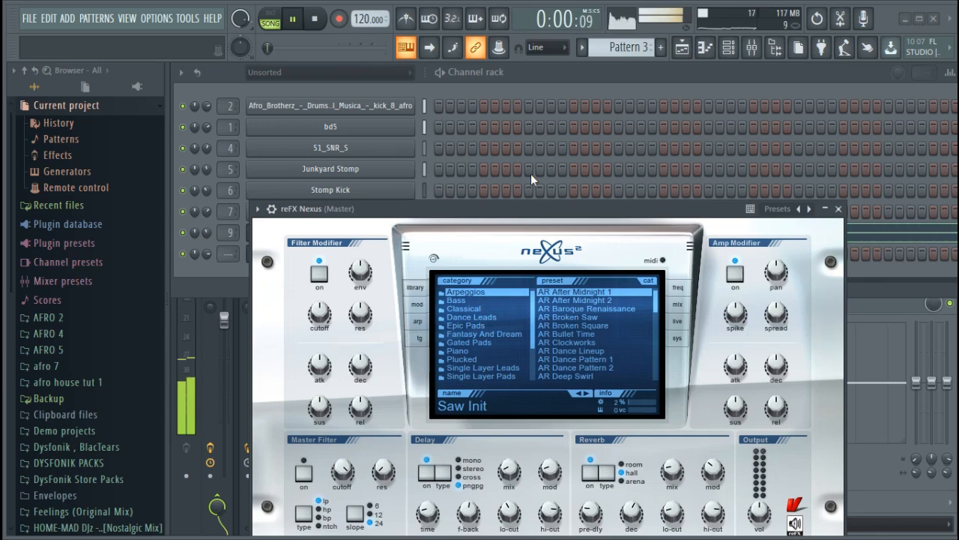
{"action": "left_click", "coordinate": [837, 209]}
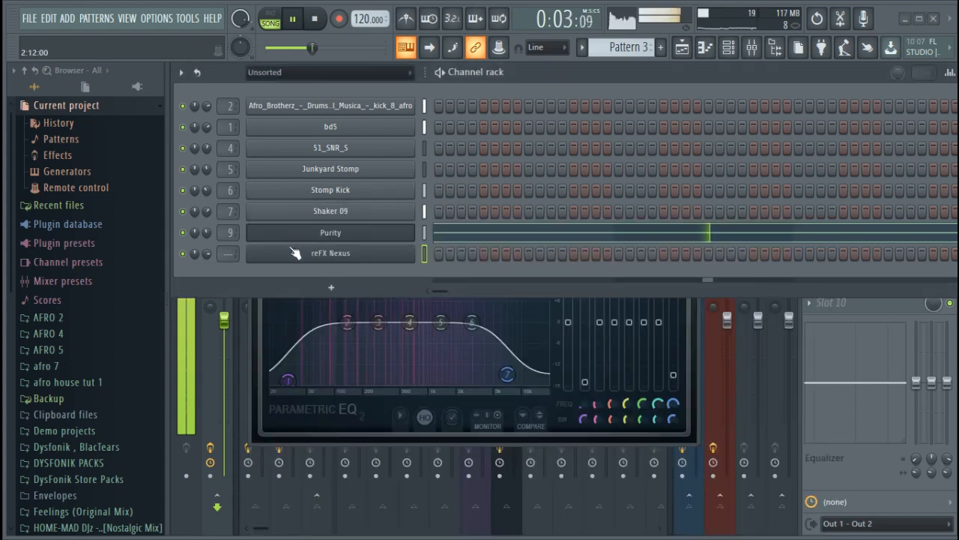
Place a single one-step F4 note at the start of bar 1 in the reFX Nexus piano roll and audition it.
{"action": "right_click", "coordinate": [347, 254]}
{"action": "left_click", "coordinate": [452, 253]}
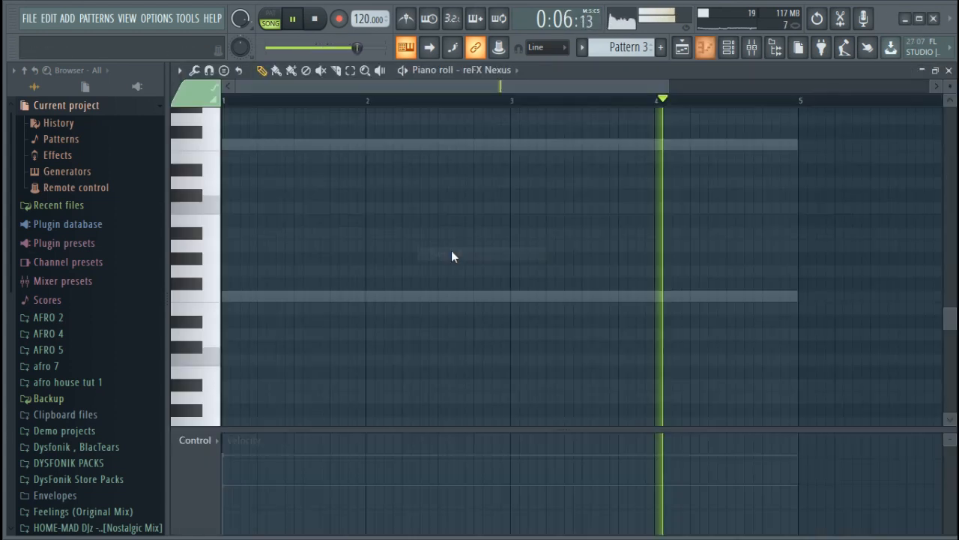
{"action": "left_click", "coordinate": [243, 143]}
{"action": "key", "text": "space"}
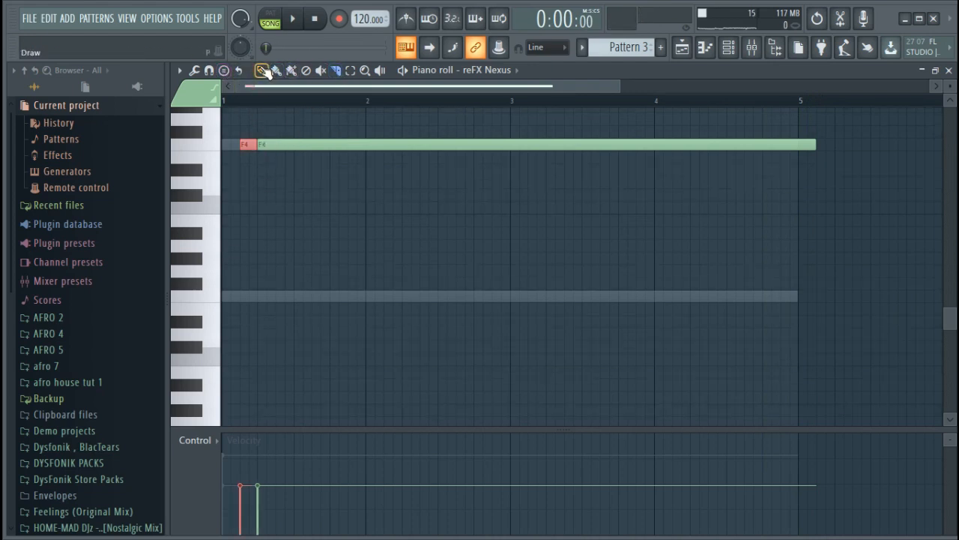
{"action": "right_click", "coordinate": [311, 145]}
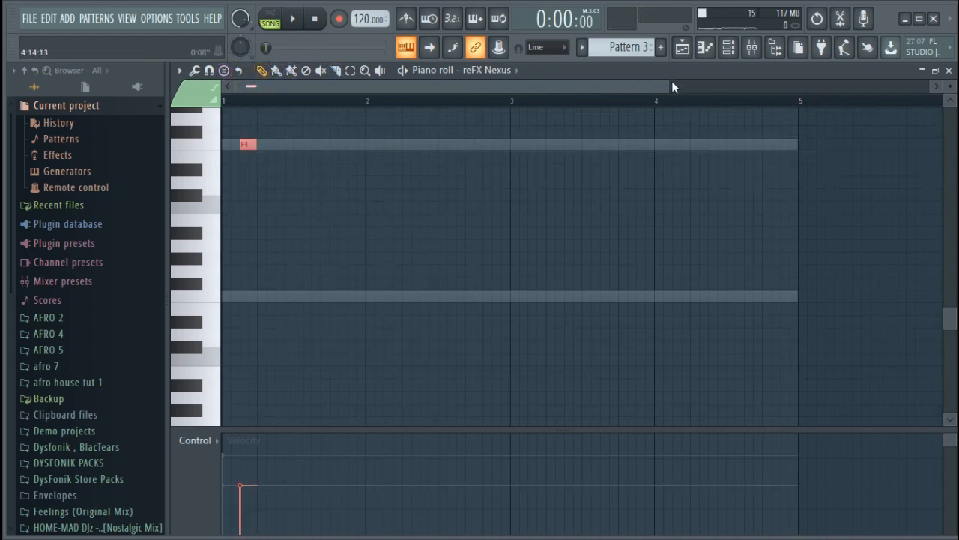
{"action": "left_click_drag", "start_coordinate": [672, 86], "coordinate": [341, 86]}
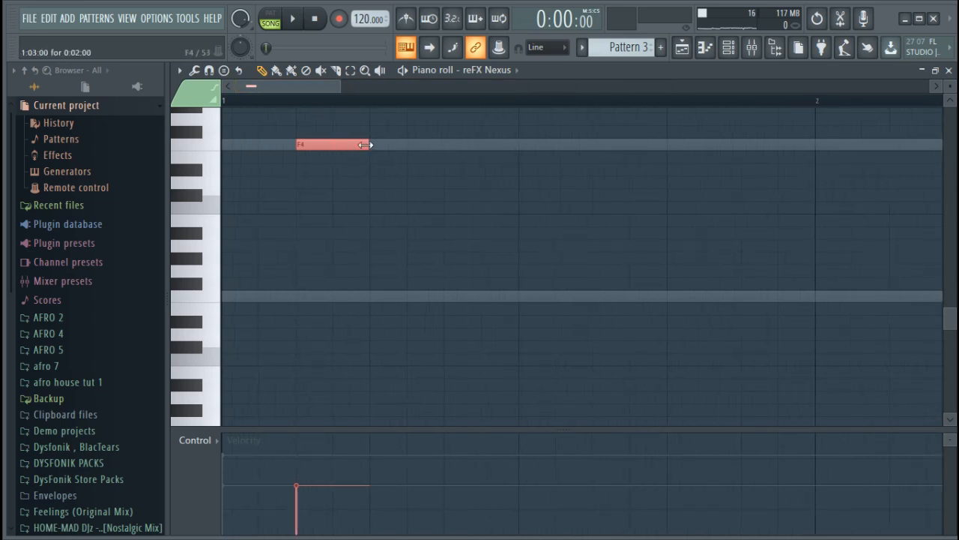
{"action": "left_click_drag", "start_coordinate": [322, 146], "coordinate": [248, 150]}
{"action": "key", "text": "space"}
{"action": "key", "text": "space"}
Transpose the Nexus note up two octaves to F6 in its piano roll and audition it.
{"action": "left_click", "coordinate": [727, 48]}
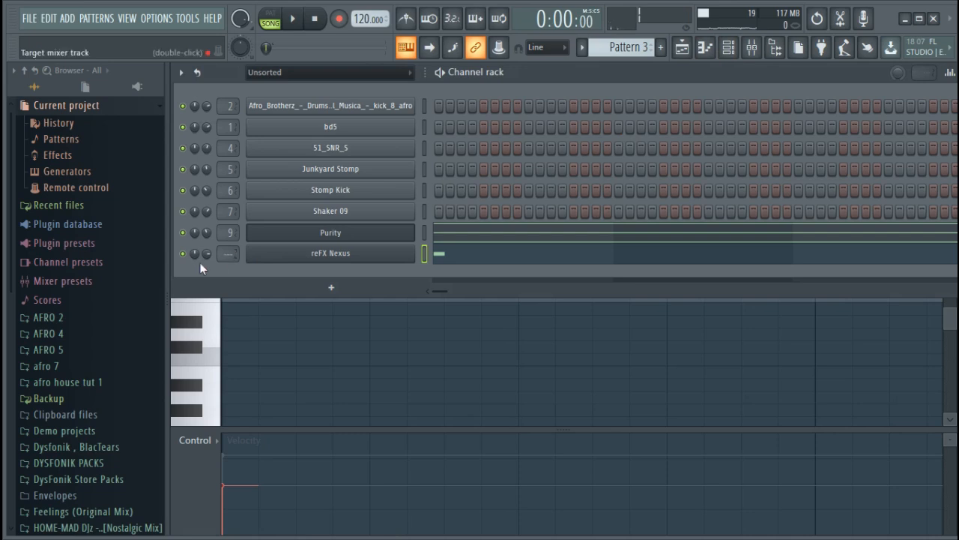
{"action": "key", "text": "F9"}
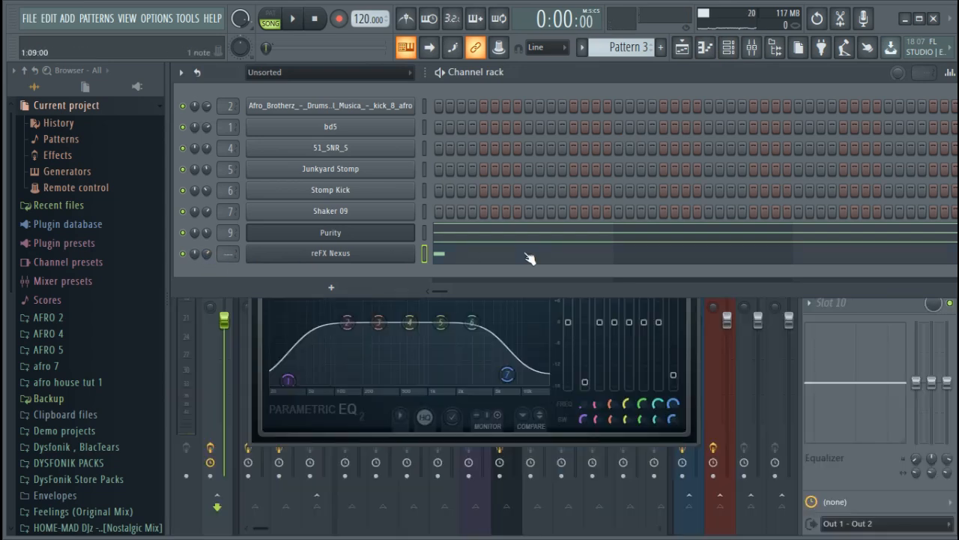
{"action": "left_click", "coordinate": [498, 241]}
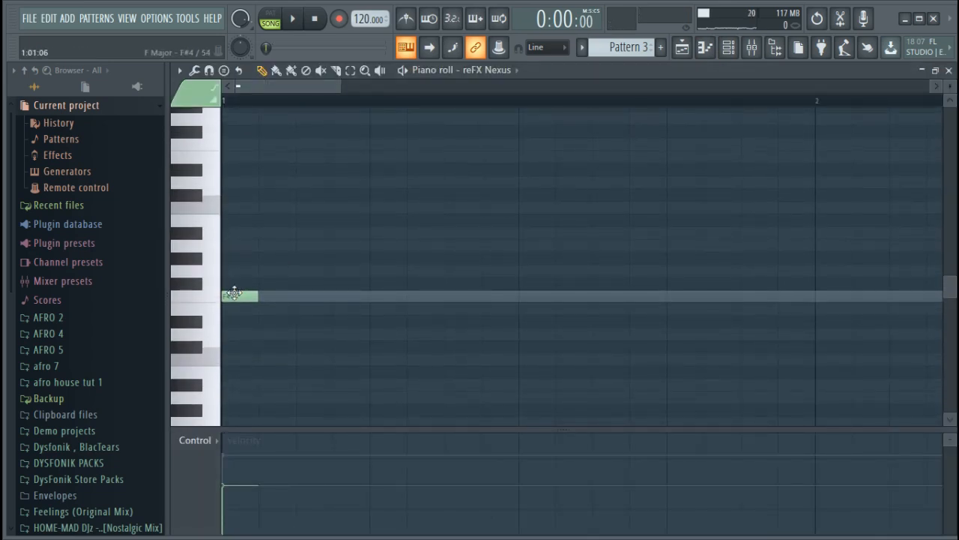
{"action": "left_click_drag", "start_coordinate": [239, 292], "coordinate": [249, 192]}
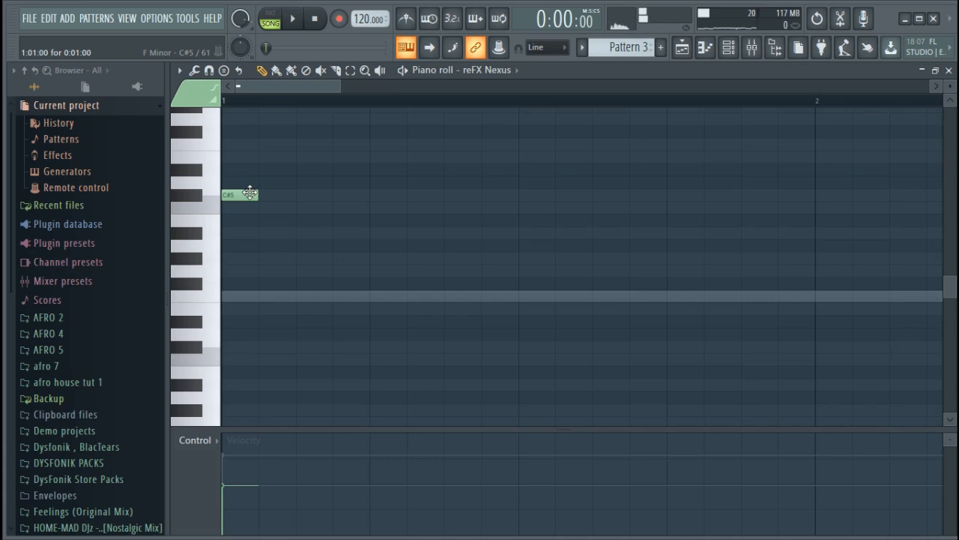
{"action": "scroll", "coordinate": [268, 223], "scroll_direction": "up", "scroll_amount": 1}
{"action": "left_click_drag", "start_coordinate": [243, 233], "coordinate": [241, 330]}
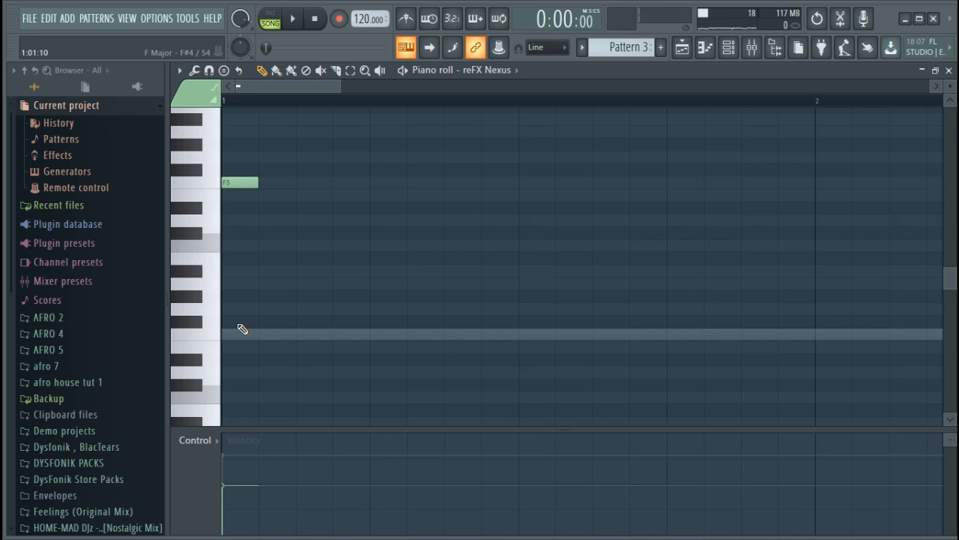
{"action": "scroll", "coordinate": [264, 293], "scroll_direction": "up", "scroll_amount": 6}
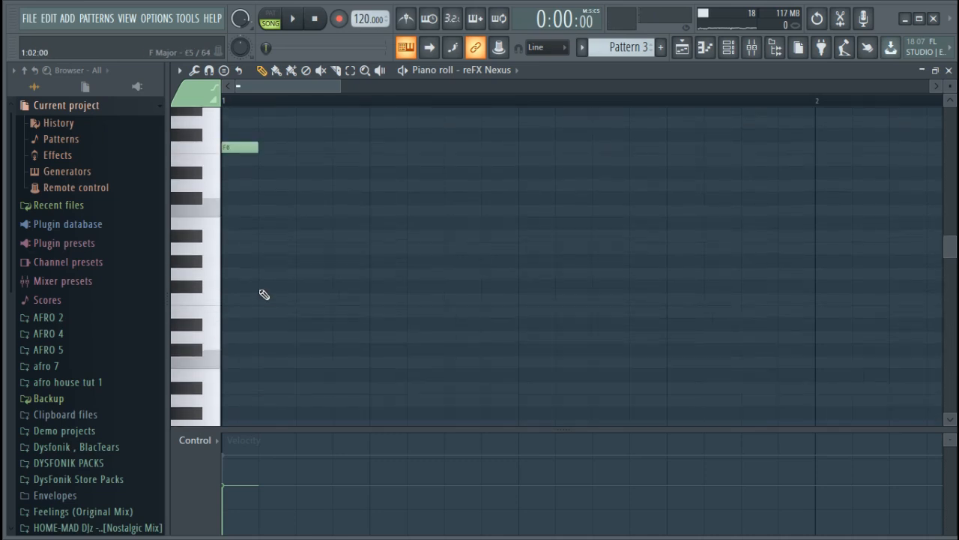
{"action": "key", "text": "space"}
{"action": "key", "text": "space"}
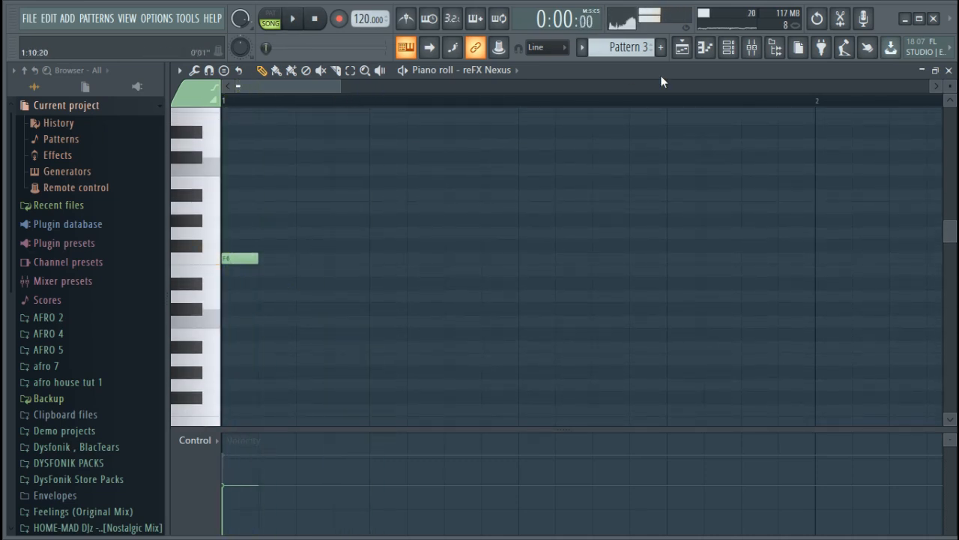
Set the filter modifier cutoff in reFX Nexus to -75 and return to its piano roll.
{"action": "left_click", "coordinate": [732, 51]}
{"action": "left_click", "coordinate": [379, 254]}
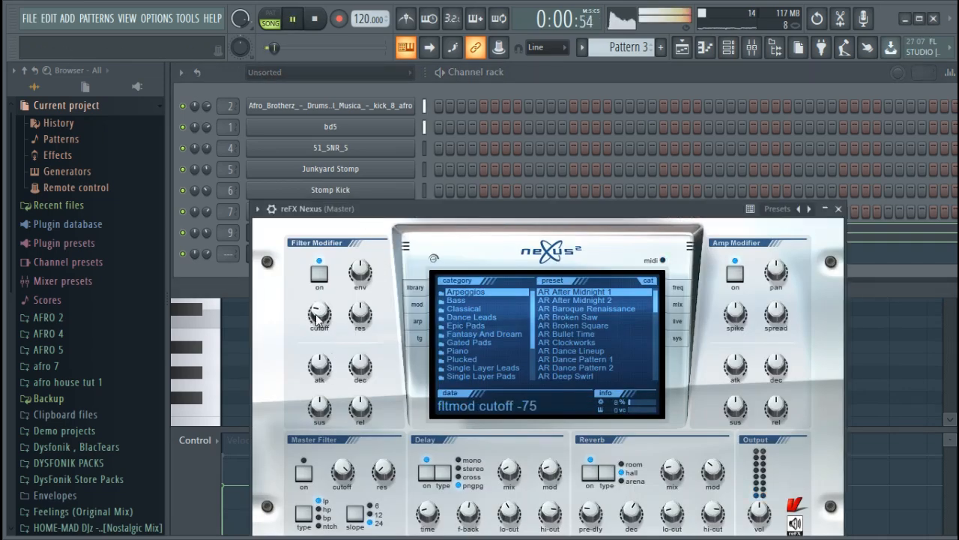
{"action": "left_click", "coordinate": [207, 272]}
{"action": "left_click", "coordinate": [445, 257]}
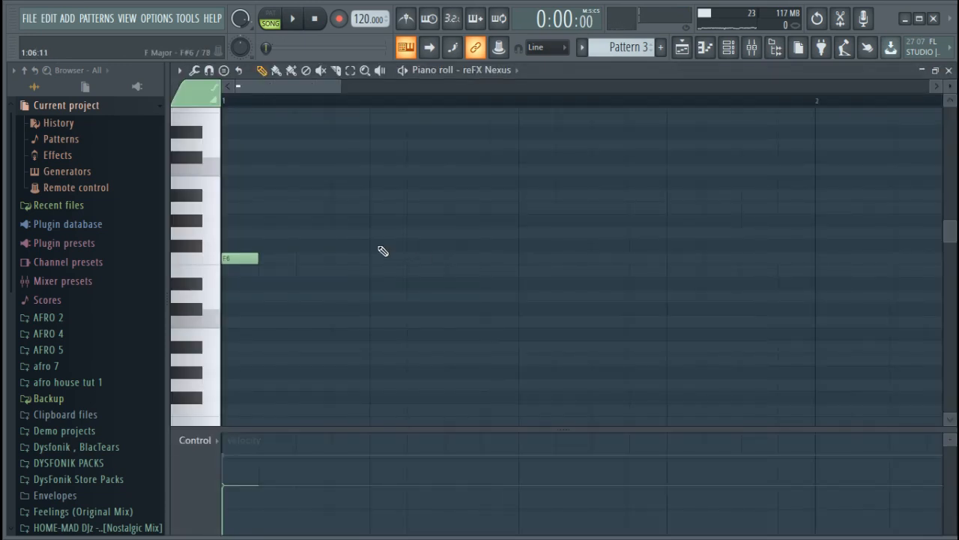
Add a one-step G6 note on the third step of bar 1 and audition the two notes.
{"action": "left_click", "coordinate": [306, 182]}
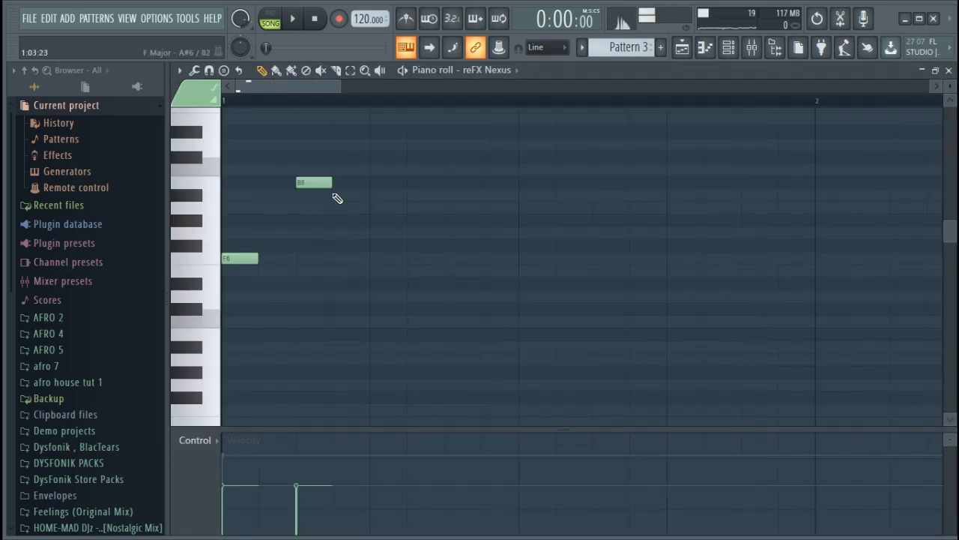
{"action": "left_click_drag", "start_coordinate": [316, 196], "coordinate": [315, 235]}
{"action": "key", "text": "space"}
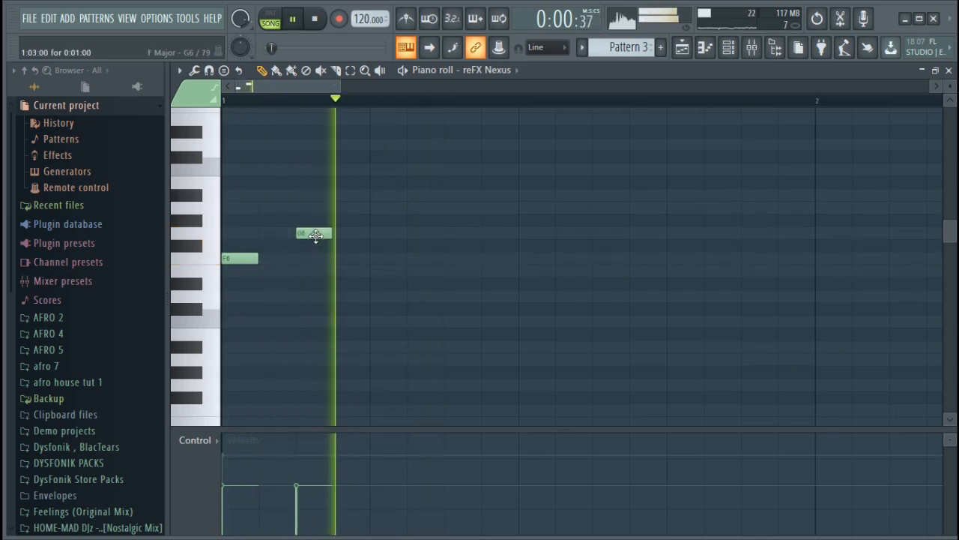
{"action": "key", "text": "space"}
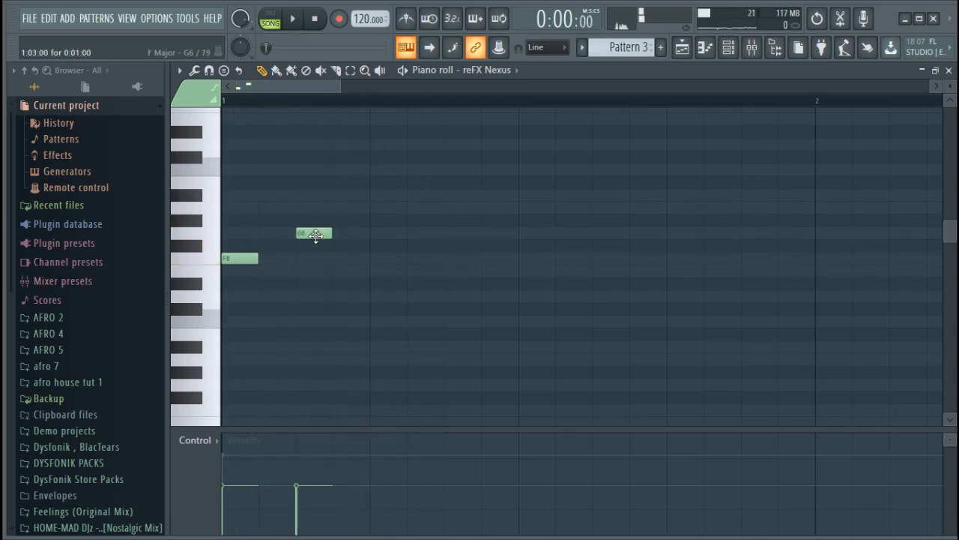
Rework the second Nexus note to G#6 on the fourth step, removing the extra note, and audition the phrase.
{"action": "left_click_drag", "start_coordinate": [316, 235], "coordinate": [351, 234]}
{"action": "key", "text": "space"}
{"action": "left_click", "coordinate": [388, 195]}
{"action": "key", "text": "space"}
{"action": "left_click_drag", "start_coordinate": [382, 195], "coordinate": [345, 221]}
{"action": "right_click", "coordinate": [385, 221]}
{"action": "key", "text": "space"}
{"action": "key", "text": "space"}
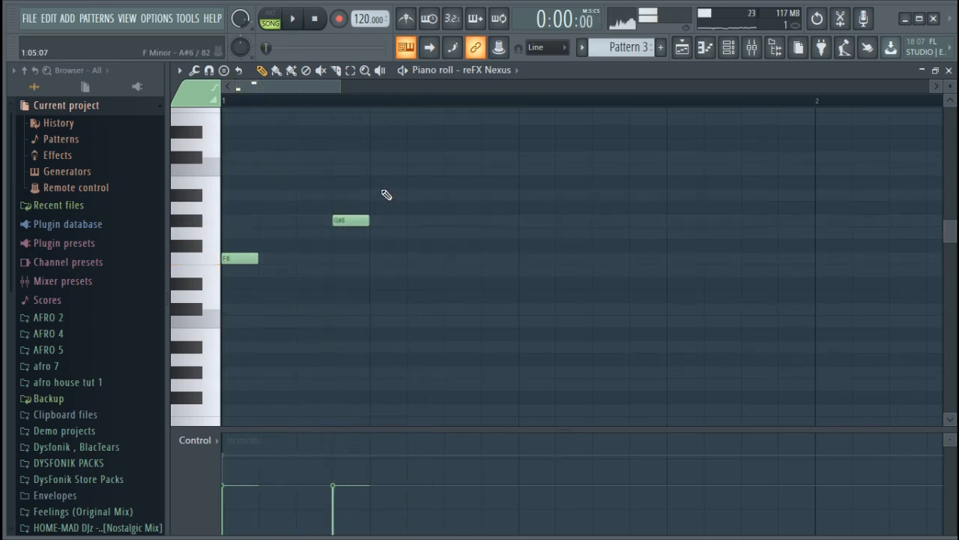
Add a third Nexus note at G6 on the sixth step and play the song.
{"action": "left_click", "coordinate": [386, 195]}
{"action": "key", "text": "space"}
{"action": "key", "text": "space"}
{"action": "left_click_drag", "start_coordinate": [402, 206], "coordinate": [439, 242]}
{"action": "key", "text": "space"}
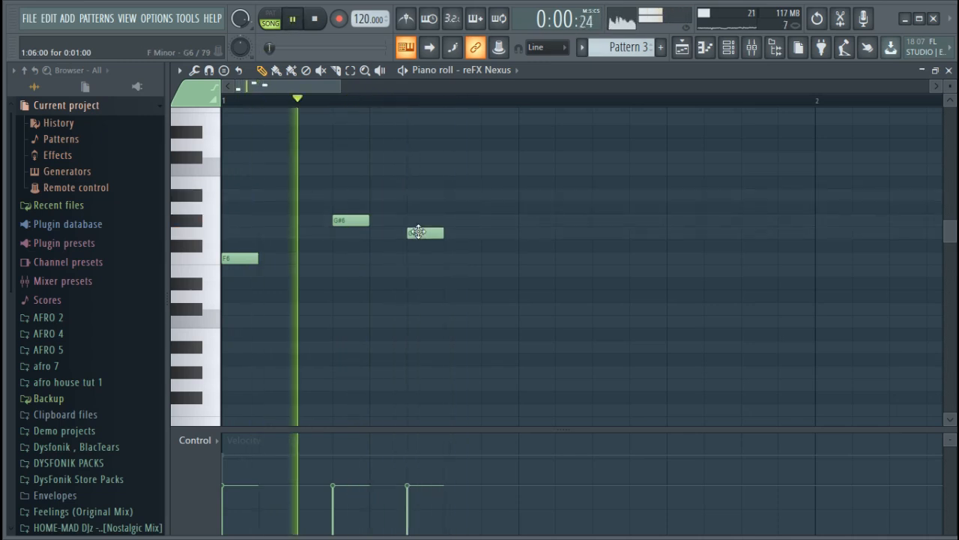
Add a fourth Nexus note at F6 on the ninth step of bar 1 and play the phrase.
{"action": "left_click", "coordinate": [488, 272]}
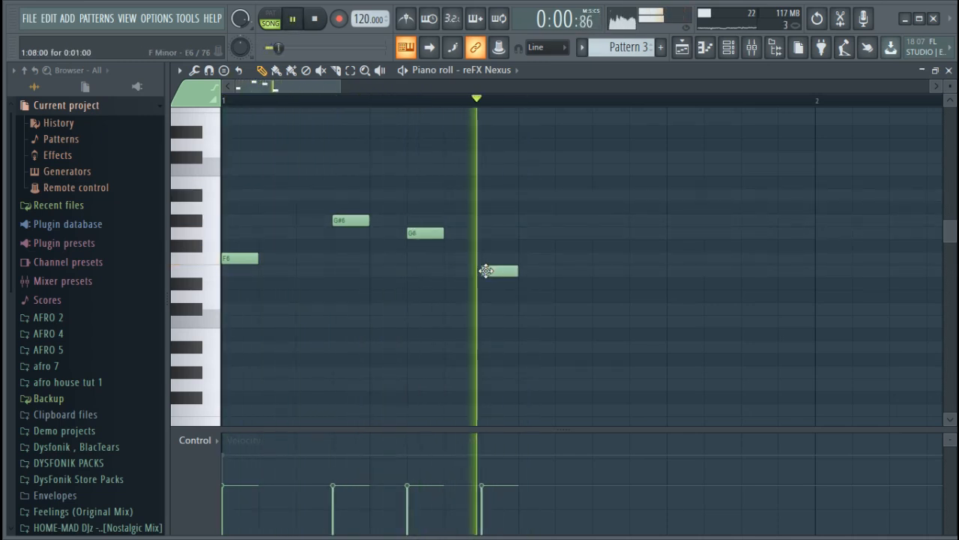
{"action": "mouse_move", "coordinate": [488, 271]}
{"action": "left_mouse_down"}
{"action": "mouse_move", "coordinate": [531, 273]}
{"action": "mouse_move", "coordinate": [497, 277]}
{"action": "mouse_move", "coordinate": [500, 259]}
{"action": "left_mouse_up"}
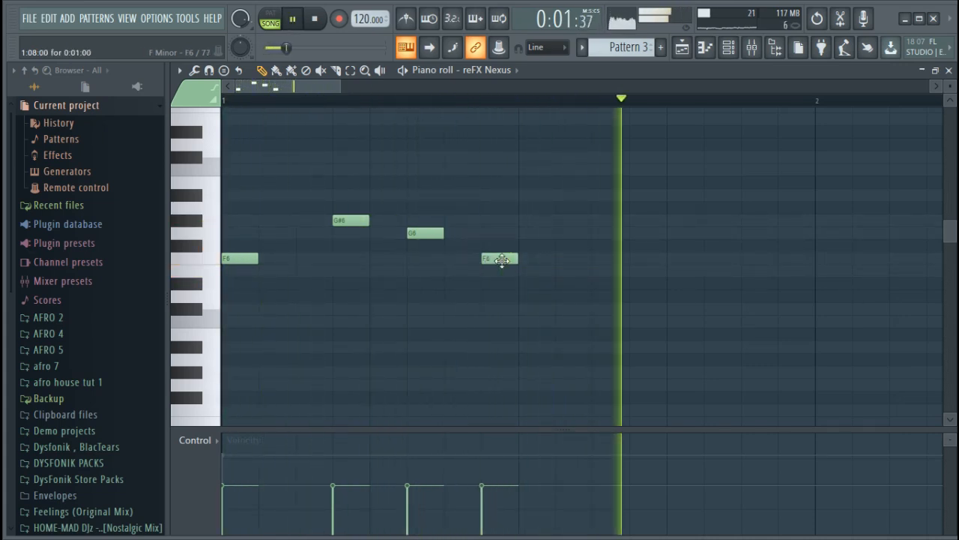
{"action": "key", "text": "space"}
{"action": "left_click_drag", "start_coordinate": [502, 260], "coordinate": [525, 265]}
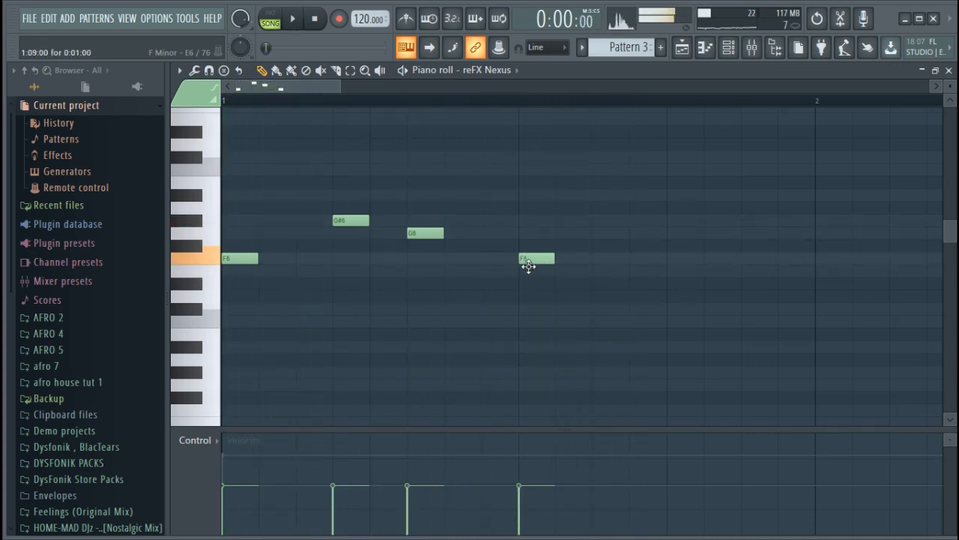
{"action": "key", "text": "space"}
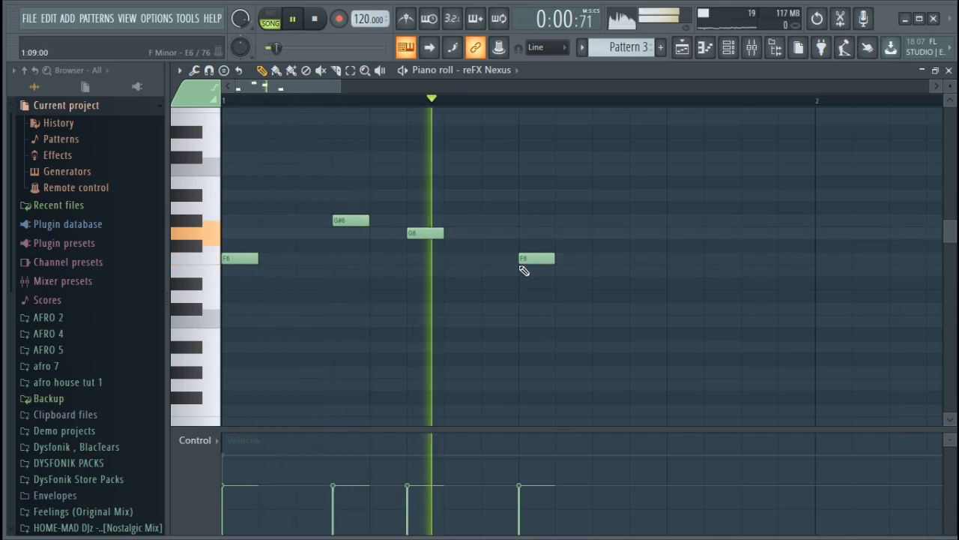
Add a fifth Nexus note at G#6, settling it on the twelfth step of bar 1, and audition the phrase.
{"action": "key", "text": "space"}
{"action": "left_click", "coordinate": [604, 195]}
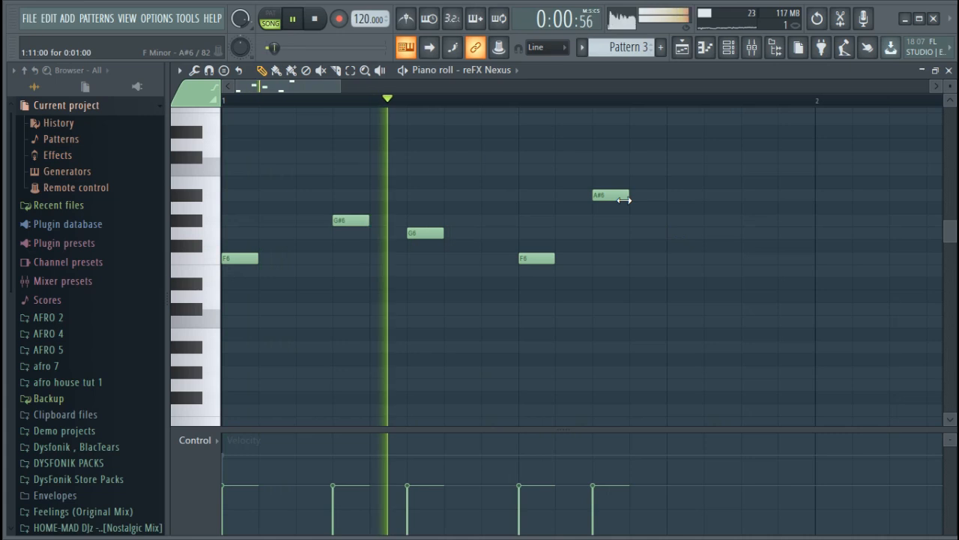
{"action": "left_click_drag", "start_coordinate": [614, 198], "coordinate": [607, 224]}
{"action": "key", "text": "space"}
{"action": "key", "text": "space"}
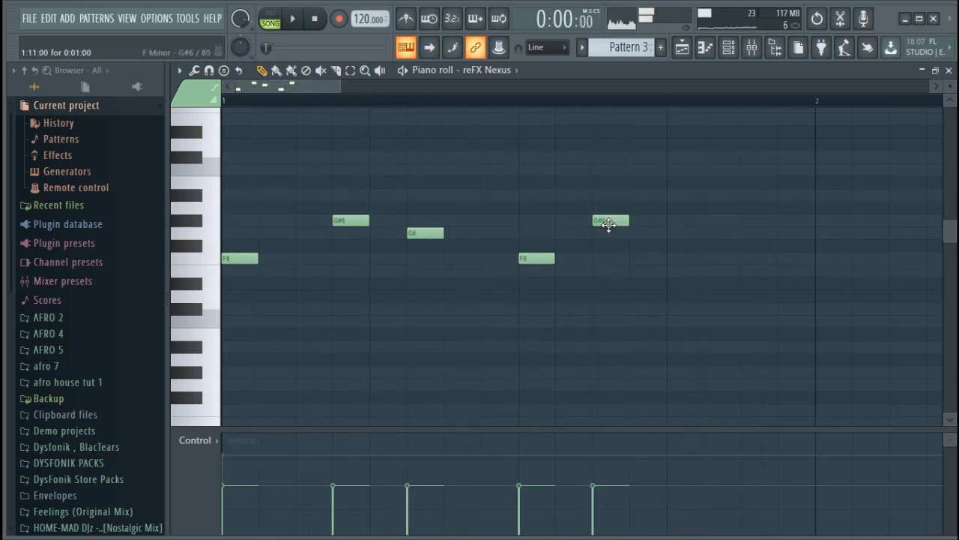
{"action": "key", "text": "space"}
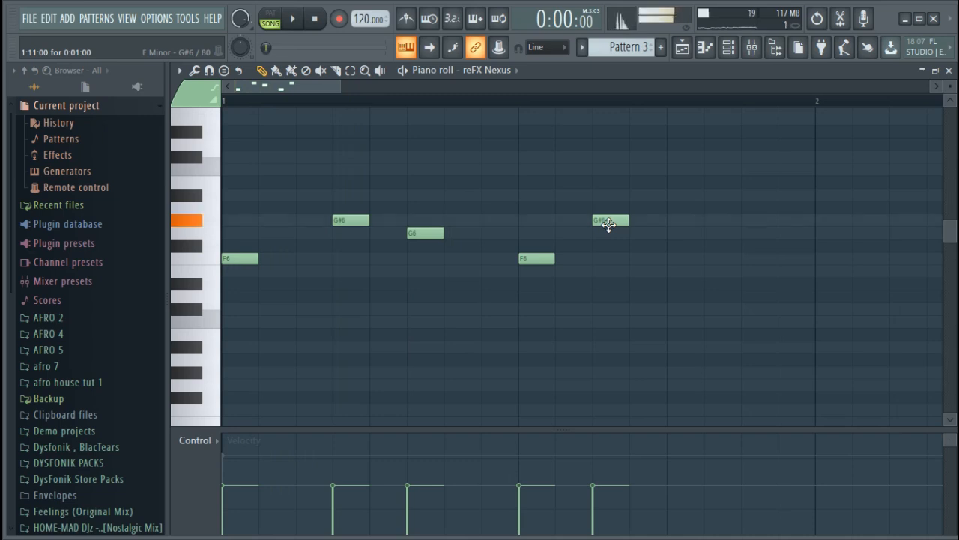
{"action": "left_click_drag", "start_coordinate": [625, 213], "coordinate": [646, 234]}
{"action": "key", "text": "space"}
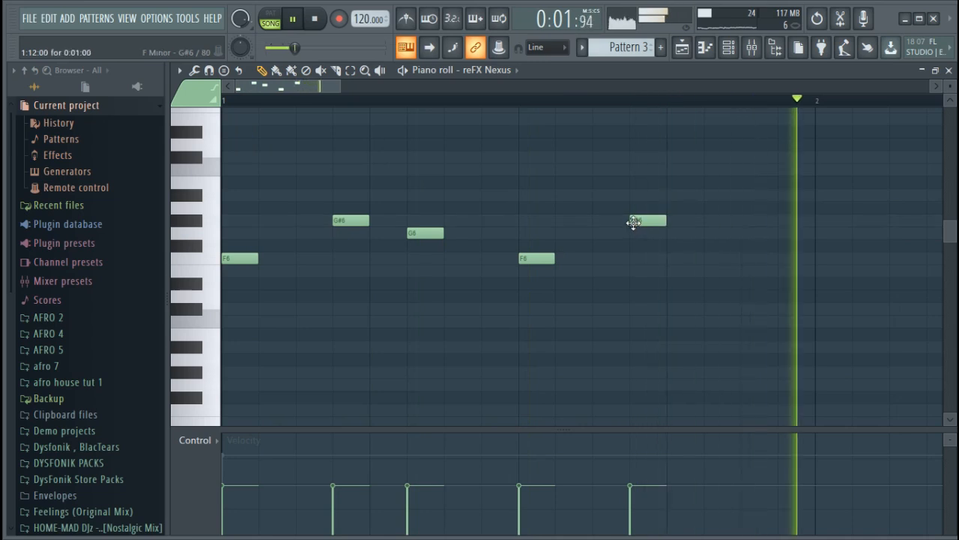
{"action": "key", "text": "space"}
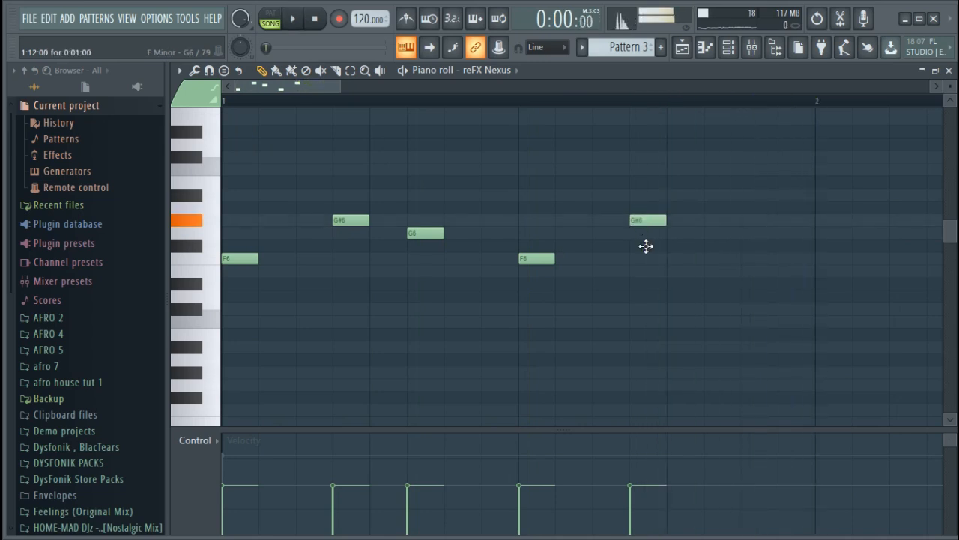
Place a G6 note on the fourteenth step, keeping a G#6 note on the twelfth, and play the phrase.
{"action": "left_click_drag", "start_coordinate": [646, 246], "coordinate": [644, 239]}
{"action": "key", "text": "space"}
{"action": "key", "text": "space"}
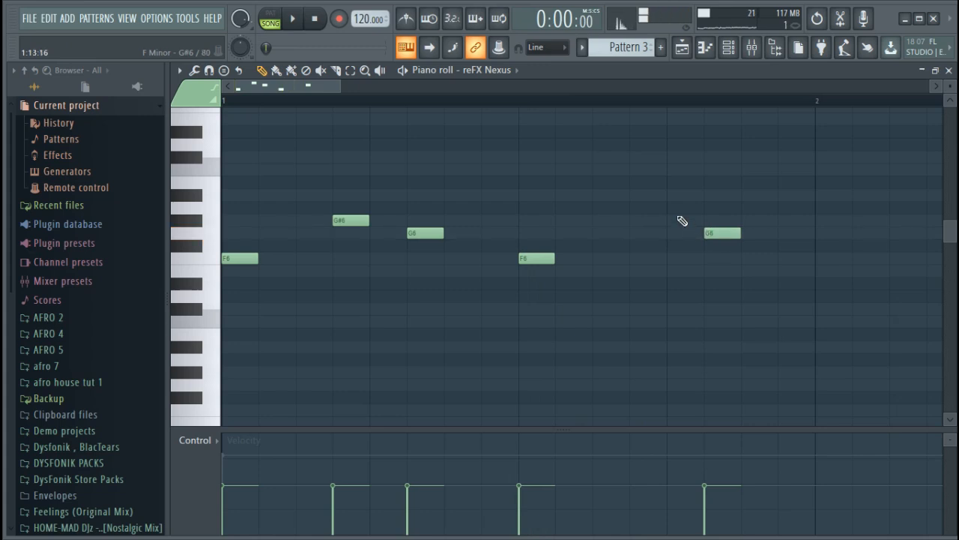
{"action": "left_click", "coordinate": [638, 221]}
{"action": "key", "text": "space"}
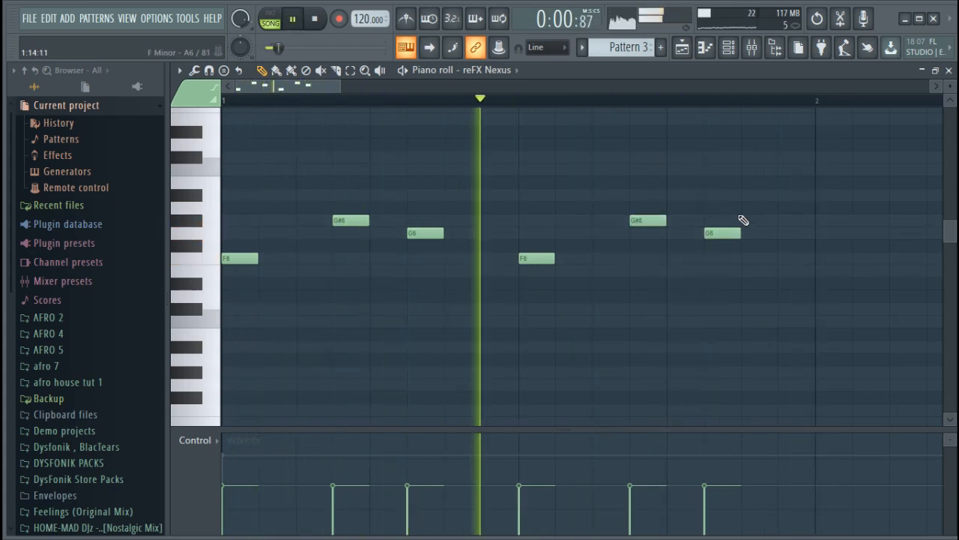
Add a seventh Nexus note at F6 on the fifteenth step of bar 1, audition it, and remove the extra note at bar 2.
{"action": "left_click", "coordinate": [786, 233]}
{"action": "key", "text": "space"}
{"action": "left_click_drag", "start_coordinate": [786, 248], "coordinate": [761, 260]}
{"action": "key", "text": "space"}
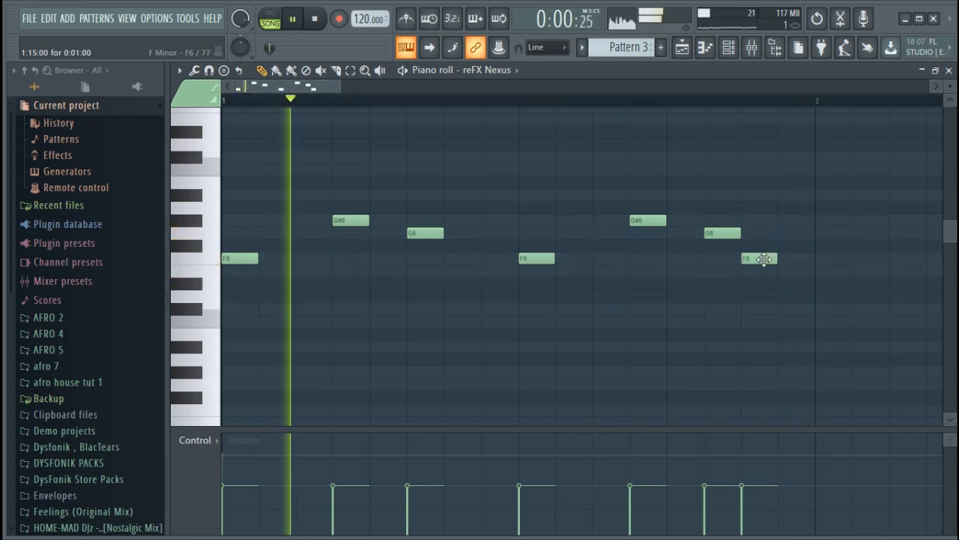
{"action": "left_click", "coordinate": [817, 259]}
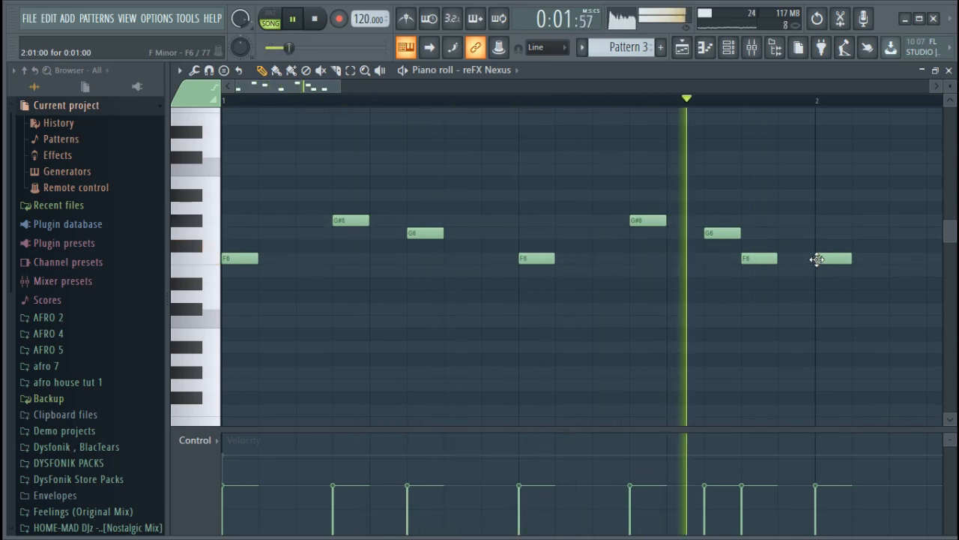
{"action": "right_click", "coordinate": [818, 258]}
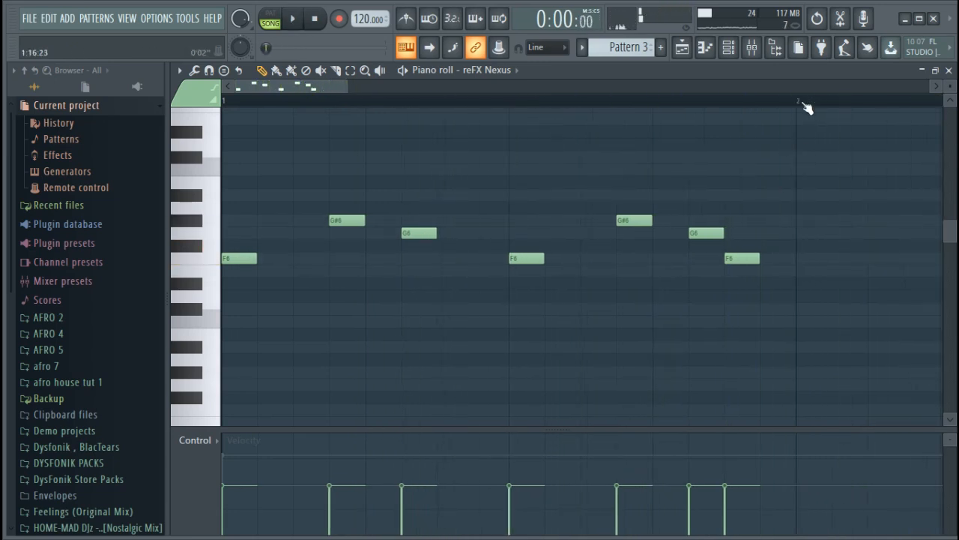
Select the bar 1 phrase and duplicate it three times to fill four bars, then clear the selection.
{"action": "scroll", "coordinate": [802, 112], "scroll_direction": "down", "scroll_amount": 5}
{"action": "scroll", "coordinate": [791, 109], "scroll_direction": "down", "scroll_amount": 1}
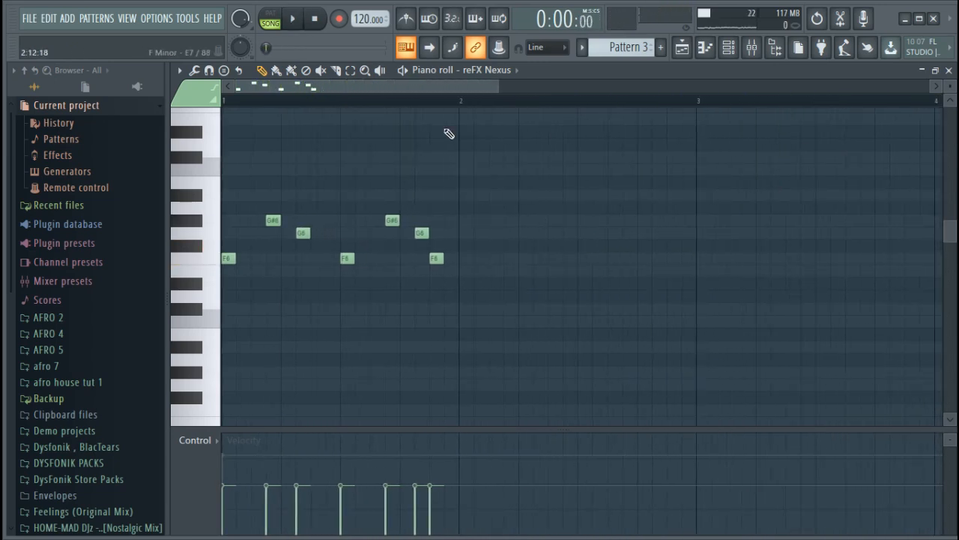
{"action": "left_click_drag", "start_coordinate": [461, 102], "coordinate": [137, 128]}
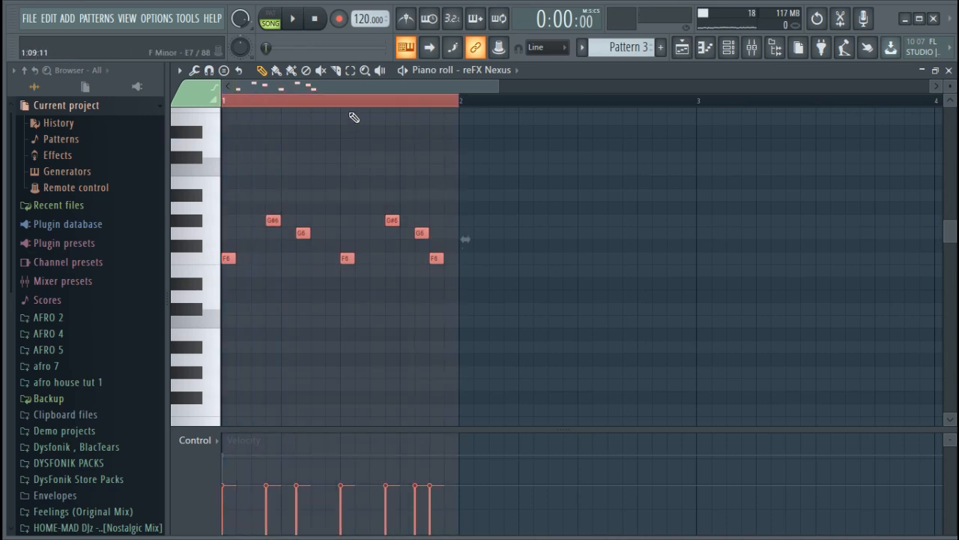
{"action": "scroll", "coordinate": [354, 117], "scroll_direction": "down", "scroll_amount": 5}
{"action": "key", "text": "ctrl+b"}
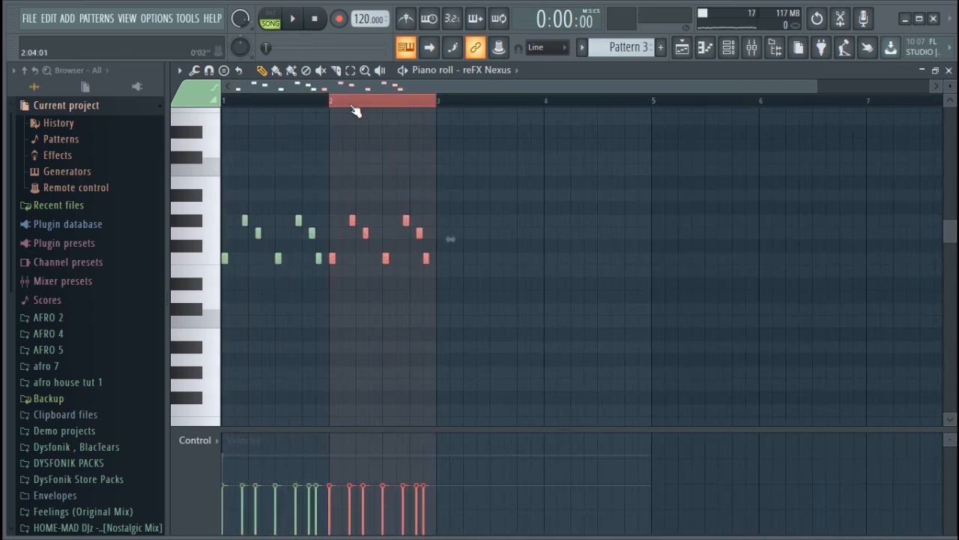
{"action": "key", "text": "ctrl+b"}
{"action": "key", "text": "ctrl+b"}
{"action": "key", "text": "ctrl+d"}
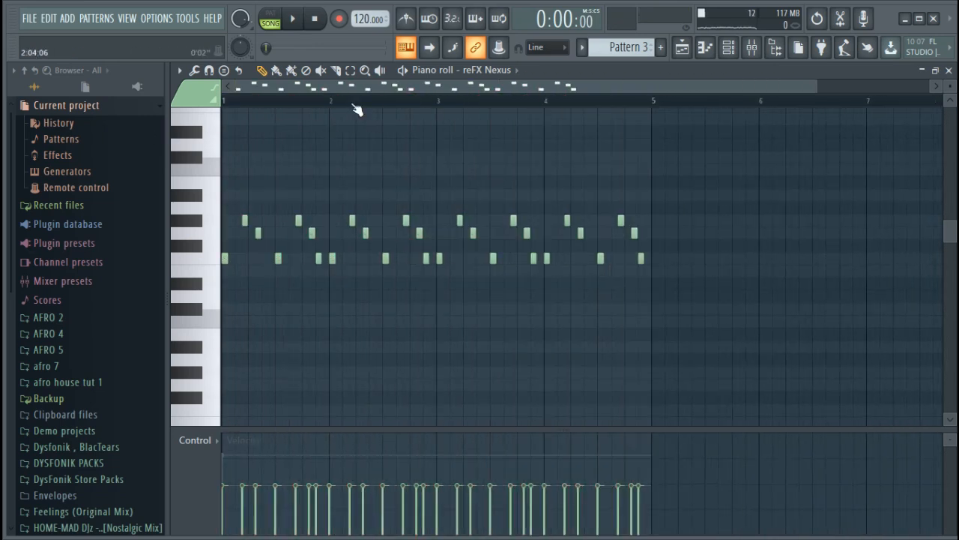
Play the song from the channel rack and lower the reFX Nexus channel volume to 50%.
{"action": "left_click", "coordinate": [729, 48]}
{"action": "key", "text": "space"}
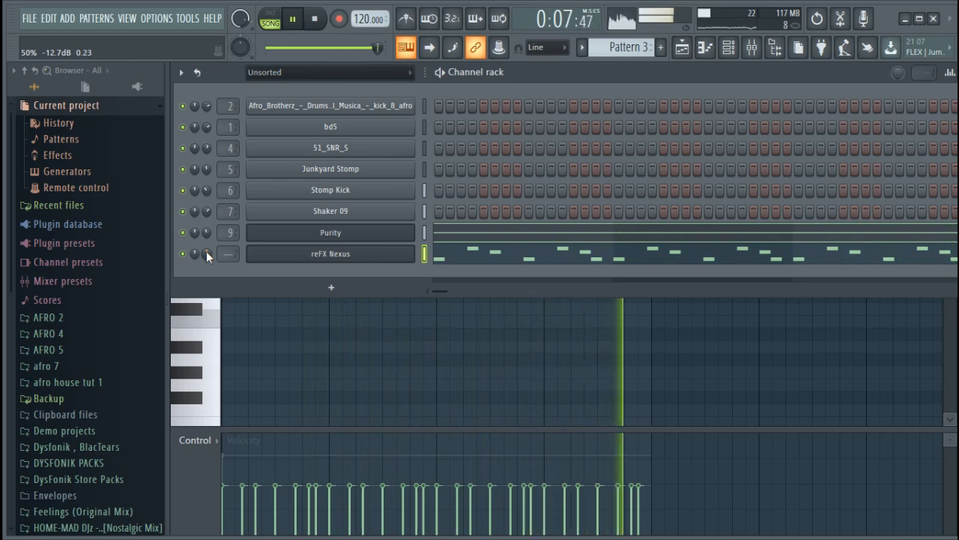
{"action": "key", "text": "space"}
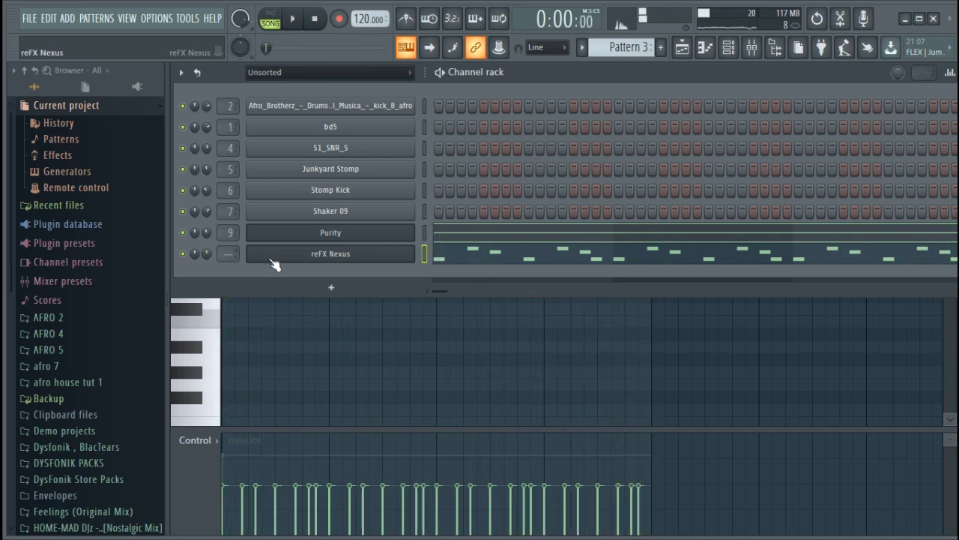
Open the reFX Nexus instrument and, during playback, set its reverb mix to 28, delay mix to 28 and filter modifier cutoff to -72.
{"action": "left_click", "coordinate": [272, 258]}
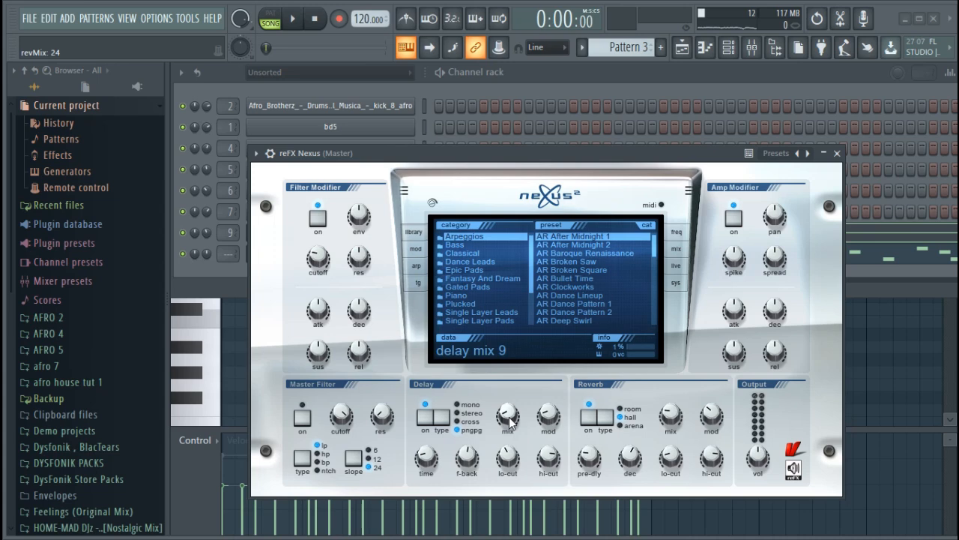
{"action": "left_click_drag", "start_coordinate": [549, 158], "coordinate": [553, 138]}
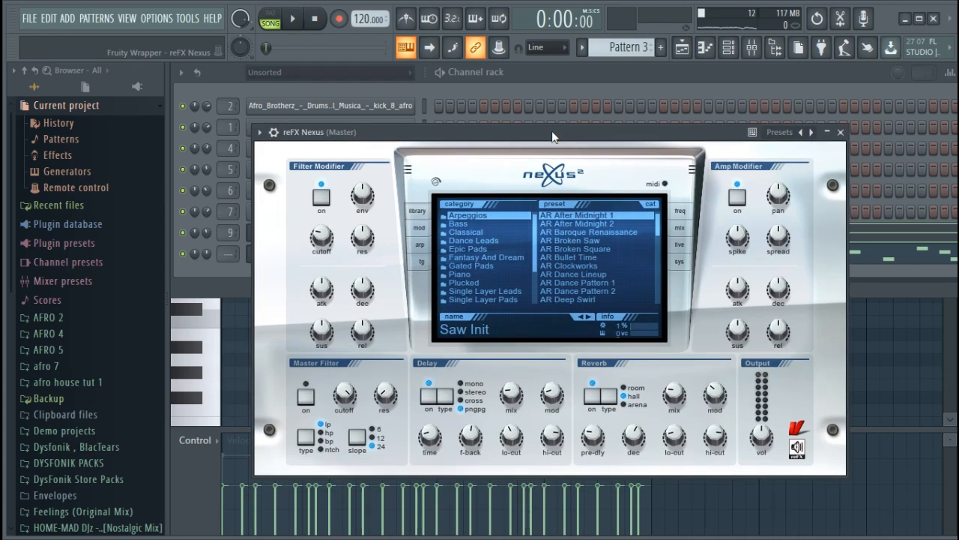
{"action": "key", "text": "space"}
{"action": "mouse_move", "coordinate": [674, 402]}
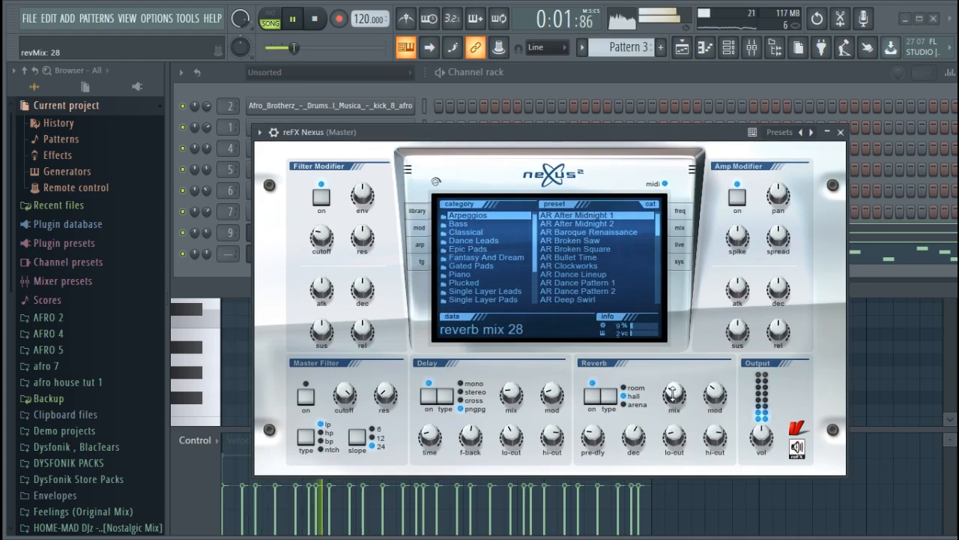
{"action": "left_click_drag", "start_coordinate": [516, 390], "coordinate": [510, 399]}
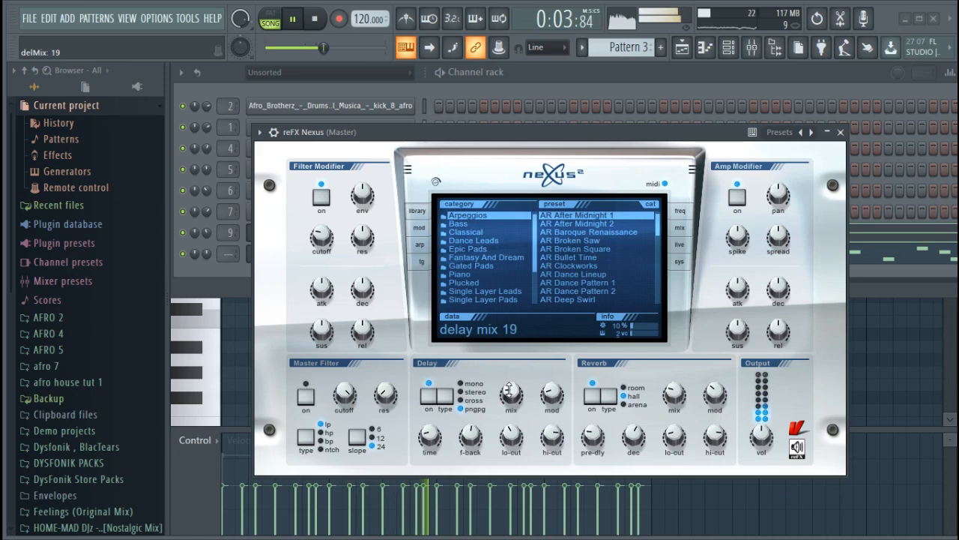
{"action": "left_click_drag", "start_coordinate": [509, 382], "coordinate": [509, 382]}
{"action": "mouse_move", "coordinate": [676, 391]}
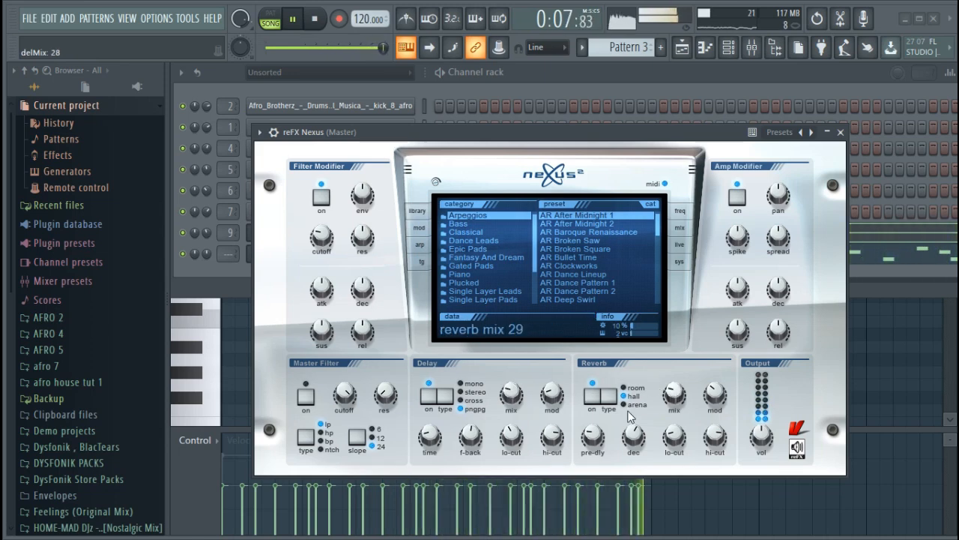
{"action": "mouse_move", "coordinate": [325, 244]}
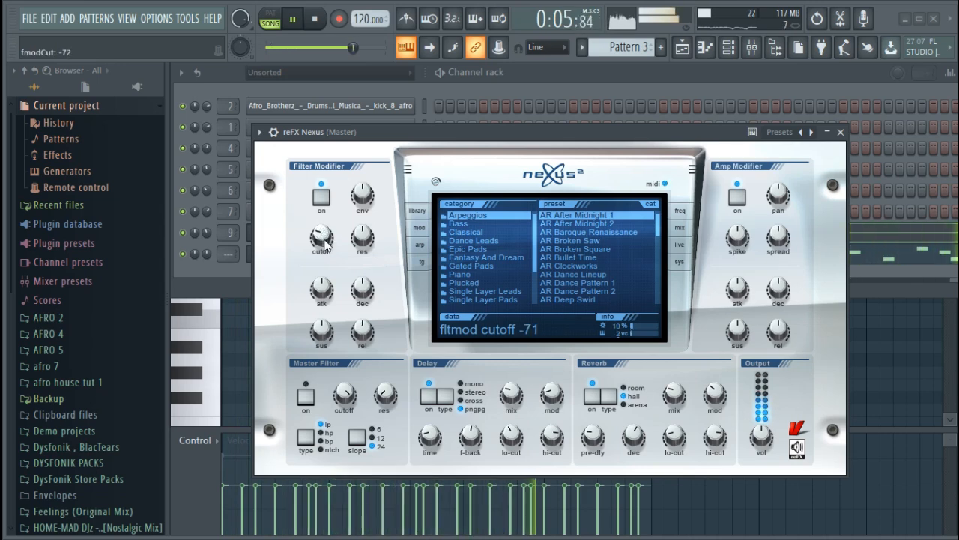
Route reFX Nexus to mixer track 10 and send it to the Reverb and Delay tracks, with the Delay send at 22%.
{"action": "left_click", "coordinate": [274, 133]}
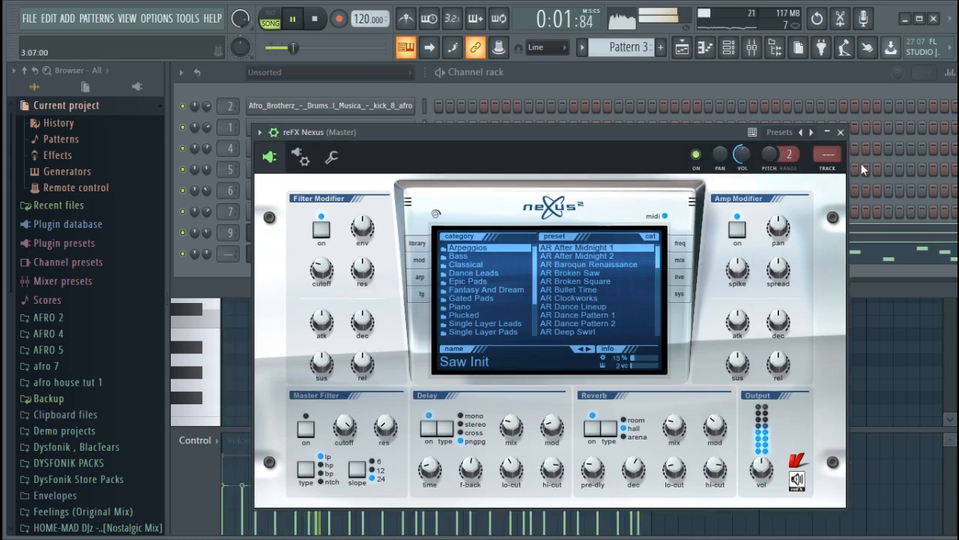
{"action": "key", "text": "F9"}
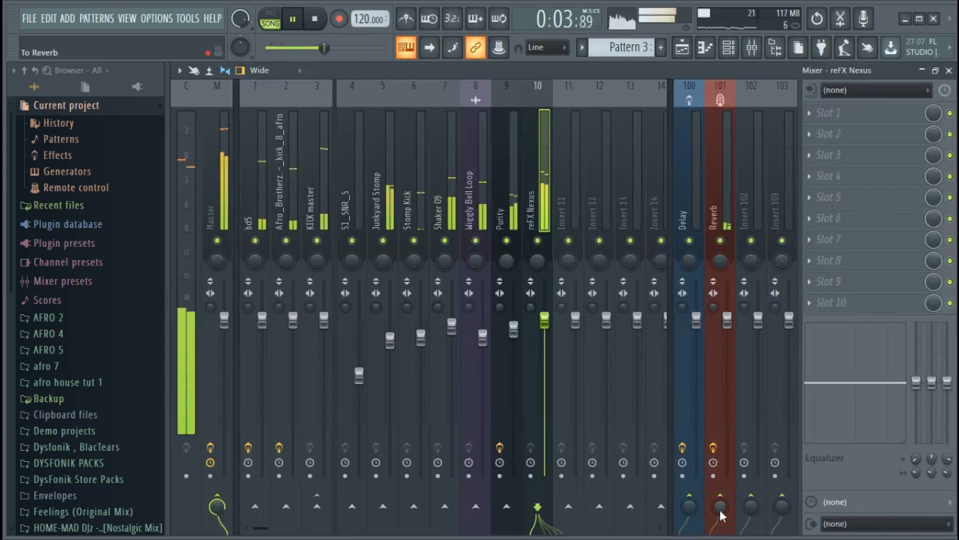
{"action": "left_click_drag", "start_coordinate": [689, 508], "coordinate": [688, 496]}
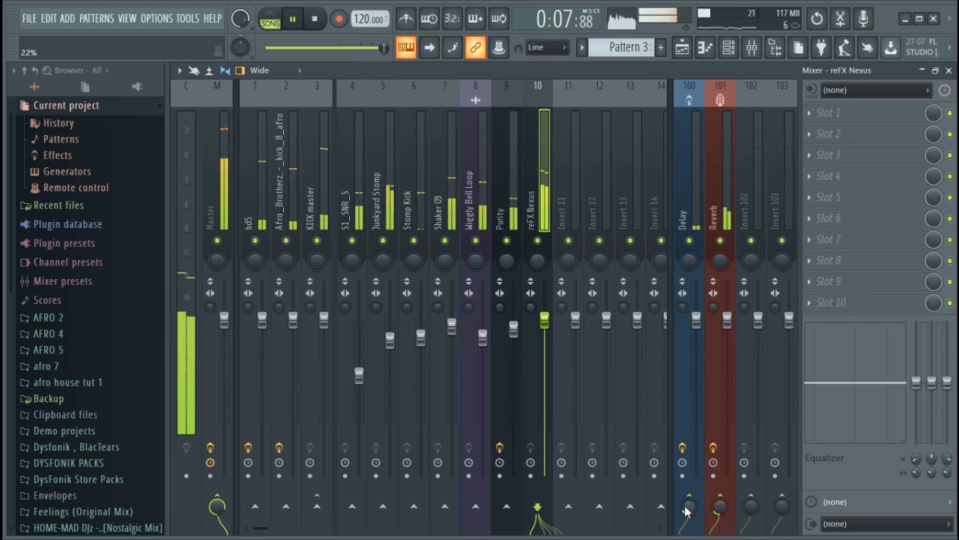
Add a new Sytrus channel below reFX Nexus in the channel rack and replace it with Sakura.
{"action": "left_click", "coordinate": [729, 47]}
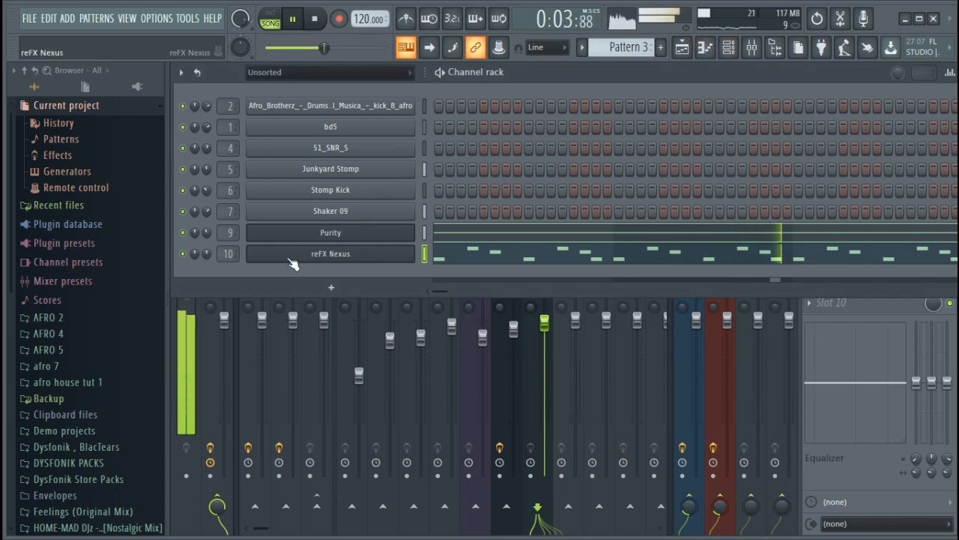
{"action": "scroll", "coordinate": [204, 256], "scroll_direction": "down", "scroll_amount": 1}
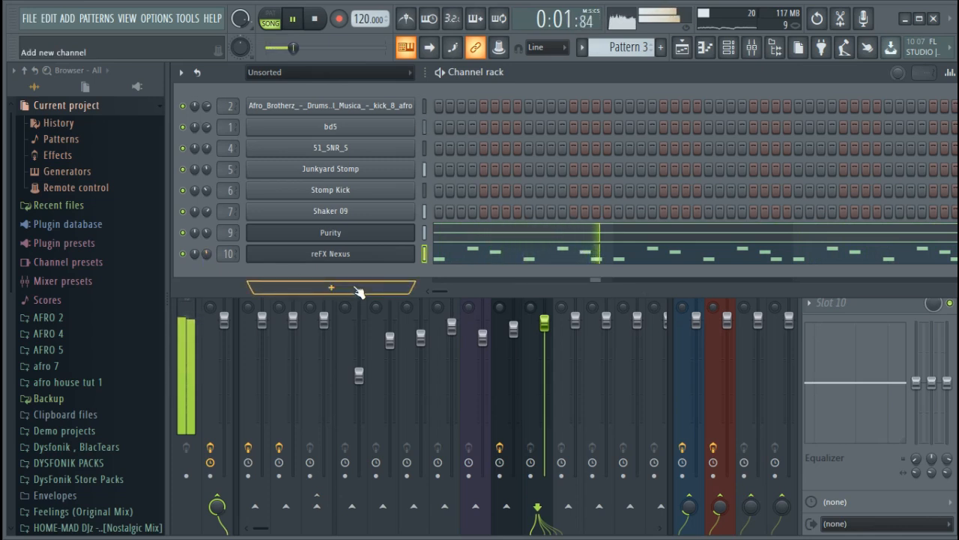
{"action": "left_click", "coordinate": [356, 287]}
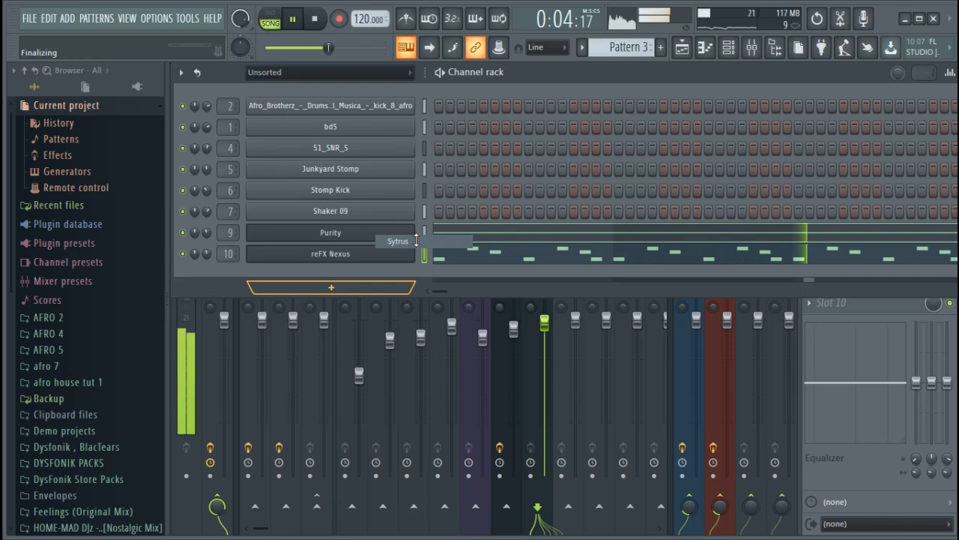
{"action": "left_click", "coordinate": [416, 240]}
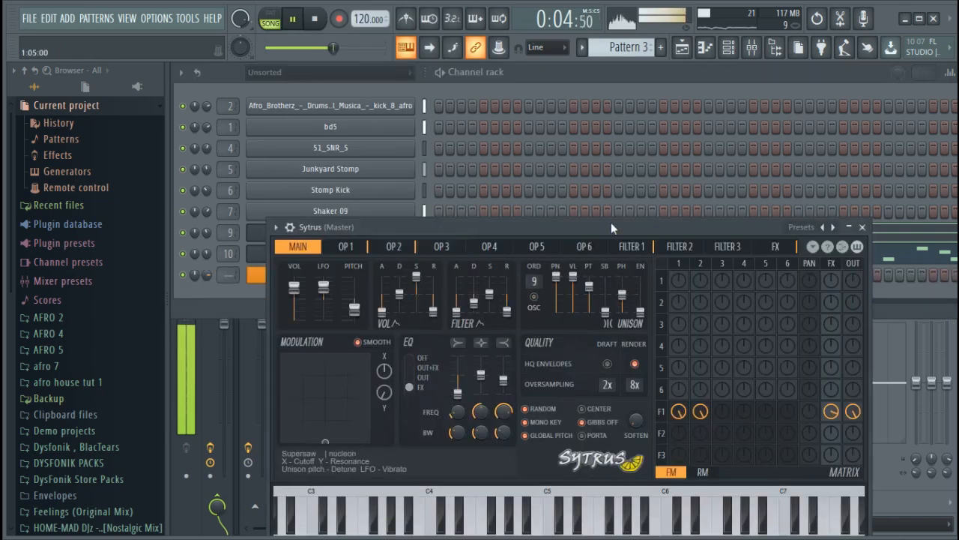
{"action": "left_click", "coordinate": [862, 226]}
{"action": "right_click", "coordinate": [412, 274]}
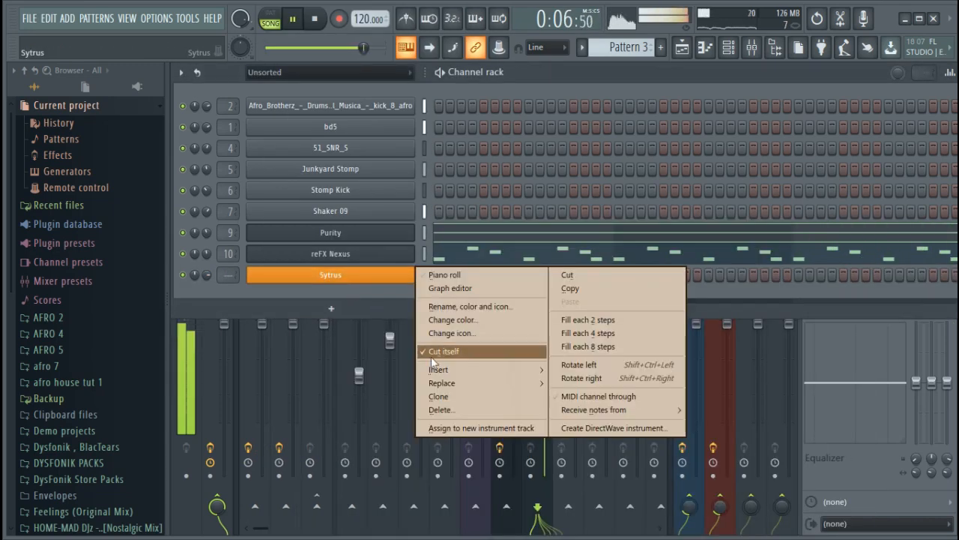
{"action": "mouse_move", "coordinate": [462, 383]}
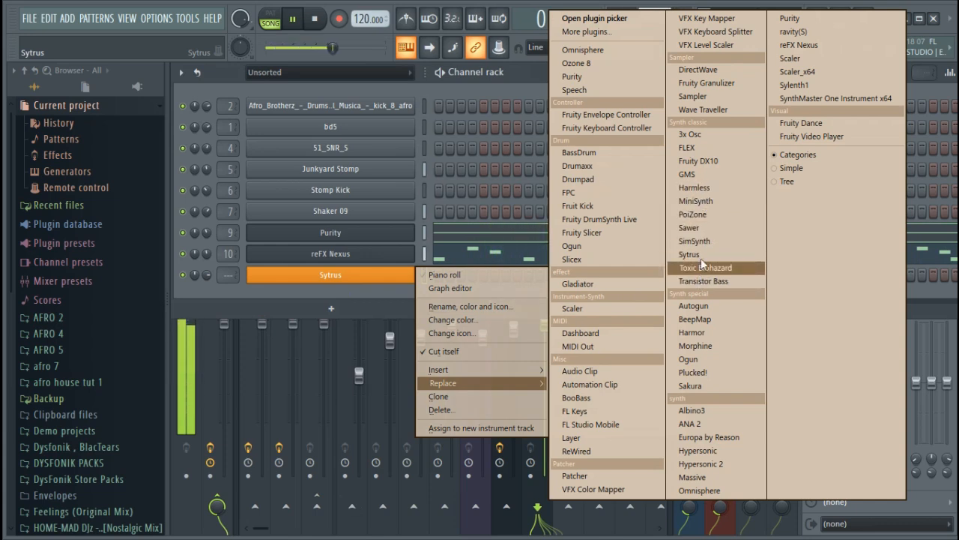
{"action": "left_click", "coordinate": [720, 386]}
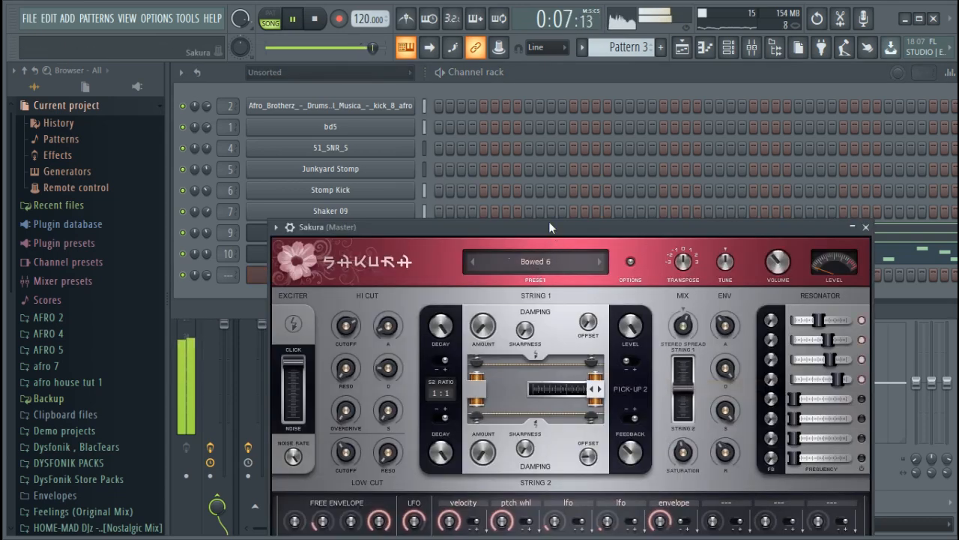
Stop playback, audition the viola preset in Sakura's String bank, and load the STR Violin FG preset.
{"action": "key", "text": "space"}
{"action": "left_click_drag", "start_coordinate": [550, 223], "coordinate": [529, 117]}
{"action": "left_click", "coordinate": [517, 145]}
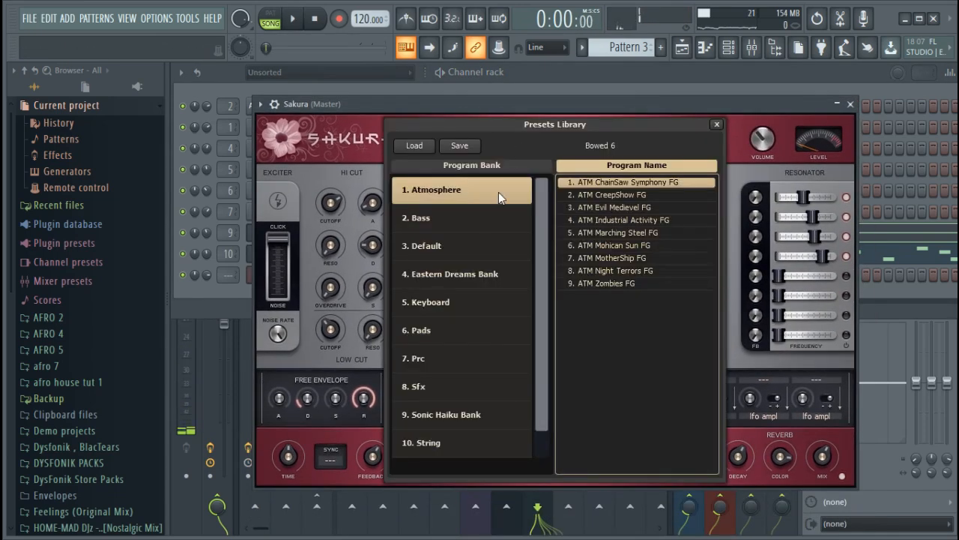
{"action": "left_click", "coordinate": [465, 445]}
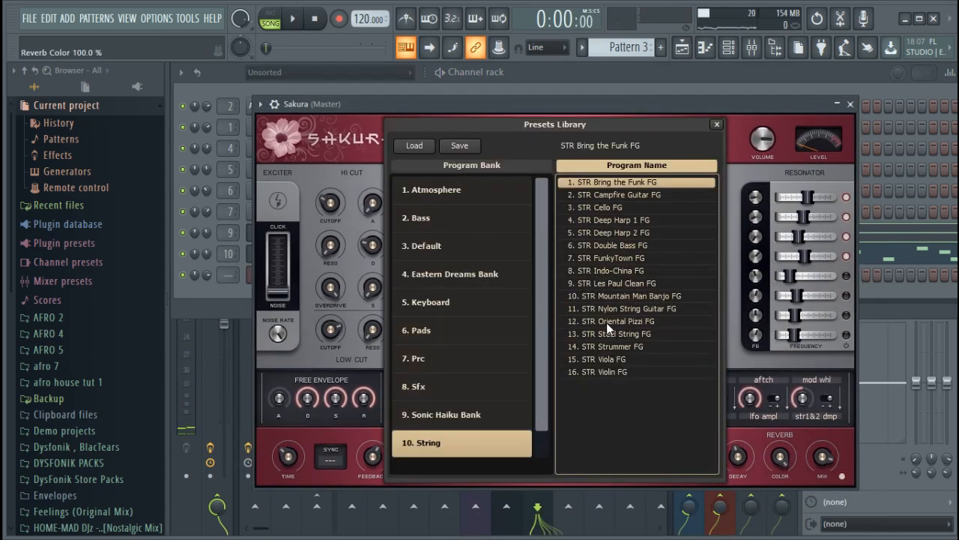
{"action": "left_click", "coordinate": [619, 359]}
{"action": "key", "text": "x"}
{"action": "left_click", "coordinate": [625, 376]}
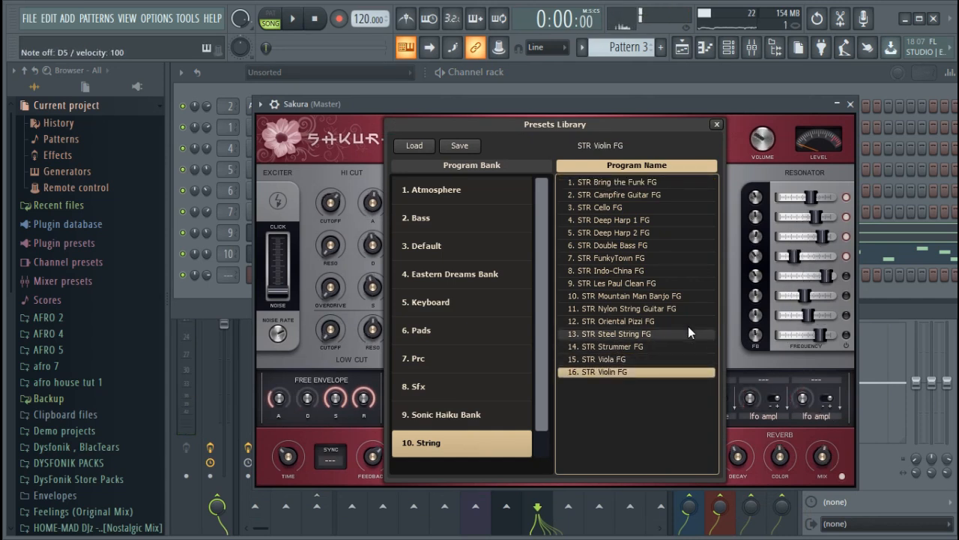
Open Sakura's piano roll, draw a long note starting at bar 1, and transpose it to F4.
{"action": "left_click", "coordinate": [853, 105]}
{"action": "right_click", "coordinate": [300, 281]}
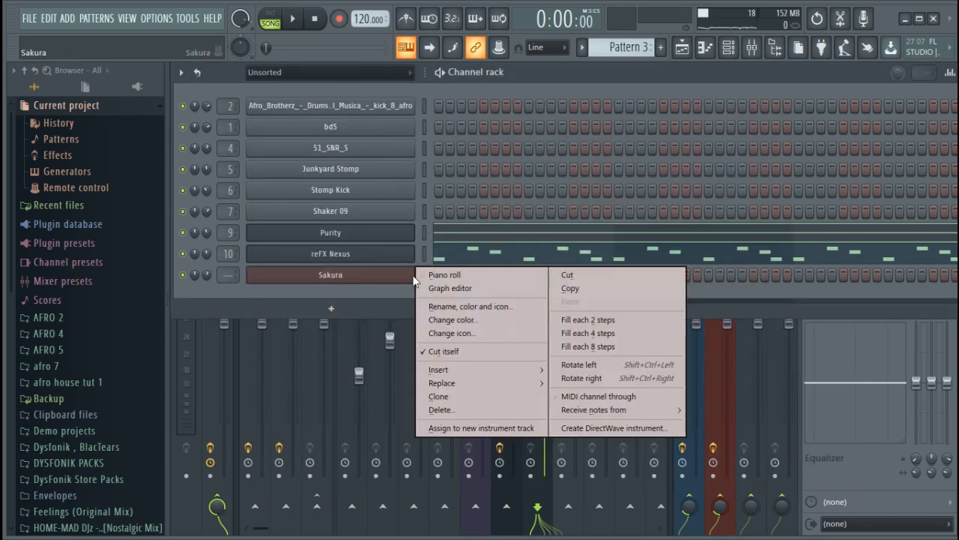
{"action": "left_click", "coordinate": [445, 275]}
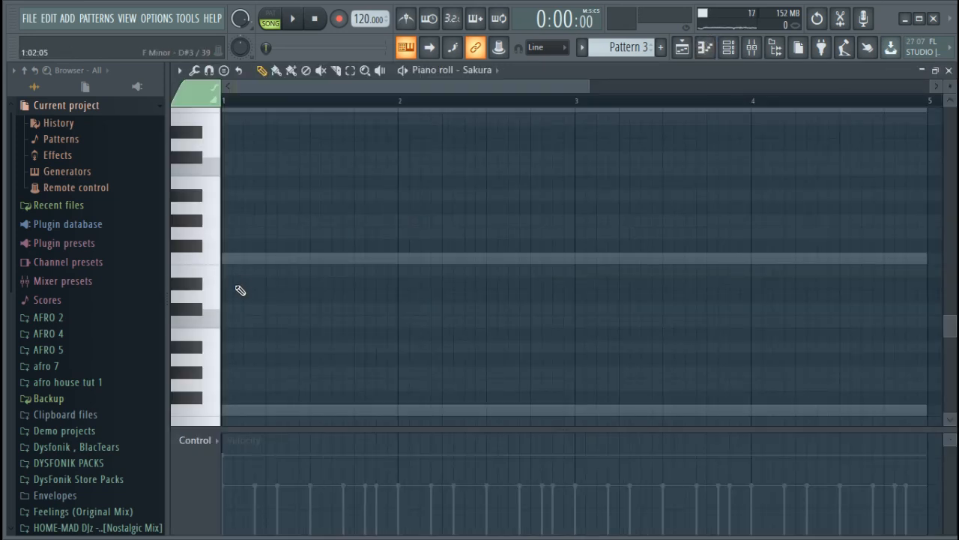
{"action": "left_click_drag", "start_coordinate": [246, 258], "coordinate": [488, 259]}
{"action": "left_click_drag", "start_coordinate": [304, 259], "coordinate": [304, 414]}
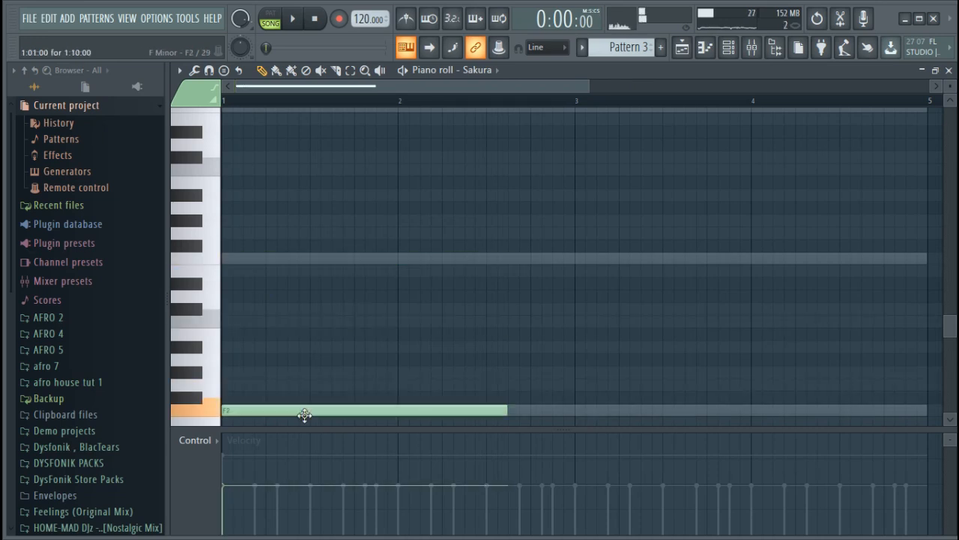
{"action": "scroll", "coordinate": [298, 390], "scroll_direction": "down", "scroll_amount": 3}
{"action": "scroll", "coordinate": [274, 307], "scroll_direction": "up", "scroll_amount": 1}
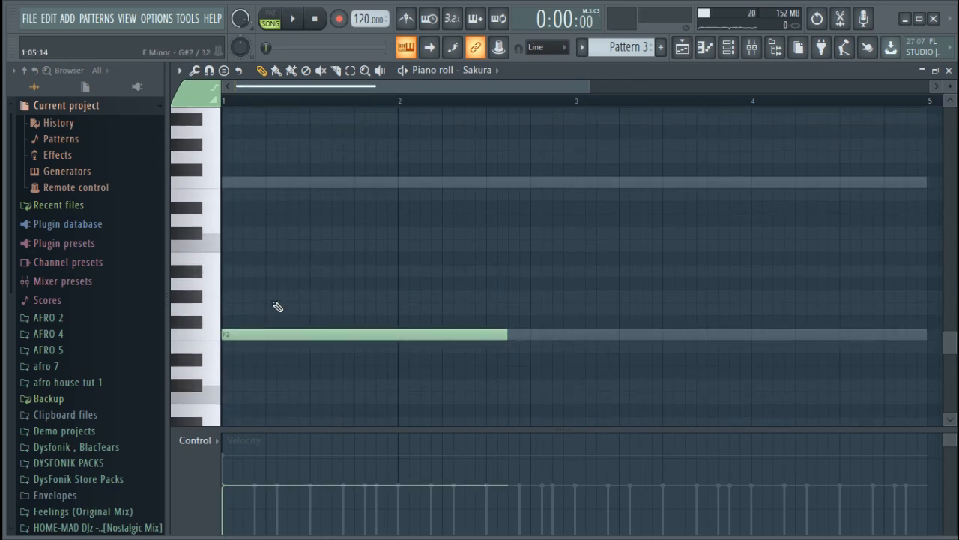
{"action": "key", "text": "ctrl+Up"}
{"action": "key", "text": "ctrl+Up"}
{"action": "scroll", "coordinate": [270, 304], "scroll_direction": "up", "scroll_amount": 6}
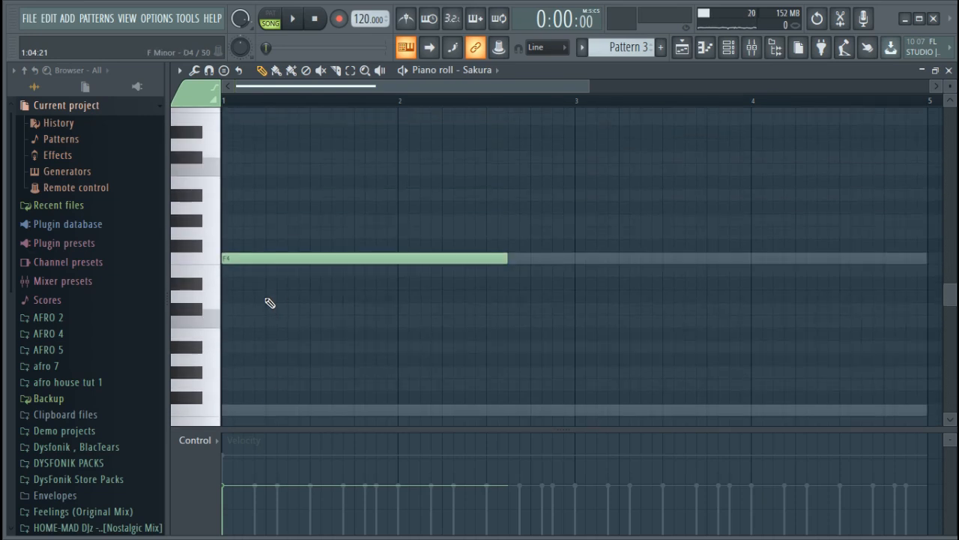
During playback, set the F4 note's length to 1:14:00 and add a D#4 note of the same length directly after it.
{"action": "key", "text": "space"}
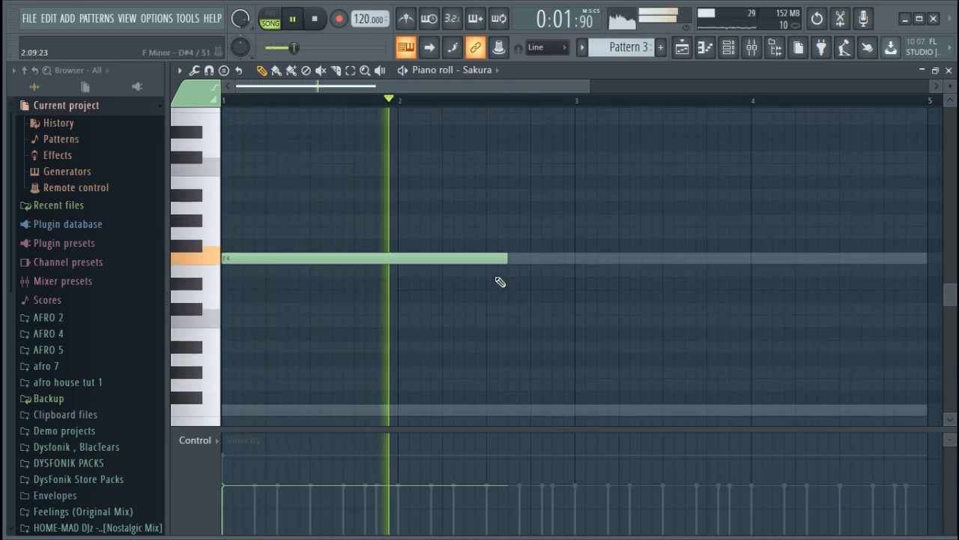
{"action": "left_click_drag", "start_coordinate": [505, 260], "coordinate": [578, 263]}
{"action": "key", "text": "space"}
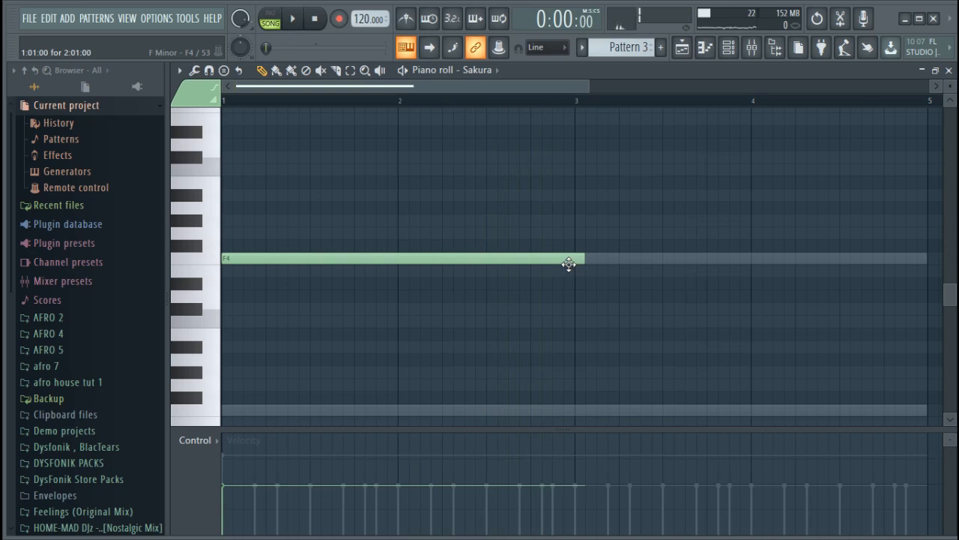
{"action": "key", "text": "space"}
{"action": "left_click_drag", "start_coordinate": [585, 261], "coordinate": [556, 261]}
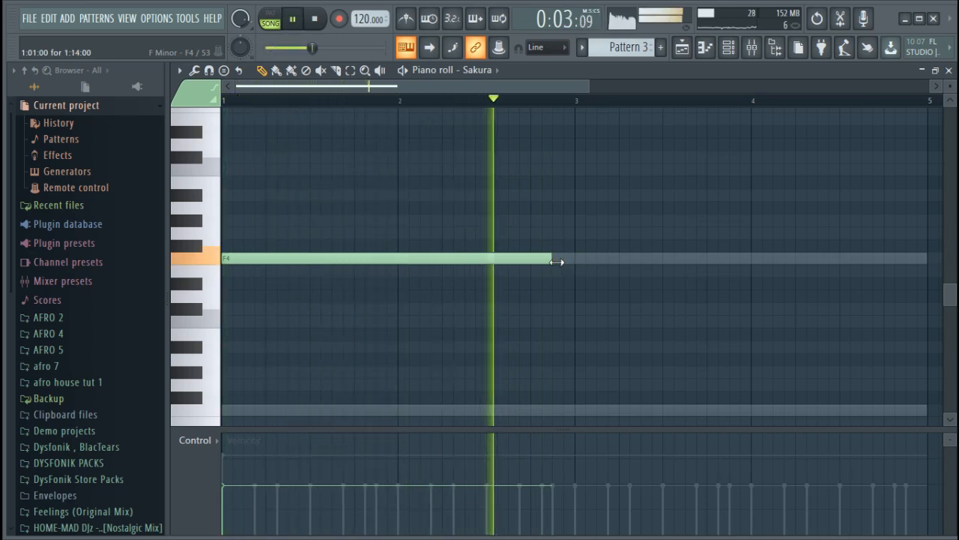
{"action": "left_click", "coordinate": [556, 409]}
{"action": "left_click_drag", "start_coordinate": [573, 410], "coordinate": [573, 281]}
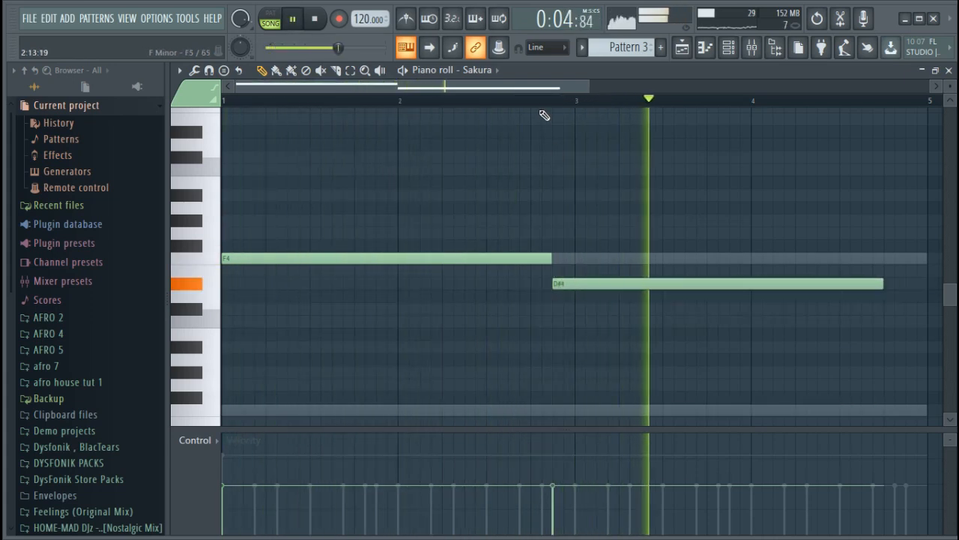
Add a G#4 note directly after the D#4 note and play back the string melody.
{"action": "scroll", "coordinate": [544, 114], "scroll_direction": "down", "scroll_amount": 3, "text": "ctrl"}
{"action": "left_click", "coordinate": [690, 259]}
{"action": "left_click_drag", "start_coordinate": [715, 259], "coordinate": [709, 220]}
{"action": "key", "text": "space"}
{"action": "key", "text": "space"}
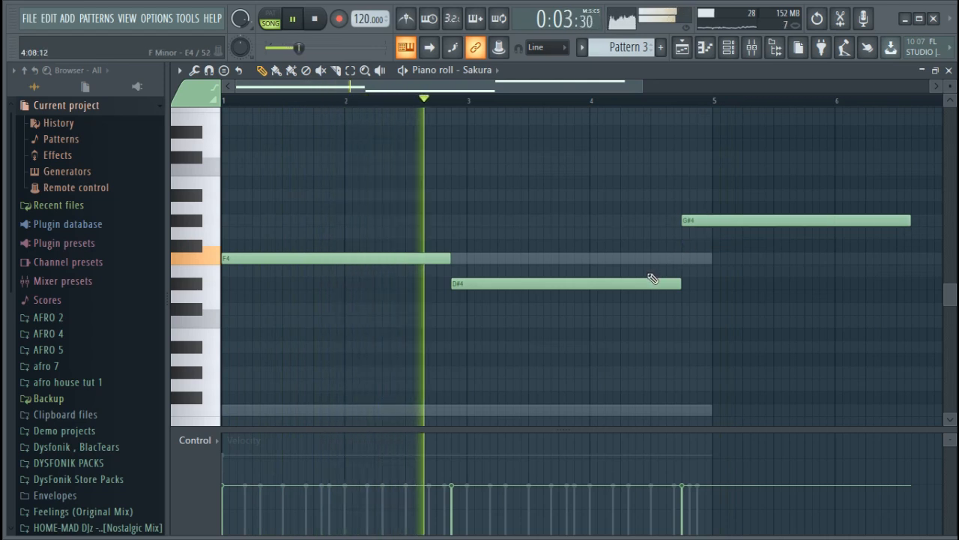
{"action": "scroll", "coordinate": [539, 112], "scroll_direction": "down", "scroll_amount": 3}
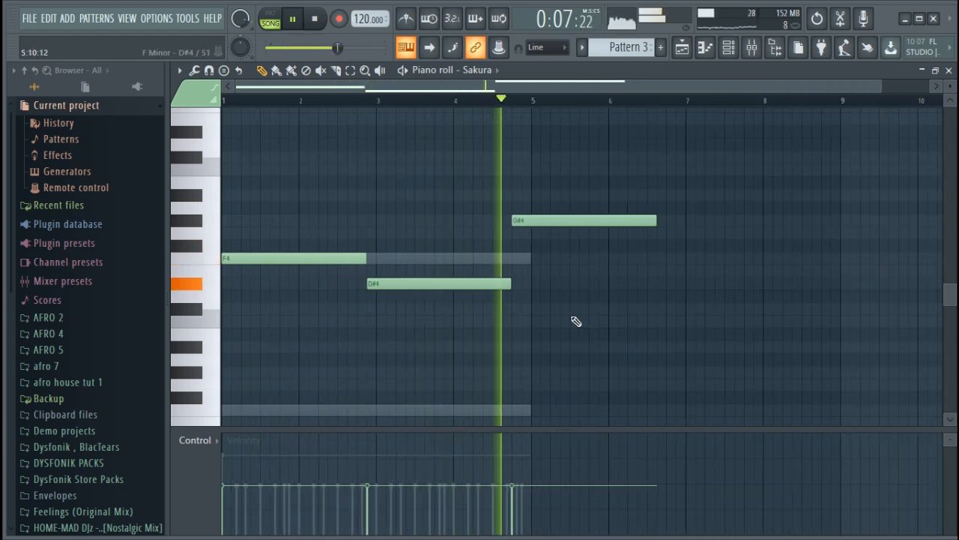
{"action": "key", "text": "space"}
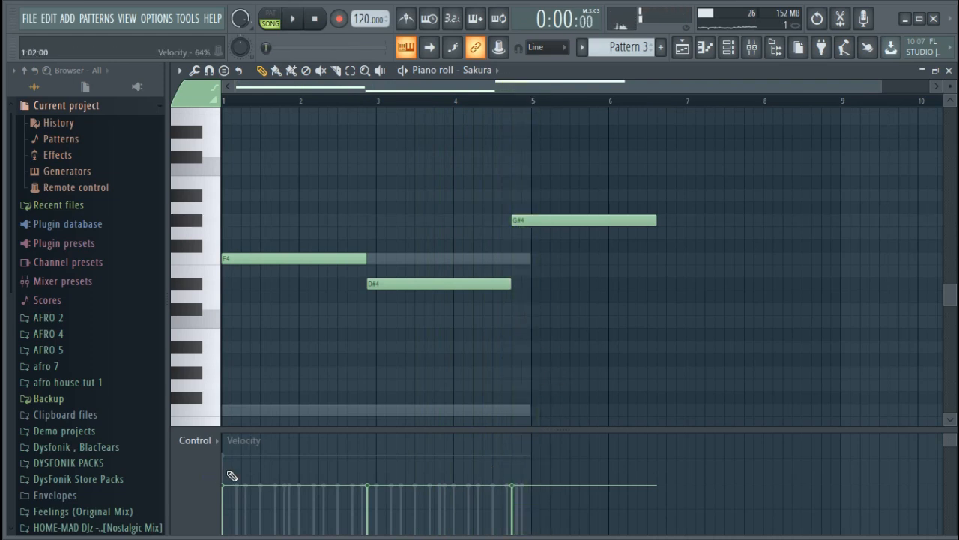
During playback, shorten the D#4 note and fit the G#4 note behind it from 4:07:00 to bar 5.
{"action": "key", "text": "space"}
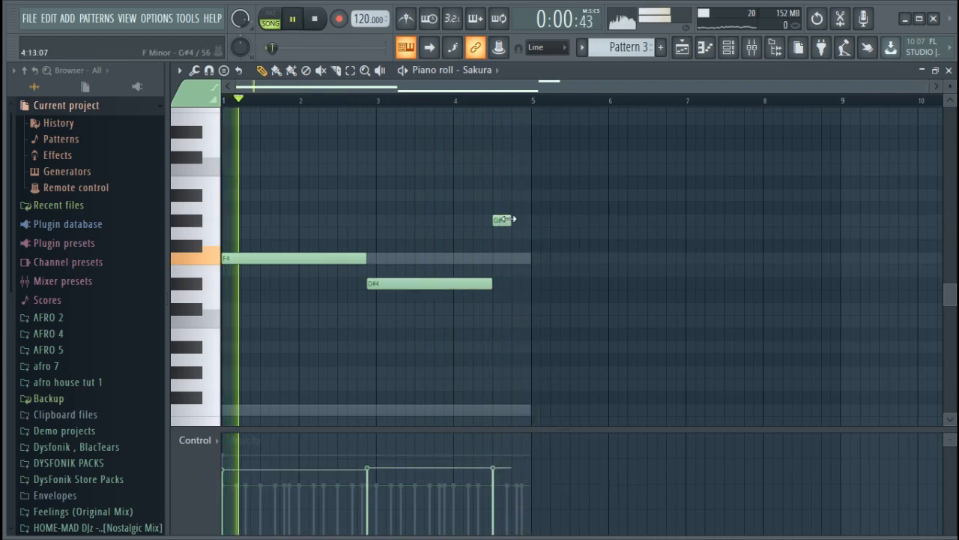
{"action": "left_click_drag", "start_coordinate": [507, 221], "coordinate": [525, 224]}
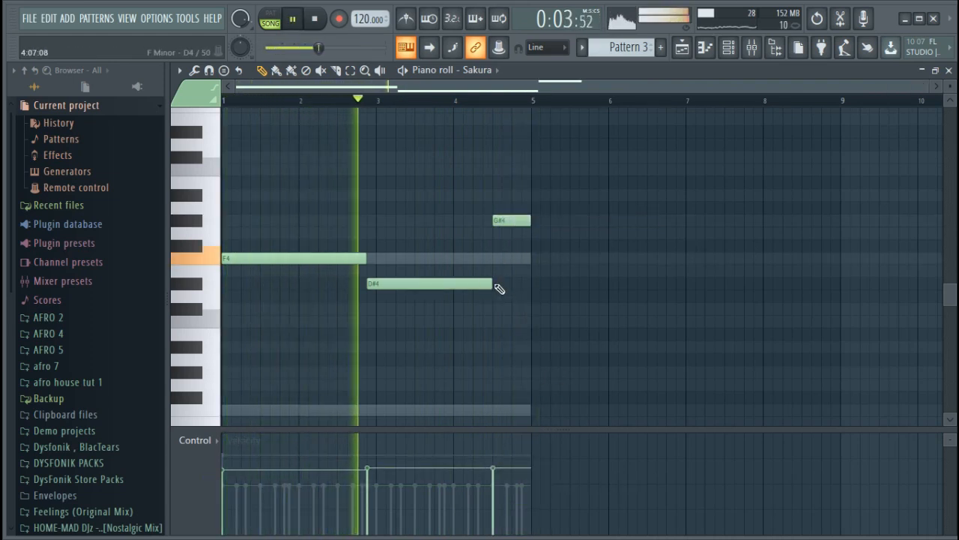
{"action": "left_click_drag", "start_coordinate": [497, 283], "coordinate": [483, 284]}
{"action": "left_click_drag", "start_coordinate": [498, 221], "coordinate": [531, 219]}
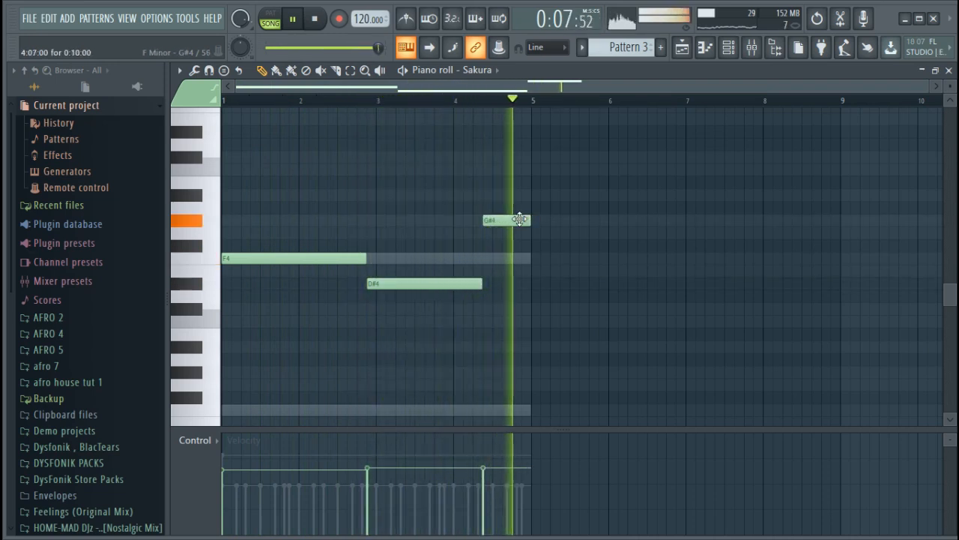
{"action": "key", "text": "space"}
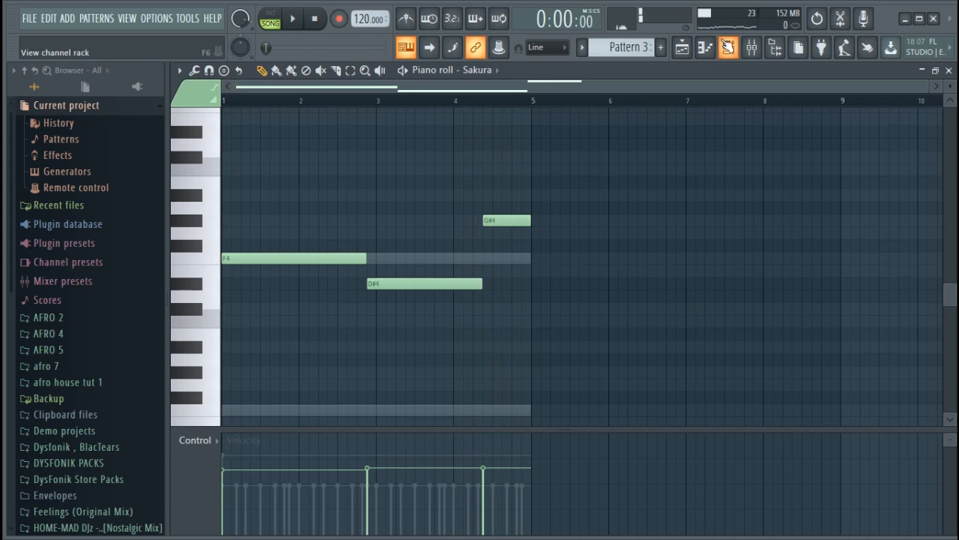
Cut the Sakura notes from Pattern 3 and paste them into a new Pattern 4.
{"action": "left_click", "coordinate": [727, 48]}
{"action": "right_click", "coordinate": [367, 280]}
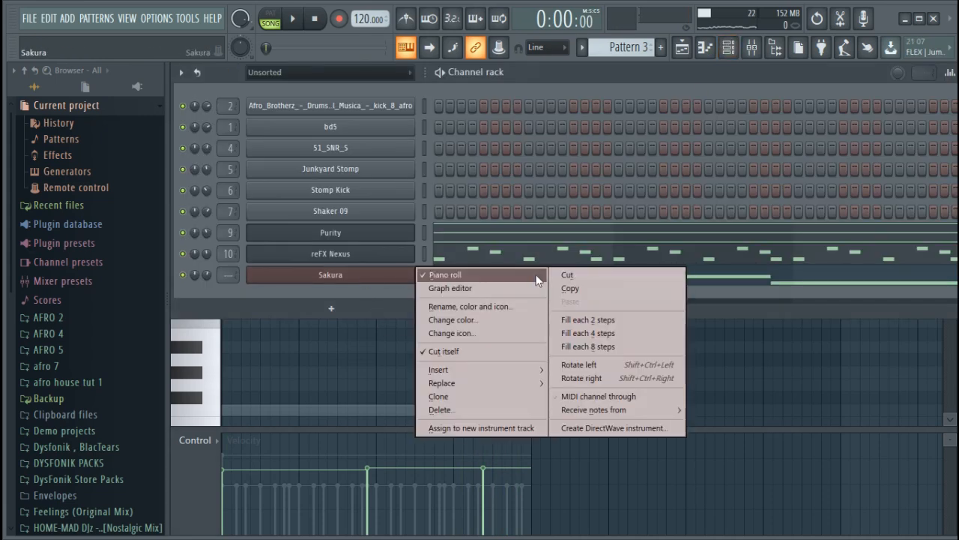
{"action": "left_click", "coordinate": [568, 275]}
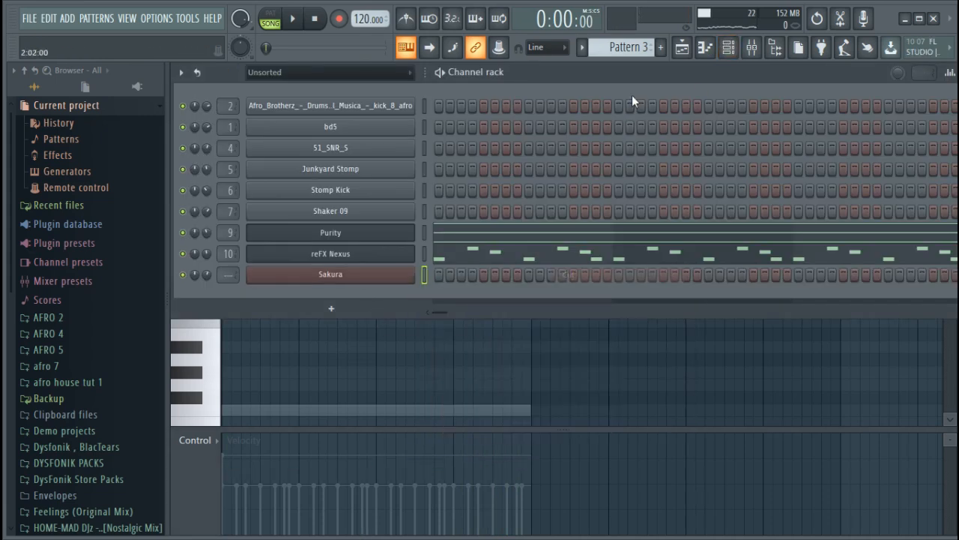
{"action": "left_click", "coordinate": [661, 49]}
{"action": "left_click", "coordinate": [674, 66]}
{"action": "key", "text": "ctrl+v"}
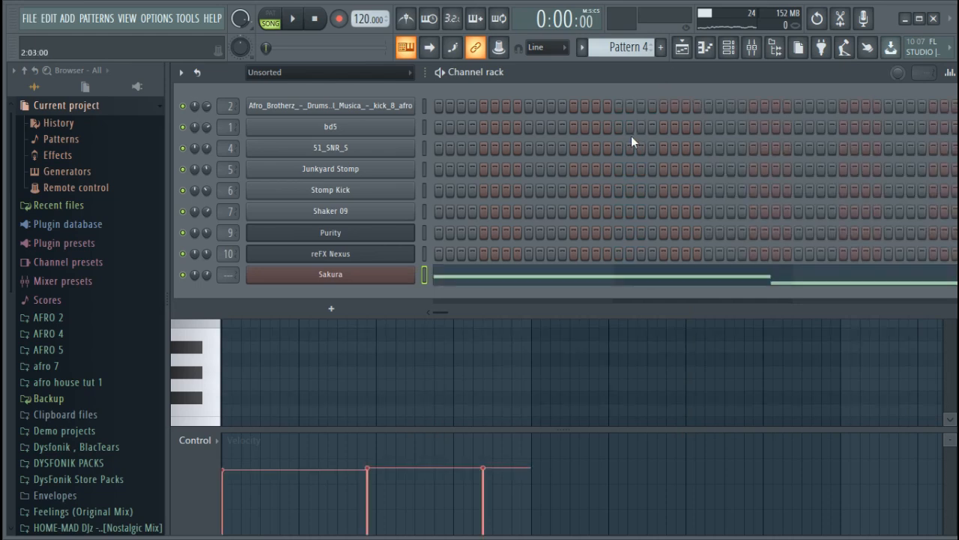
Duplicate the playlist clips on the first four tracks so the arrangement fills bars 5 to 8.
{"action": "left_click", "coordinate": [681, 49]}
{"action": "scroll", "coordinate": [720, 101], "scroll_direction": "down", "scroll_amount": 3}
{"action": "left_click_drag", "start_coordinate": [697, 222], "coordinate": [278, 113]}
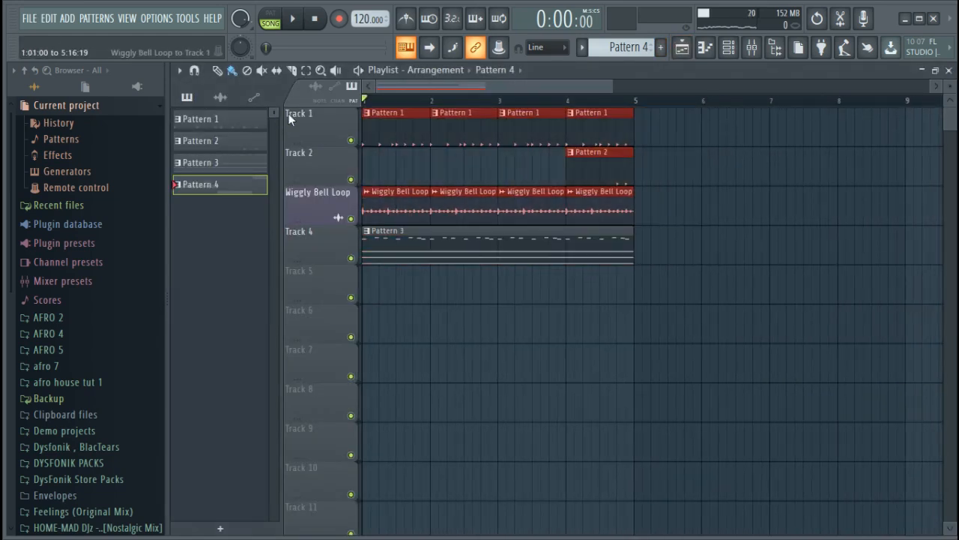
{"action": "key", "text": "ctrl+b"}
{"action": "left_click_drag", "start_coordinate": [632, 237], "coordinate": [573, 253]}
{"action": "key", "text": "ctrl+b"}
{"action": "left_click", "coordinate": [616, 330], "text": "ctrl"}
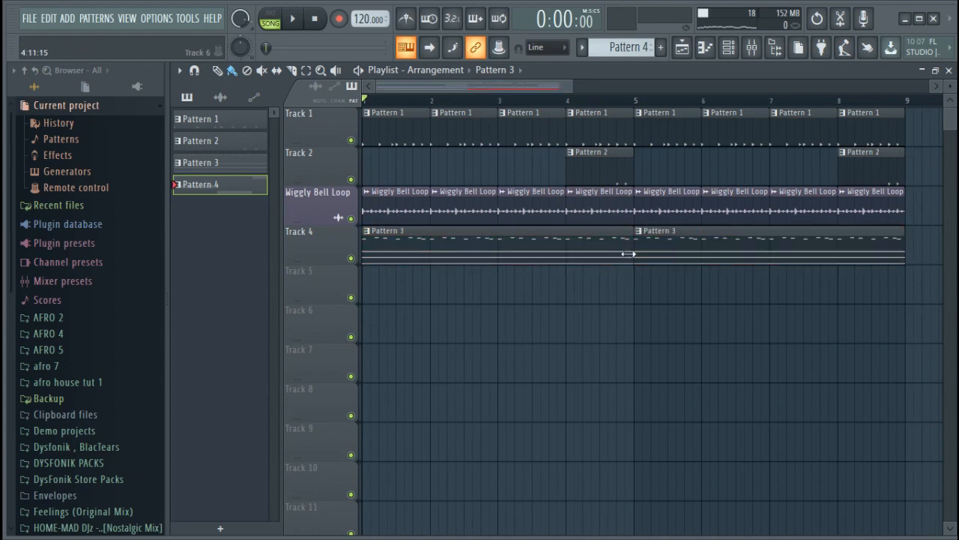
Place a Pattern 4 clip on Track 5 at bar 1 and extend it to about bar 9.
{"action": "key", "text": "F6"}
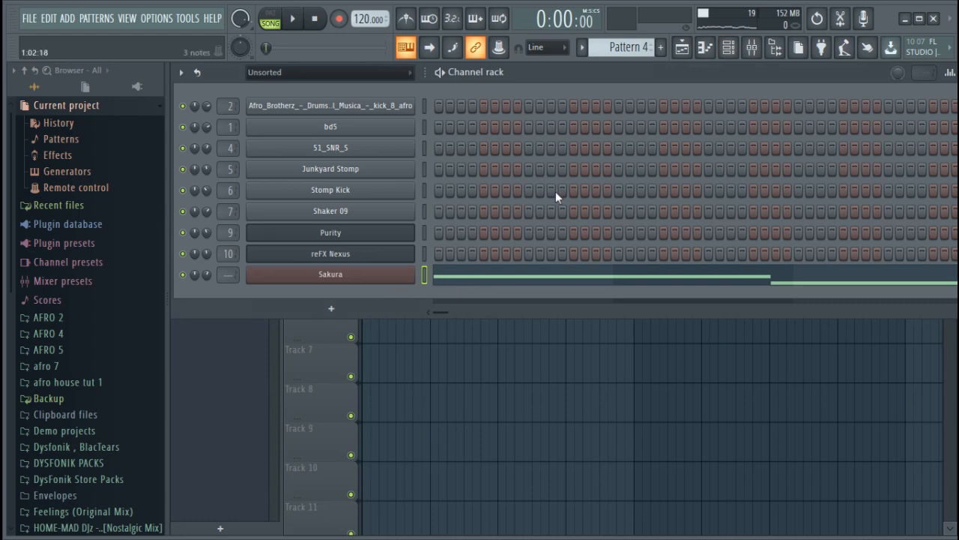
{"action": "key", "text": "F5"}
{"action": "left_click", "coordinate": [381, 293]}
{"action": "left_click_drag", "start_coordinate": [409, 297], "coordinate": [366, 285]}
{"action": "right_click", "coordinate": [400, 302]}
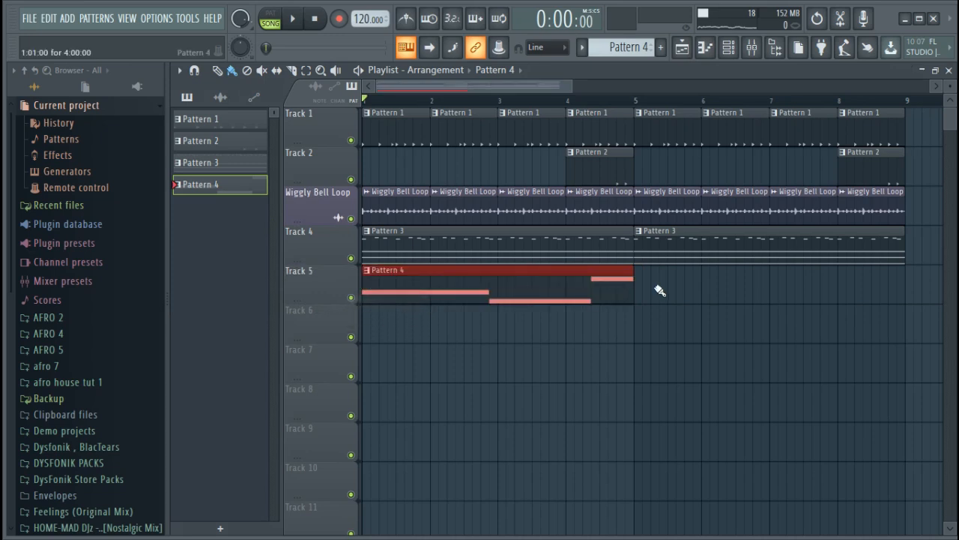
{"action": "left_click_drag", "start_coordinate": [632, 282], "coordinate": [916, 310]}
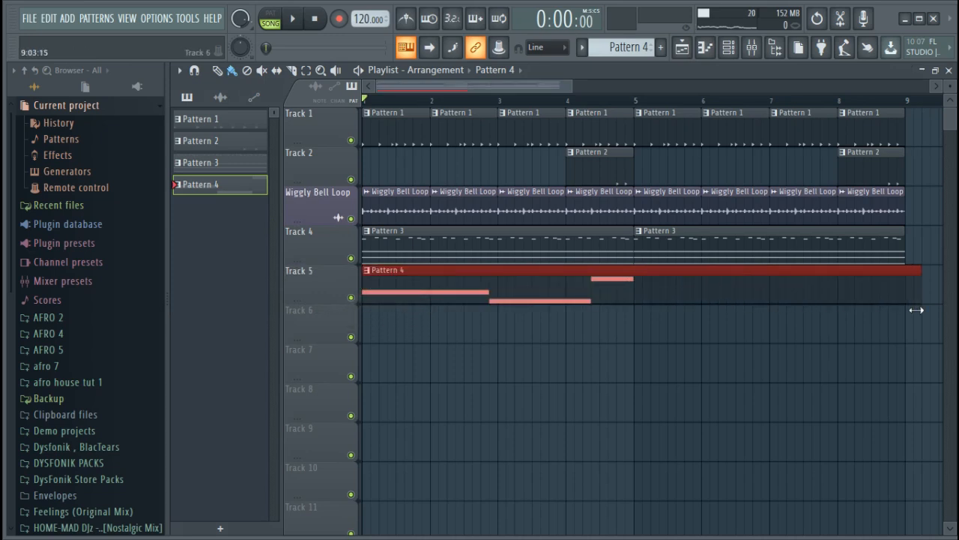
Open Pattern 4's Sakura notes and add an F4 note from bar 5 to bar 7 while playing back.
{"action": "double_click", "coordinate": [696, 285]}
{"action": "left_click_drag", "start_coordinate": [585, 85], "coordinate": [817, 118]}
{"action": "left_click_drag", "start_coordinate": [928, 88], "coordinate": [516, 350]}
{"action": "key", "text": "space"}
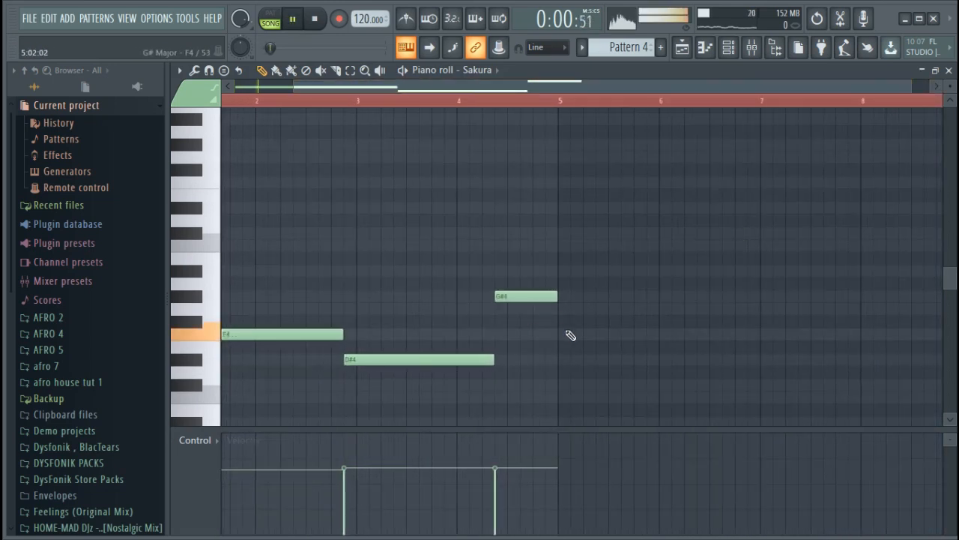
{"action": "left_click", "coordinate": [568, 333]}
{"action": "left_click_drag", "start_coordinate": [579, 323], "coordinate": [747, 324]}
{"action": "key", "text": "space"}
{"action": "left_click_drag", "start_coordinate": [621, 326], "coordinate": [621, 334]}
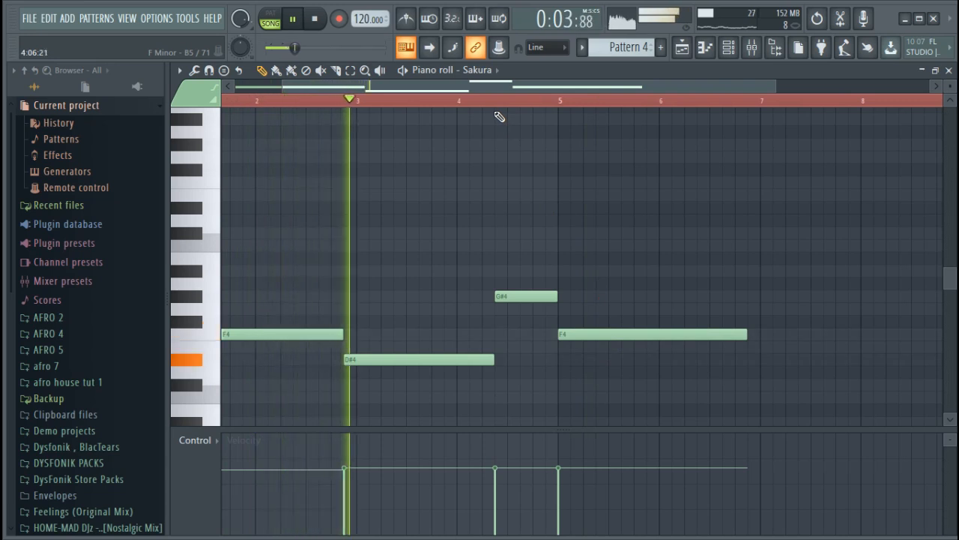
{"action": "left_click_drag", "start_coordinate": [747, 334], "coordinate": [760, 334]}
Add a two-bar C#4 note from bar 7 to bar 9 and listen to the complete string line.
{"action": "mouse_move", "coordinate": [766, 367]}
{"action": "left_mouse_down"}
{"action": "mouse_move", "coordinate": [779, 367]}
{"action": "mouse_move", "coordinate": [775, 350]}
{"action": "left_mouse_up"}
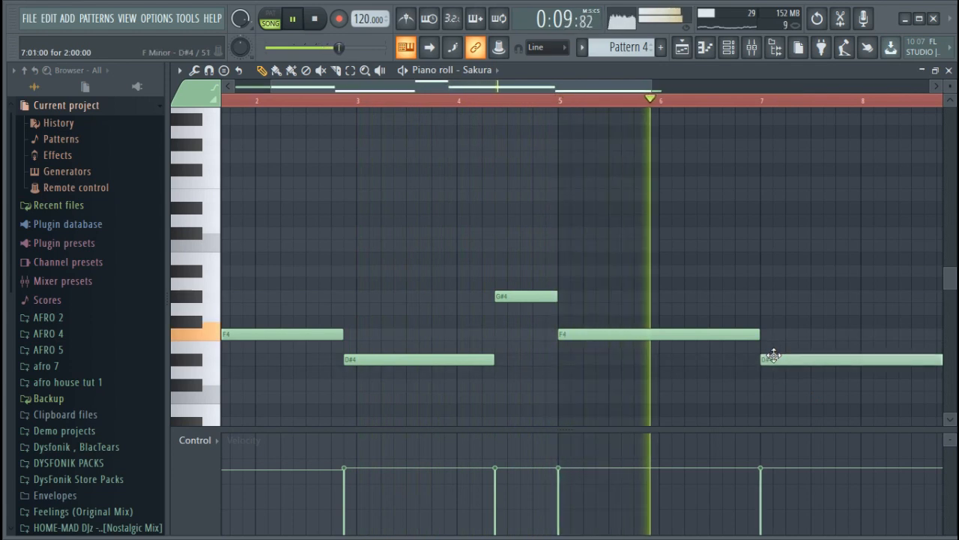
{"action": "left_click_drag", "start_coordinate": [774, 351], "coordinate": [772, 385]}
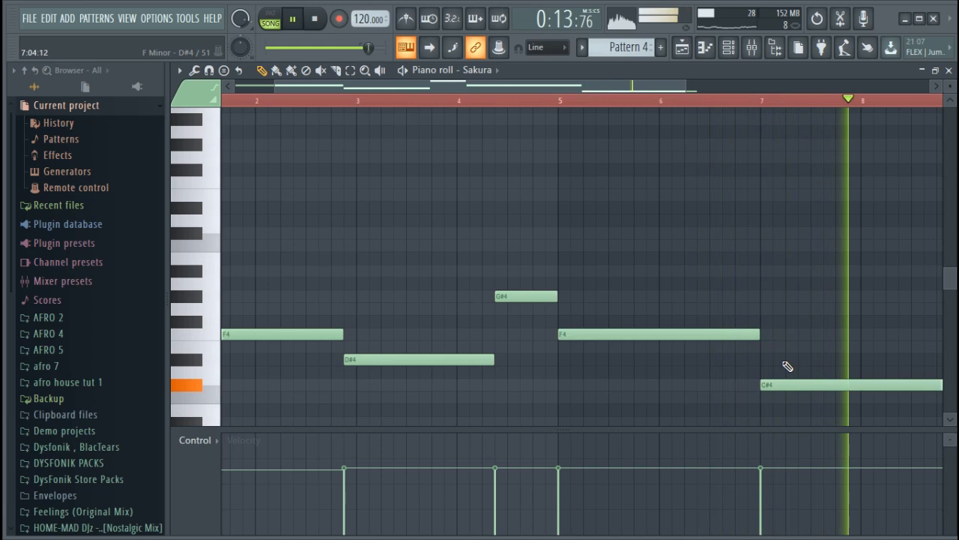
{"action": "left_click_drag", "start_coordinate": [674, 88], "coordinate": [748, 86]}
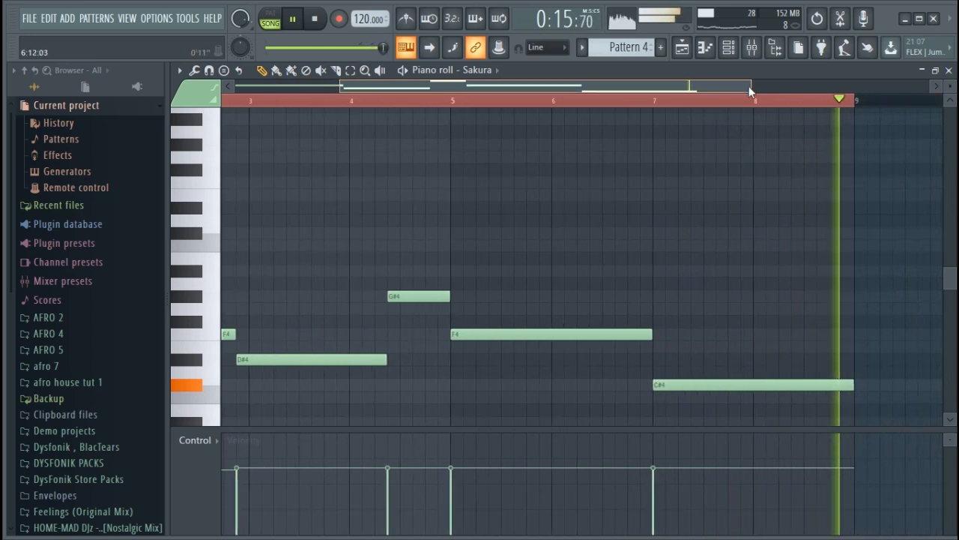
{"action": "scroll", "coordinate": [708, 109], "scroll_direction": "down", "scroll_amount": 3}
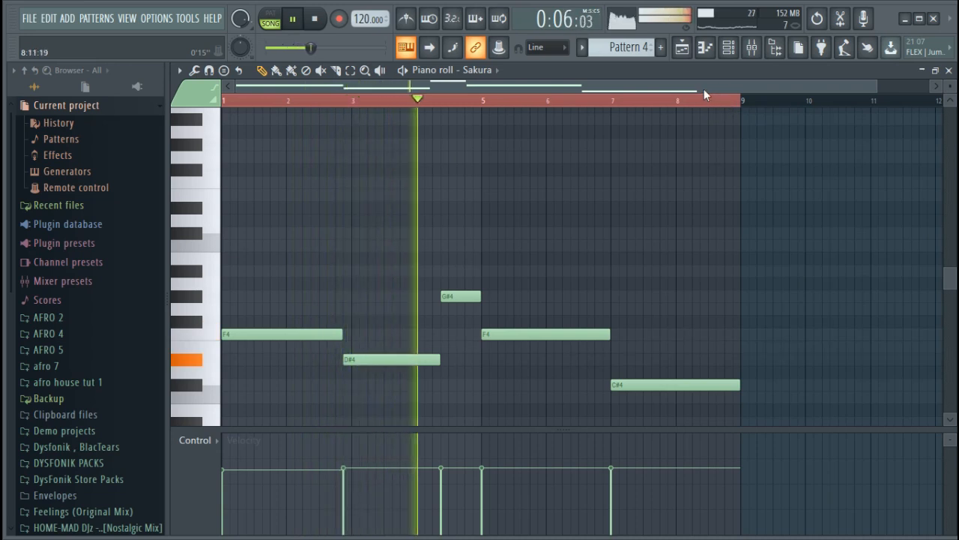
{"action": "key", "text": "space"}
Add a GMS synth channel and load the Analog Bass 4 TE preset from its Basses bank.
{"action": "left_click", "coordinate": [728, 47]}
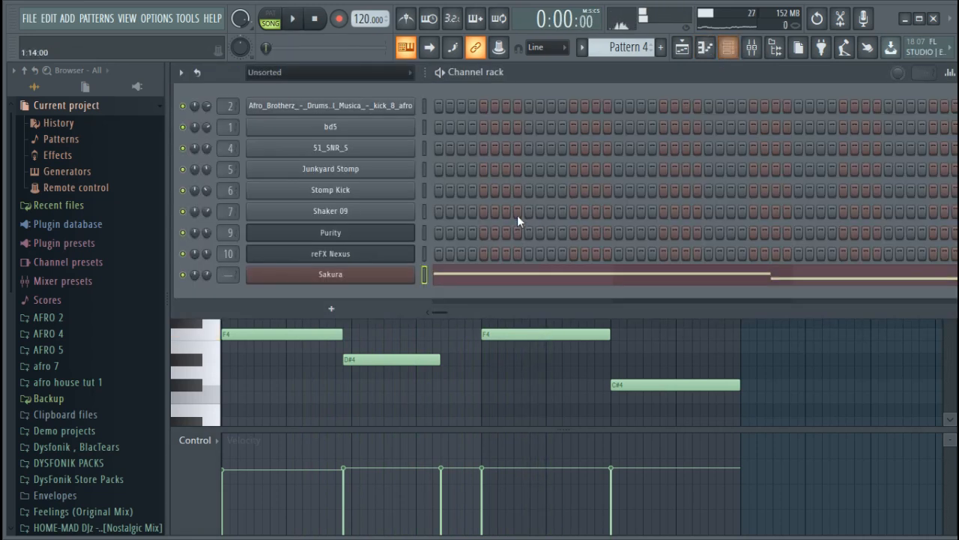
{"action": "left_click", "coordinate": [358, 310]}
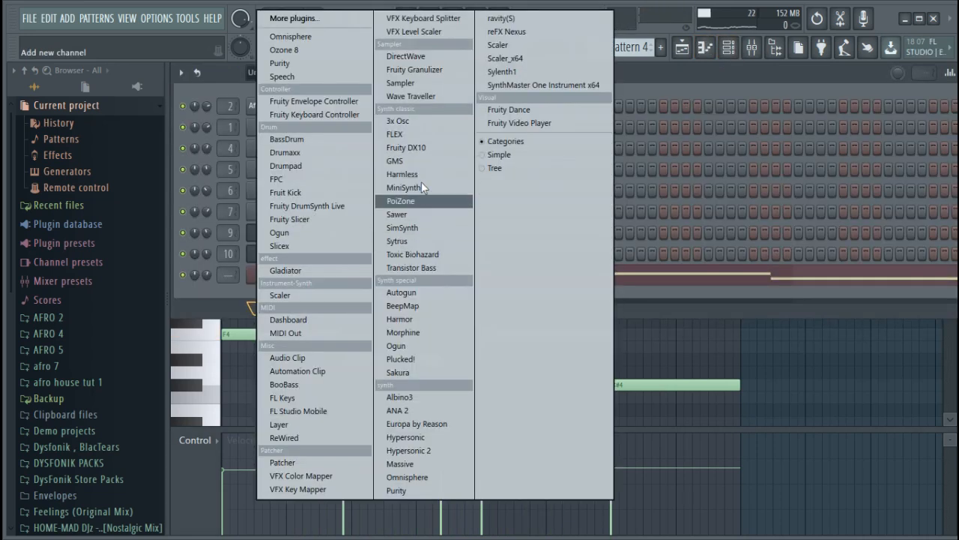
{"action": "left_click", "coordinate": [416, 159]}
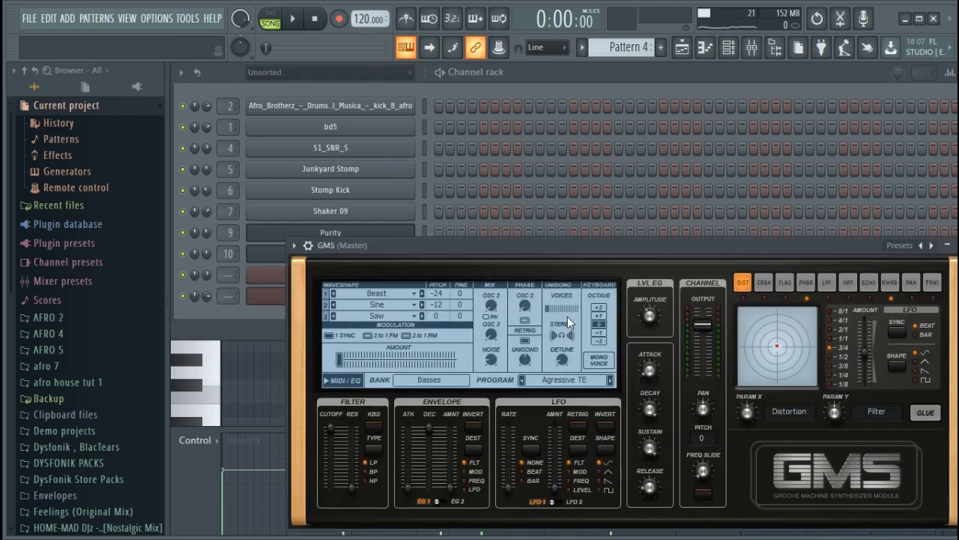
{"action": "left_click_drag", "start_coordinate": [639, 248], "coordinate": [610, 143]}
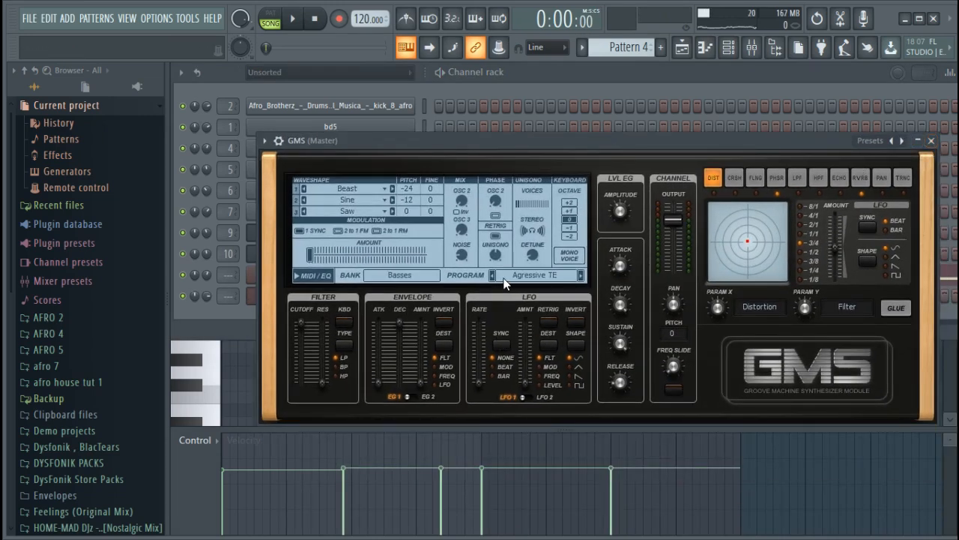
{"action": "left_click", "coordinate": [422, 277]}
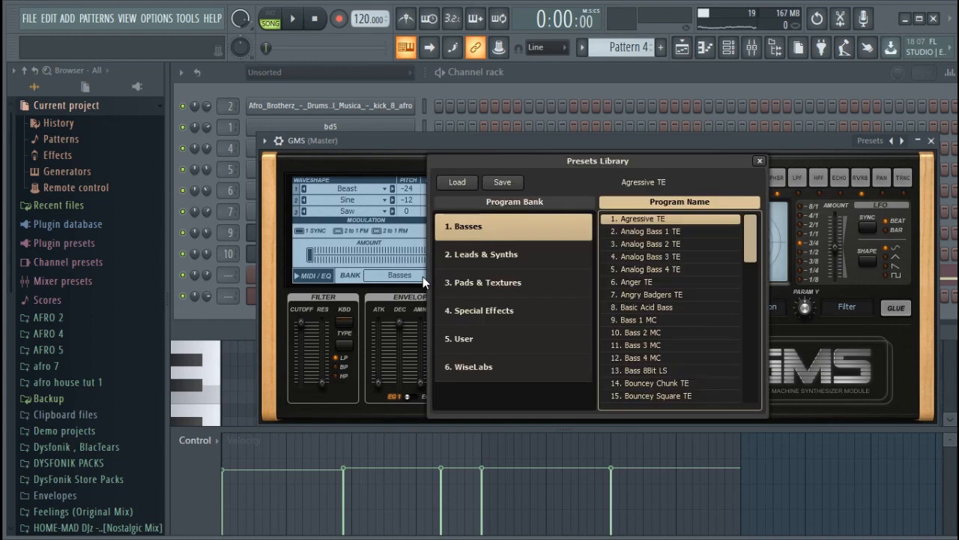
{"action": "left_click", "coordinate": [656, 270]}
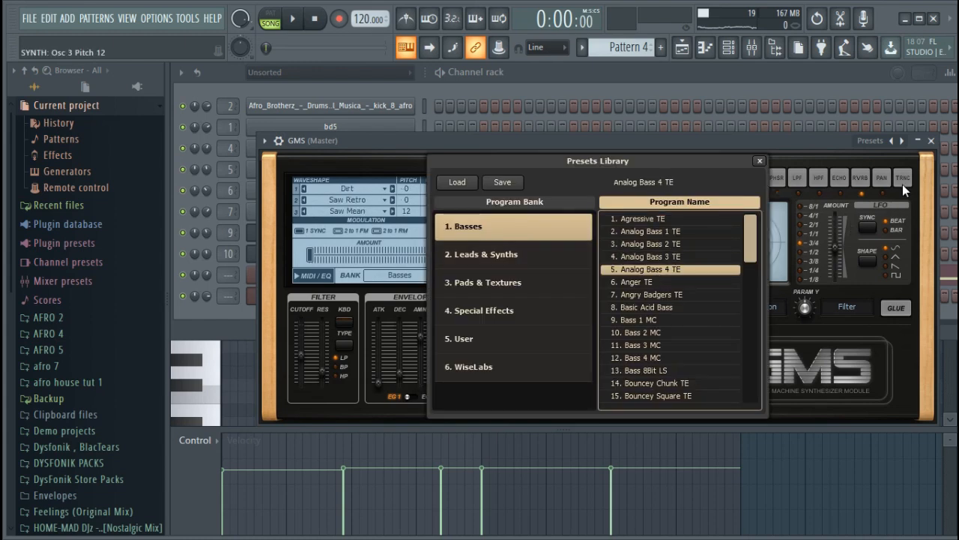
{"action": "left_click", "coordinate": [932, 140]}
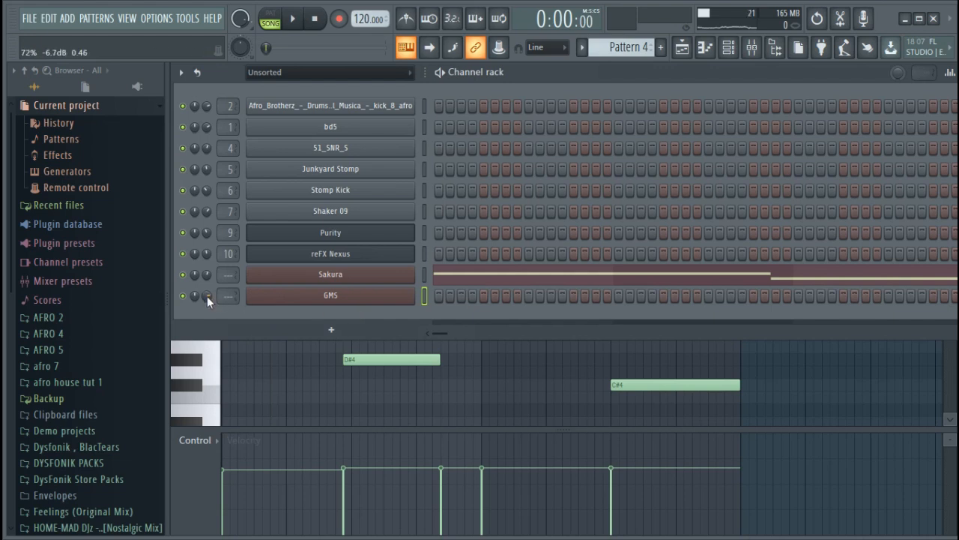
Open the GMS channel's piano roll and add two-bar notes, F4 at bar 1 and D#4 at bar 3.
{"action": "right_click", "coordinate": [355, 297]}
{"action": "left_click", "coordinate": [412, 294]}
{"action": "mouse_move", "coordinate": [250, 343]}
{"action": "left_mouse_down"}
{"action": "mouse_move", "coordinate": [267, 343]}
{"action": "mouse_move", "coordinate": [235, 333]}
{"action": "left_mouse_up"}
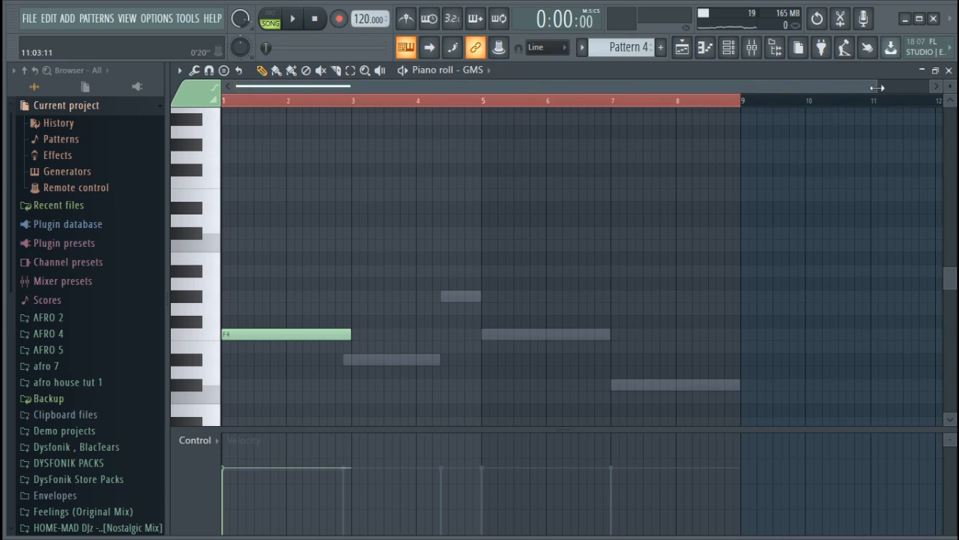
{"action": "left_click_drag", "start_coordinate": [877, 88], "coordinate": [502, 87]}
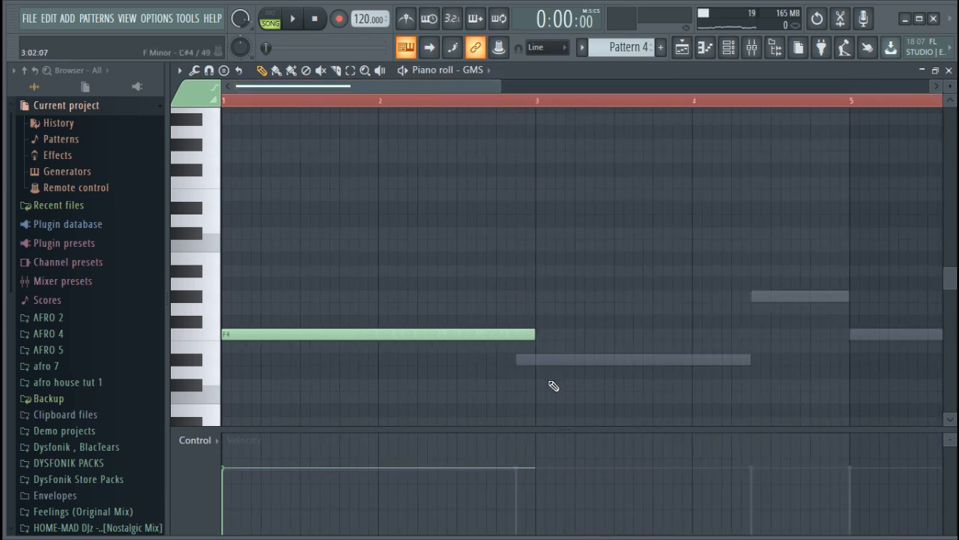
{"action": "left_click", "coordinate": [538, 361]}
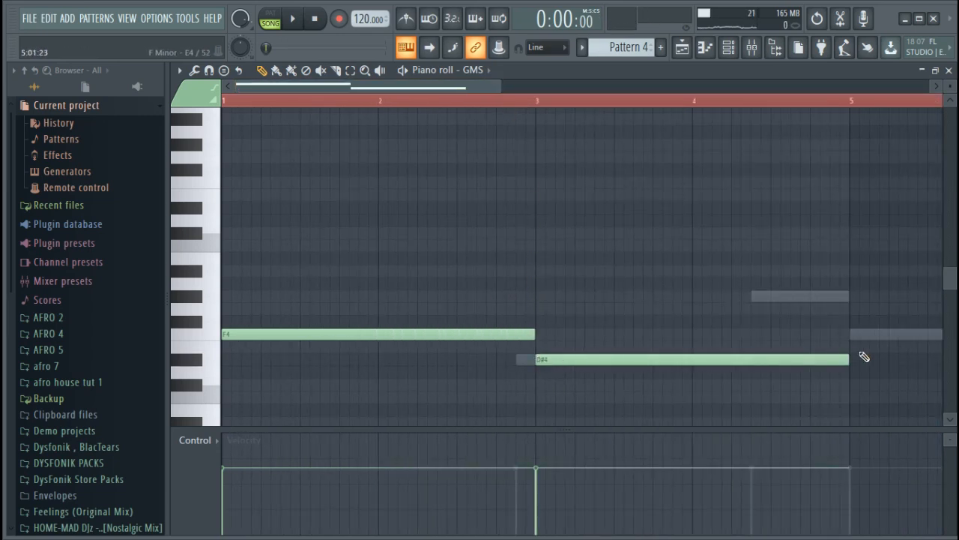
Play the song and add a two-bar C#4 note at bar 5 to the GMS line.
{"action": "key", "text": "space"}
{"action": "scroll", "coordinate": [774, 135], "scroll_direction": "down", "scroll_amount": 2}
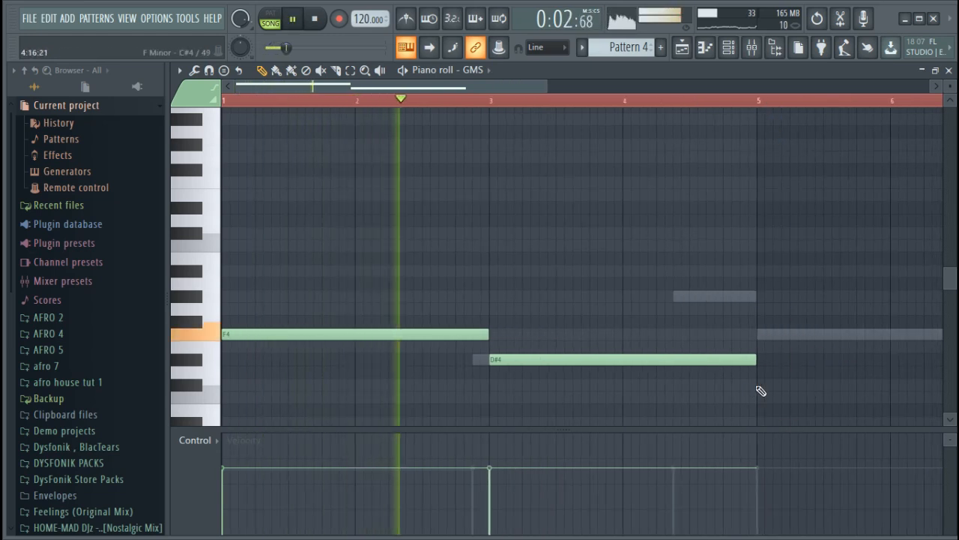
{"action": "scroll", "coordinate": [695, 104], "scroll_direction": "down", "scroll_amount": 1}
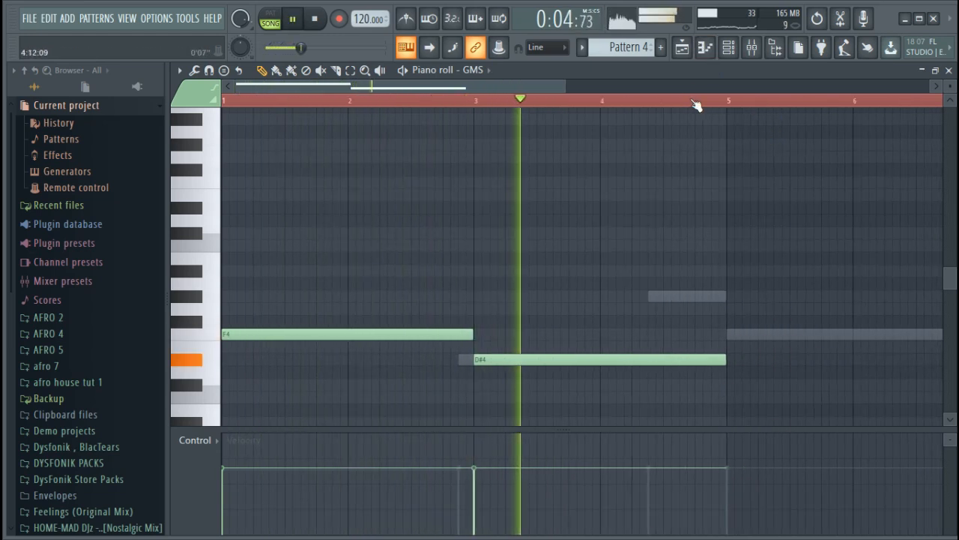
{"action": "left_click", "coordinate": [736, 386]}
{"action": "left_click_drag", "start_coordinate": [762, 387], "coordinate": [755, 387]}
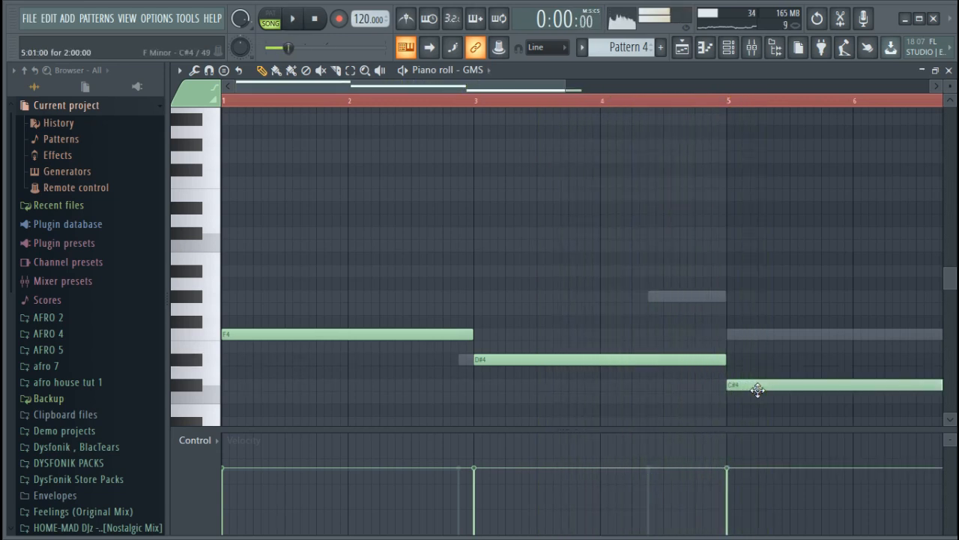
{"action": "left_click", "coordinate": [656, 103]}
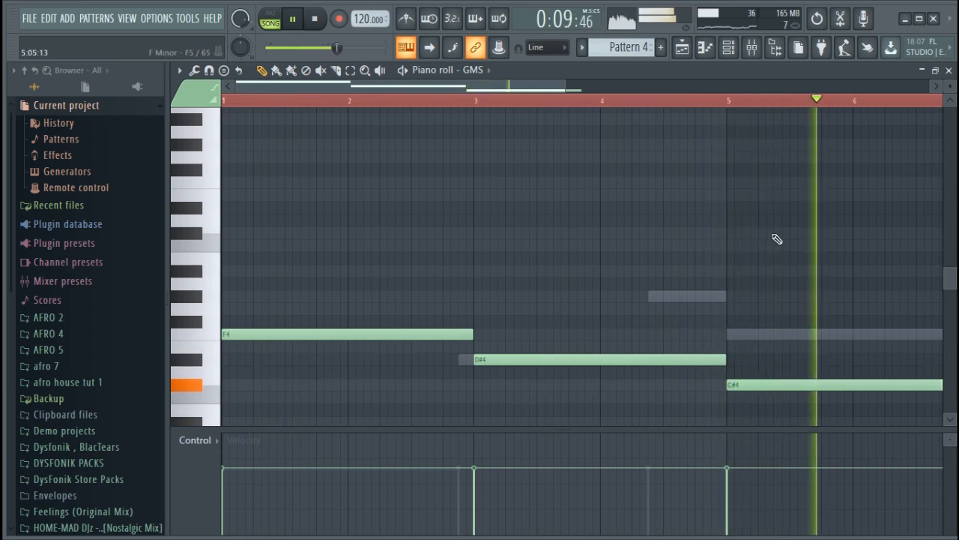
Extend the GMS line's C#4 note to the start of bar 9.
{"action": "scroll", "coordinate": [702, 105], "scroll_direction": "down", "scroll_amount": 4}
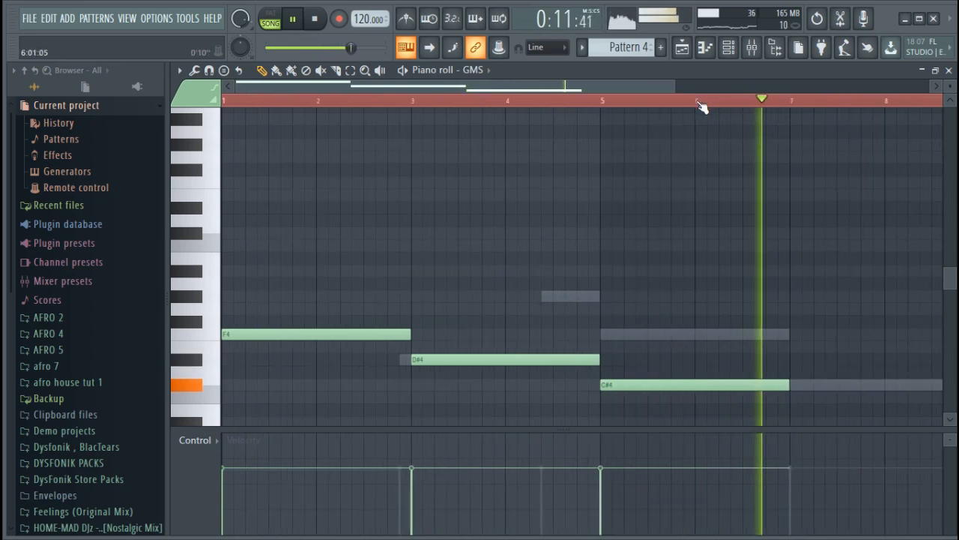
{"action": "scroll", "coordinate": [698, 107], "scroll_direction": "down", "scroll_amount": 2}
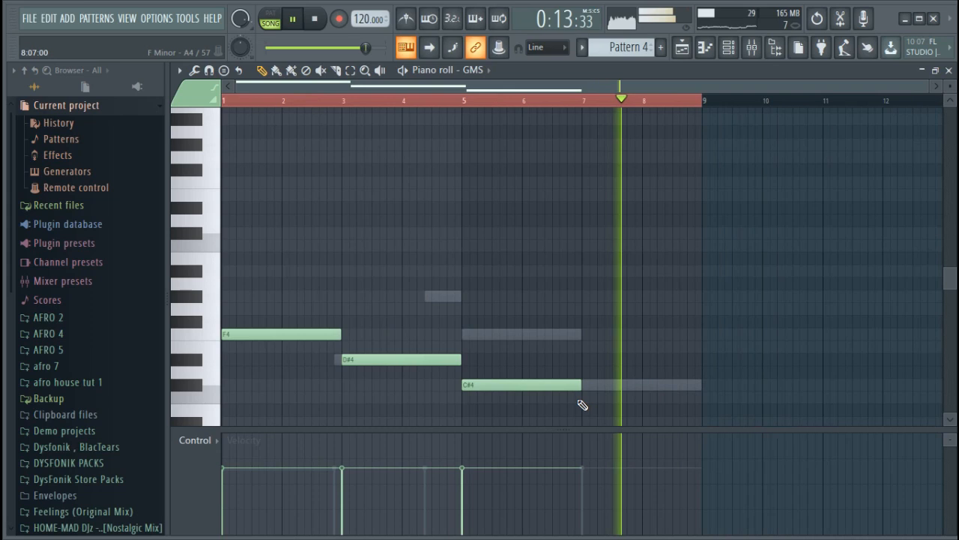
{"action": "left_click_drag", "start_coordinate": [631, 381], "coordinate": [702, 378]}
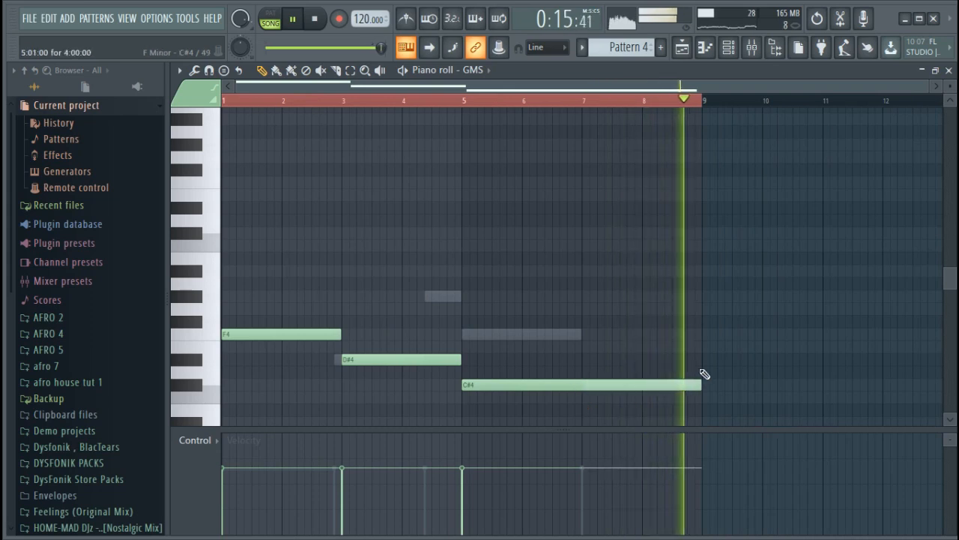
Reopen the GMS synth during playback, nudge its filter cutoff and show its channel volume, pan and mixer track settings.
{"action": "left_click", "coordinate": [693, 48]}
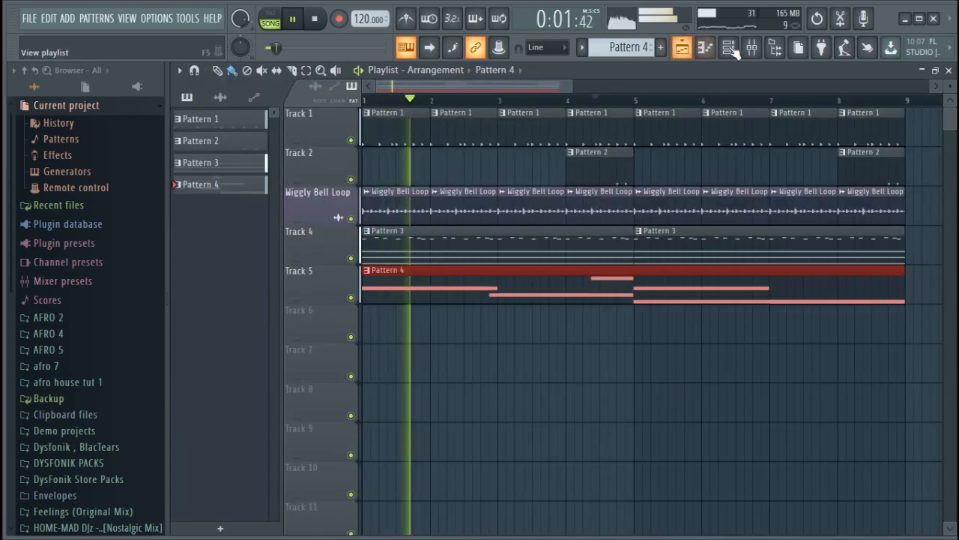
{"action": "key", "text": "F6"}
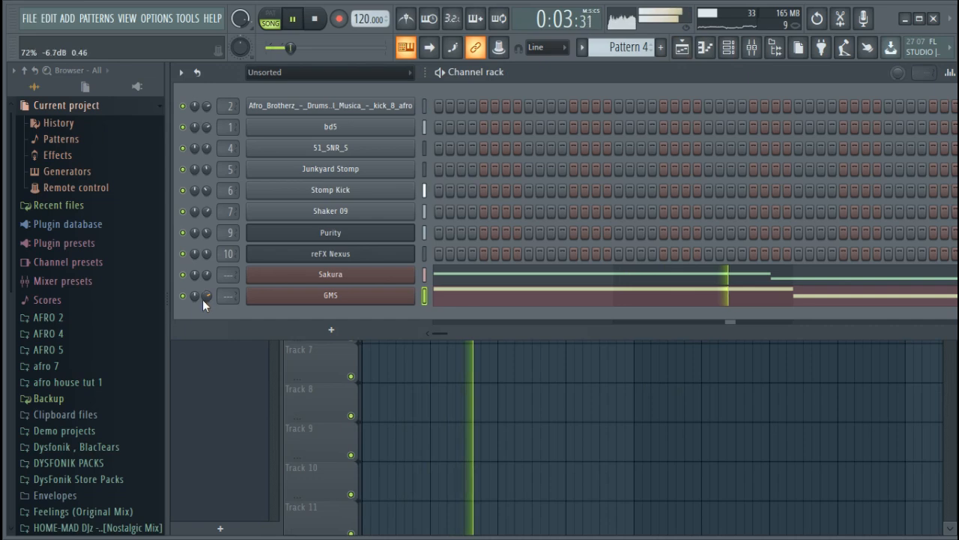
{"action": "left_click", "coordinate": [309, 294]}
{"action": "left_click_drag", "start_coordinate": [301, 356], "coordinate": [300, 353]}
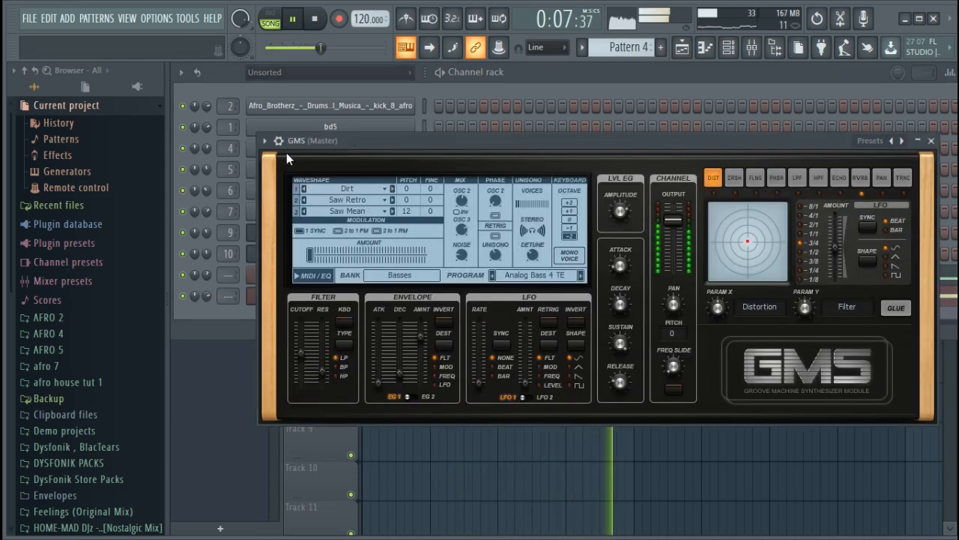
{"action": "left_click", "coordinate": [265, 141]}
{"action": "left_click", "coordinate": [918, 177]}
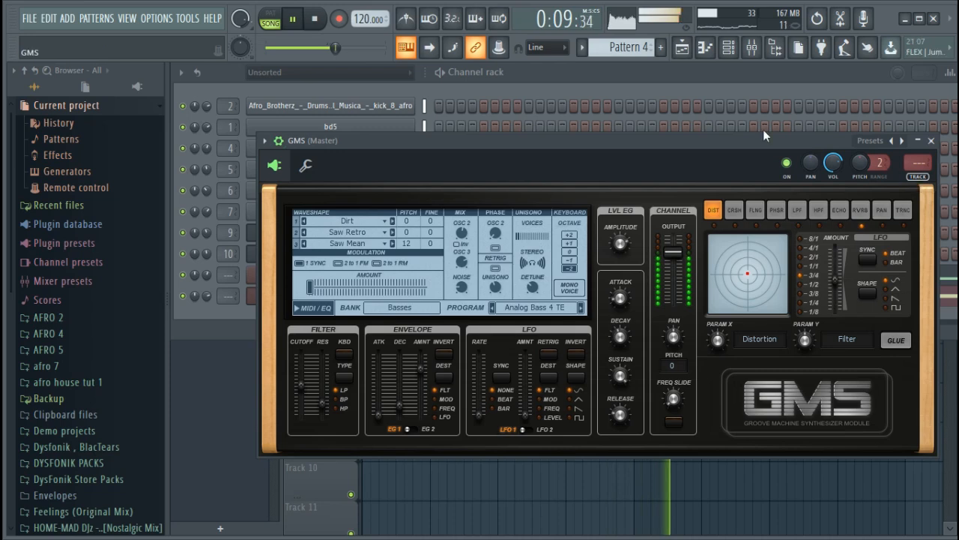
Review the eight-bar arrangement on the playlist's first five tracks.
{"action": "key", "text": "F9"}
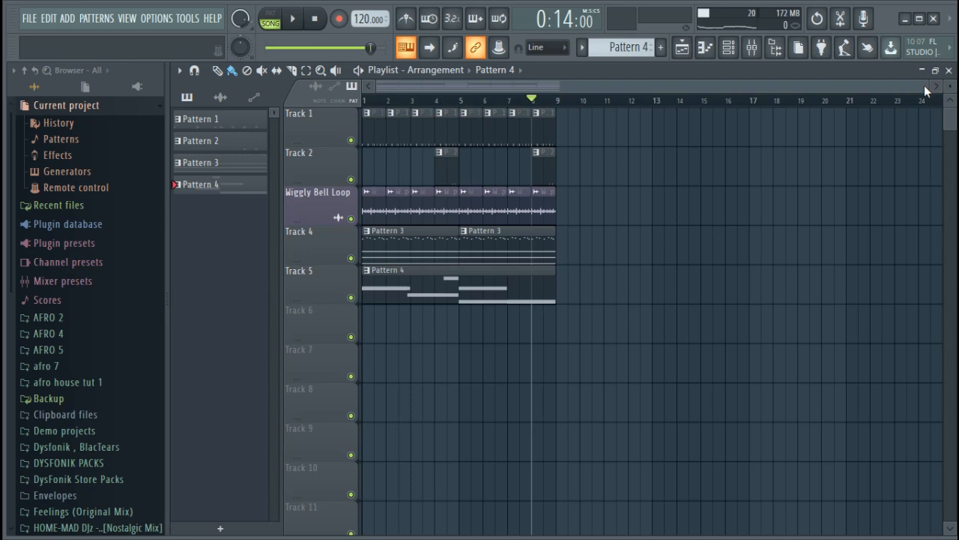
{"action": "left_click_drag", "start_coordinate": [924, 84], "coordinate": [601, 86]}
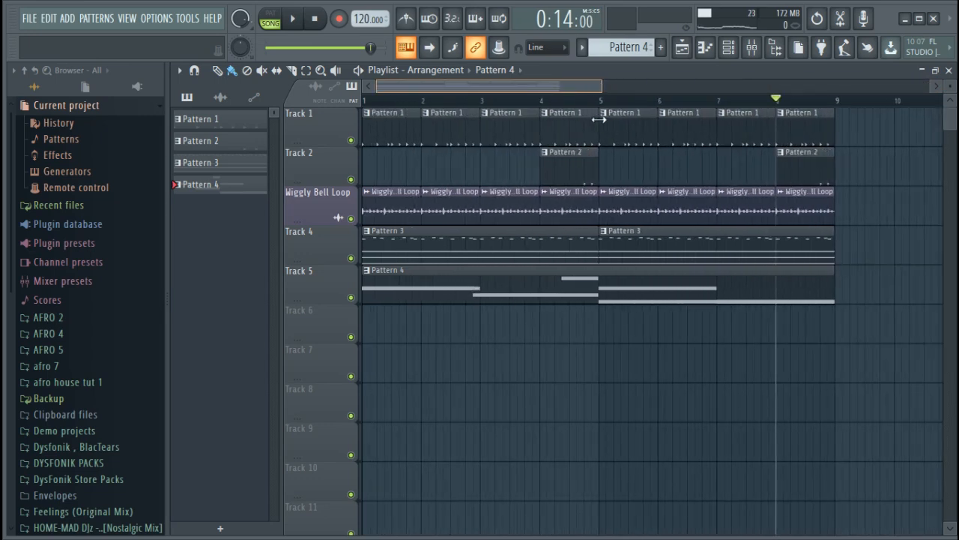
{"action": "left_click_drag", "start_coordinate": [597, 118], "coordinate": [620, 87]}
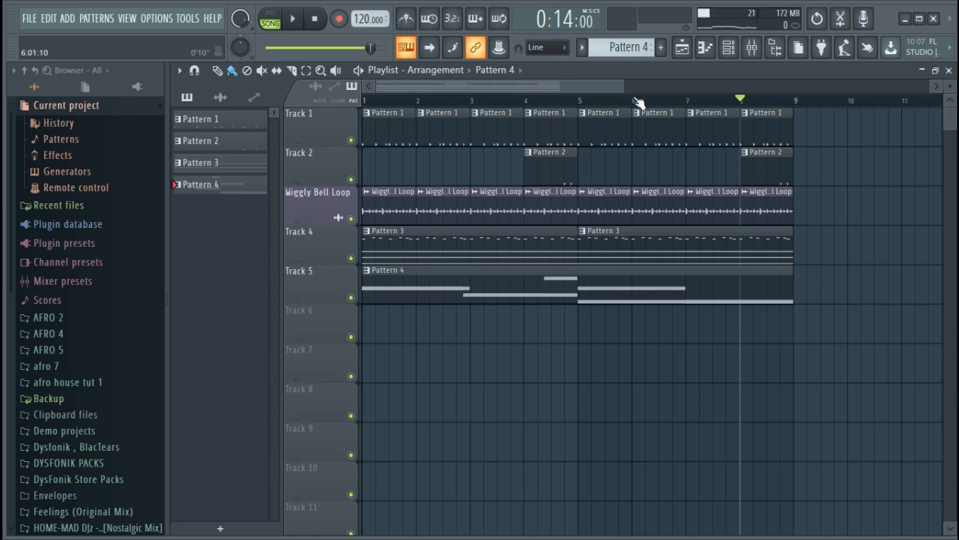
{"action": "scroll", "coordinate": [637, 102], "scroll_direction": "down", "scroll_amount": 8}
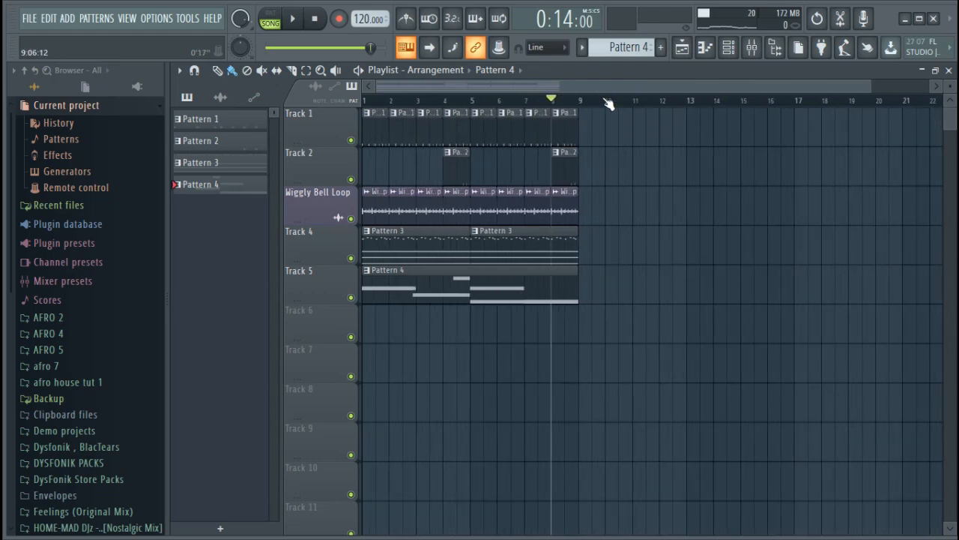
{"action": "left_click_drag", "start_coordinate": [866, 88], "coordinate": [669, 111]}
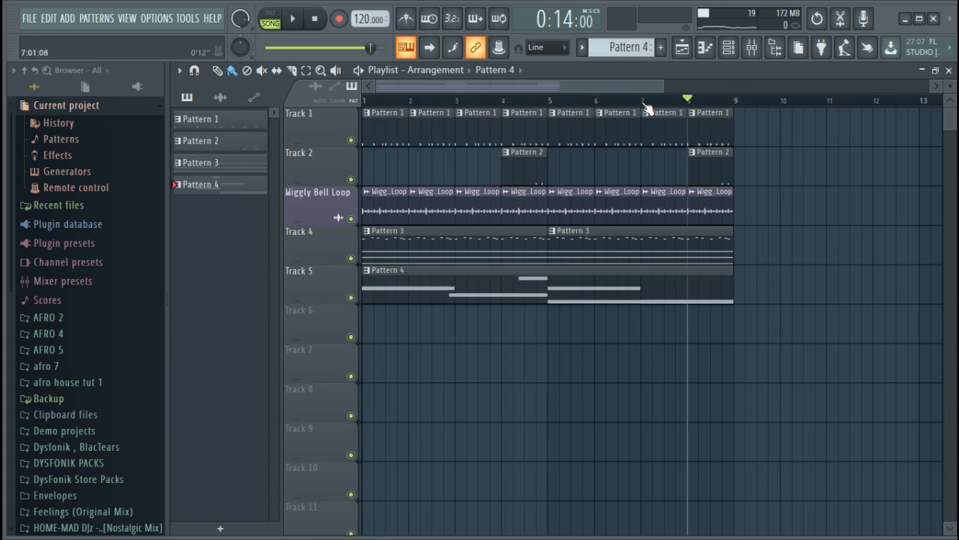
{"action": "scroll", "coordinate": [645, 104], "scroll_direction": "down", "scroll_amount": 3}
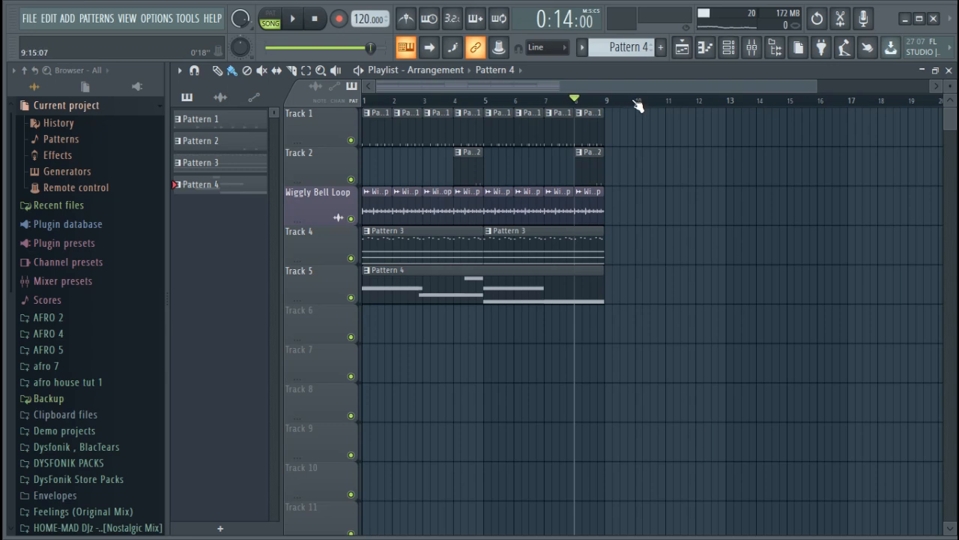
{"action": "scroll", "coordinate": [636, 105], "scroll_direction": "down", "scroll_amount": 2}
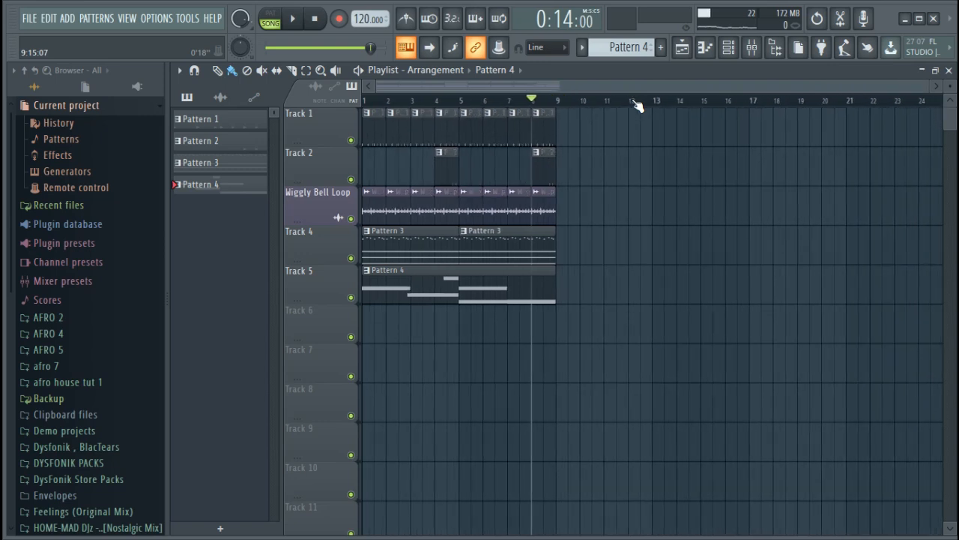
{"action": "scroll", "coordinate": [623, 91], "scroll_direction": "up", "scroll_amount": 3}
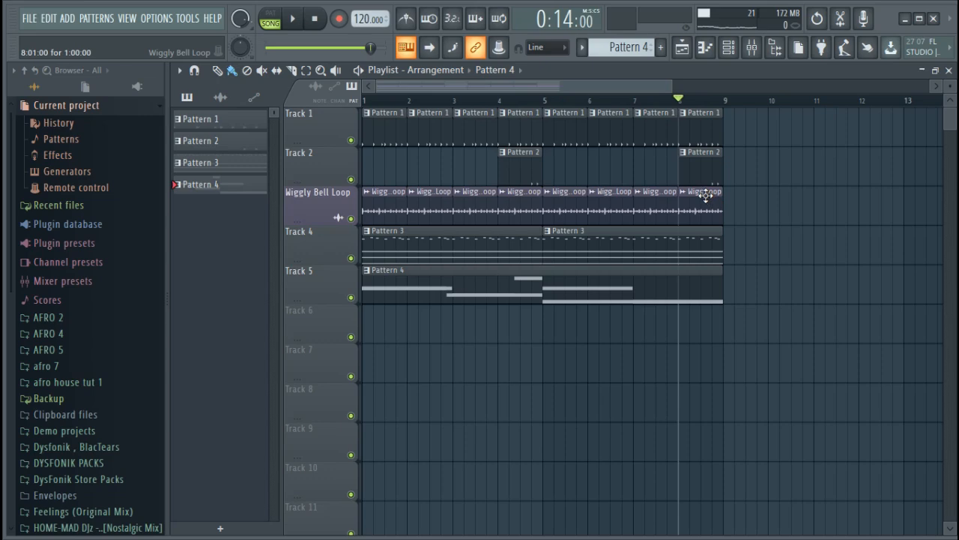
{"action": "scroll", "coordinate": [653, 235], "scroll_direction": "down", "scroll_amount": 2}
{"action": "scroll", "coordinate": [525, 210], "scroll_direction": "up", "scroll_amount": 2}
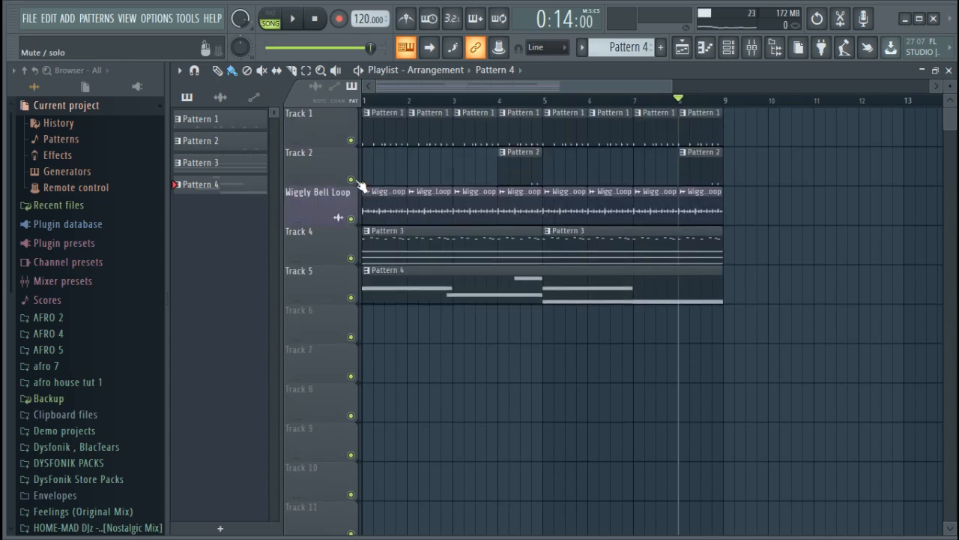
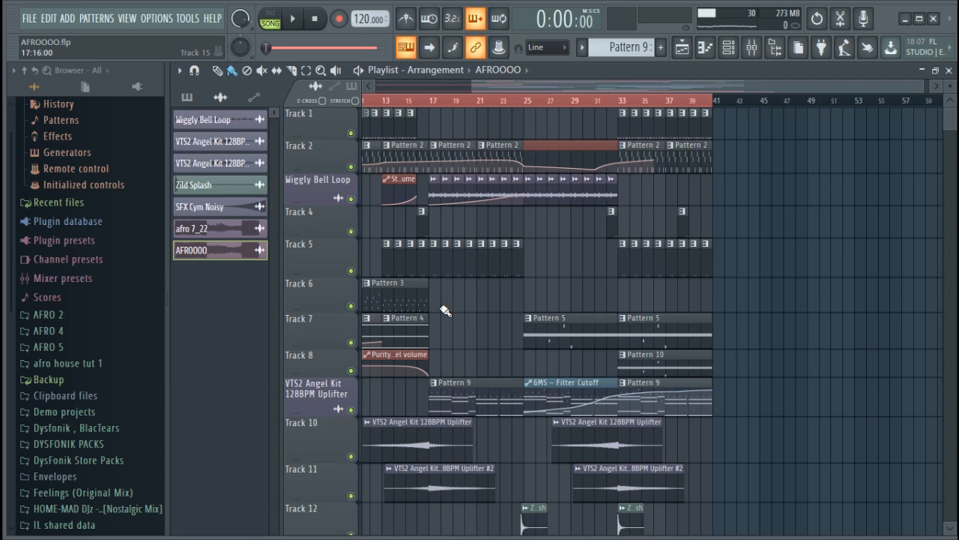
Examine the full AFROOOO arrangement, from the pattern and automation clips to the rendered audio clip beneath them.
{"action": "scroll", "coordinate": [505, 362], "scroll_direction": "down", "scroll_amount": 10}
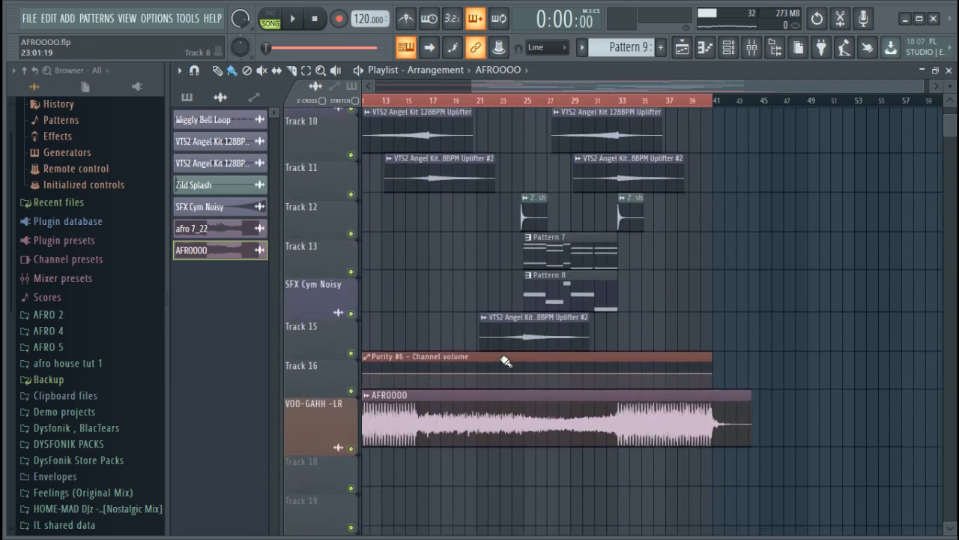
{"action": "left_click_drag", "start_coordinate": [927, 86], "coordinate": [557, 124]}
{"action": "scroll", "coordinate": [566, 272], "scroll_direction": "up", "scroll_amount": 5}
{"action": "scroll", "coordinate": [480, 252], "scroll_direction": "up", "scroll_amount": 2}
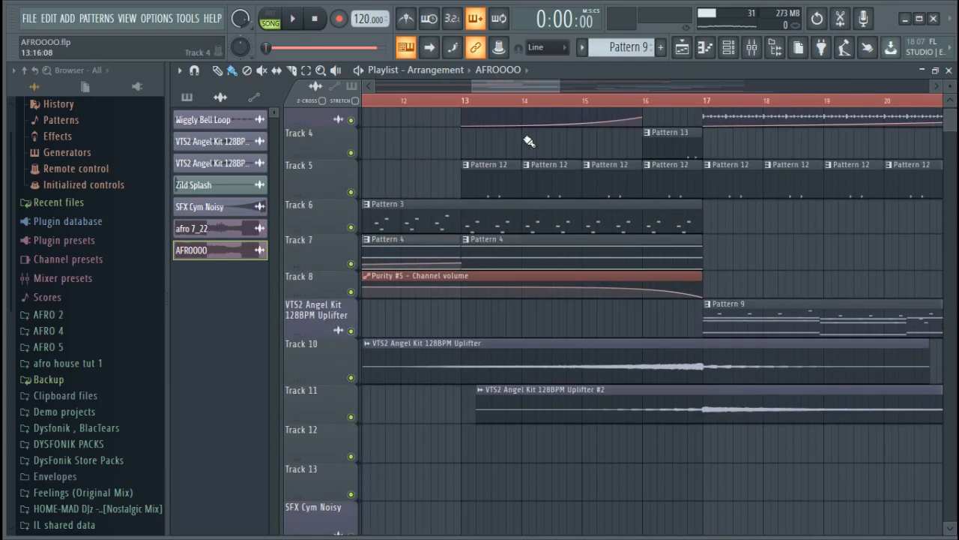
{"action": "scroll", "coordinate": [532, 110], "scroll_direction": "down", "scroll_amount": 6}
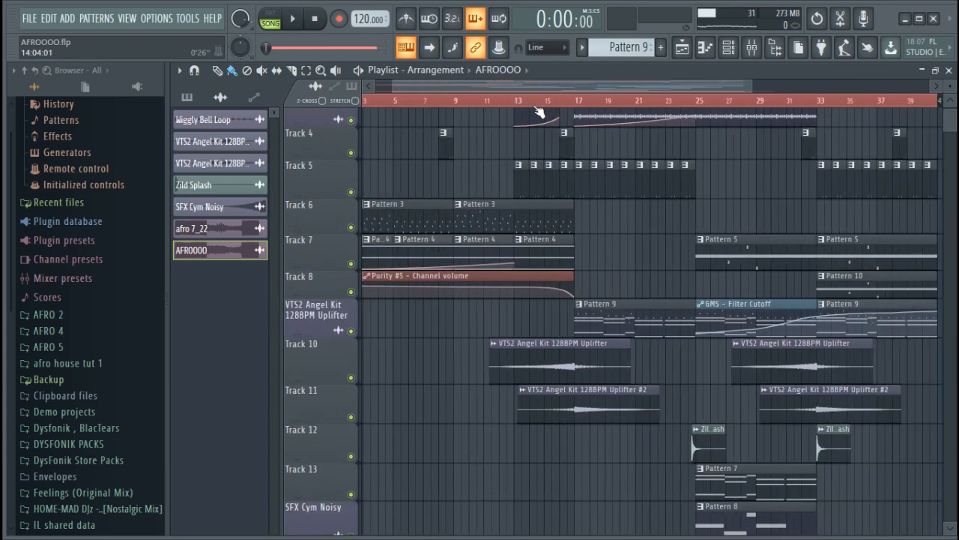
{"action": "scroll", "coordinate": [537, 112], "scroll_direction": "down", "scroll_amount": 3}
{"action": "scroll", "coordinate": [614, 336], "scroll_direction": "down", "scroll_amount": 7}
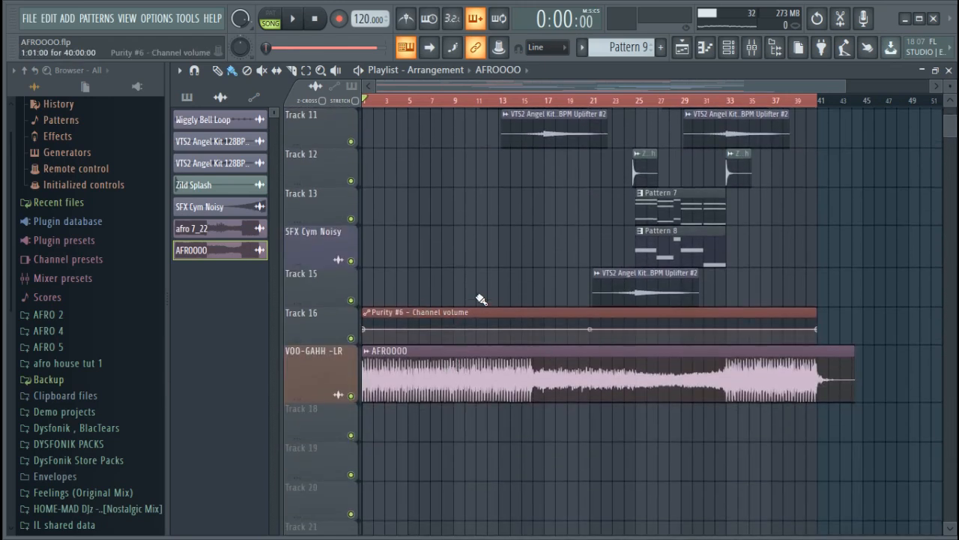
Compare the pattern, automation and uplifter tracks of the arrangement with the rendered AFROOOO audio clip.
{"action": "scroll", "coordinate": [437, 251], "scroll_direction": "up", "scroll_amount": 9}
{"action": "scroll", "coordinate": [437, 251], "scroll_direction": "up", "scroll_amount": 1}
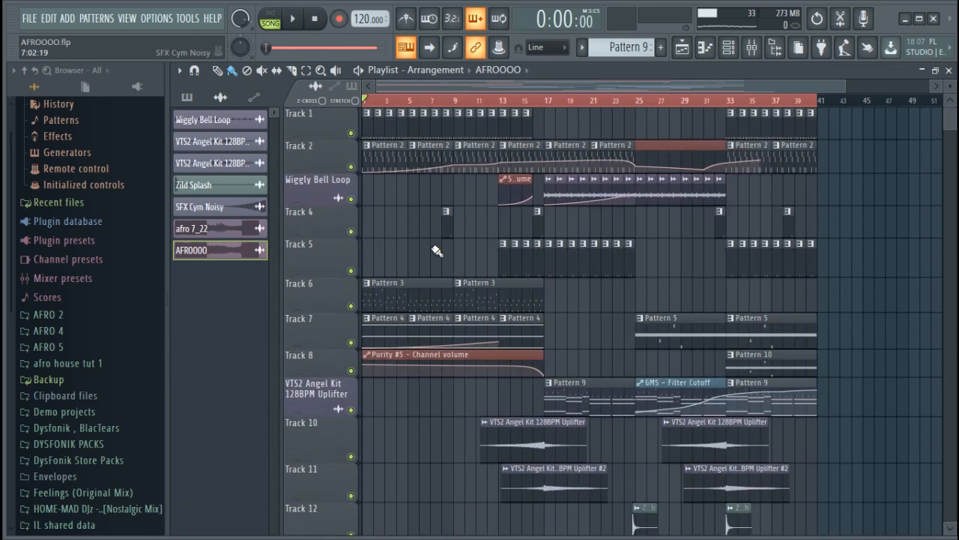
{"action": "scroll", "coordinate": [437, 257], "scroll_direction": "down", "scroll_amount": 8}
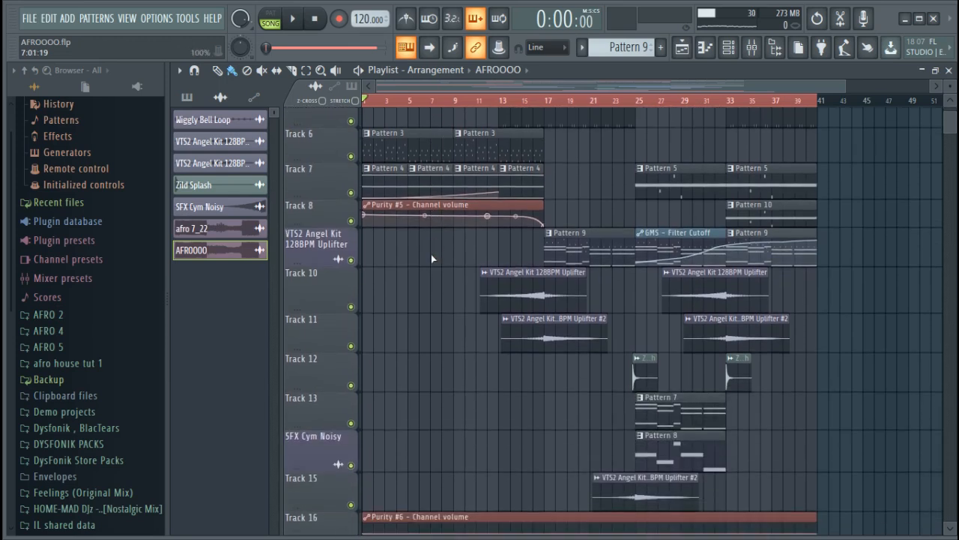
{"action": "scroll", "coordinate": [431, 257], "scroll_direction": "up", "scroll_amount": 10}
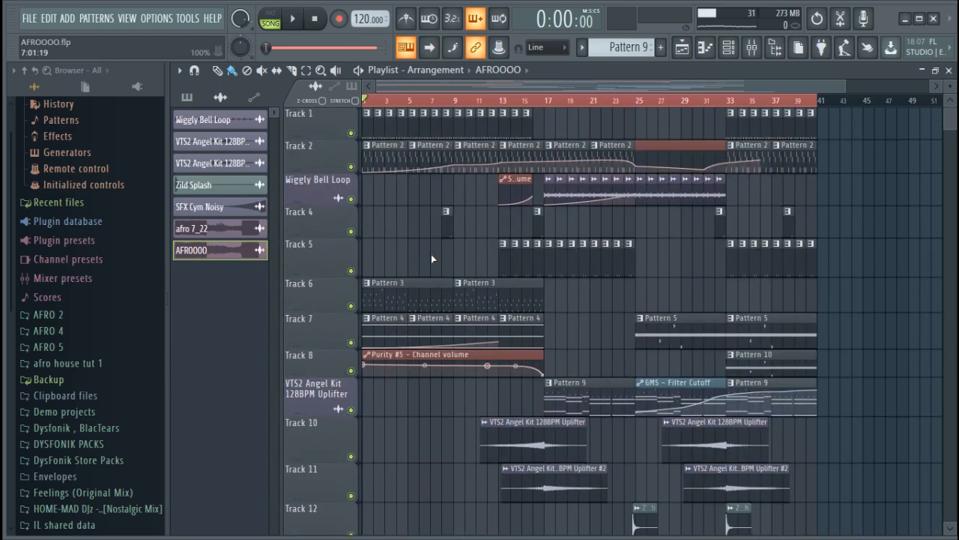
{"action": "scroll", "coordinate": [438, 261], "scroll_direction": "down", "scroll_amount": 9}
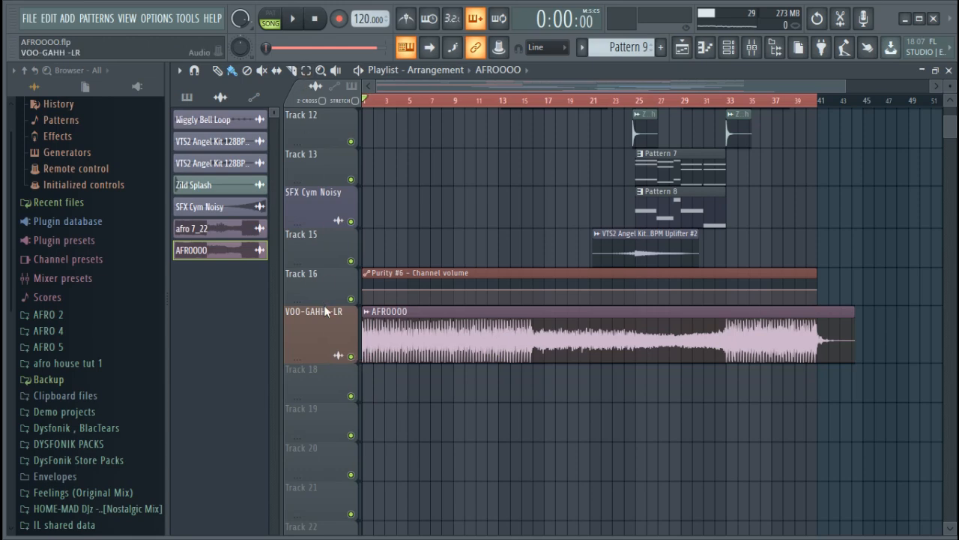
Play the song from the start, examine Pattern 3's Purity #5 notes in the piano roll, return to the playlist and stop playback.
{"action": "key", "text": "space"}
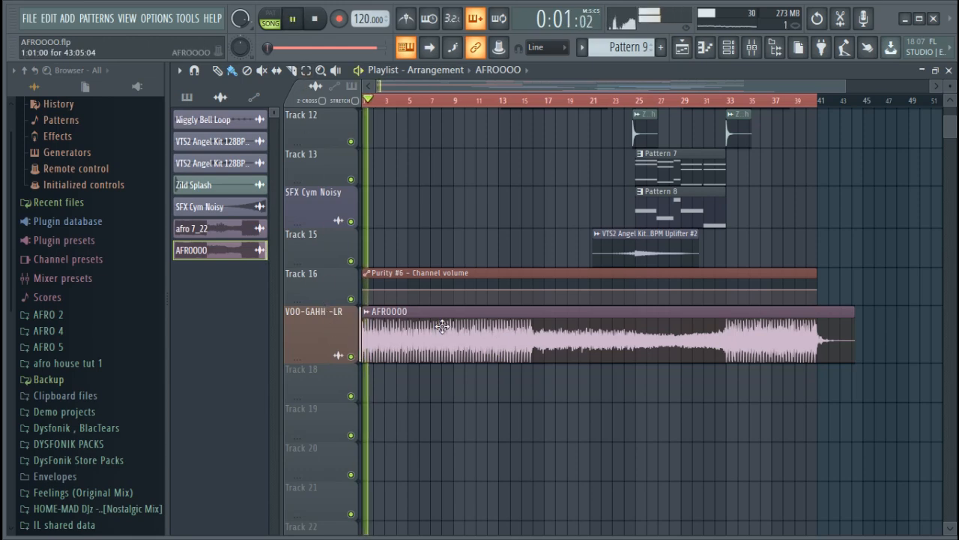
{"action": "scroll", "coordinate": [442, 319], "scroll_direction": "up", "scroll_amount": 10}
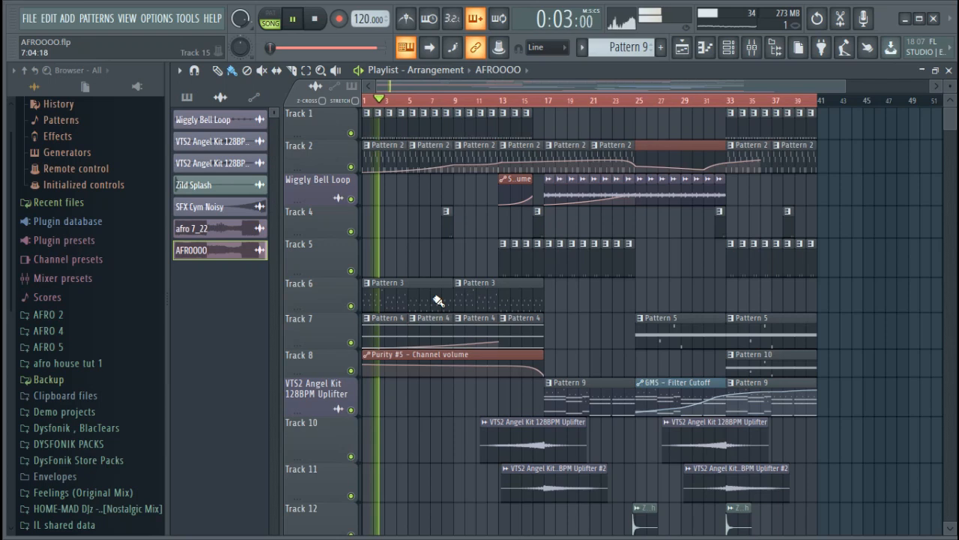
{"action": "left_click", "coordinate": [382, 299]}
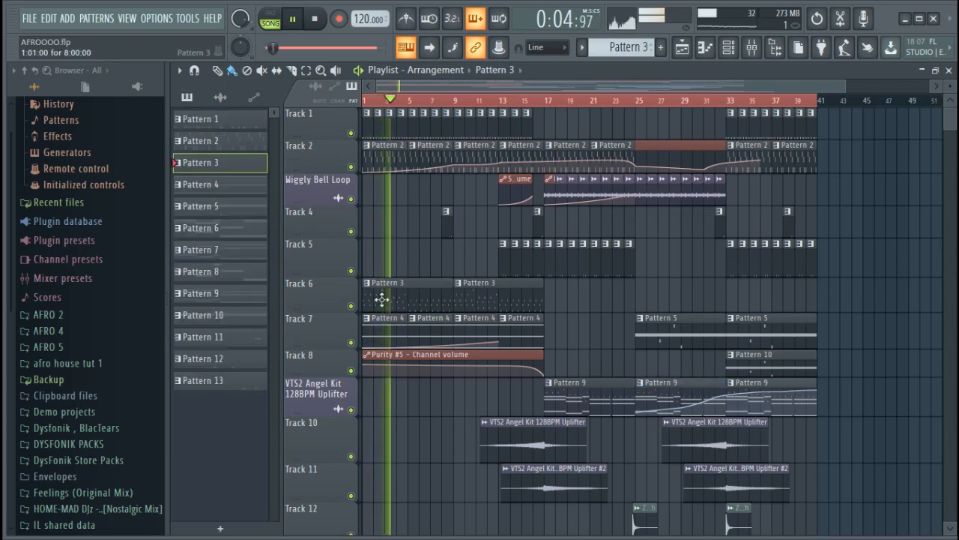
{"action": "double_click", "coordinate": [382, 300]}
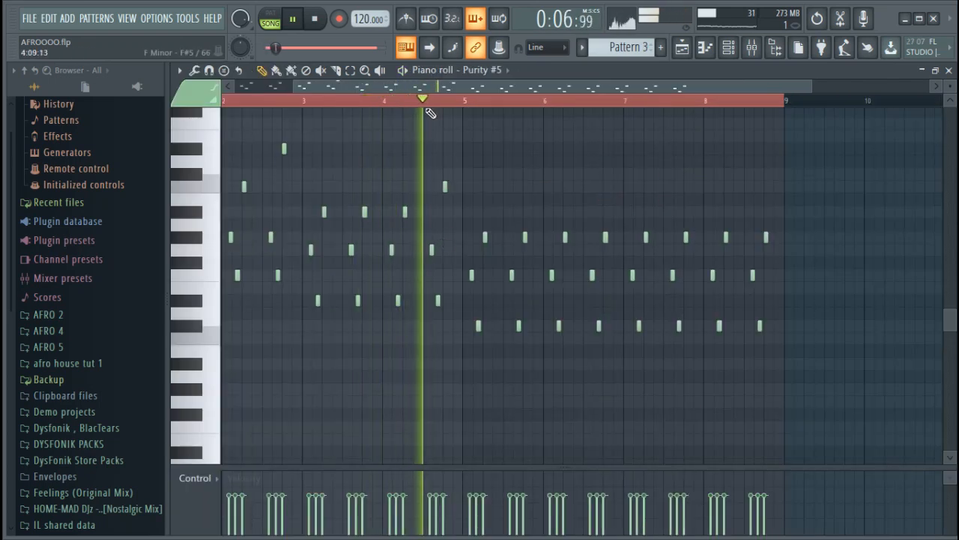
{"action": "scroll", "coordinate": [471, 100], "scroll_direction": "up", "scroll_amount": 4}
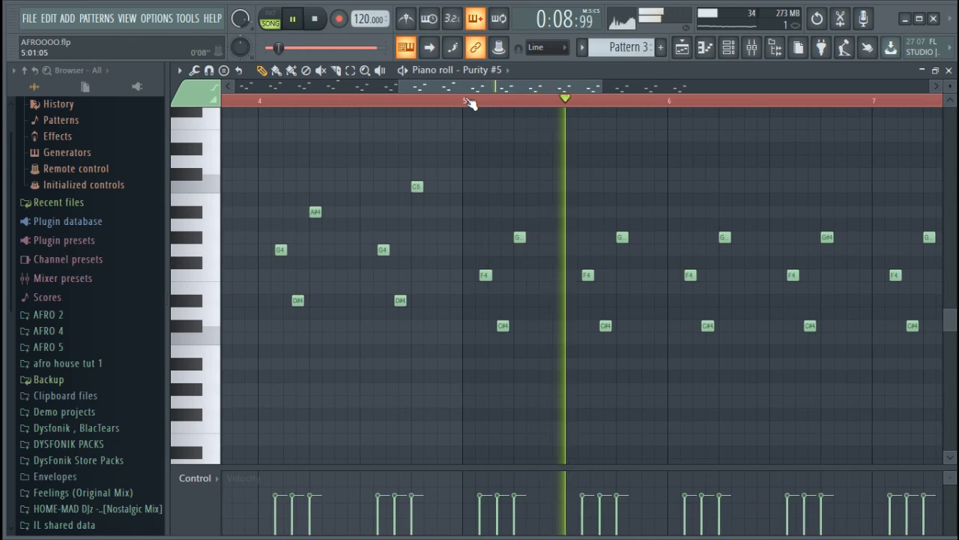
{"action": "left_click", "coordinate": [681, 48]}
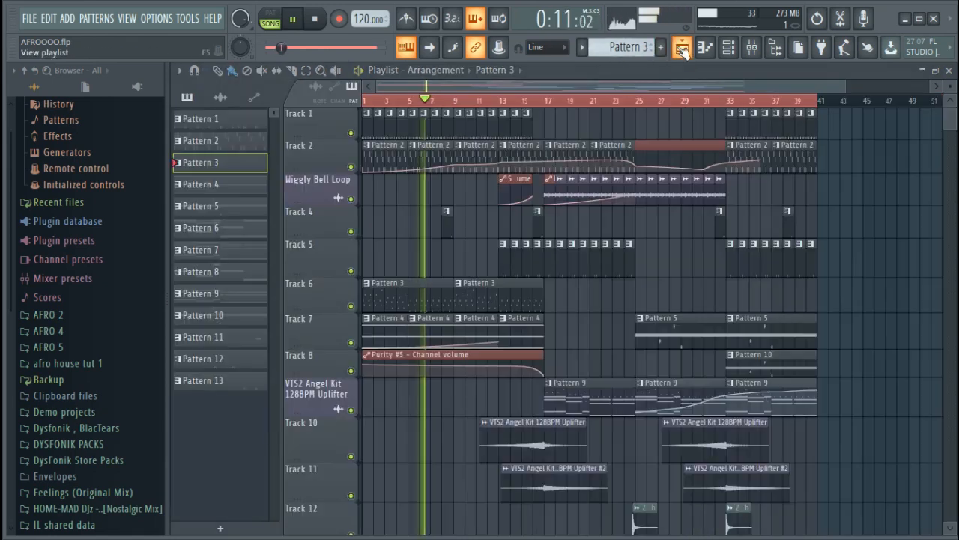
{"action": "scroll", "coordinate": [517, 221], "scroll_direction": "down", "scroll_amount": 1}
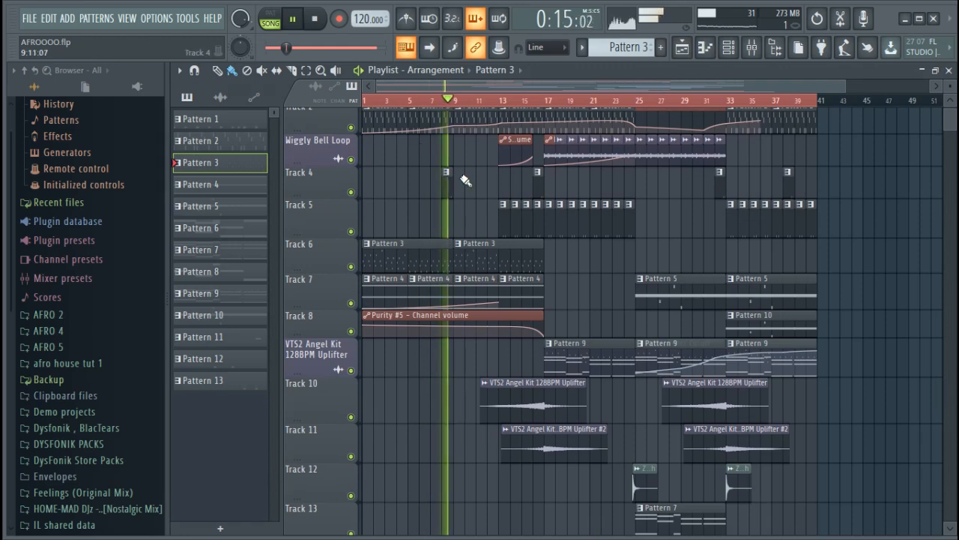
{"action": "key", "text": "space"}
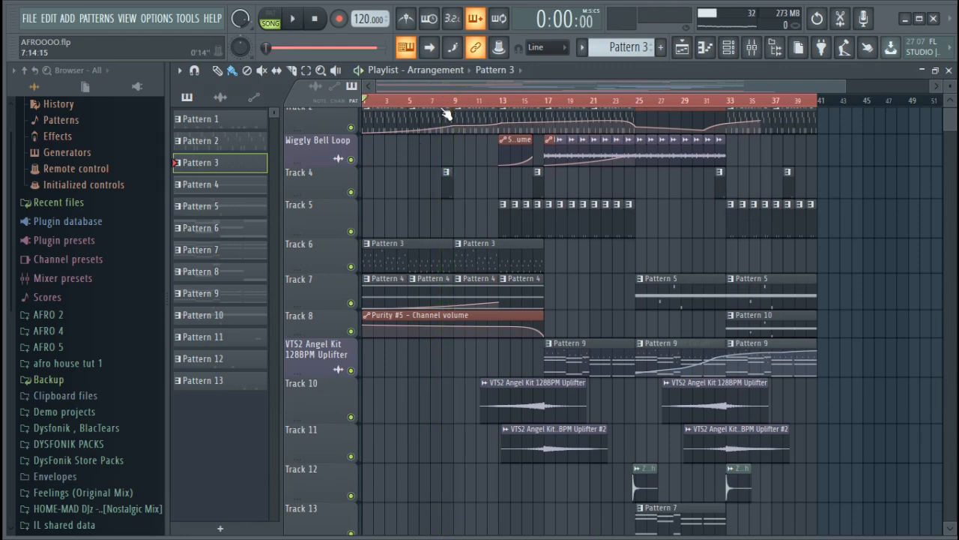
Set the playback position to bar 8 and look closely at the clips around the Pattern 13 fill on Track 4.
{"action": "scroll", "coordinate": [440, 111], "scroll_direction": "up", "scroll_amount": 1}
{"action": "scroll", "coordinate": [440, 112], "scroll_direction": "down", "scroll_amount": 1}
{"action": "scroll", "coordinate": [442, 112], "scroll_direction": "up", "scroll_amount": 1}
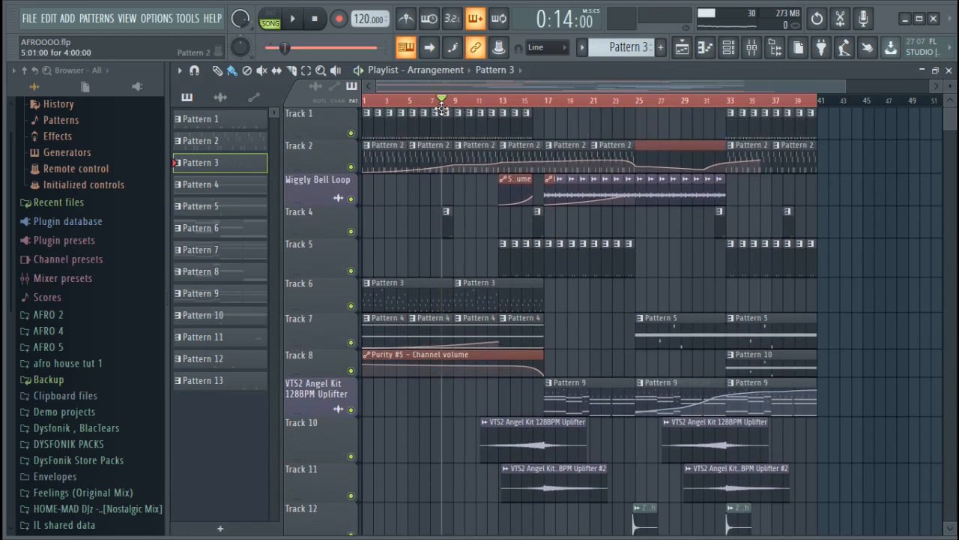
{"action": "scroll", "coordinate": [446, 111], "scroll_direction": "down", "scroll_amount": 4}
{"action": "scroll", "coordinate": [447, 112], "scroll_direction": "up", "scroll_amount": 4, "text": "ctrl"}
{"action": "scroll", "coordinate": [444, 159], "scroll_direction": "up", "scroll_amount": 5}
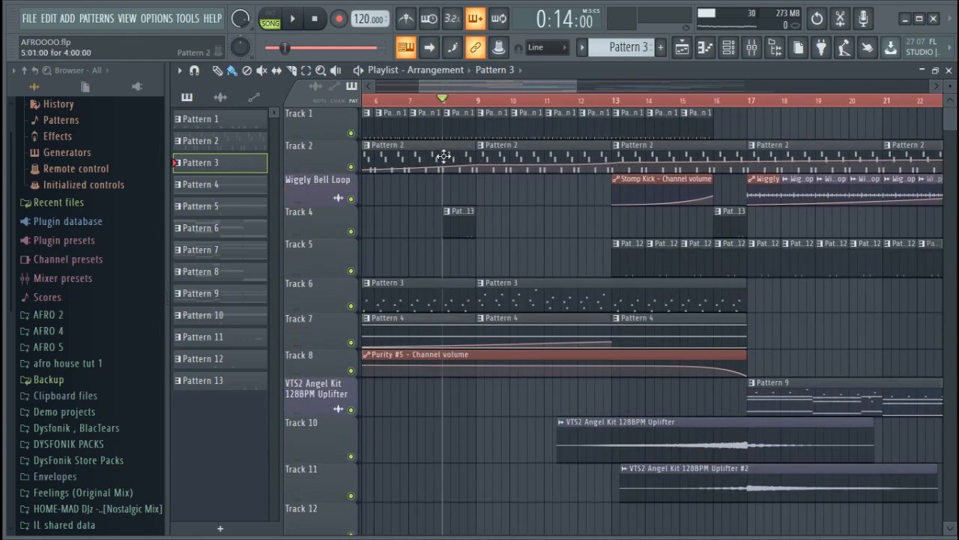
{"action": "scroll", "coordinate": [471, 103], "scroll_direction": "down", "scroll_amount": 5}
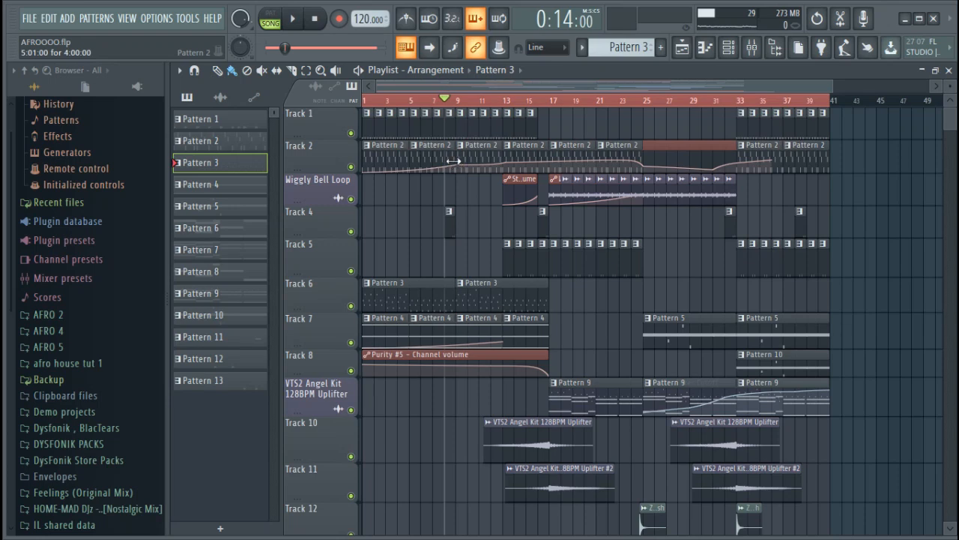
Temporarily enlarge Track 2 and Track 7 to examine their automation curves, shrinking each again.
{"action": "left_click_drag", "start_coordinate": [329, 195], "coordinate": [333, 259]}
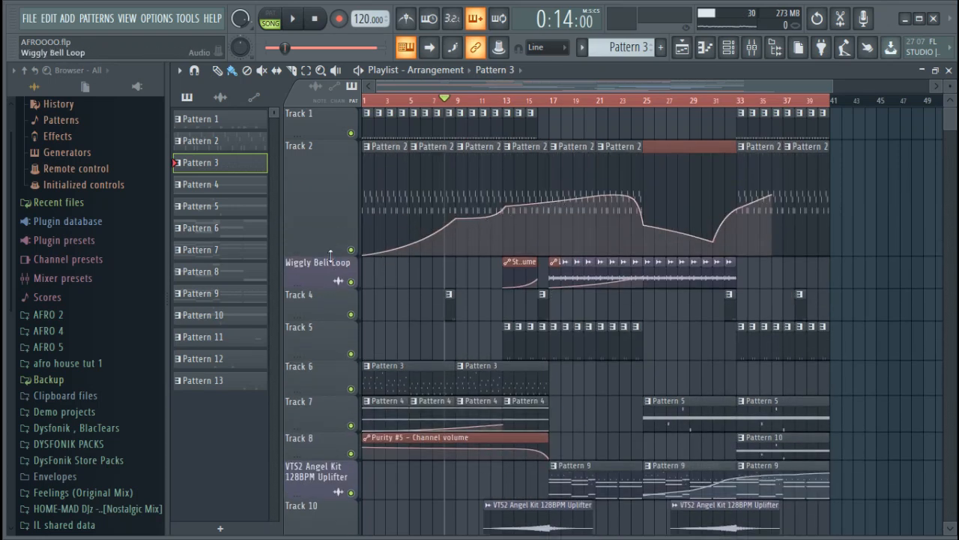
{"action": "left_click_drag", "start_coordinate": [326, 231], "coordinate": [332, 191]}
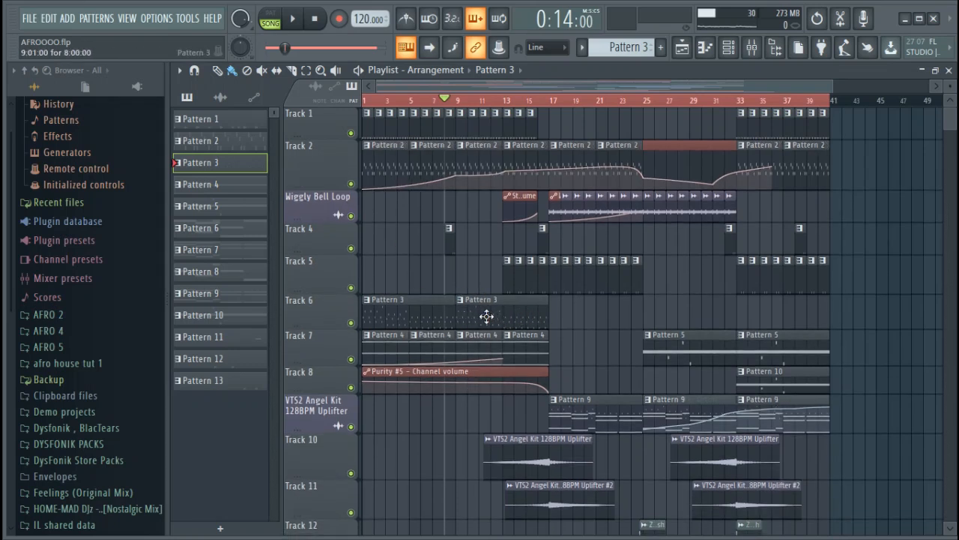
{"action": "scroll", "coordinate": [512, 340], "scroll_direction": "down", "scroll_amount": 4}
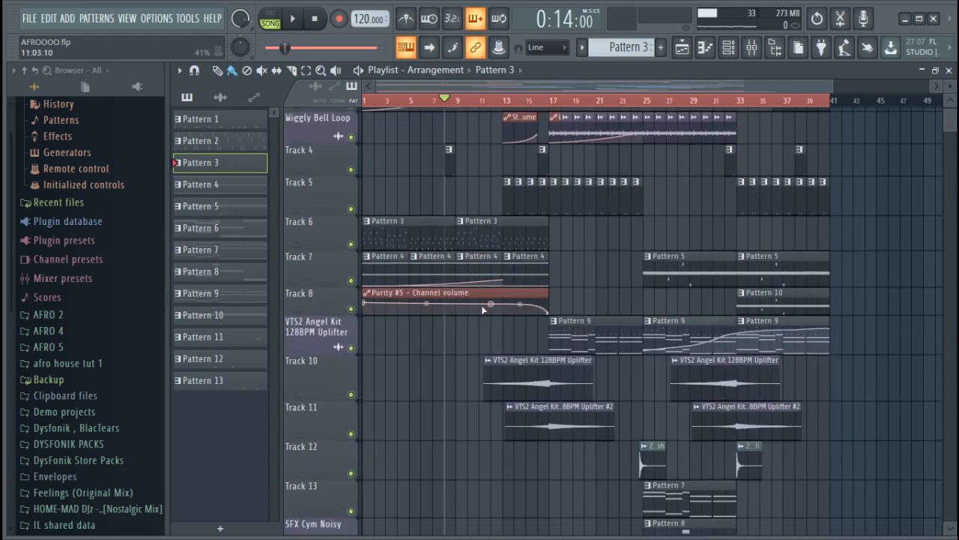
{"action": "left_click_drag", "start_coordinate": [304, 284], "coordinate": [304, 374]}
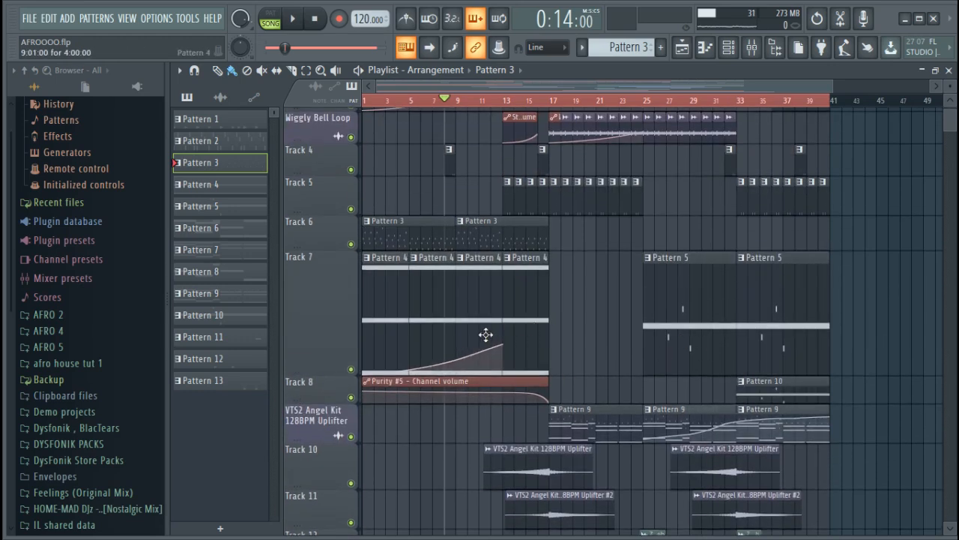
{"action": "left_click_drag", "start_coordinate": [308, 371], "coordinate": [324, 290]}
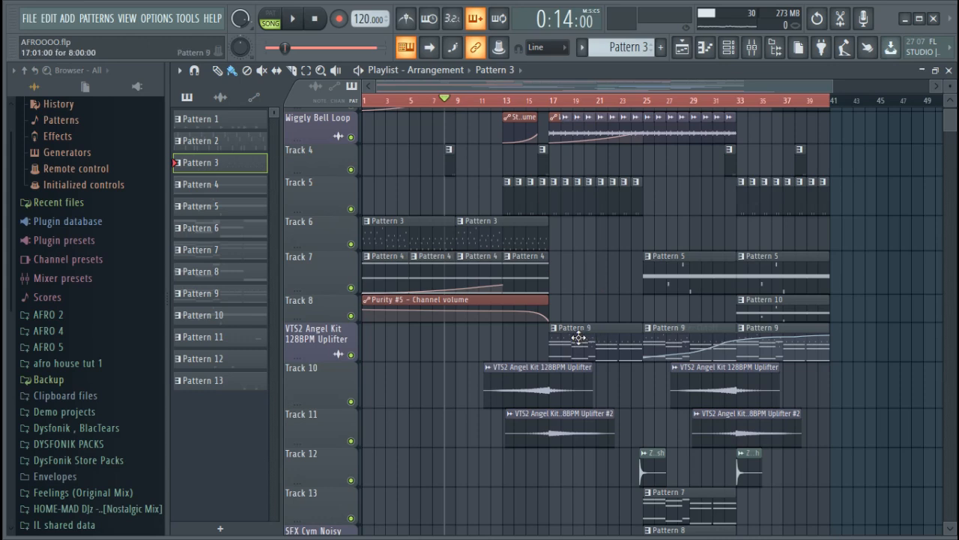
Inspect the transition around bar 17, play the arrangement from bar 8 and raise the system volume.
{"action": "scroll", "coordinate": [551, 110], "scroll_direction": "up", "scroll_amount": 5}
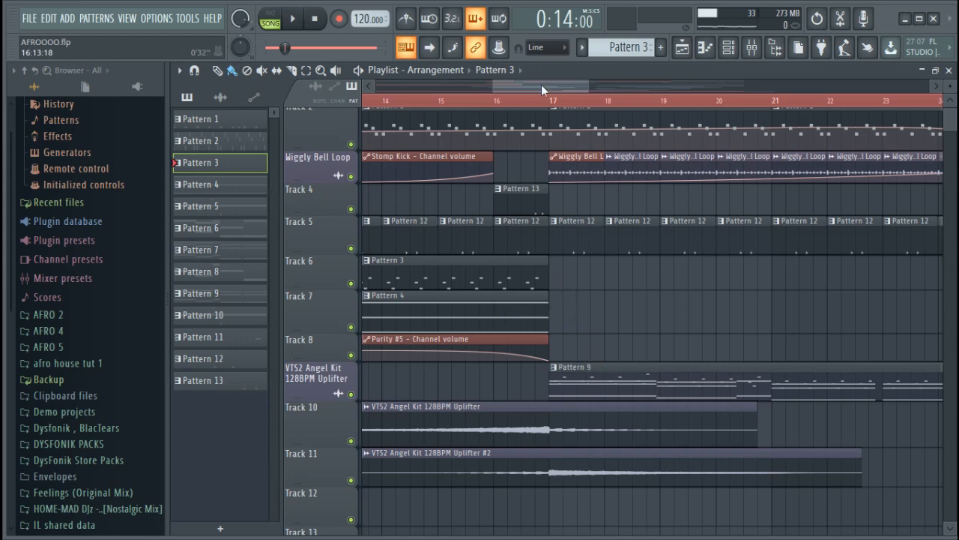
{"action": "scroll", "coordinate": [551, 111], "scroll_direction": "down", "scroll_amount": 6}
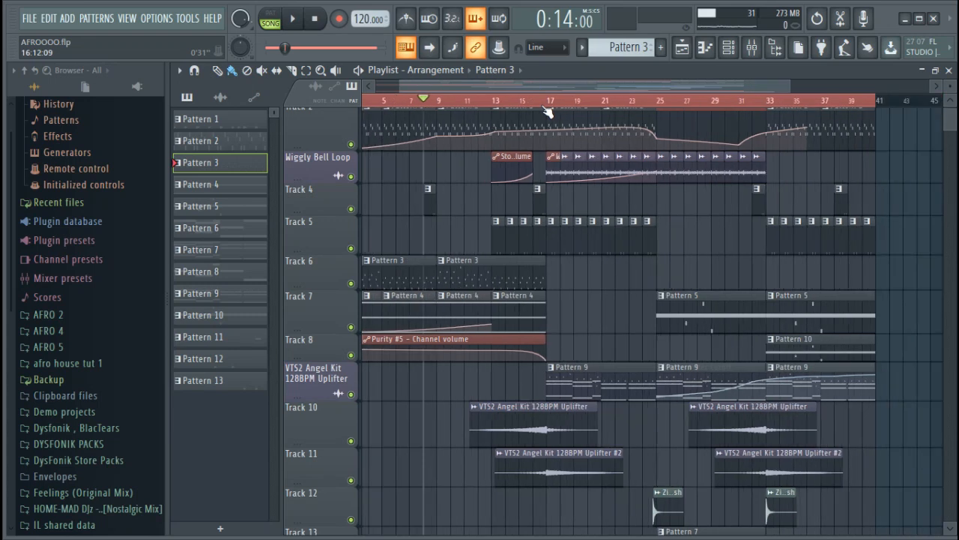
{"action": "key", "text": "space"}
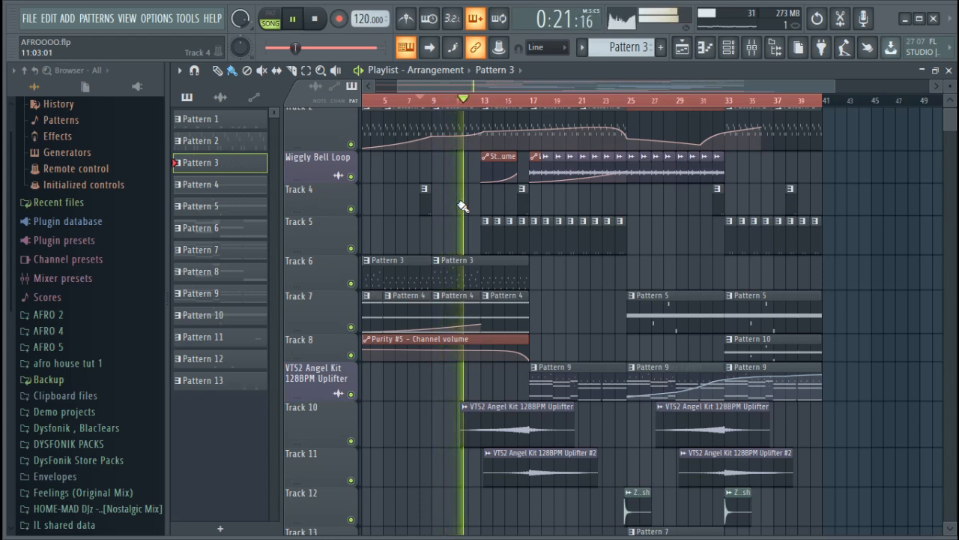
{"action": "key", "text": "XF86AudioRaiseVolume"}
{"action": "key", "text": "XF86AudioRaiseVolume"}
{"action": "key", "text": "XF86AudioRaiseVolume"}
{"action": "key", "text": "XF86AudioRaiseVolume"}
{"action": "key", "text": "XF86AudioRaiseVolume"}
{"action": "key", "text": "XF86AudioRaiseVolume"}
{"action": "key", "text": "XF86AudioRaiseVolume"}
{"action": "key", "text": "XF86AudioRaiseVolume"}
{"action": "key", "text": "XF86AudioRaiseVolume"}
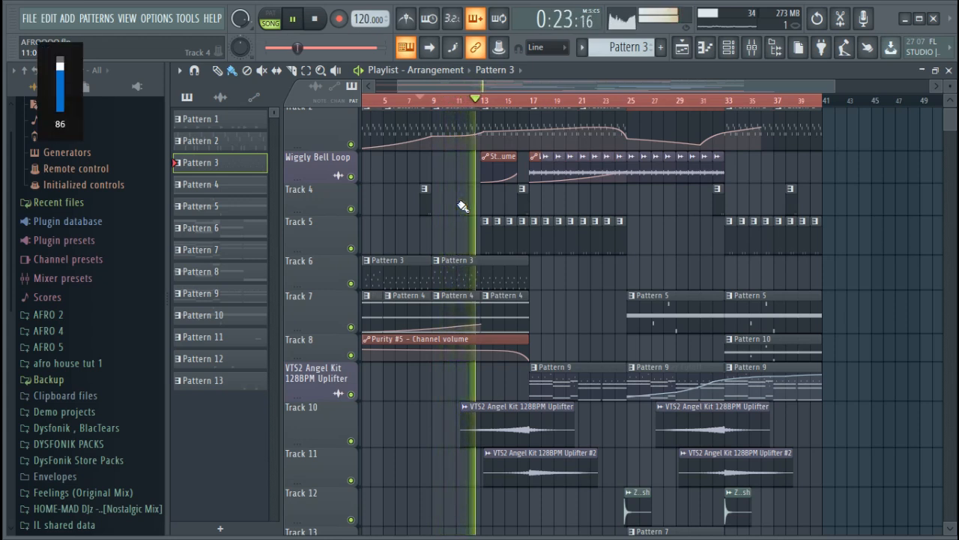
{"action": "key", "text": "XF86AudioRaiseVolume"}
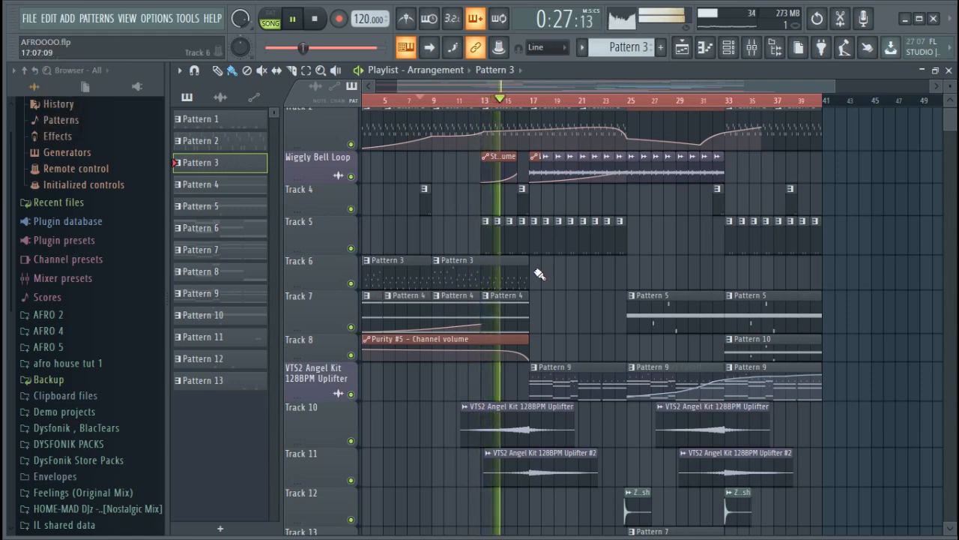
Follow the playing arrangement past bar 17 down through the lower tracks to the rendered audio clip.
{"action": "scroll", "coordinate": [558, 277], "scroll_direction": "down", "scroll_amount": 3}
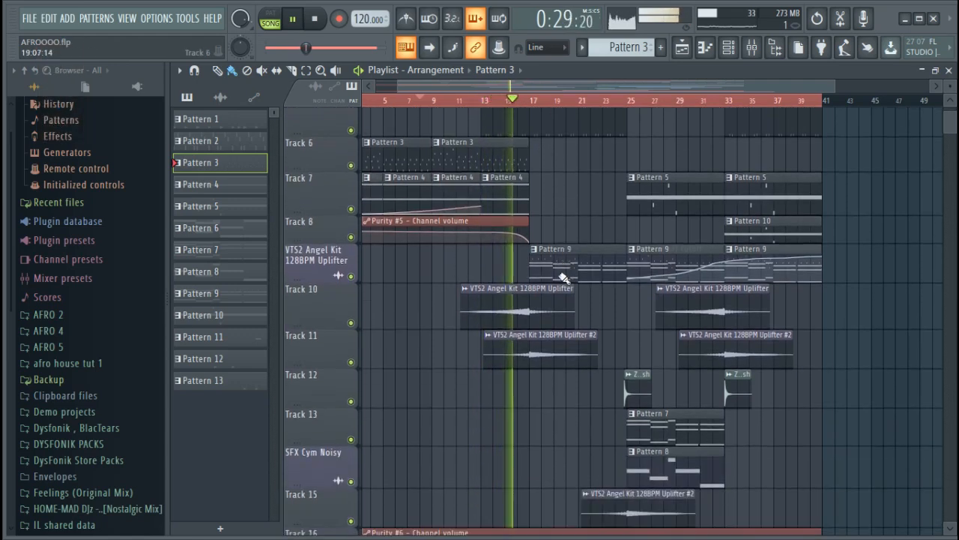
{"action": "scroll", "coordinate": [577, 285], "scroll_direction": "down", "scroll_amount": 1}
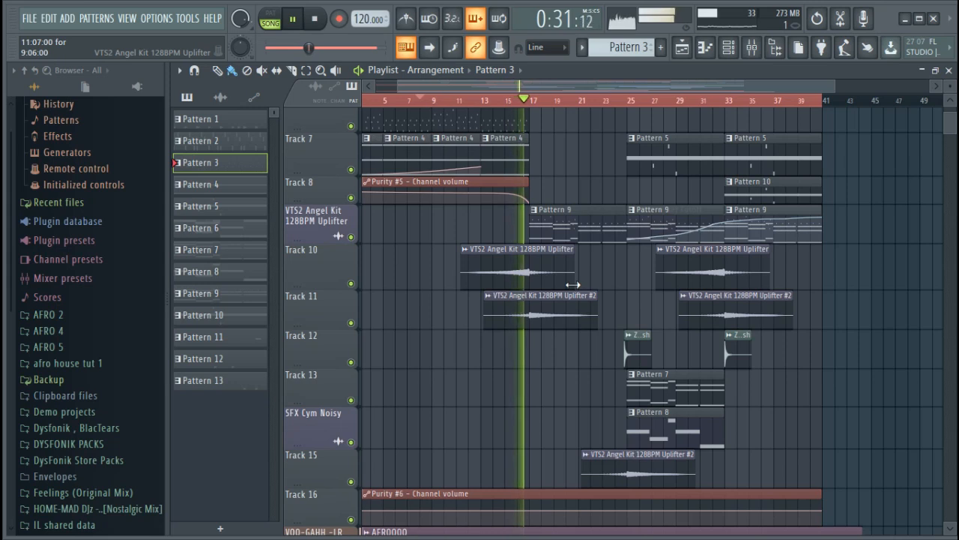
{"action": "scroll", "coordinate": [609, 290], "scroll_direction": "down", "scroll_amount": 1}
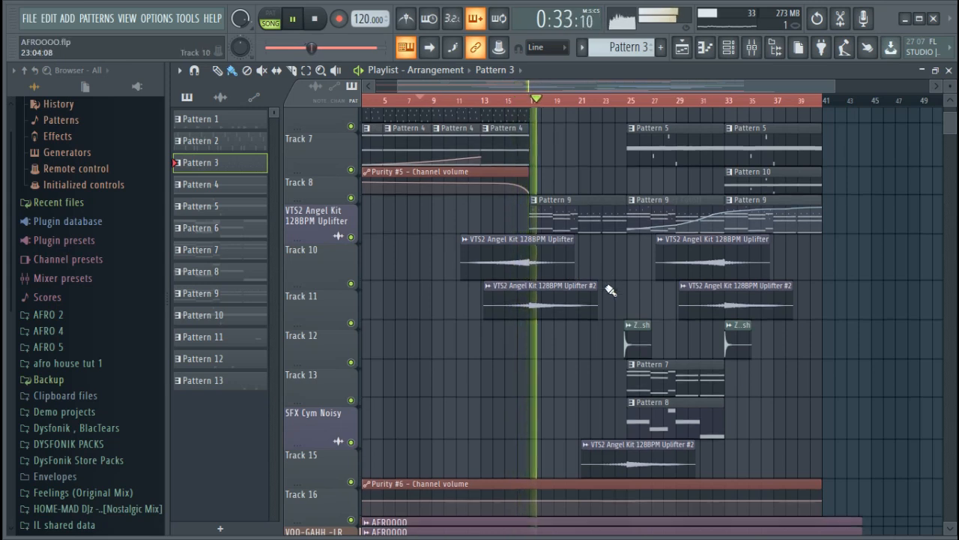
{"action": "scroll", "coordinate": [611, 287], "scroll_direction": "down", "scroll_amount": 1}
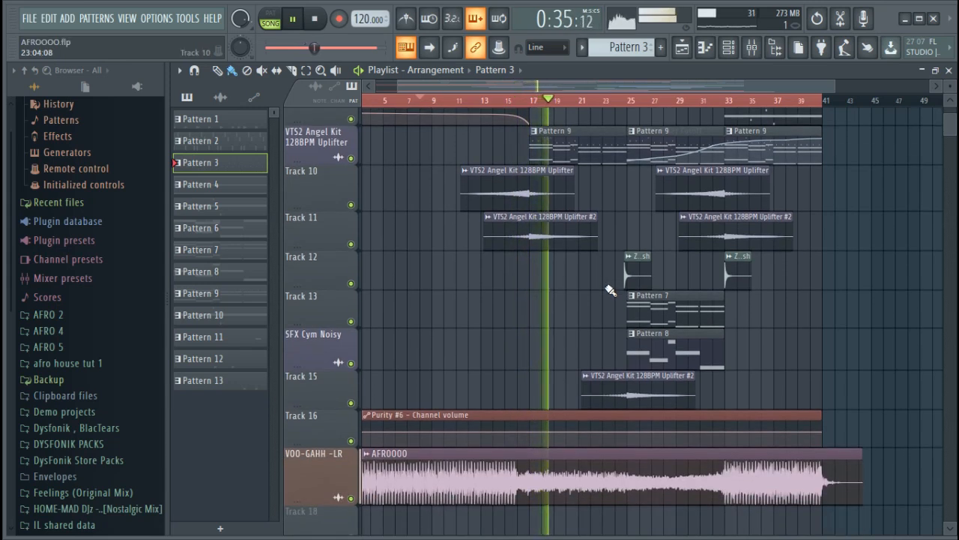
Examine Pattern 9's Purity #3 chord notes in the piano roll during playback and return to the playlist.
{"action": "scroll", "coordinate": [613, 255], "scroll_direction": "up", "scroll_amount": 1}
{"action": "double_click", "coordinate": [594, 194]}
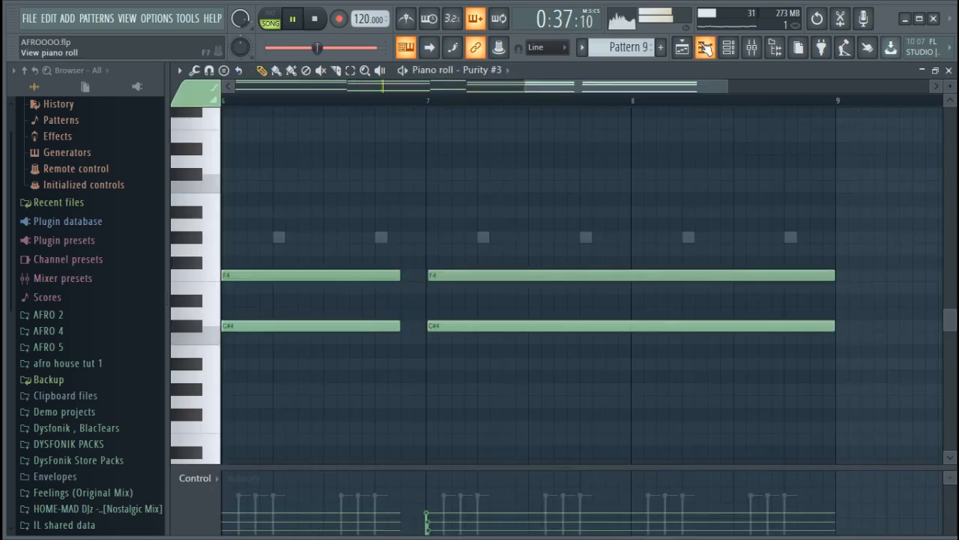
{"action": "scroll", "coordinate": [666, 103], "scroll_direction": "down", "scroll_amount": 4}
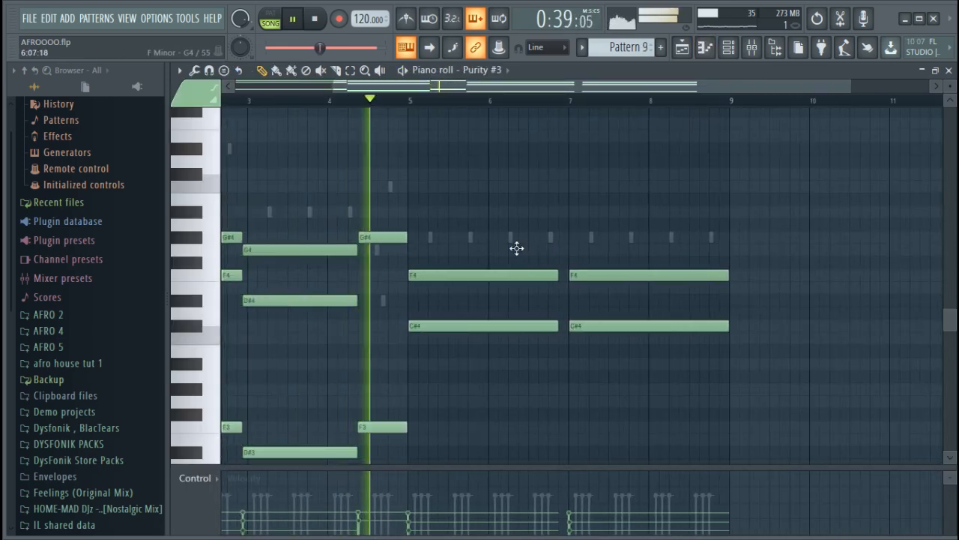
{"action": "scroll", "coordinate": [517, 249], "scroll_direction": "down", "scroll_amount": 3}
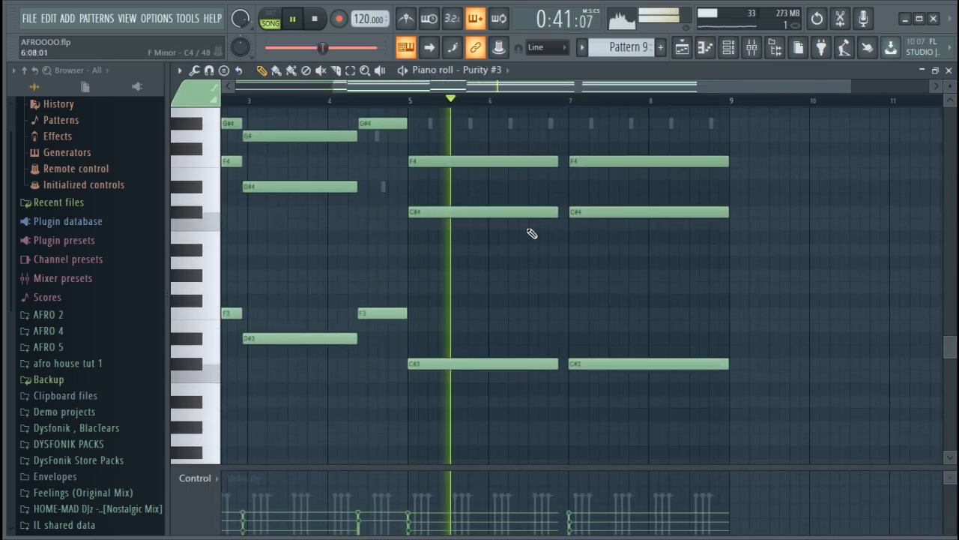
{"action": "scroll", "coordinate": [553, 106], "scroll_direction": "down", "scroll_amount": 2}
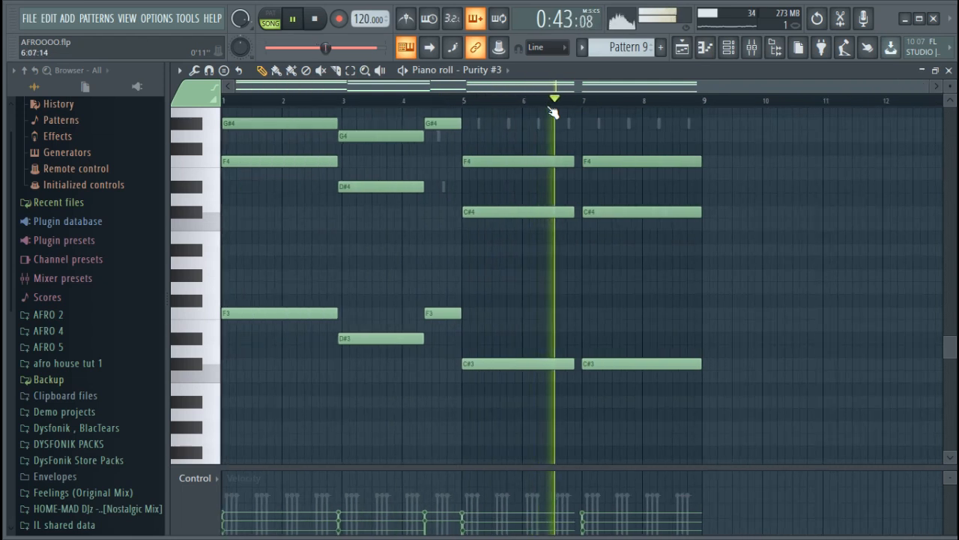
{"action": "left_click", "coordinate": [682, 49]}
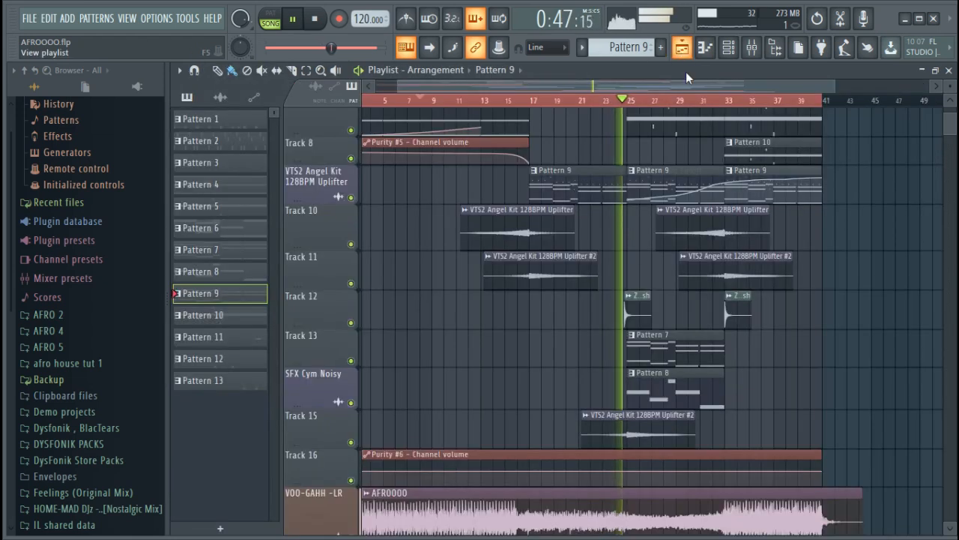
{"action": "scroll", "coordinate": [603, 87], "scroll_direction": "up", "scroll_amount": 4}
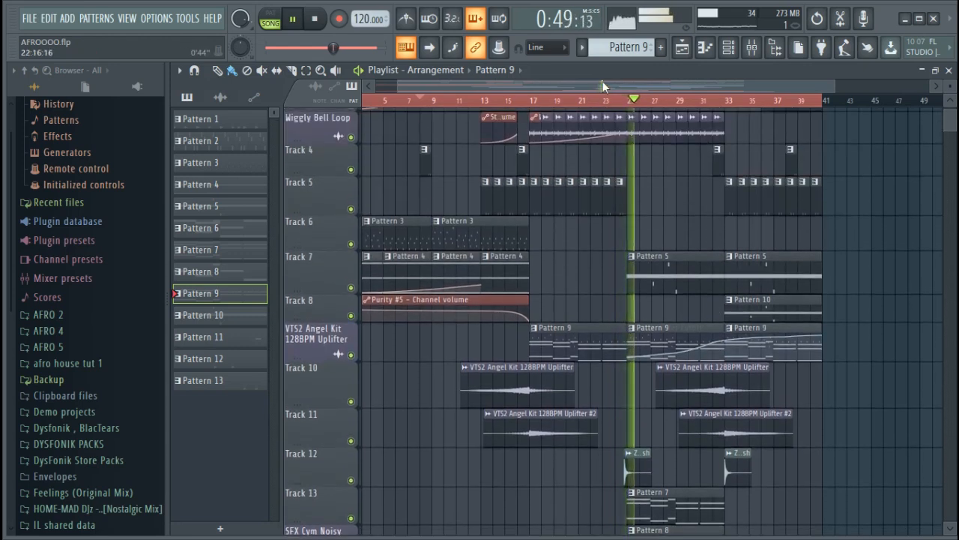
Examine Pattern 8's Sakura notes in the piano roll during playback and return to the playlist.
{"action": "scroll", "coordinate": [608, 217], "scroll_direction": "down", "scroll_amount": 5}
{"action": "left_click", "coordinate": [528, 344]}
{"action": "left_click", "coordinate": [729, 51]}
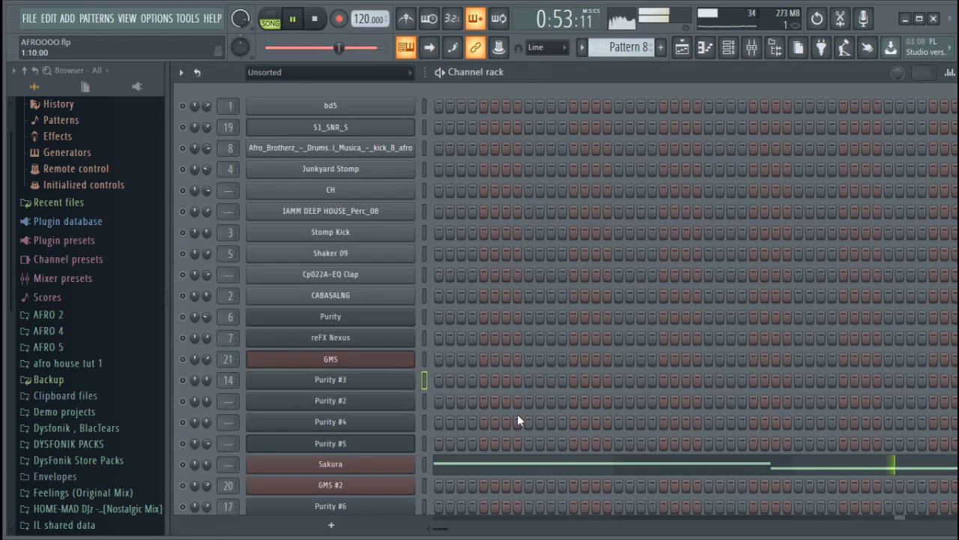
{"action": "scroll", "coordinate": [516, 418], "scroll_direction": "down", "scroll_amount": 1}
{"action": "left_click", "coordinate": [522, 453]}
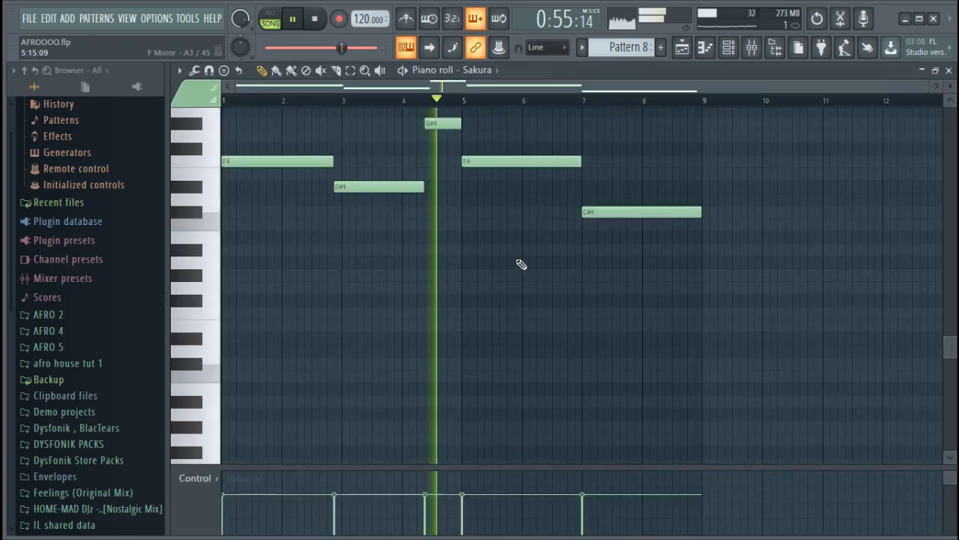
{"action": "scroll", "coordinate": [509, 100], "scroll_direction": "up", "scroll_amount": 2}
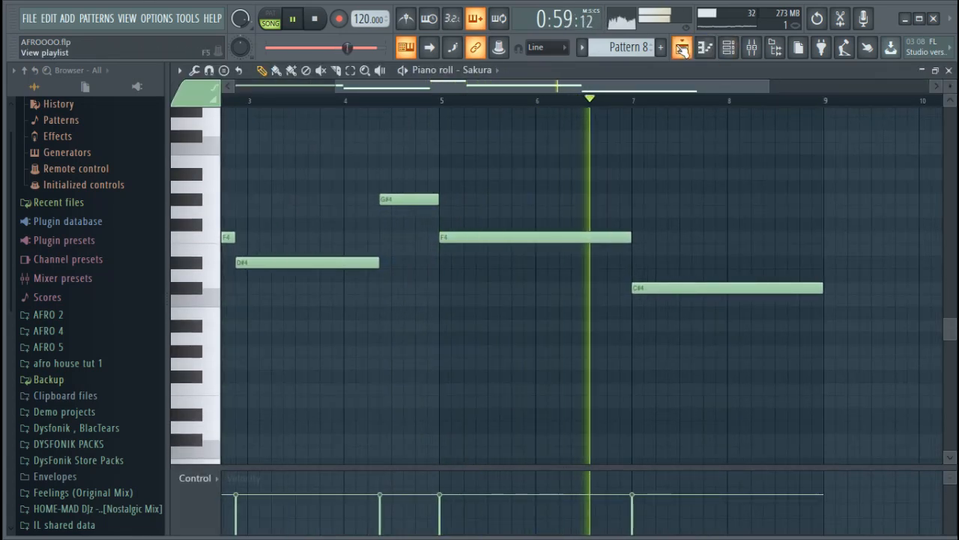
{"action": "left_click", "coordinate": [682, 47]}
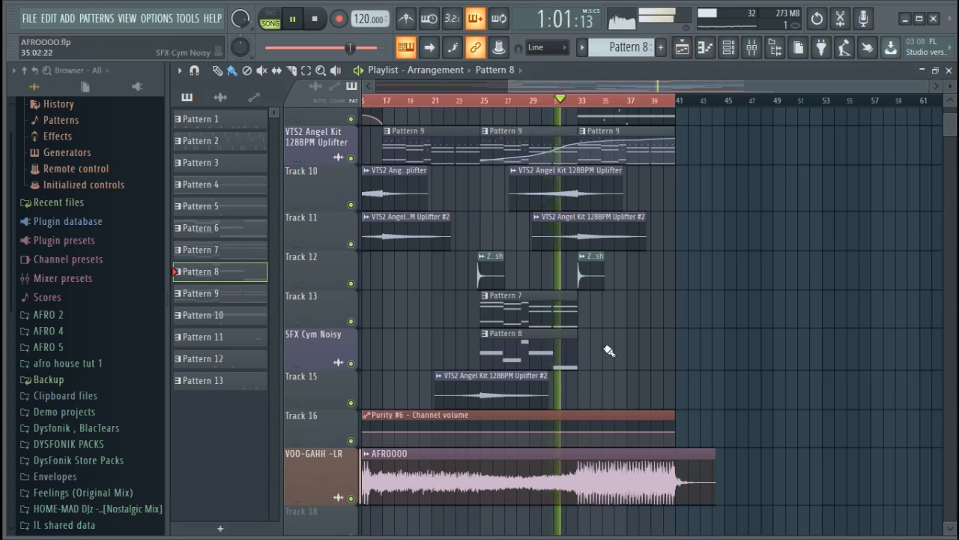
Follow the playing arrangement past bar 33 across the middle and lower tracks.
{"action": "scroll", "coordinate": [608, 350], "scroll_direction": "up", "scroll_amount": 2}
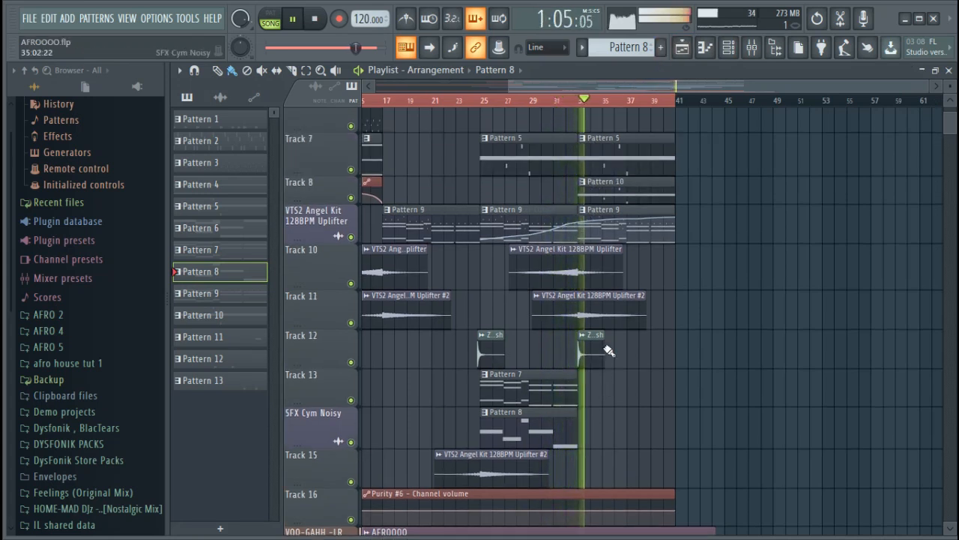
{"action": "scroll", "coordinate": [608, 350], "scroll_direction": "down", "scroll_amount": 3}
{"action": "scroll", "coordinate": [608, 350], "scroll_direction": "down", "scroll_amount": 1}
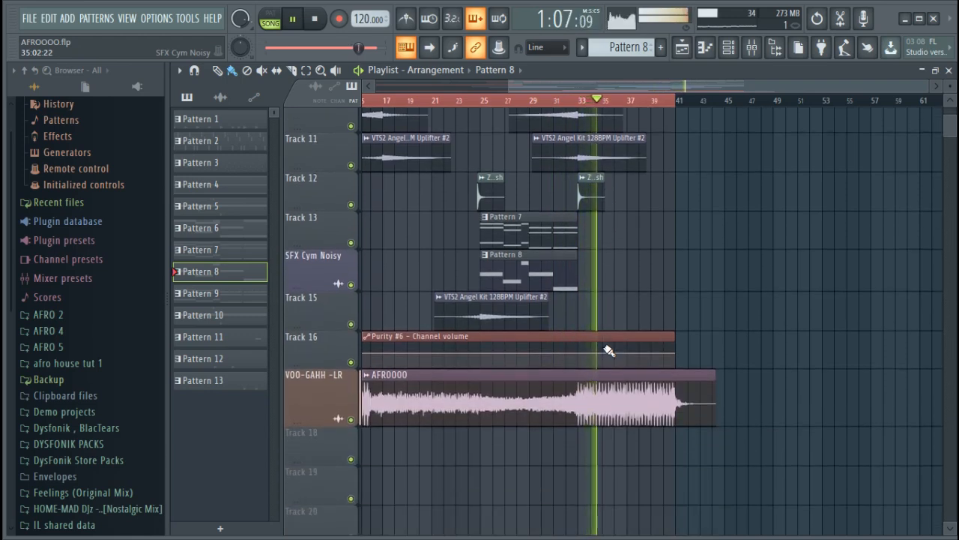
{"action": "scroll", "coordinate": [632, 105], "scroll_direction": "down", "scroll_amount": 2}
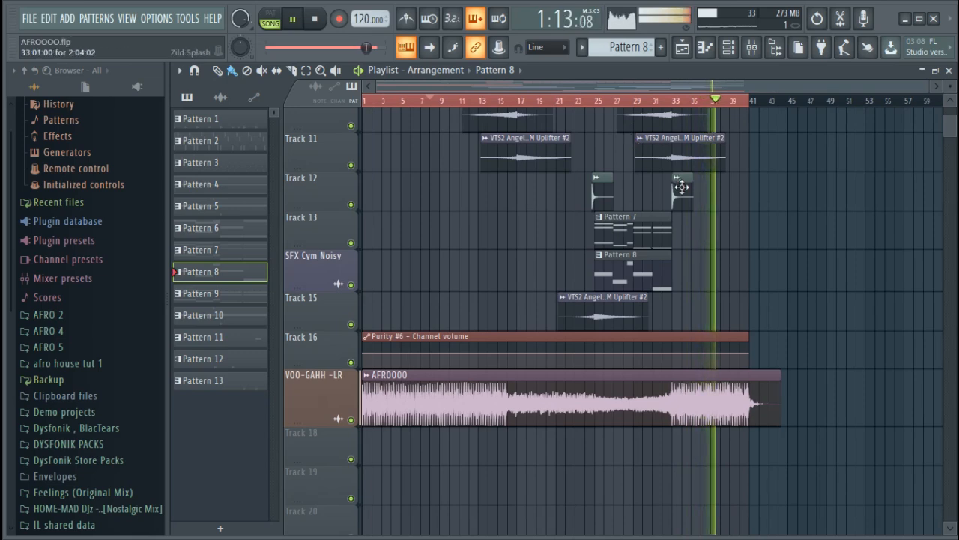
{"action": "scroll", "coordinate": [765, 217], "scroll_direction": "up", "scroll_amount": 4}
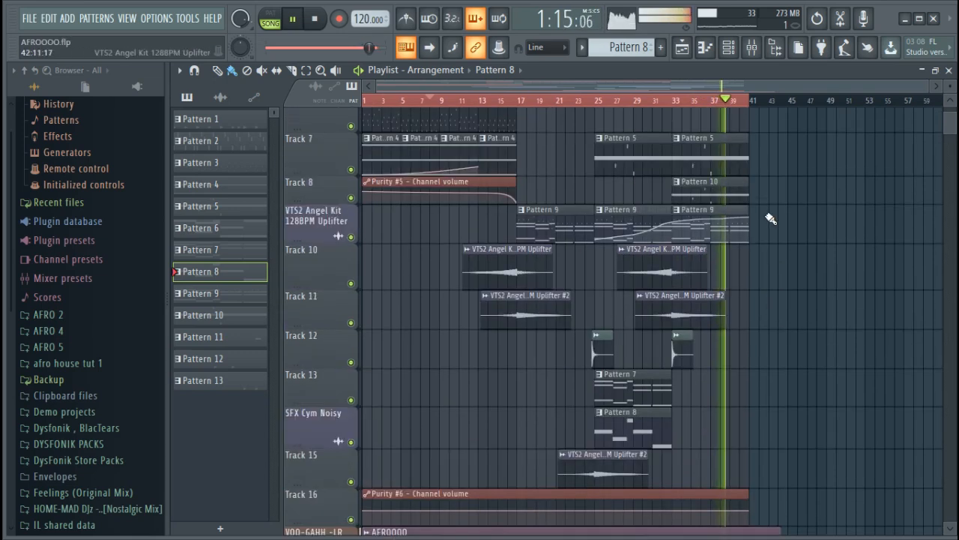
{"action": "scroll", "coordinate": [749, 209], "scroll_direction": "down", "scroll_amount": 3}
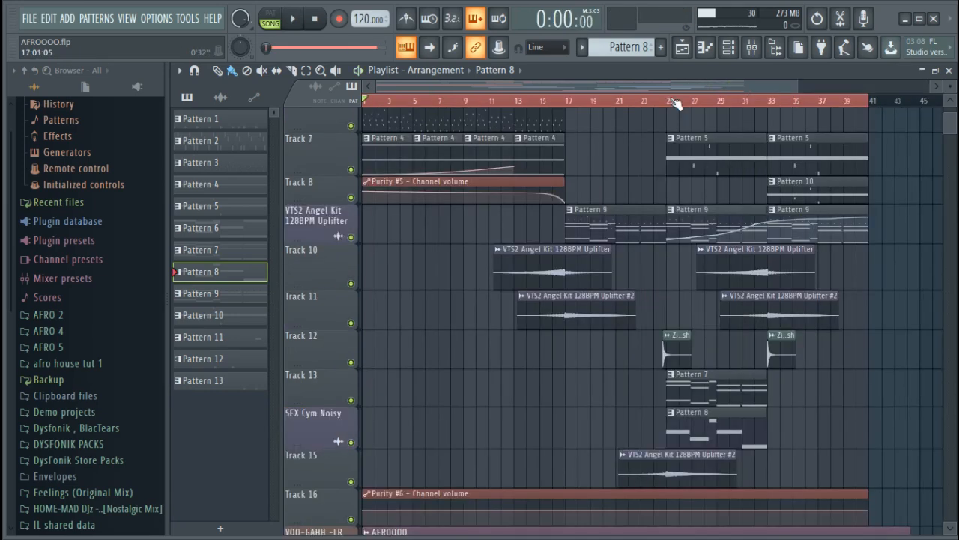
Review the stopped arrangement from Track 1 downward and look closer at the section from bar 17.
{"action": "scroll", "coordinate": [675, 104], "scroll_direction": "down", "scroll_amount": 1}
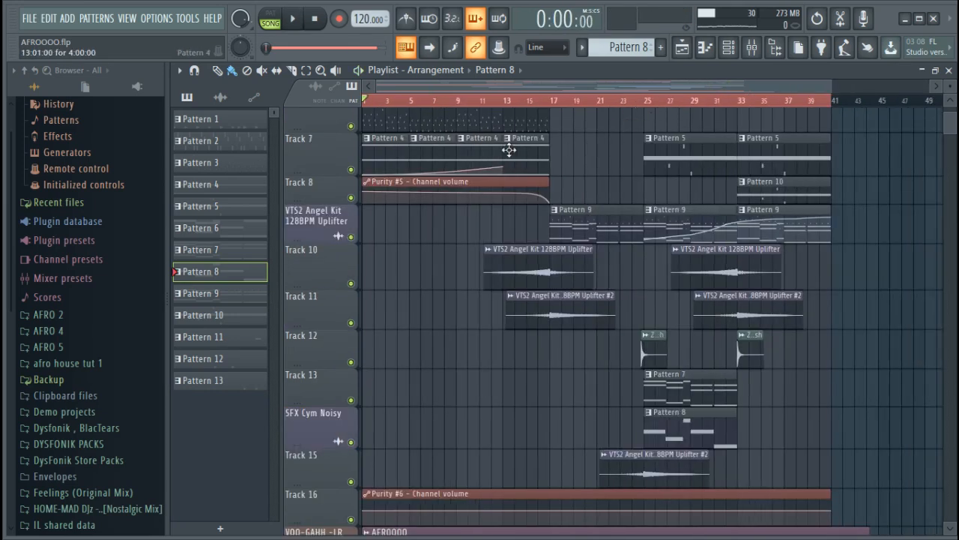
{"action": "scroll", "coordinate": [432, 171], "scroll_direction": "up", "scroll_amount": 5}
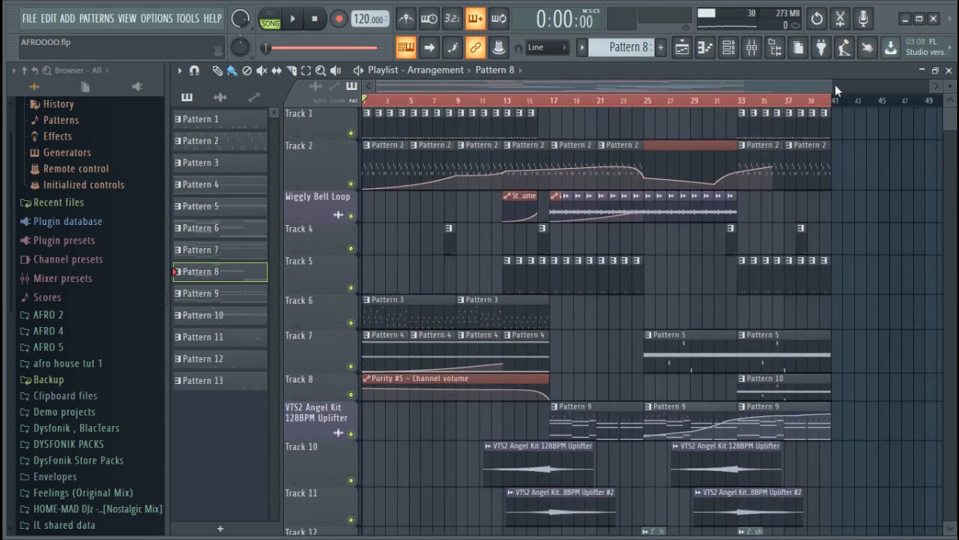
{"action": "left_click_drag", "start_coordinate": [828, 86], "coordinate": [879, 123]}
{"action": "scroll", "coordinate": [725, 272], "scroll_direction": "down", "scroll_amount": 1}
{"action": "scroll", "coordinate": [725, 272], "scroll_direction": "down", "scroll_amount": 4}
{"action": "scroll", "coordinate": [573, 108], "scroll_direction": "up", "scroll_amount": 6}
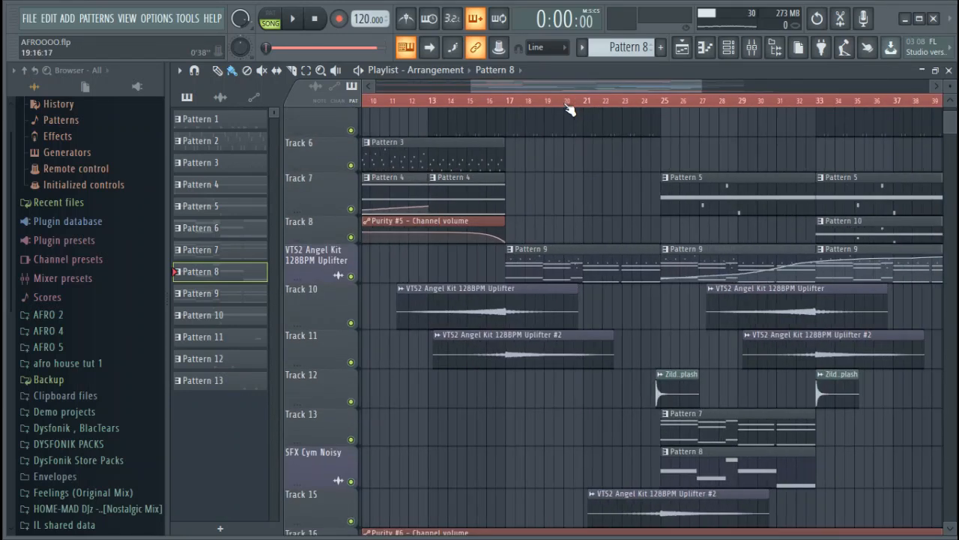
Open Pattern 9's Purity #3 chords in the piano roll and examine the notes across all eight bars.
{"action": "left_click", "coordinate": [551, 263]}
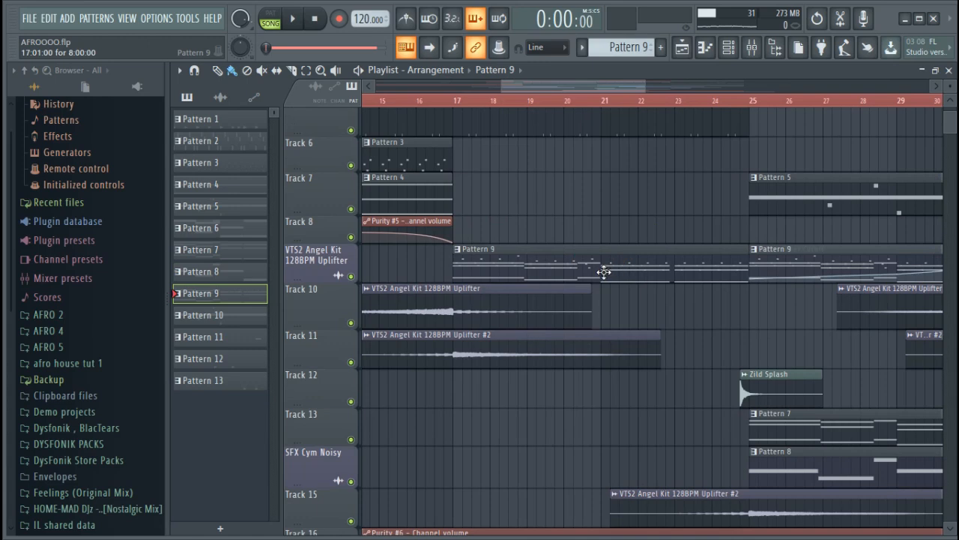
{"action": "left_click", "coordinate": [727, 47]}
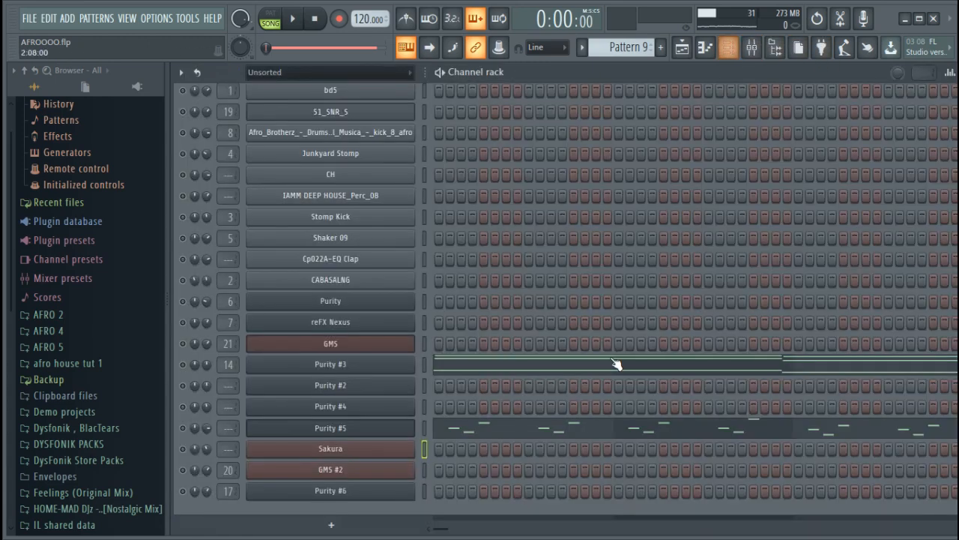
{"action": "left_click", "coordinate": [423, 427]}
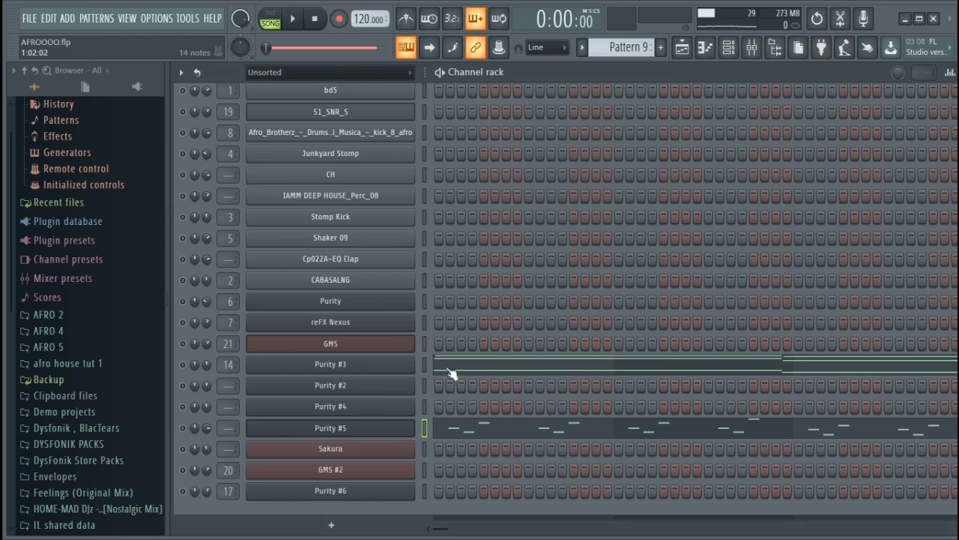
{"action": "left_click", "coordinate": [451, 372]}
{"action": "scroll", "coordinate": [396, 311], "scroll_direction": "down", "scroll_amount": 2}
{"action": "left_click_drag", "start_coordinate": [489, 89], "coordinate": [352, 85]}
{"action": "scroll", "coordinate": [325, 175], "scroll_direction": "up", "scroll_amount": 2}
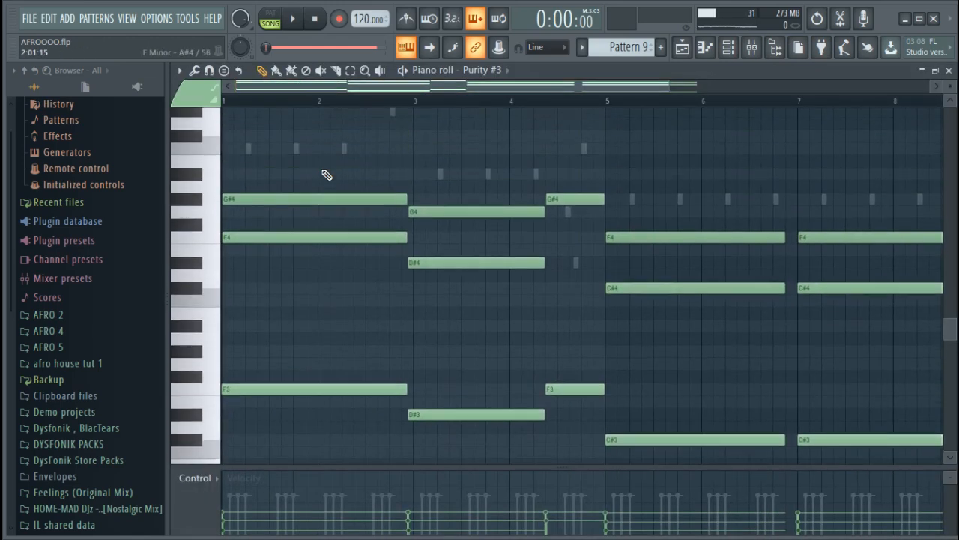
{"action": "scroll", "coordinate": [327, 175], "scroll_direction": "down", "scroll_amount": 1}
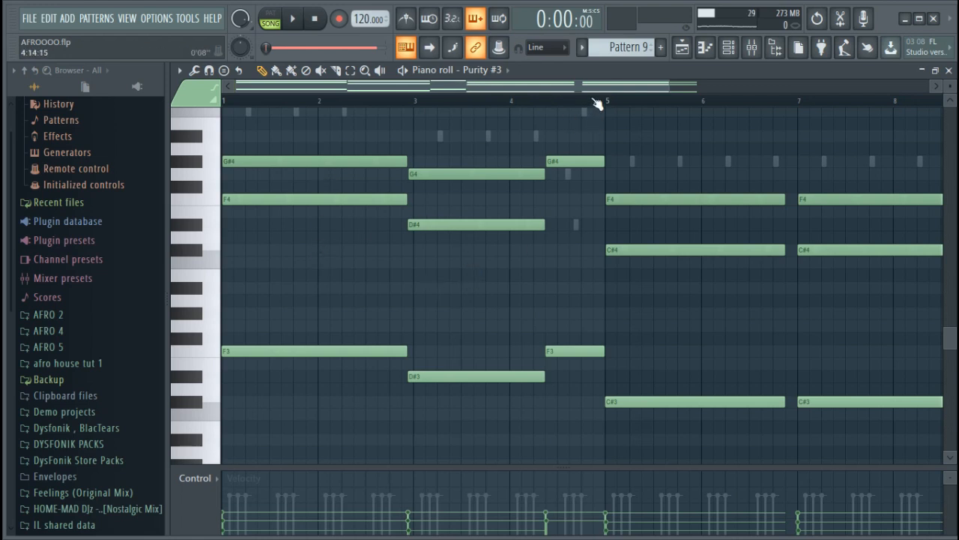
{"action": "scroll", "coordinate": [596, 103], "scroll_direction": "down", "scroll_amount": 3}
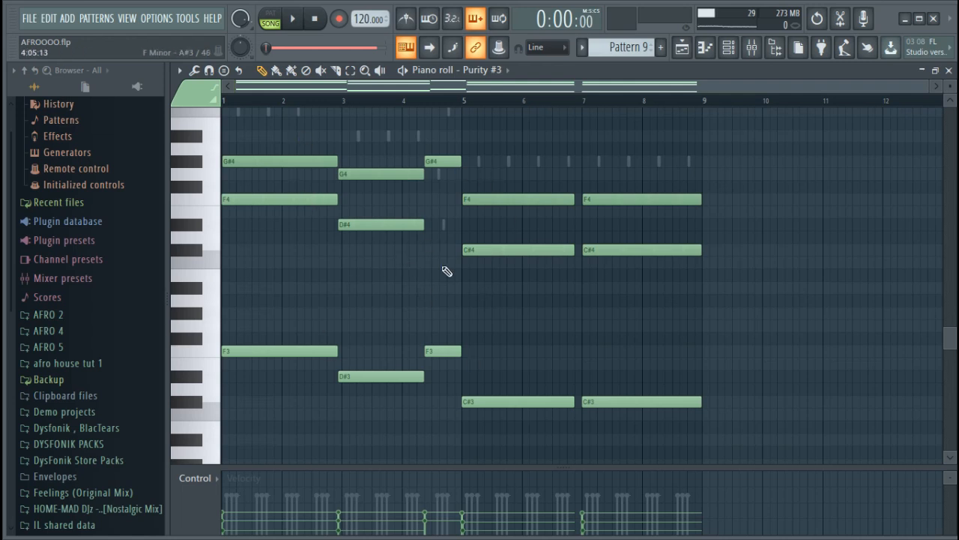
{"action": "scroll", "coordinate": [740, 361], "scroll_direction": "down", "scroll_amount": 3}
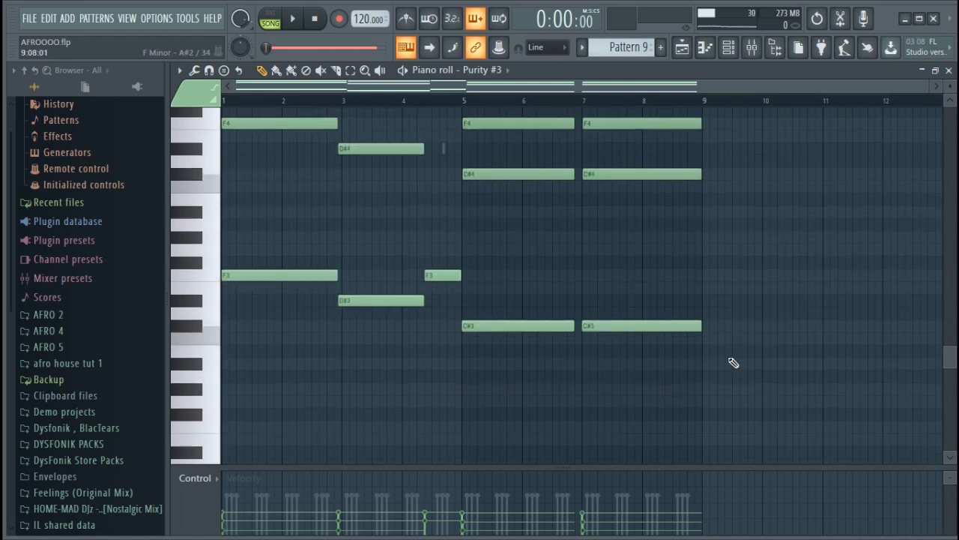
{"action": "scroll", "coordinate": [725, 353], "scroll_direction": "up", "scroll_amount": 2}
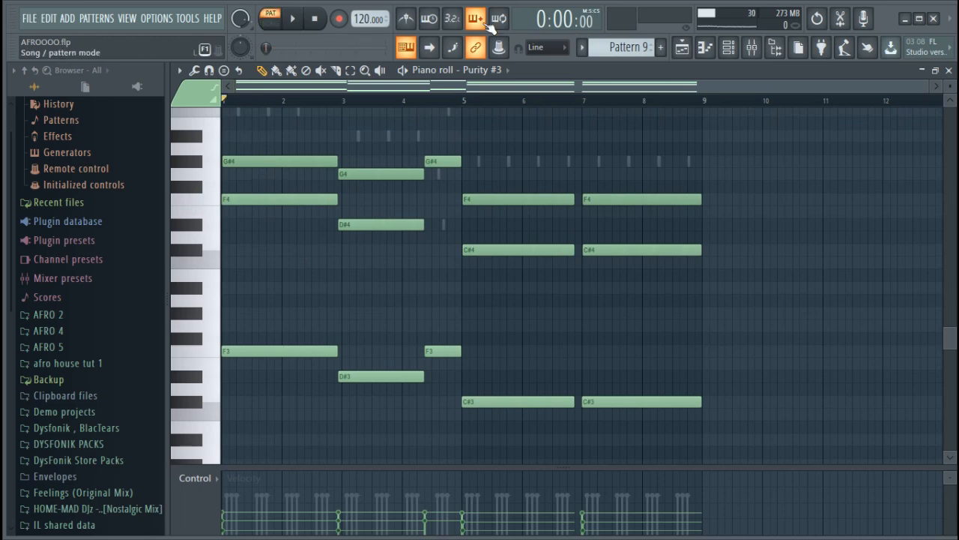
Reopen the Purity #3 notes from the channel rack, inspect the first chords closely and briefly audition the pattern.
{"action": "left_click", "coordinate": [732, 47]}
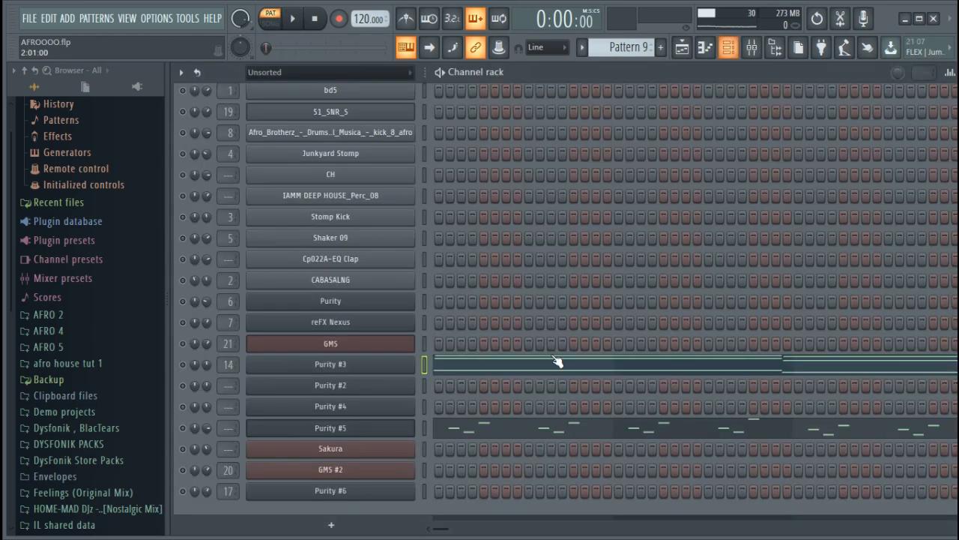
{"action": "left_click", "coordinate": [443, 370]}
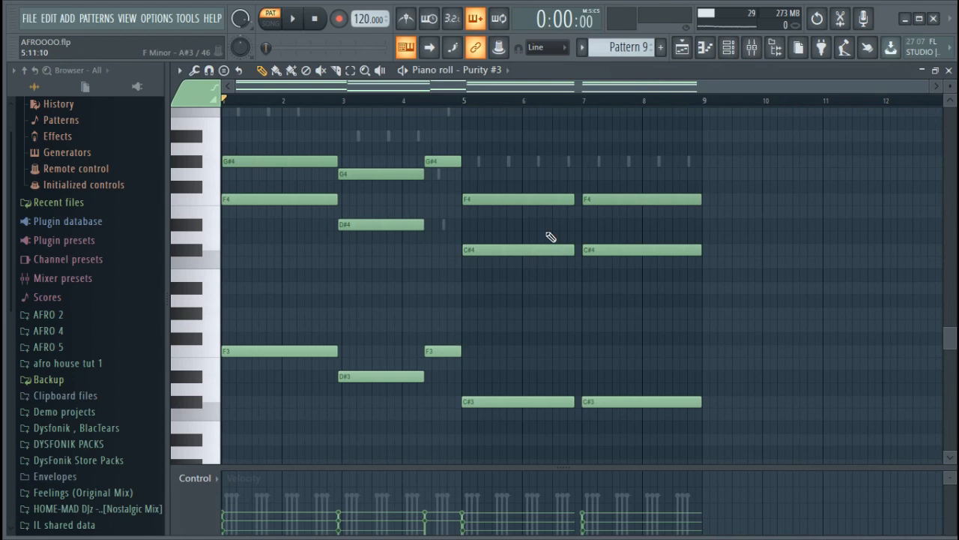
{"action": "left_click_drag", "start_coordinate": [920, 86], "coordinate": [487, 130]}
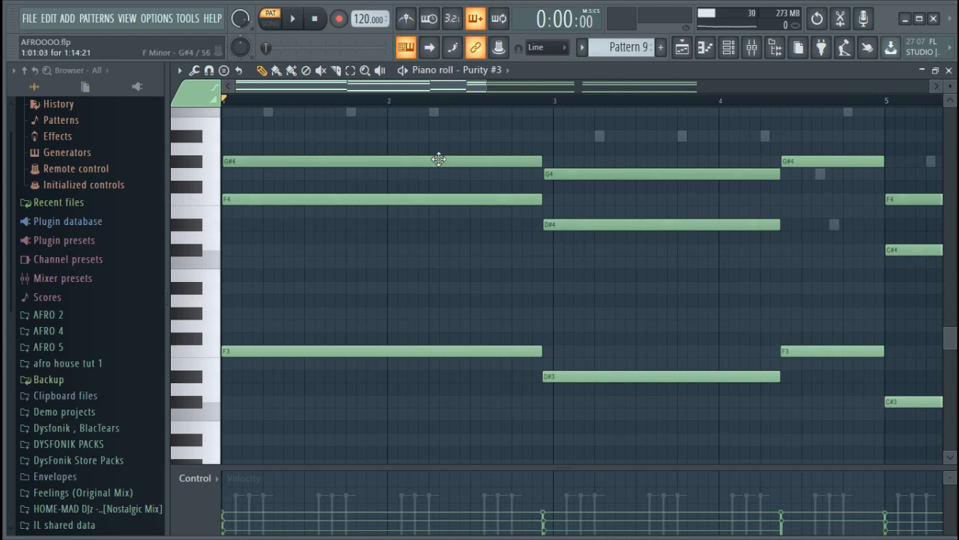
{"action": "left_click_drag", "start_coordinate": [487, 86], "coordinate": [666, 106]}
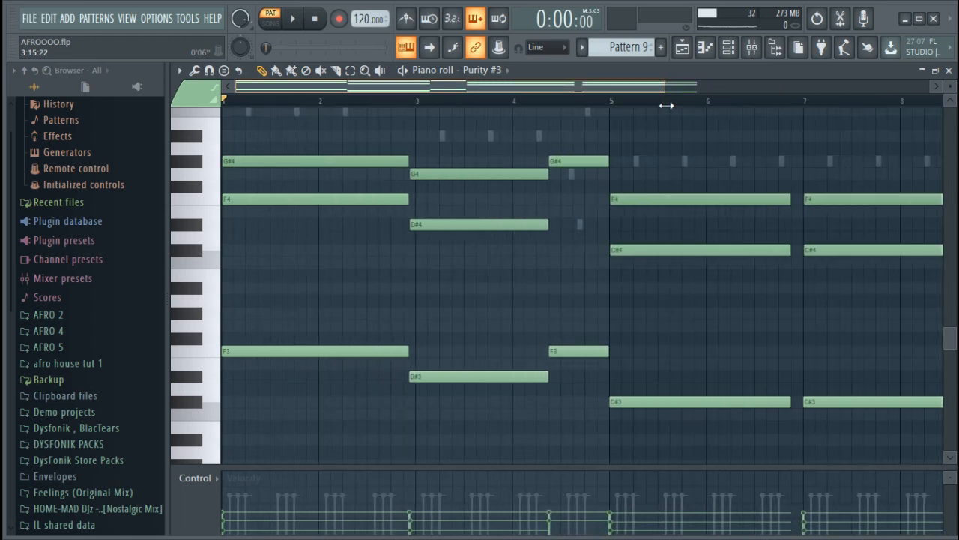
{"action": "key", "text": "space"}
{"action": "key", "text": "space"}
Solo the Purity #3 channel and play its Pattern 9 chords in the piano roll.
{"action": "left_click", "coordinate": [750, 48]}
{"action": "left_click", "coordinate": [728, 47]}
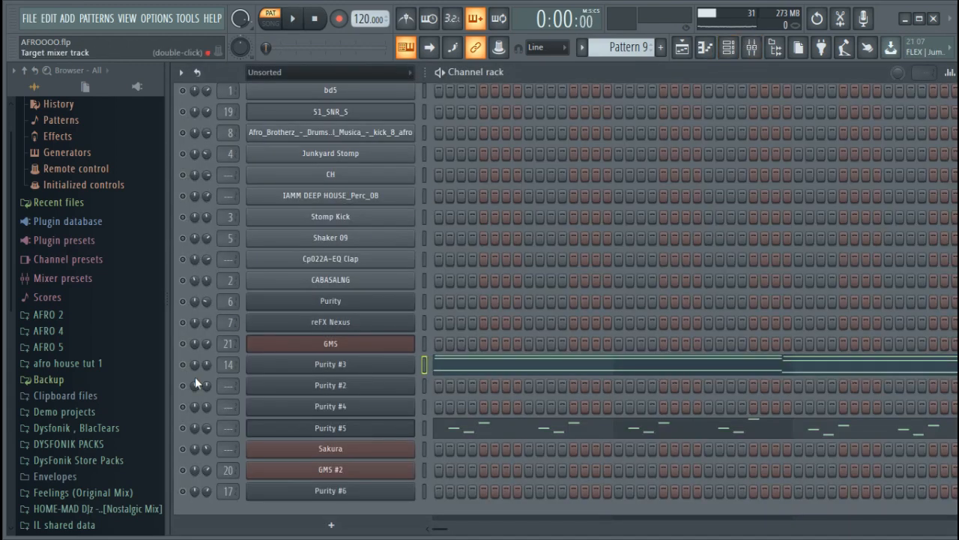
{"action": "right_click", "coordinate": [184, 365]}
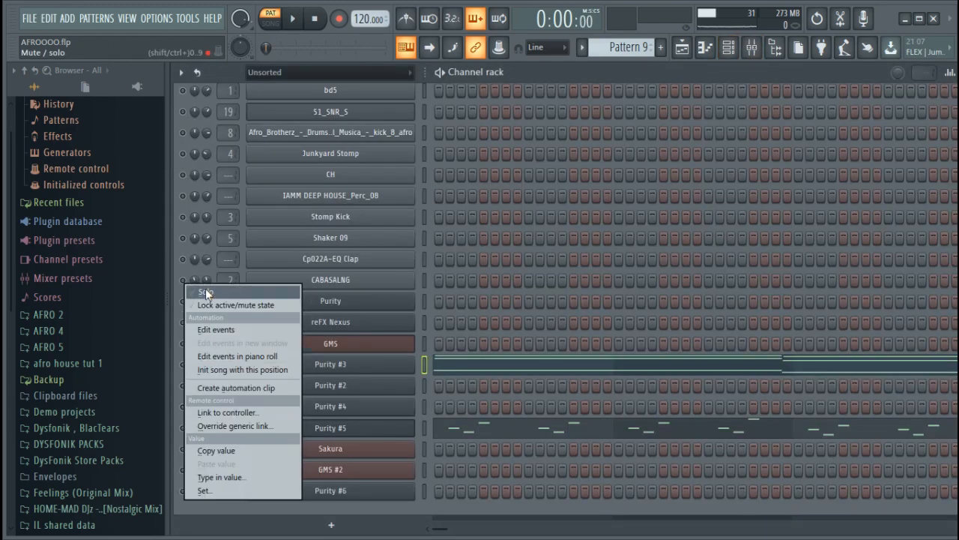
{"action": "left_click", "coordinate": [206, 293]}
{"action": "left_click", "coordinate": [460, 370]}
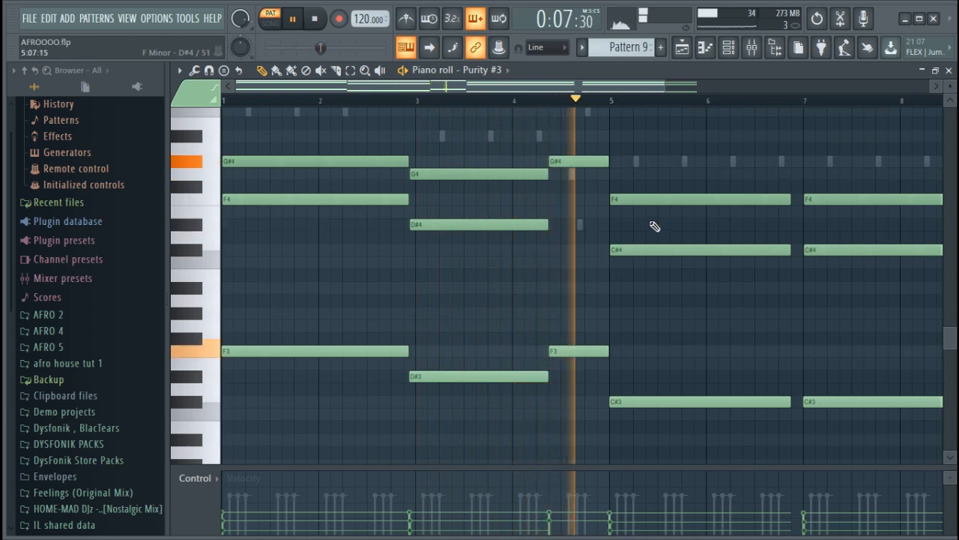
{"action": "scroll", "coordinate": [680, 111], "scroll_direction": "down", "scroll_amount": 2}
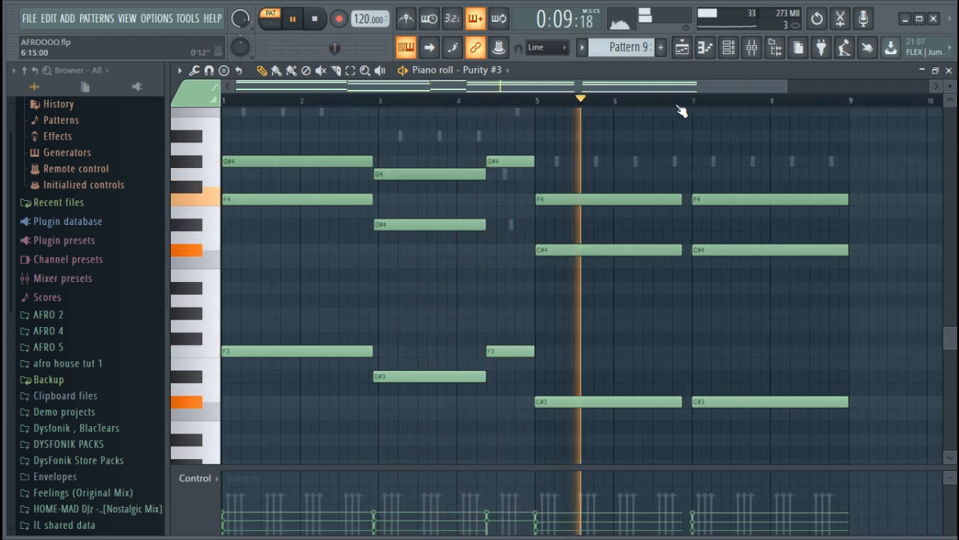
{"action": "key", "text": "space"}
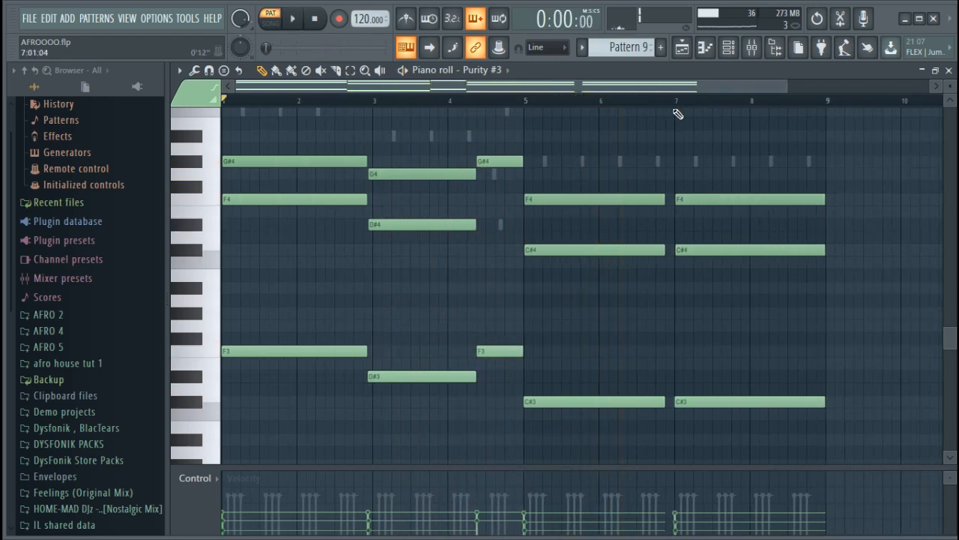
Delete the upper G#4, G4 and G#4 notes from the first four bars of the Purity #3 chords.
{"action": "left_click_drag", "start_coordinate": [787, 89], "coordinate": [773, 153]}
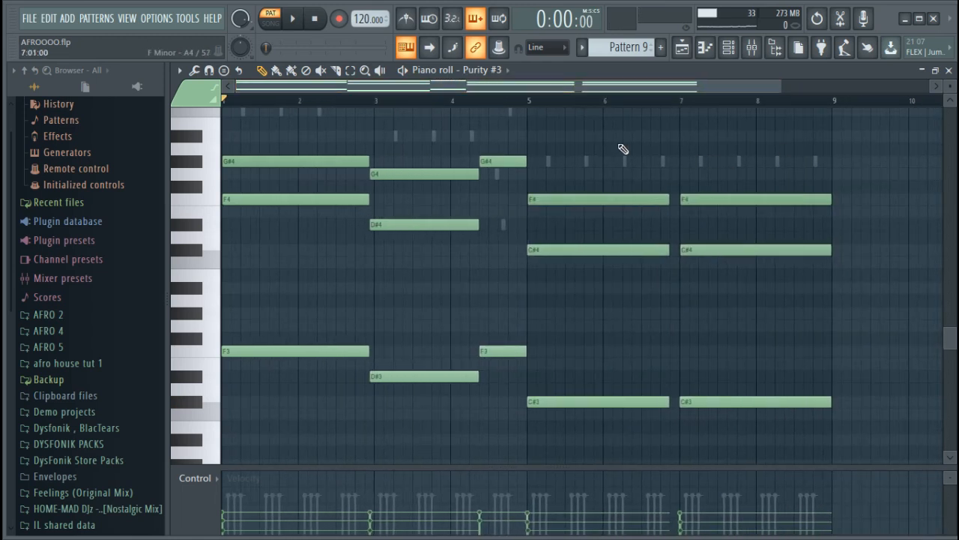
{"action": "left_click_drag", "start_coordinate": [785, 87], "coordinate": [756, 109]}
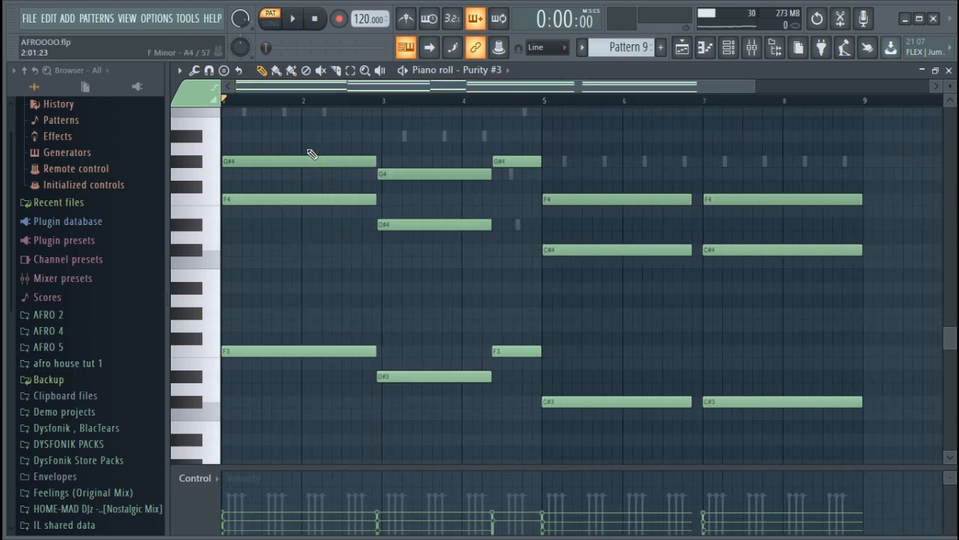
{"action": "left_click_drag", "start_coordinate": [307, 154], "coordinate": [530, 185]}
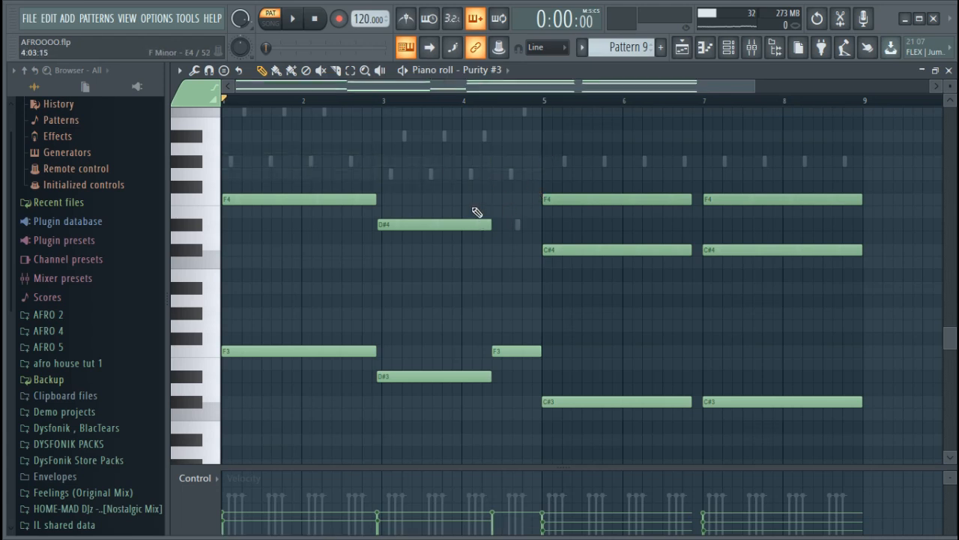
Replace the first chord's F4 with a copy of its F3 note one octave higher and audition it.
{"action": "right_click", "coordinate": [275, 204]}
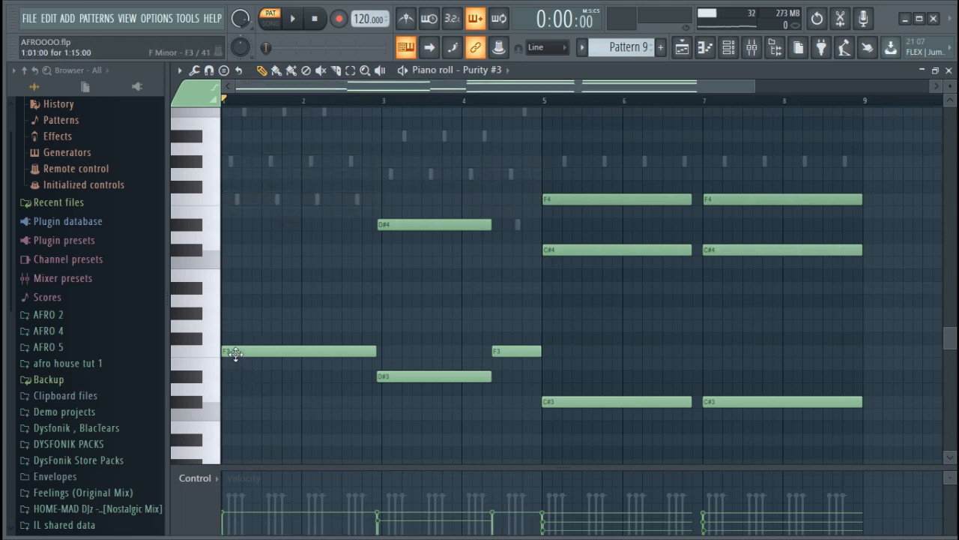
{"action": "left_click_drag", "start_coordinate": [235, 353], "coordinate": [236, 364]}
{"action": "mouse_move", "coordinate": [231, 353]}
{"action": "left_mouse_down", "text": "shift"}
{"action": "mouse_move", "coordinate": [335, 342]}
{"action": "mouse_move", "coordinate": [218, 223]}
{"action": "mouse_move", "coordinate": [217, 207]}
{"action": "mouse_move", "coordinate": [256, 190]}
{"action": "left_mouse_up", "text": "shift"}
{"action": "key", "text": "space"}
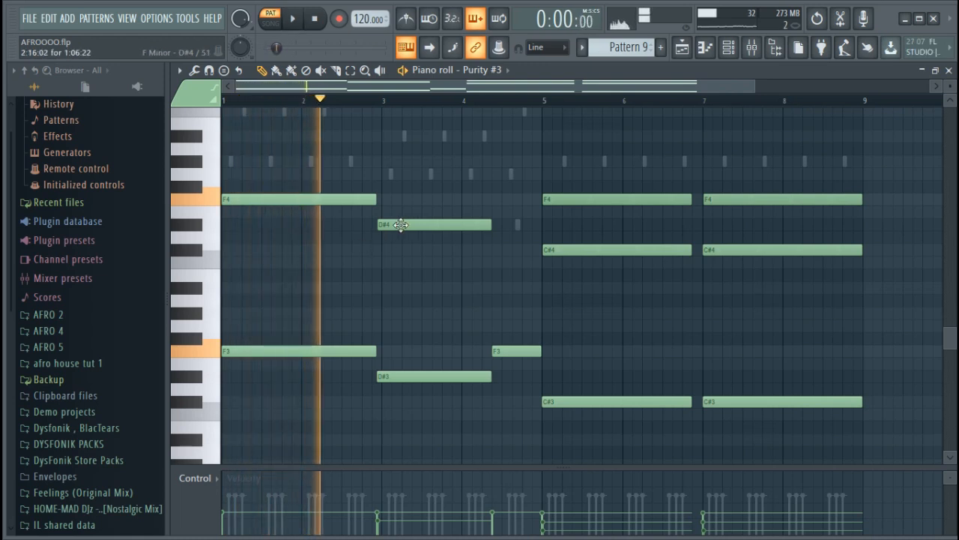
{"action": "key", "text": "space"}
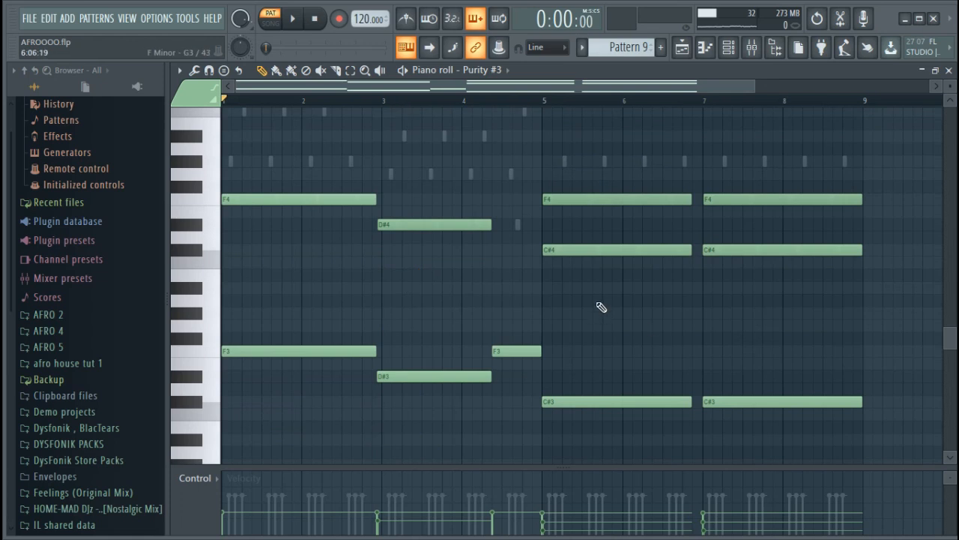
Delete the F4 notes above both C#4 chord notes in bars 5 to 8, copy the short bar-4 F3 up to F4, and audition.
{"action": "right_click", "coordinate": [595, 200]}
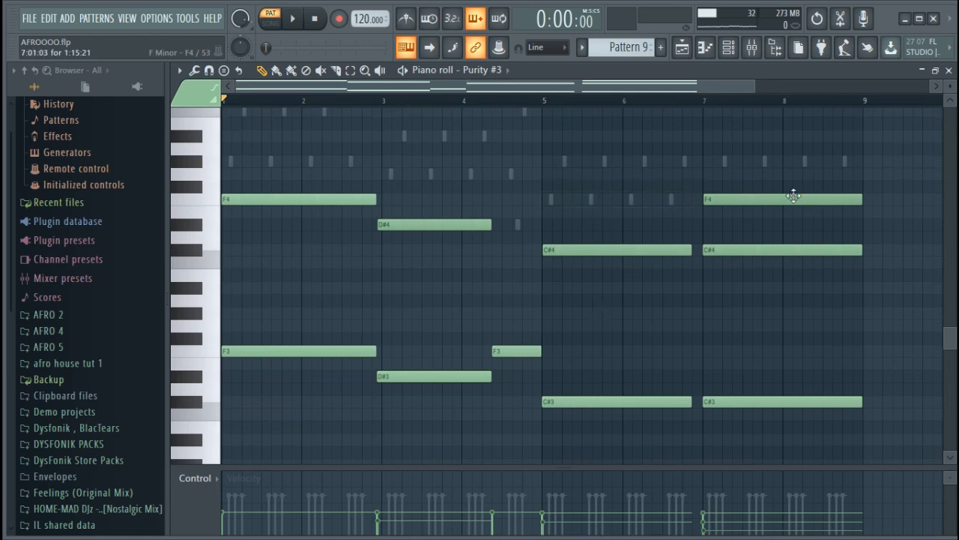
{"action": "right_click", "coordinate": [789, 198]}
{"action": "key", "text": "space"}
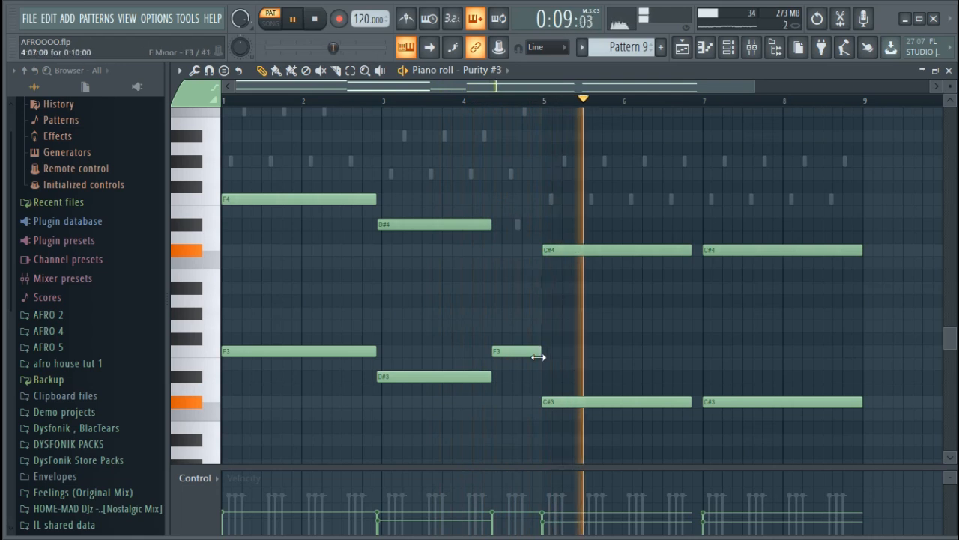
{"action": "left_click_drag", "start_coordinate": [517, 358], "coordinate": [518, 198]}
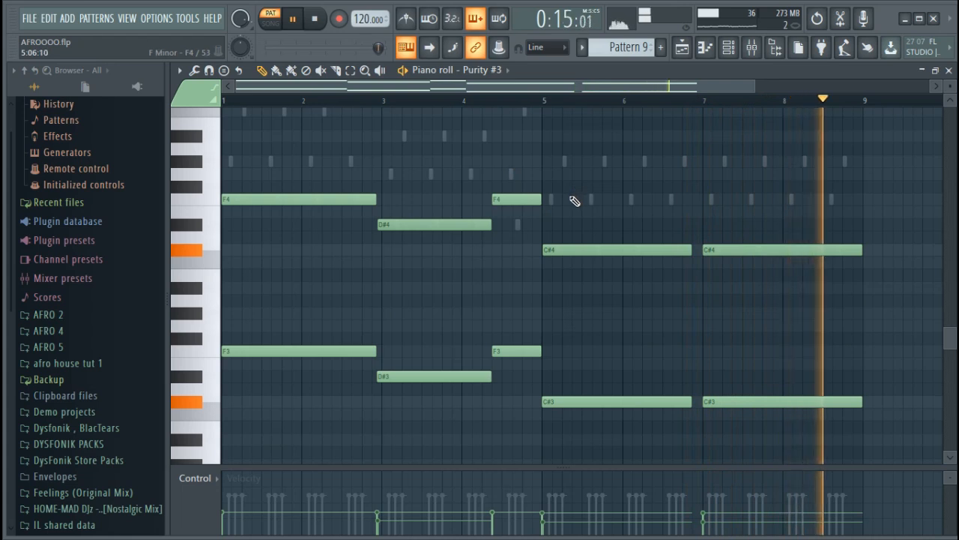
{"action": "key", "text": "space"}
Undo the Purity #3 note deletions and octave copies to restore the full chords in all eight bars, and replay them.
{"action": "scroll", "coordinate": [338, 242], "scroll_direction": "up", "scroll_amount": 3}
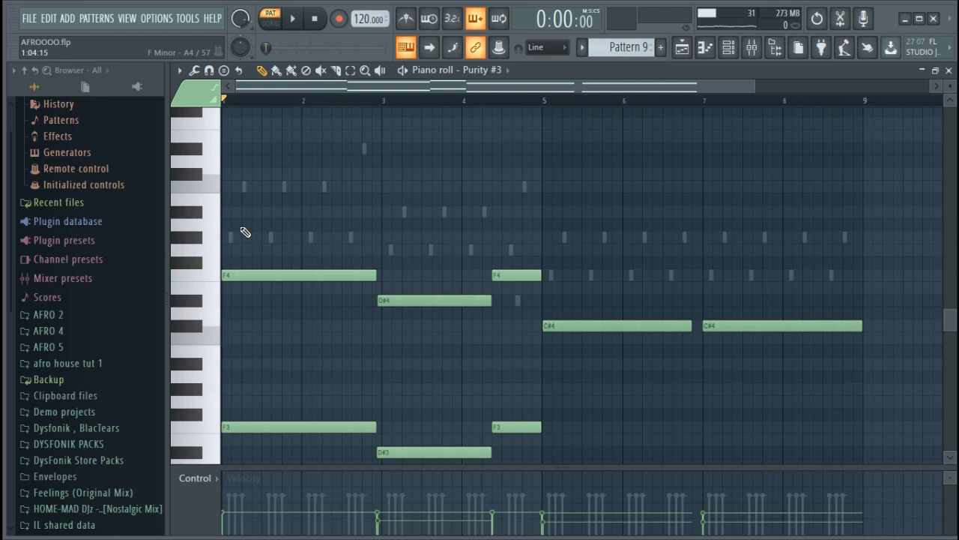
{"action": "key", "text": "ctrl+alt+z"}
{"action": "key", "text": "ctrl+alt+z"}
{"action": "key", "text": "ctrl+alt+z"}
{"action": "key", "text": "ctrl+alt+z"}
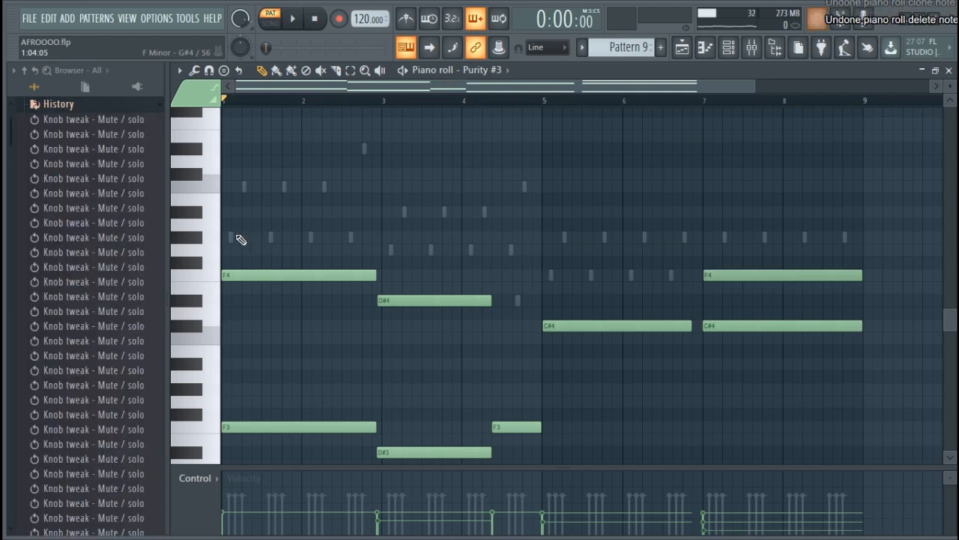
{"action": "key", "text": "ctrl+alt+z"}
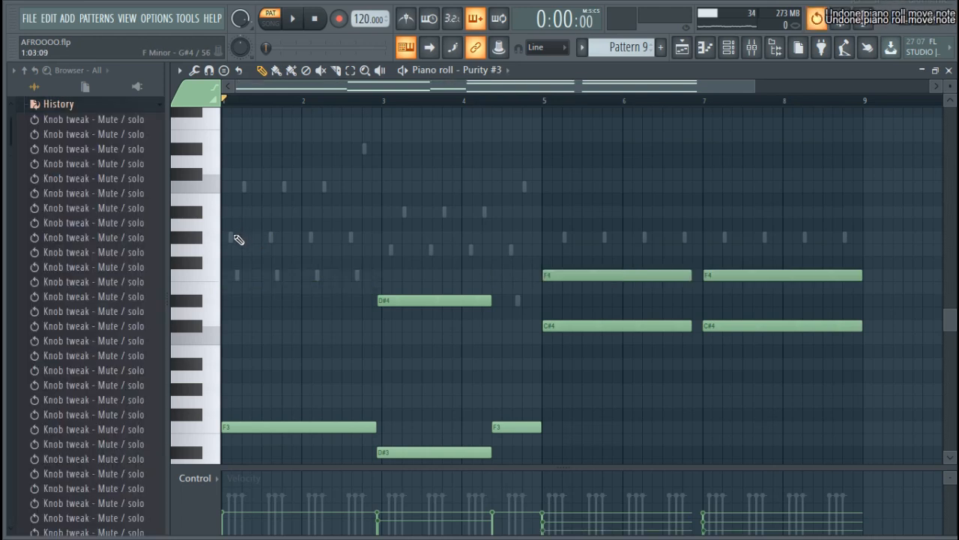
{"action": "key", "text": "ctrl+alt+z"}
{"action": "key", "text": "ctrl+alt+z"}
{"action": "key", "text": "ctrl+alt+z"}
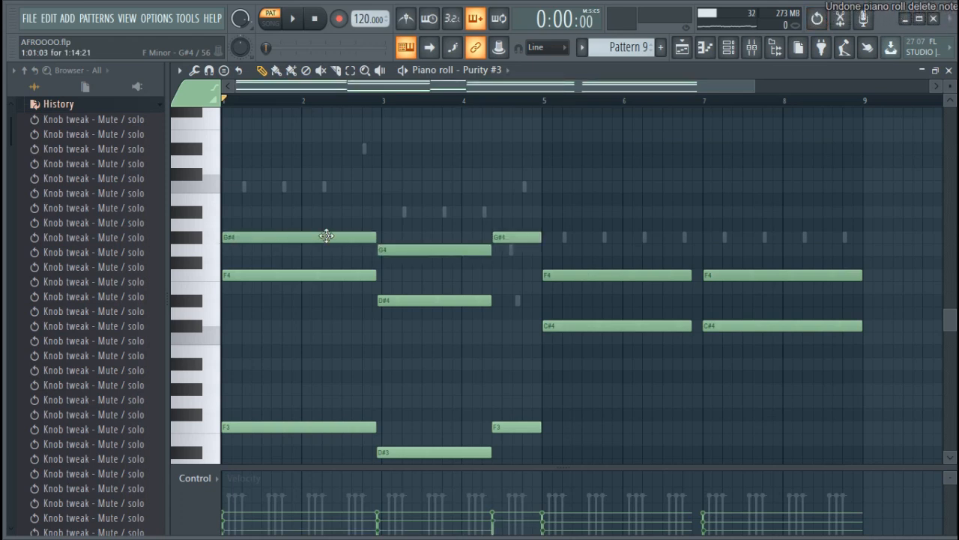
{"action": "scroll", "coordinate": [517, 299], "scroll_direction": "down", "scroll_amount": 3}
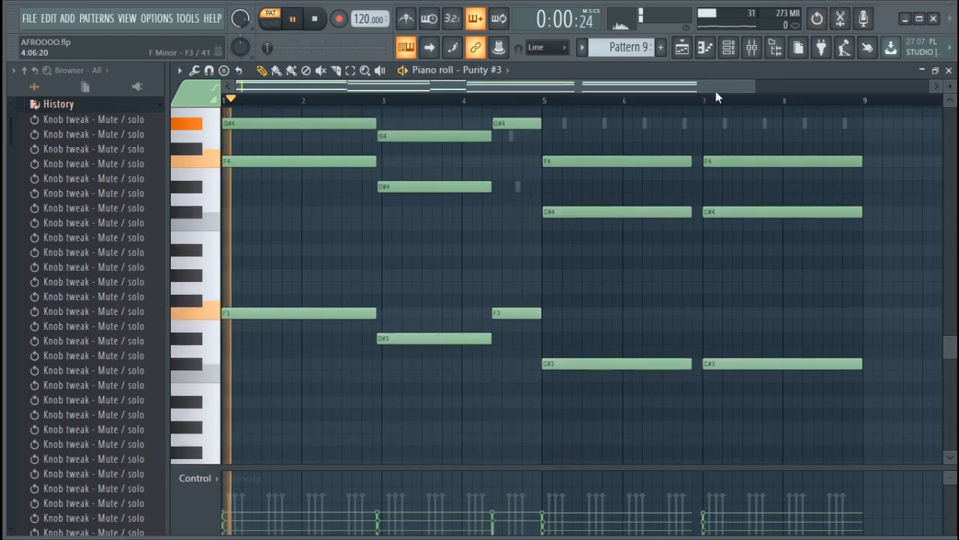
Enable the Purity #5 channel alongside Purity #3, open its notes in the piano roll and play Pattern 9.
{"action": "left_click", "coordinate": [728, 47]}
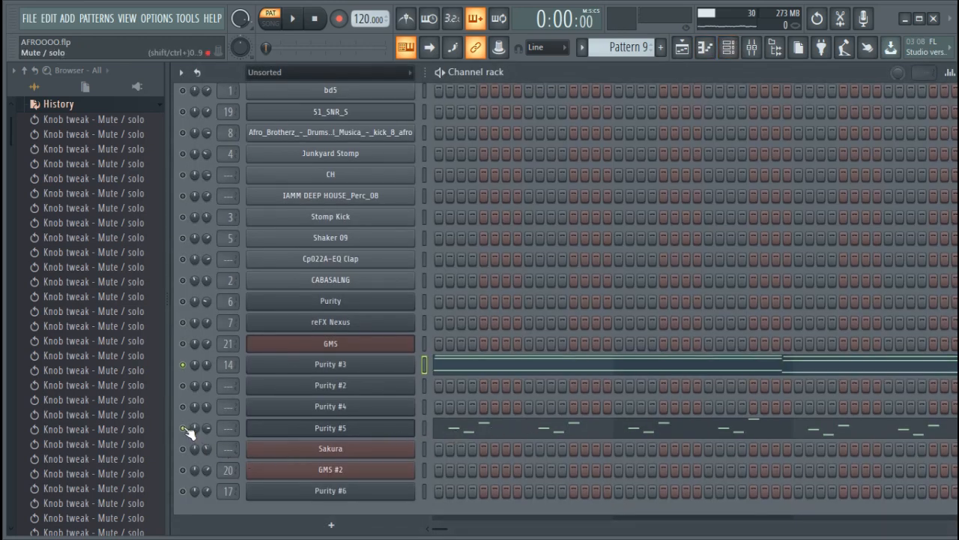
{"action": "left_click", "coordinate": [521, 434]}
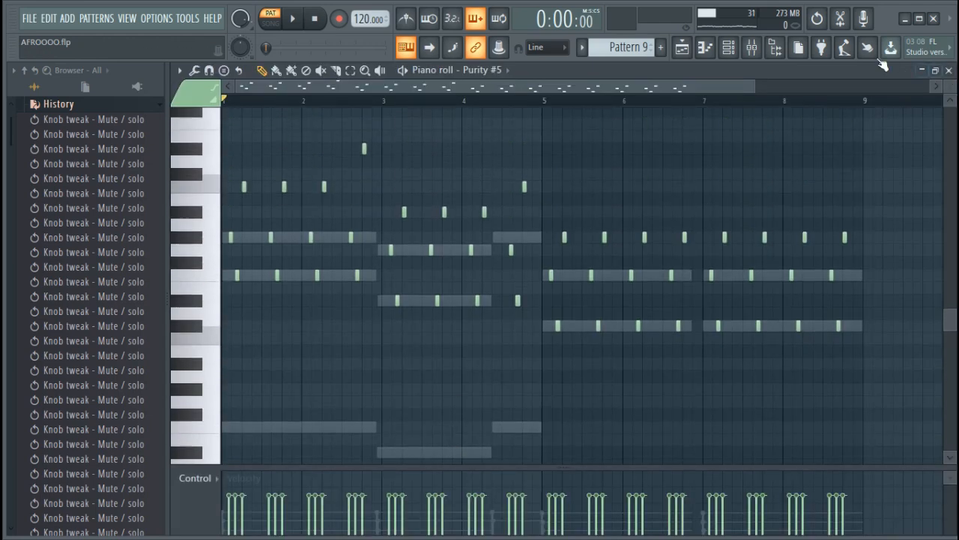
{"action": "left_click_drag", "start_coordinate": [755, 90], "coordinate": [398, 128]}
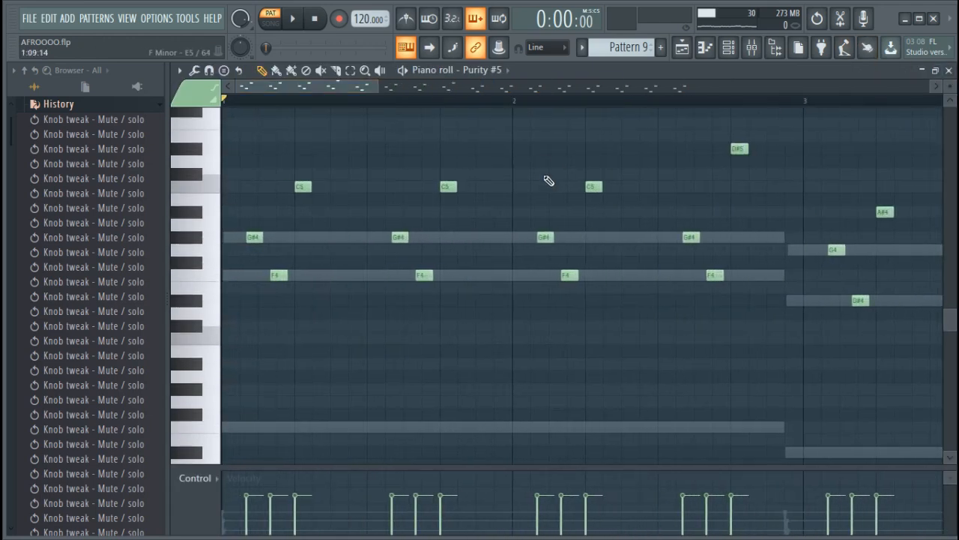
{"action": "key", "text": "space"}
{"action": "left_click_drag", "start_coordinate": [377, 91], "coordinate": [599, 91]}
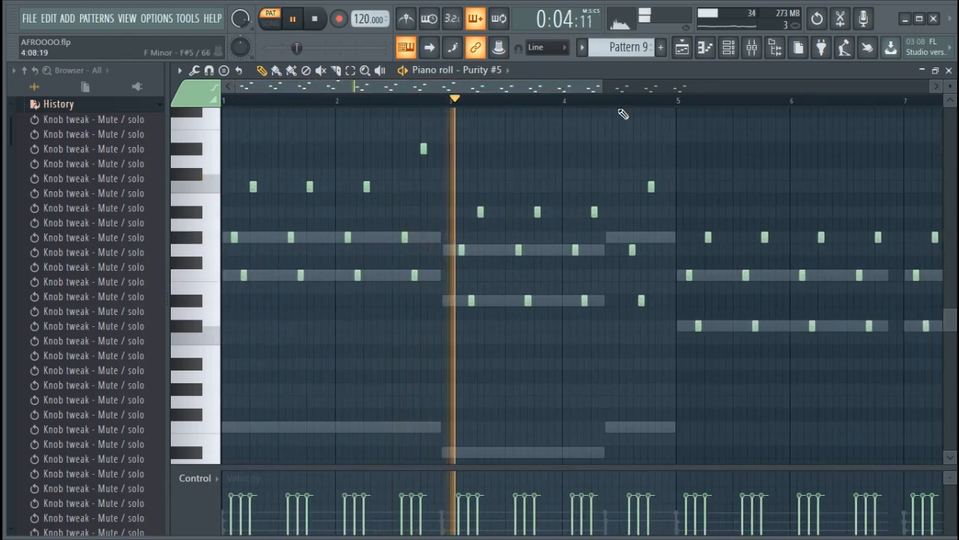
{"action": "left_click_drag", "start_coordinate": [600, 89], "coordinate": [723, 93]}
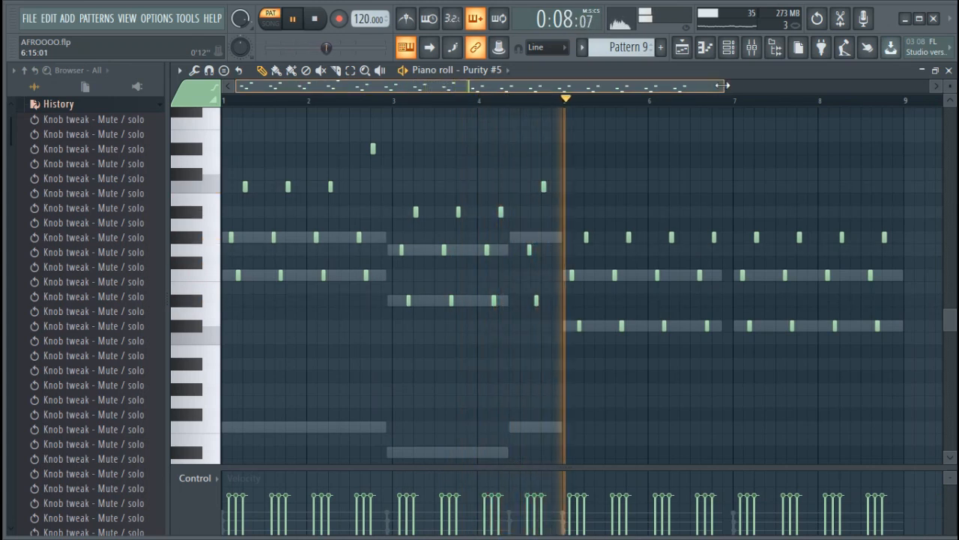
{"action": "left_click_drag", "start_coordinate": [722, 86], "coordinate": [735, 86]}
{"action": "key", "text": "space"}
Transpose the Purity #5 notes from bar 3 onward up two semitones, and those from bar 5 onward two semitones further.
{"action": "left_click_drag", "start_coordinate": [907, 358], "coordinate": [388, 146]}
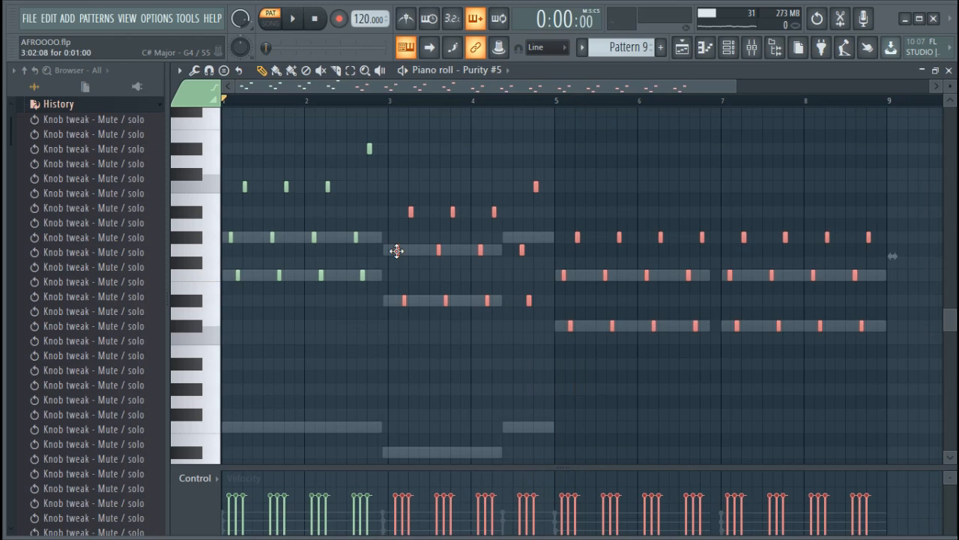
{"action": "left_click_drag", "start_coordinate": [396, 236], "coordinate": [398, 222]}
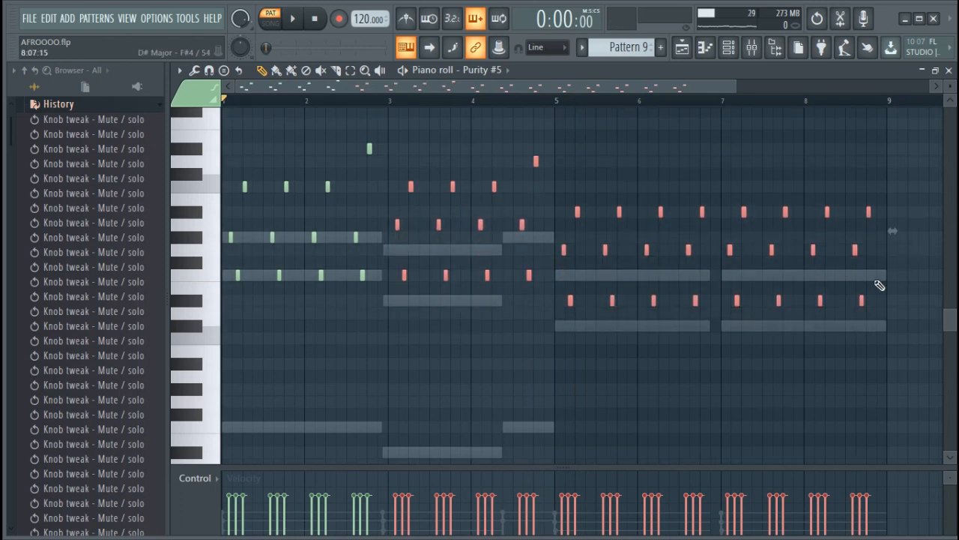
{"action": "left_click_drag", "start_coordinate": [895, 318], "coordinate": [565, 197]}
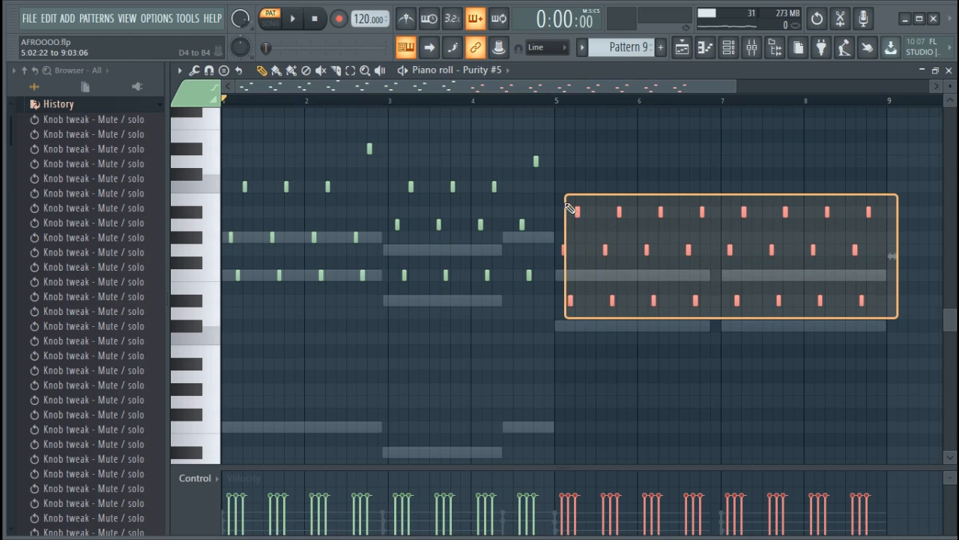
{"action": "left_click_drag", "start_coordinate": [563, 234], "coordinate": [563, 217]}
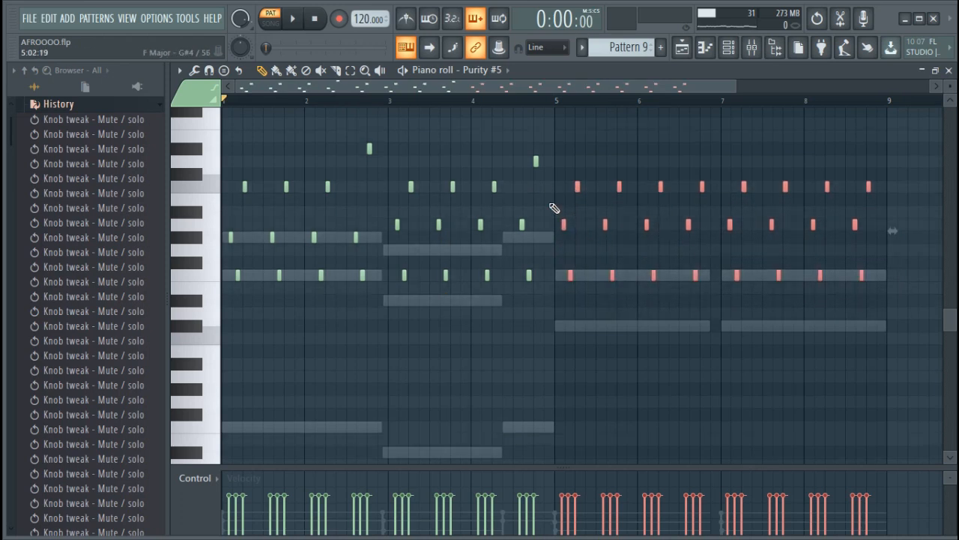
Lower the high last notes of bars 2 and 4 to C5 and the A4 notes from bar 3 onward to G#4, auditioning the pattern.
{"action": "left_click_drag", "start_coordinate": [533, 160], "coordinate": [544, 200]}
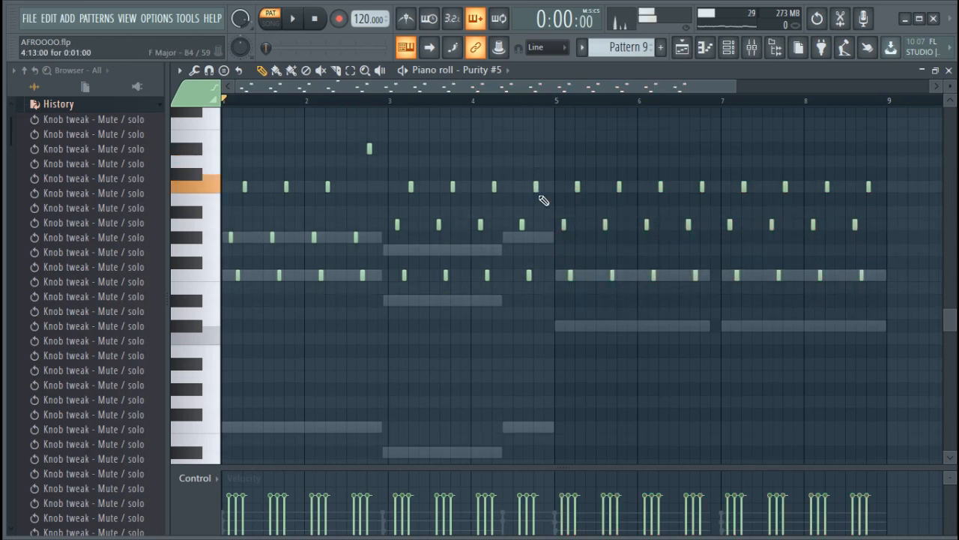
{"action": "left_click_drag", "start_coordinate": [371, 150], "coordinate": [366, 191]}
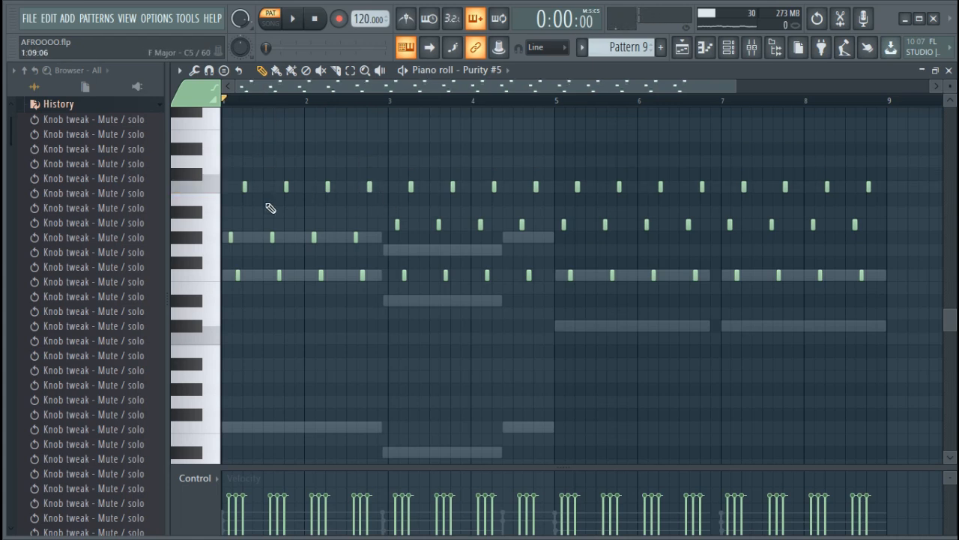
{"action": "key", "text": "space"}
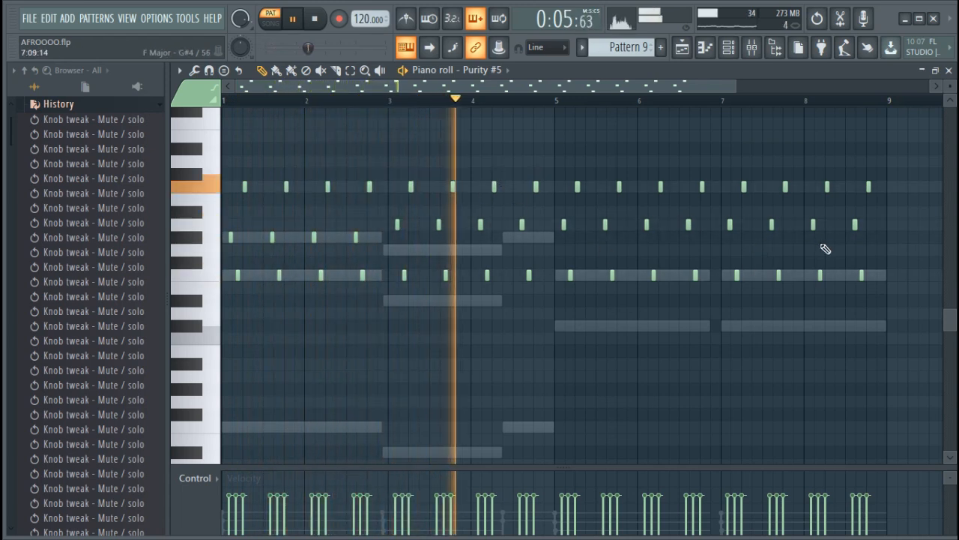
{"action": "left_click_drag", "start_coordinate": [871, 240], "coordinate": [396, 237]}
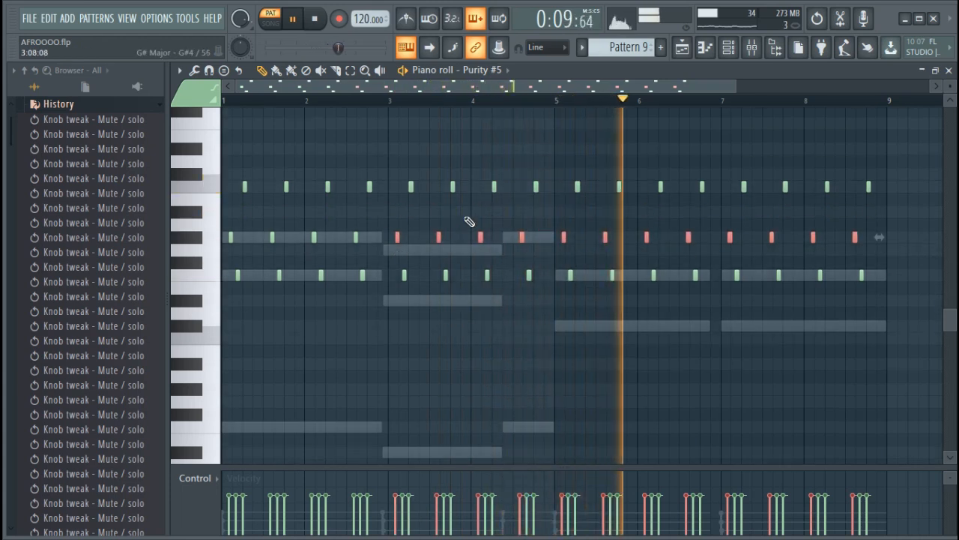
{"action": "left_click", "coordinate": [643, 215], "text": "ctrl"}
{"action": "key", "text": "space"}
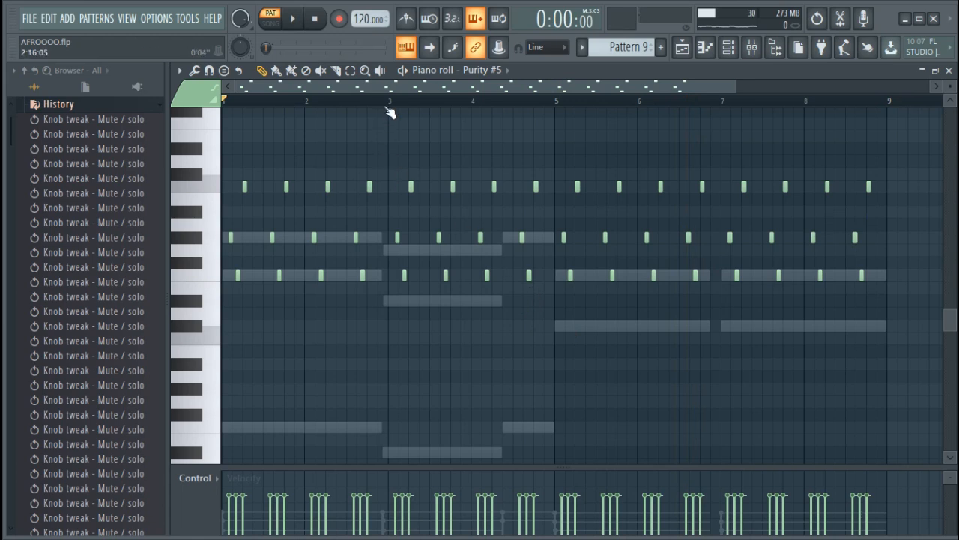
Transpose the Purity #5 notes in bars 3 and 4 down two semitones to start from D#4, and audition the chord change around them.
{"action": "scroll", "coordinate": [389, 113], "scroll_direction": "up", "scroll_amount": 3}
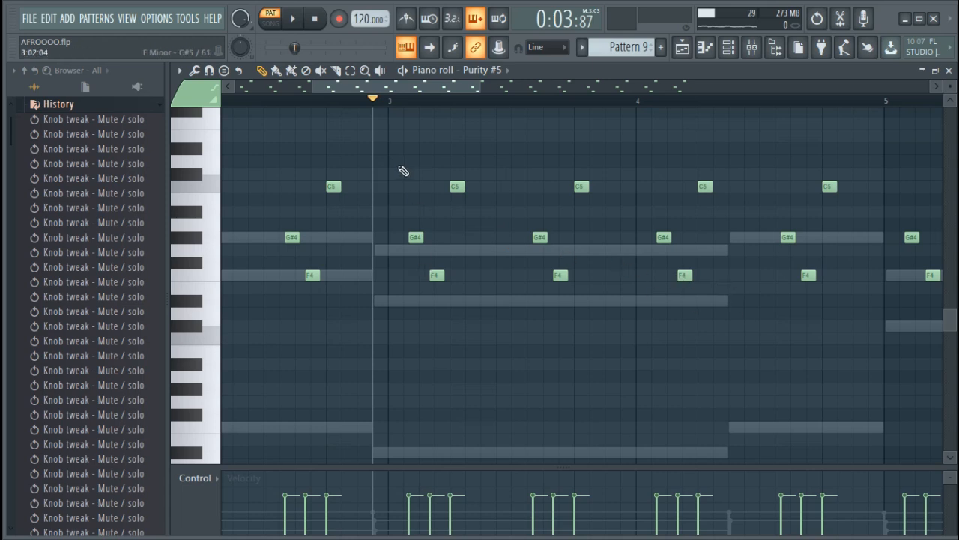
{"action": "key", "text": "space"}
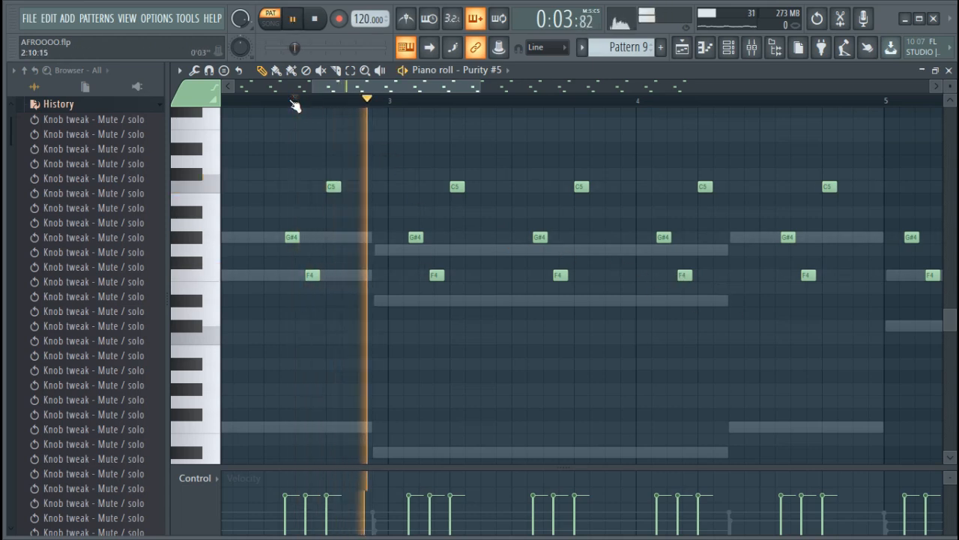
{"action": "key", "text": "space"}
{"action": "left_click", "coordinate": [385, 104]}
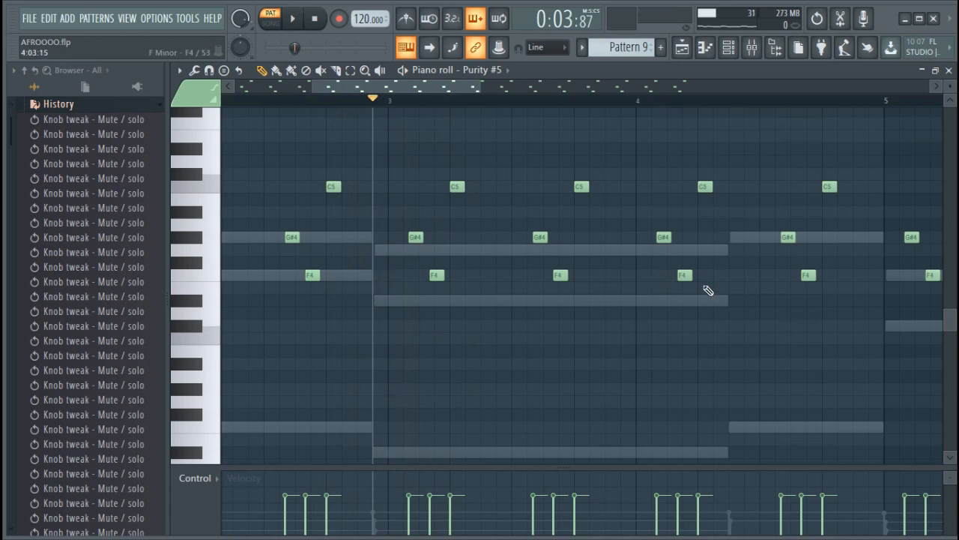
{"action": "left_click_drag", "start_coordinate": [862, 307], "coordinate": [412, 145]}
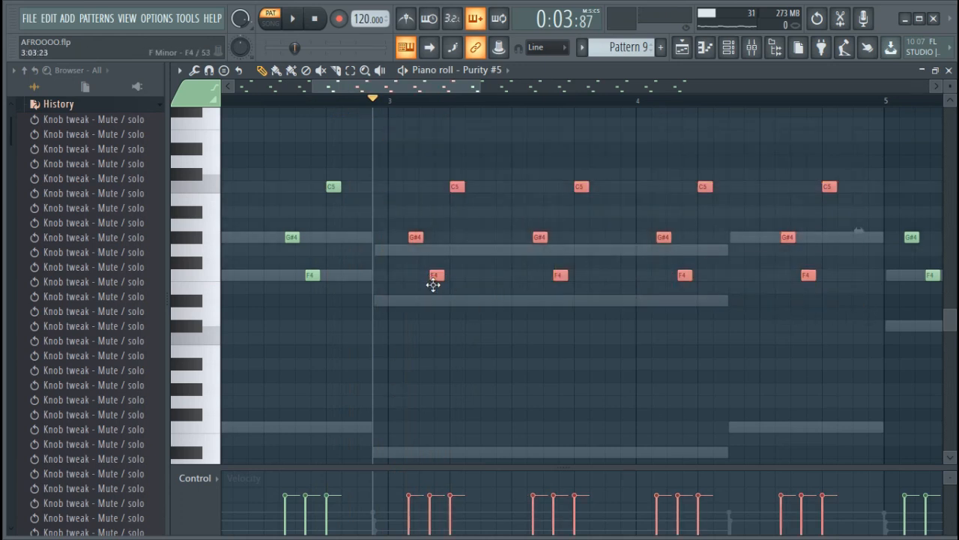
{"action": "left_click_drag", "start_coordinate": [433, 291], "coordinate": [431, 305]}
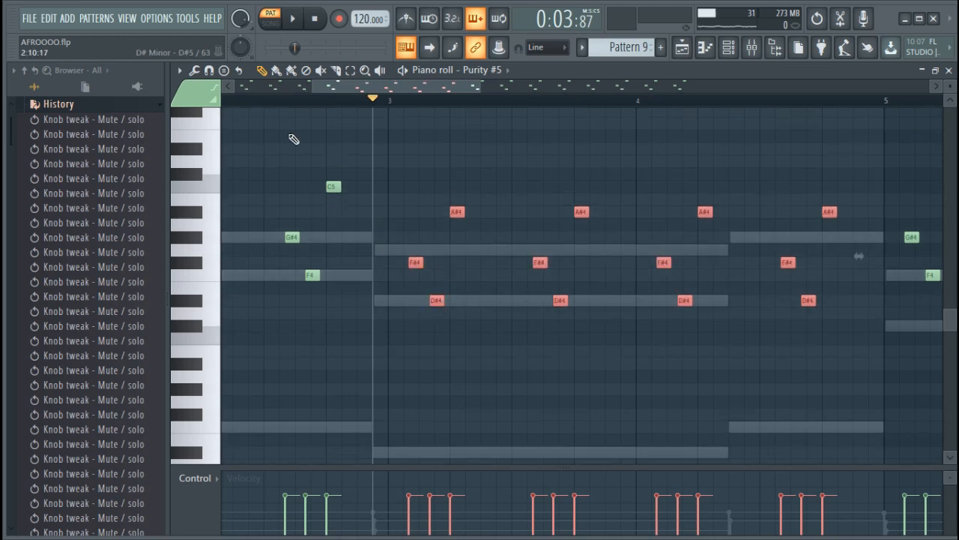
{"action": "key", "text": "space"}
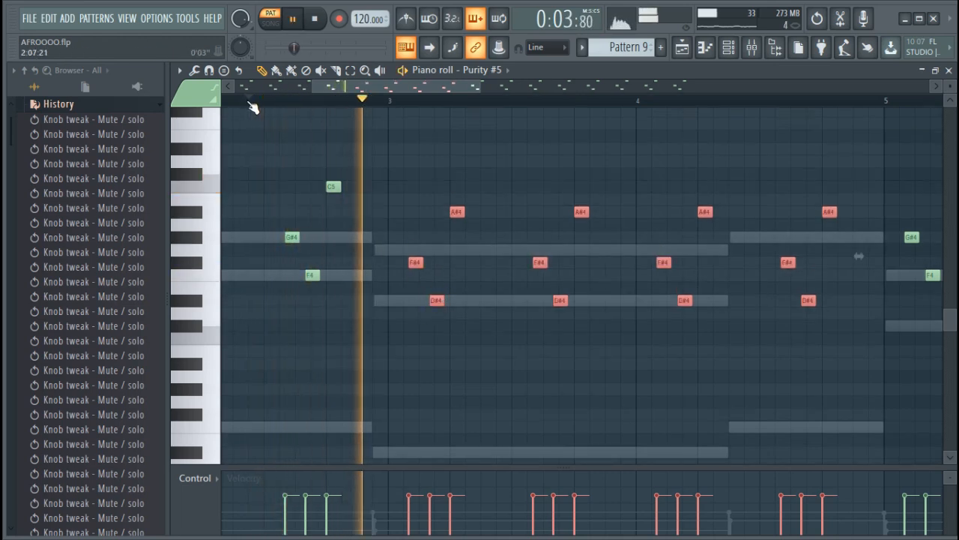
{"action": "key", "text": "space"}
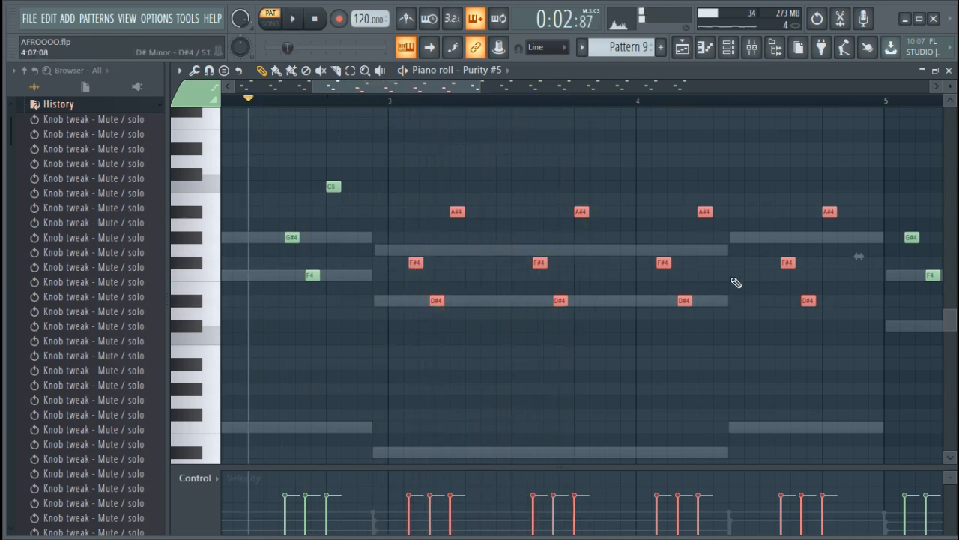
Raise the F#4 notes in bars 3 and 4 to G4 and play the pattern.
{"action": "left_click_drag", "start_coordinate": [822, 255], "coordinate": [414, 247]}
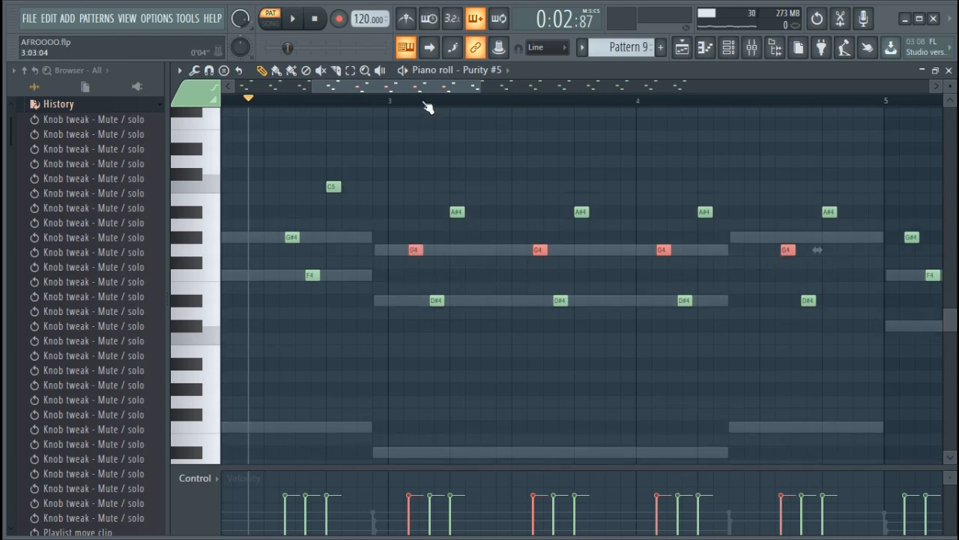
{"action": "scroll", "coordinate": [426, 107], "scroll_direction": "down", "scroll_amount": 3}
{"action": "key", "text": "space"}
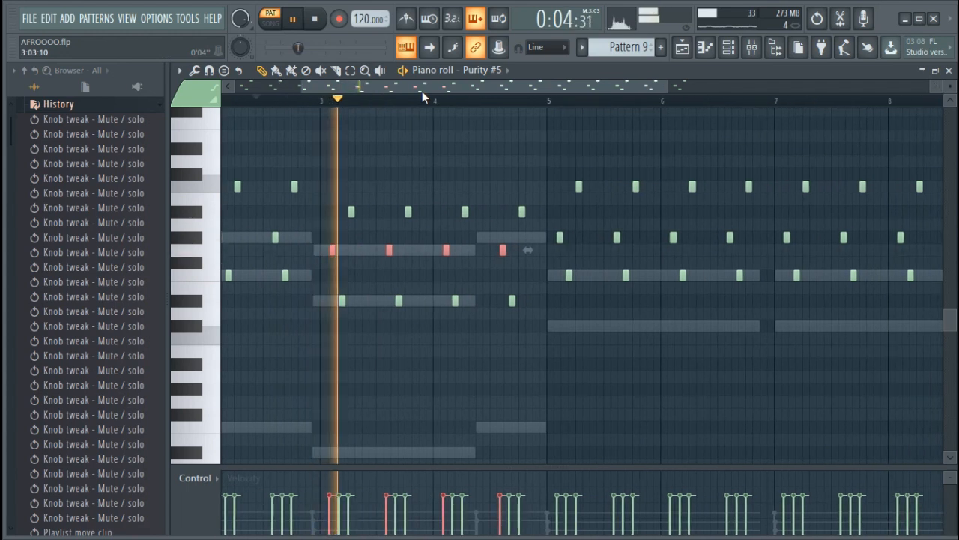
Transpose the selected Purity #5 notes in bars 5 to 8 down four semitones so their lowest notes sit on C#4.
{"action": "scroll", "coordinate": [422, 91], "scroll_direction": "down", "scroll_amount": 3}
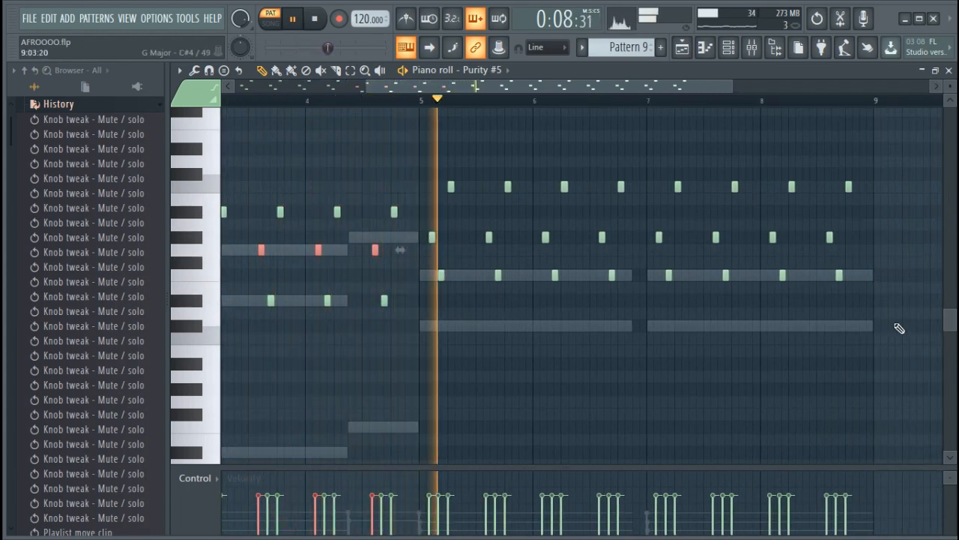
{"action": "left_click_drag", "start_coordinate": [884, 319], "coordinate": [419, 143]}
{"action": "key", "text": "space"}
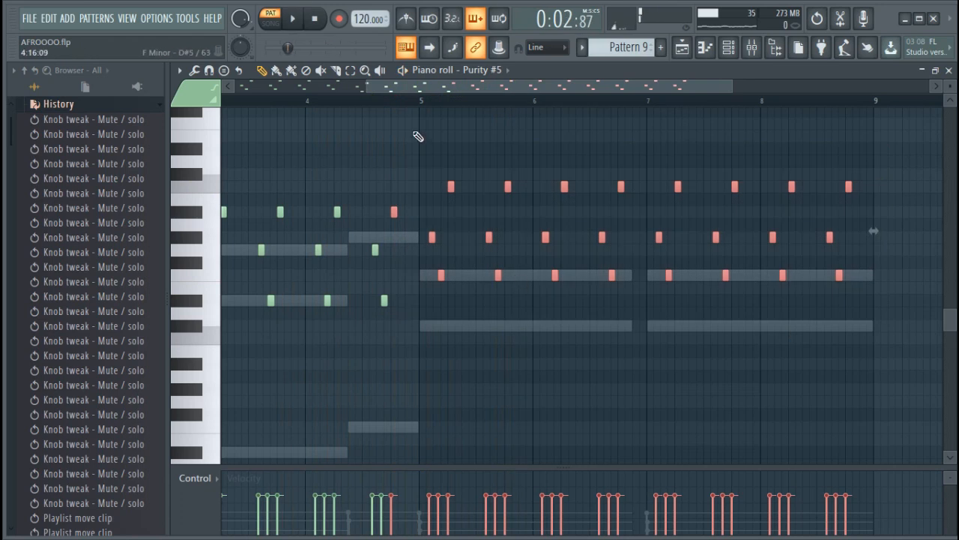
{"action": "left_click_drag", "start_coordinate": [429, 107], "coordinate": [423, 108]}
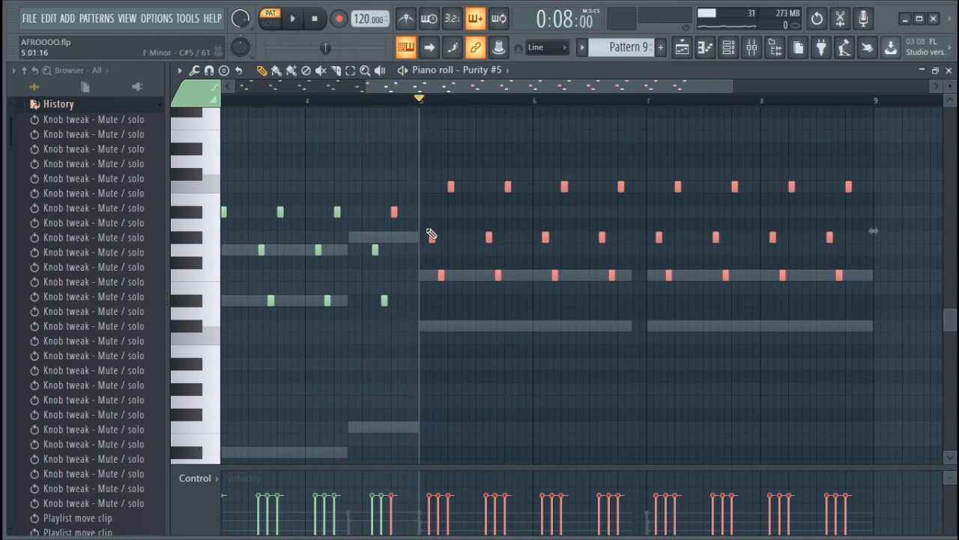
{"action": "left_click_drag", "start_coordinate": [725, 276], "coordinate": [727, 326]}
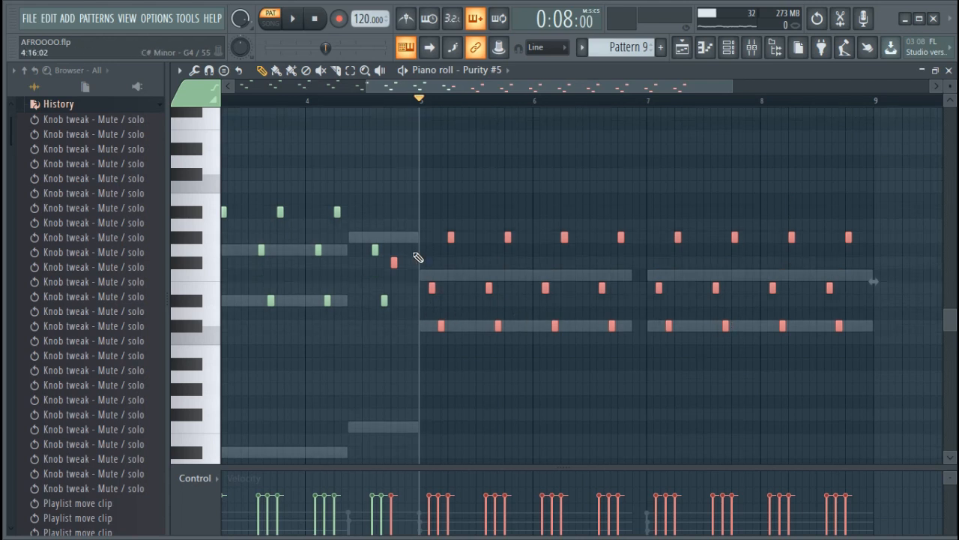
Undo the last note move, transpose the Purity #5 notes in bars 5 to 8 down four semitones again, and audition them.
{"action": "key", "text": "ctrl+z"}
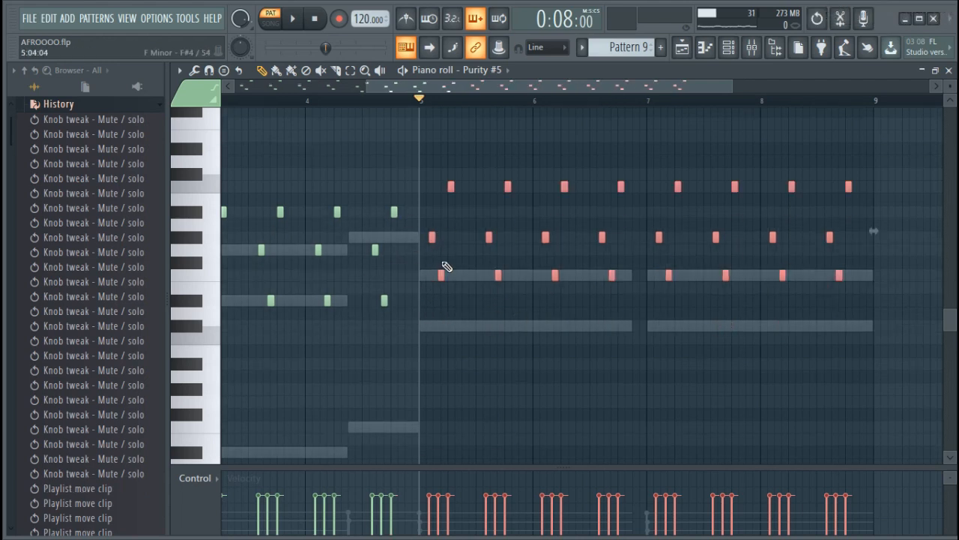
{"action": "left_click_drag", "start_coordinate": [441, 271], "coordinate": [443, 327]}
{"action": "key", "text": "space"}
{"action": "key", "text": "space"}
Raise the middle Purity #5 notes in bars 5 to 8 to F4, play the pattern and deselect the notes.
{"action": "left_click_drag", "start_coordinate": [866, 290], "coordinate": [430, 271]}
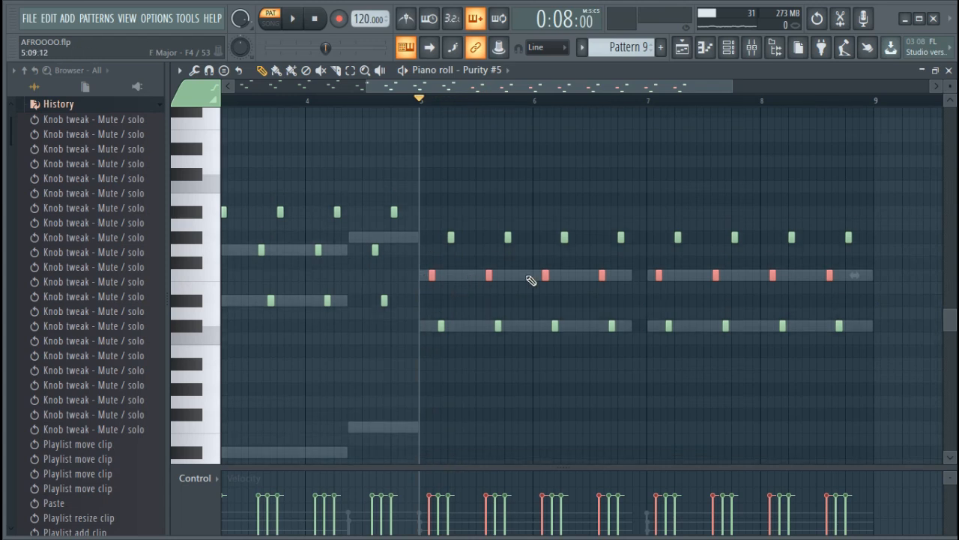
{"action": "key", "text": "space"}
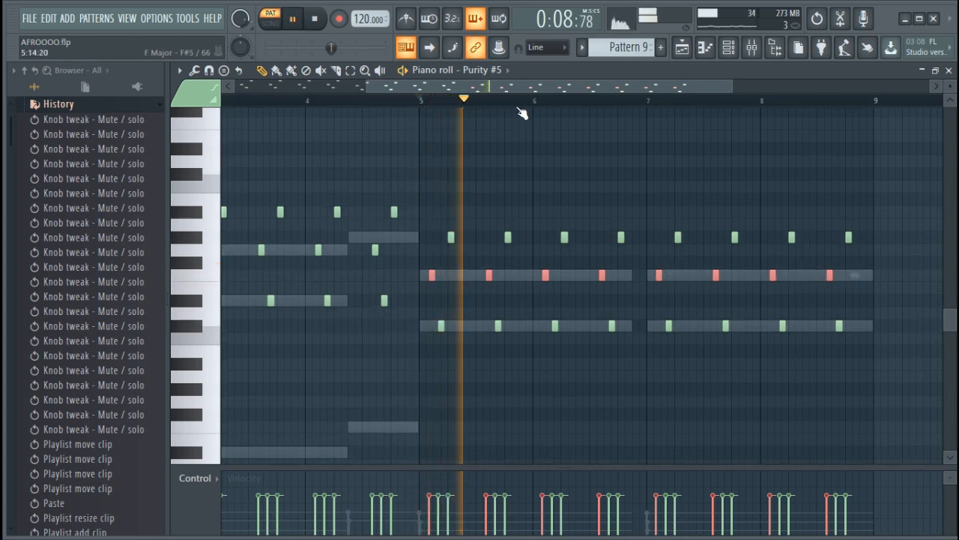
{"action": "scroll", "coordinate": [515, 103], "scroll_direction": "down", "scroll_amount": 3}
{"action": "left_click", "coordinate": [506, 137], "text": "ctrl"}
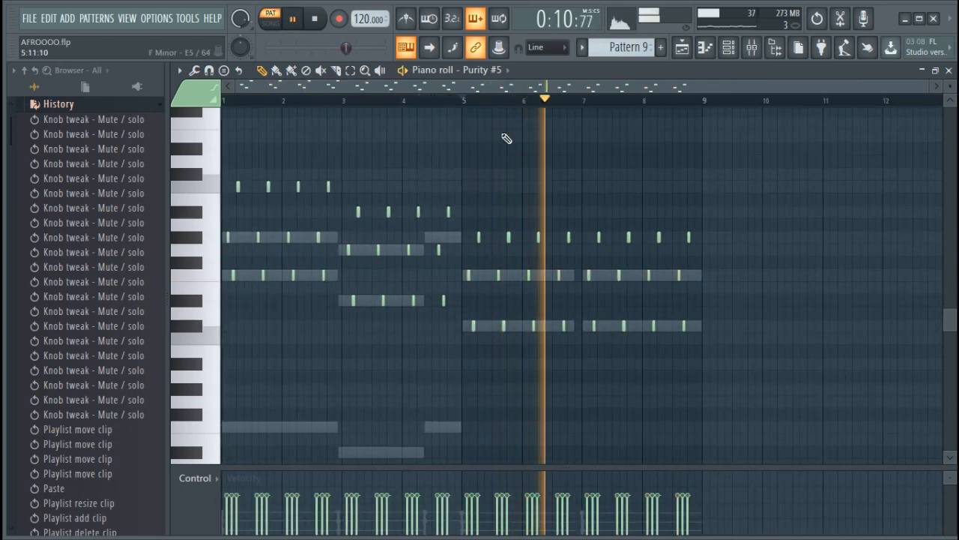
Undo the demonstration edits in Purity #5 until the original arpeggio with its high last notes in bars 2 and 4 is restored.
{"action": "key", "text": "ctrl+alt+z"}
{"action": "key", "text": "ctrl+alt+z"}
{"action": "key", "text": "ctrl+alt+z"}
{"action": "key", "text": "ctrl+alt+z"}
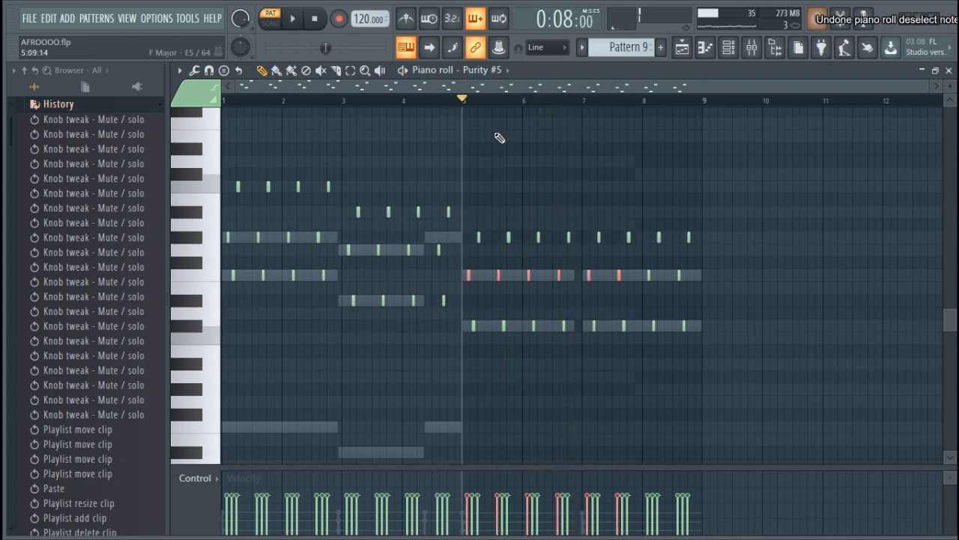
{"action": "key", "text": "ctrl+alt+z"}
{"action": "key", "text": "ctrl+alt+z"}
{"action": "key", "text": "ctrl+alt+z"}
{"action": "key", "text": "ctrl+alt+z"}
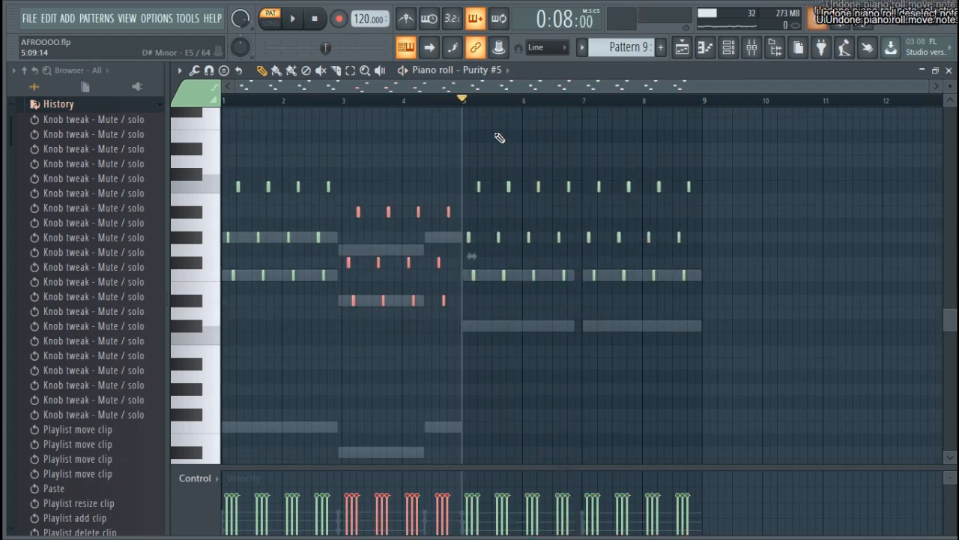
{"action": "key", "text": "ctrl+alt+z"}
{"action": "key", "text": "ctrl+alt+z"}
{"action": "key", "text": "ctrl+alt+z"}
{"action": "key", "text": "ctrl+alt+z"}
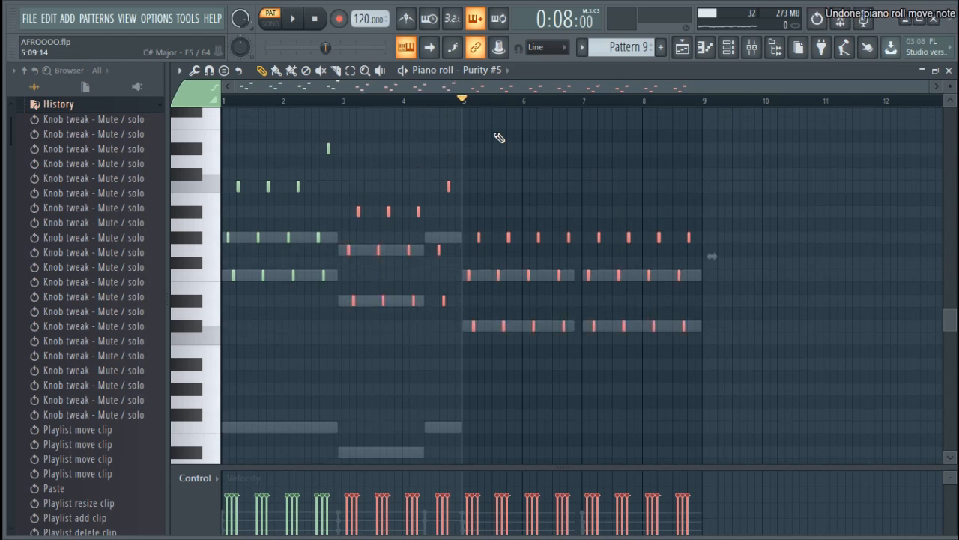
Play Pattern 9 with the restored arpeggio, bring up the channel rack and stop playback.
{"action": "key", "text": "space"}
{"action": "left_click", "coordinate": [570, 158], "text": "ctrl"}
{"action": "left_click", "coordinate": [679, 57]}
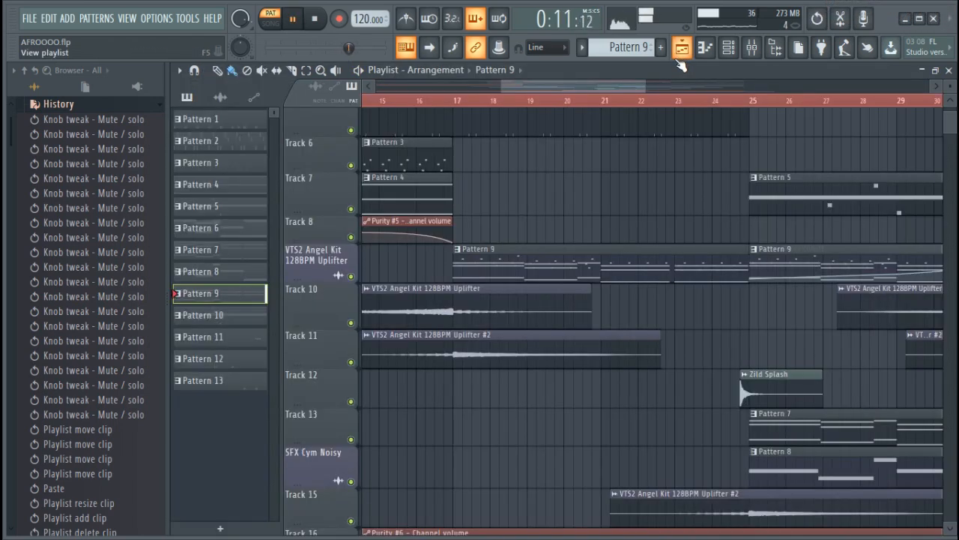
{"action": "left_click", "coordinate": [727, 49]}
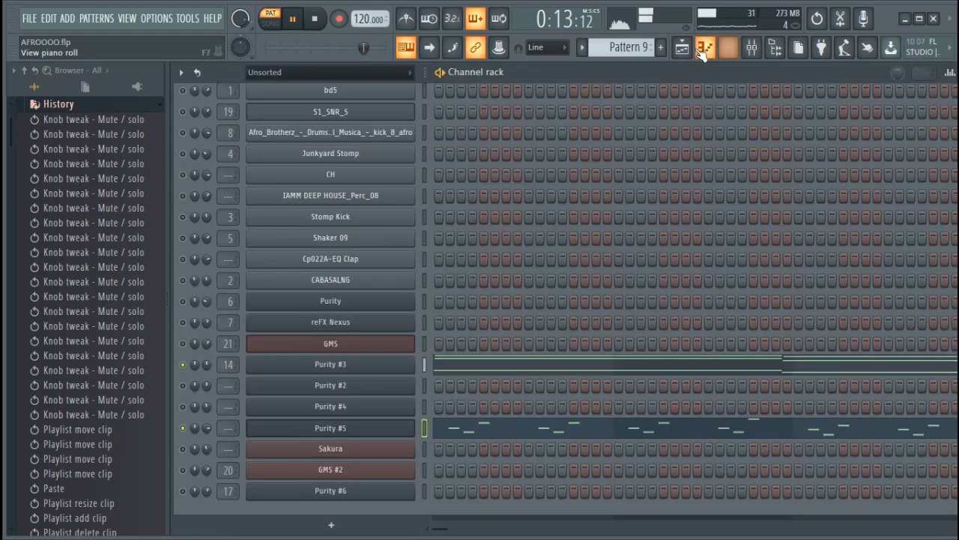
{"action": "key", "text": "space"}
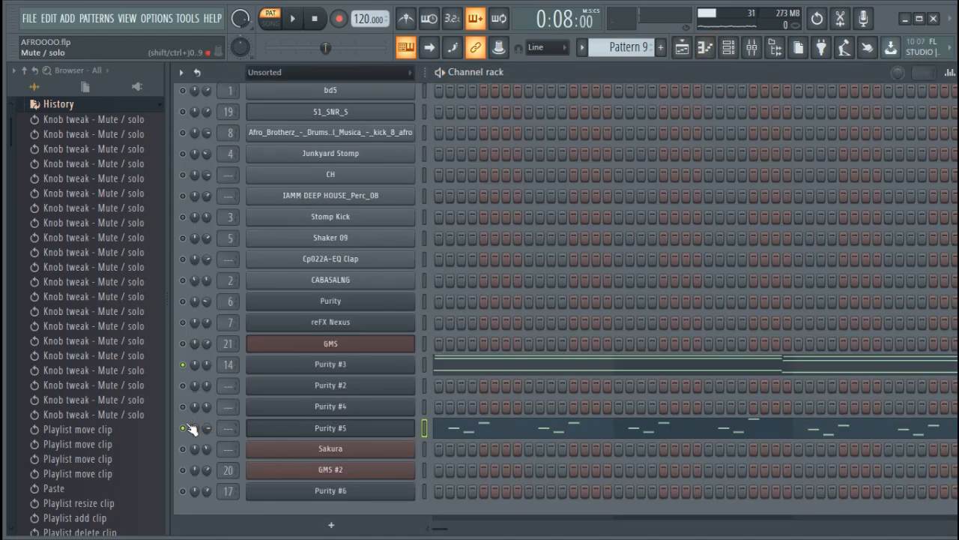
Switch on the AFROOOO channel in the Audio group and return to the Playlist.
{"action": "scroll", "coordinate": [397, 76], "scroll_direction": "down", "scroll_amount": 2}
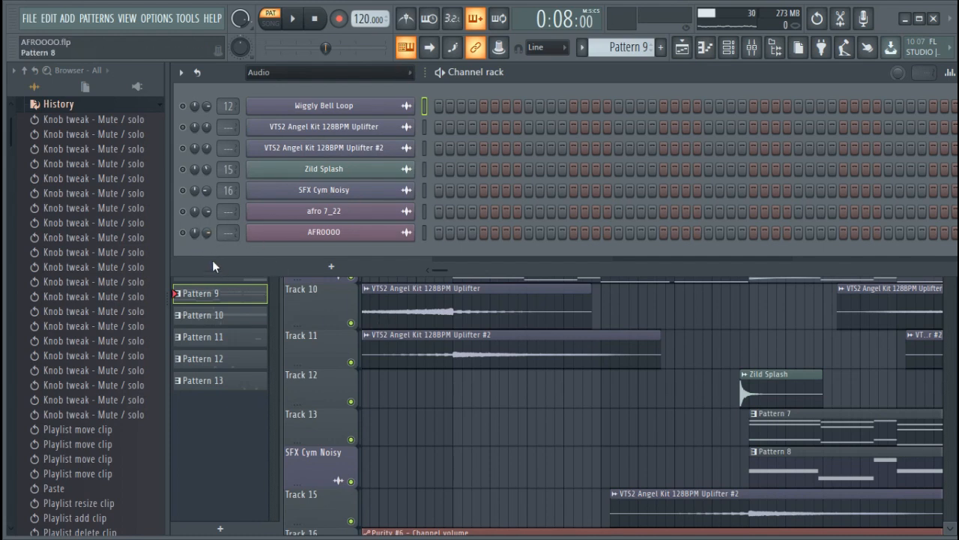
{"action": "right_click", "coordinate": [184, 232]}
{"action": "left_click", "coordinate": [192, 234]}
{"action": "left_click", "coordinate": [482, 415]}
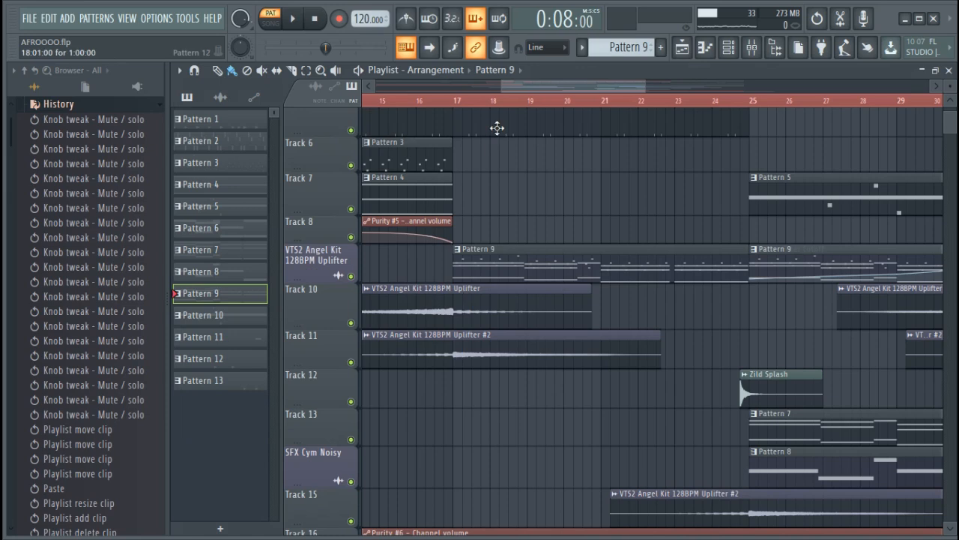
Review the Playlist arrangement's tracks in song mode and place the playhead shortly before bar 15.
{"action": "scroll", "coordinate": [678, 271], "scroll_direction": "down", "scroll_amount": 2}
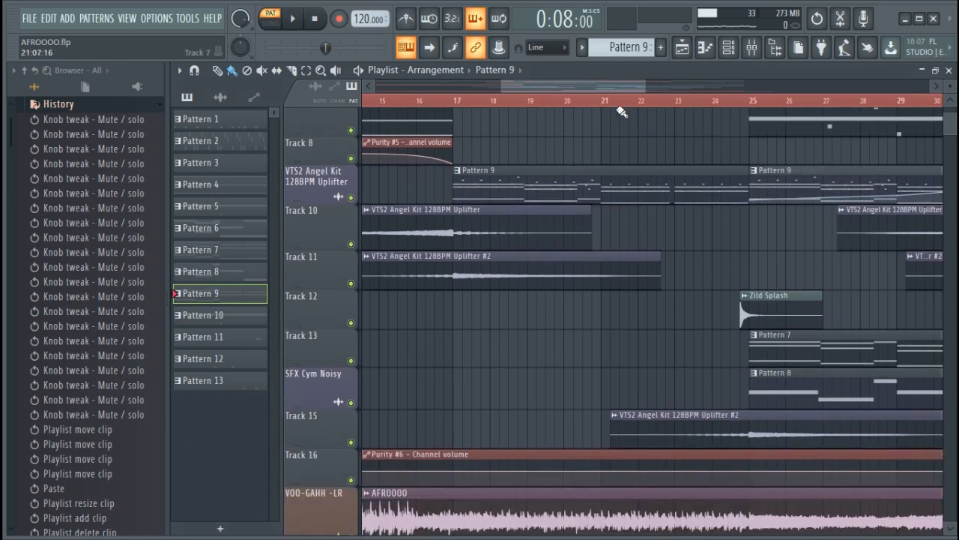
{"action": "scroll", "coordinate": [621, 111], "scroll_direction": "down", "scroll_amount": 3}
{"action": "scroll", "coordinate": [620, 111], "scroll_direction": "down", "scroll_amount": 4}
{"action": "scroll", "coordinate": [772, 203], "scroll_direction": "up", "scroll_amount": 5}
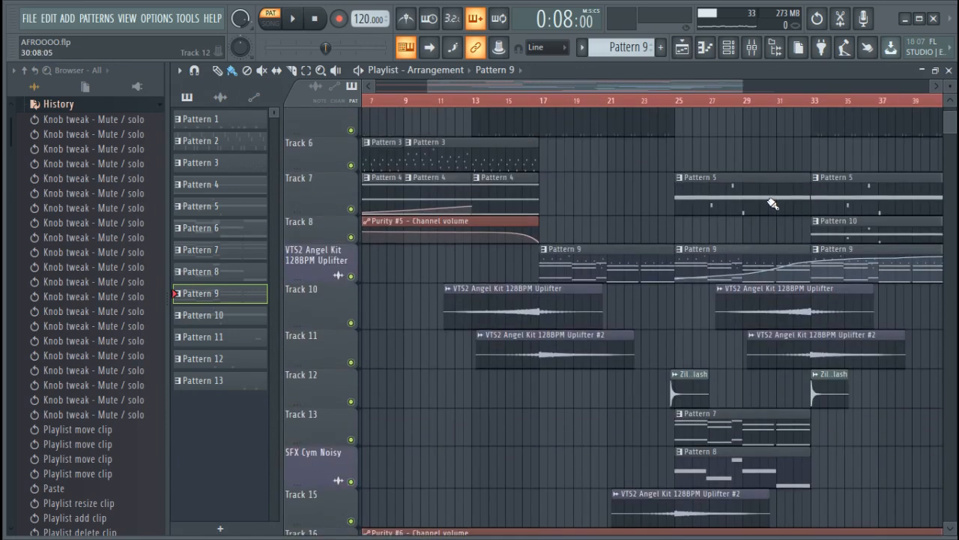
{"action": "scroll", "coordinate": [773, 203], "scroll_direction": "up", "scroll_amount": 2}
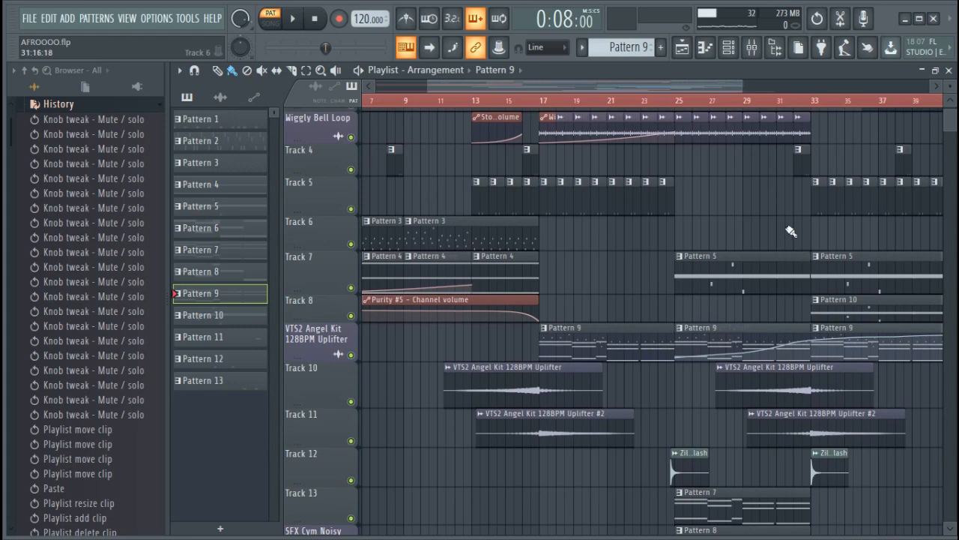
{"action": "scroll", "coordinate": [788, 229], "scroll_direction": "up", "scroll_amount": 1}
{"action": "scroll", "coordinate": [758, 225], "scroll_direction": "down", "scroll_amount": 6}
{"action": "scroll", "coordinate": [527, 109], "scroll_direction": "up", "scroll_amount": 5}
{"action": "left_click_drag", "start_coordinate": [530, 110], "coordinate": [453, 113]}
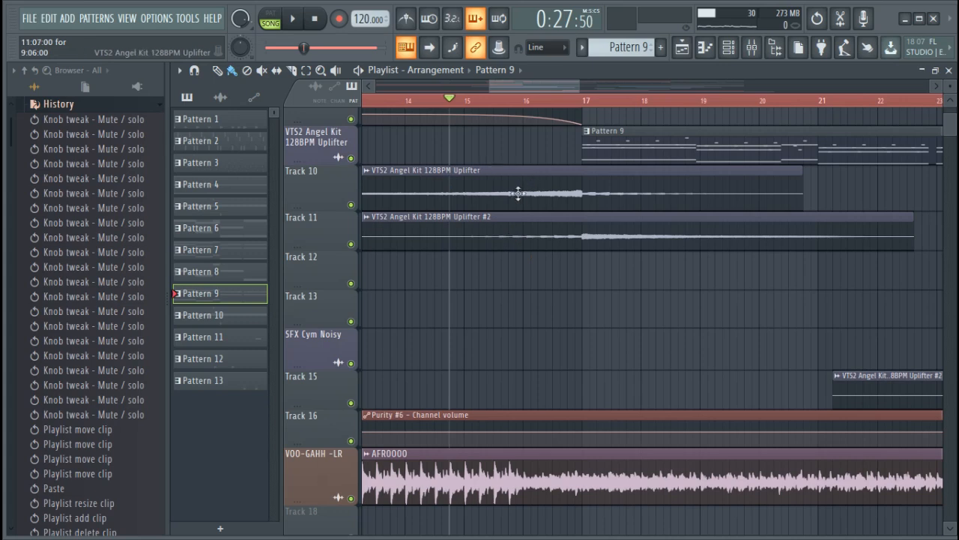
Examine how the pattern, automation, uplifter and AFROOOO clips are arranged across the whole song.
{"action": "scroll", "coordinate": [539, 95], "scroll_direction": "down", "scroll_amount": 5}
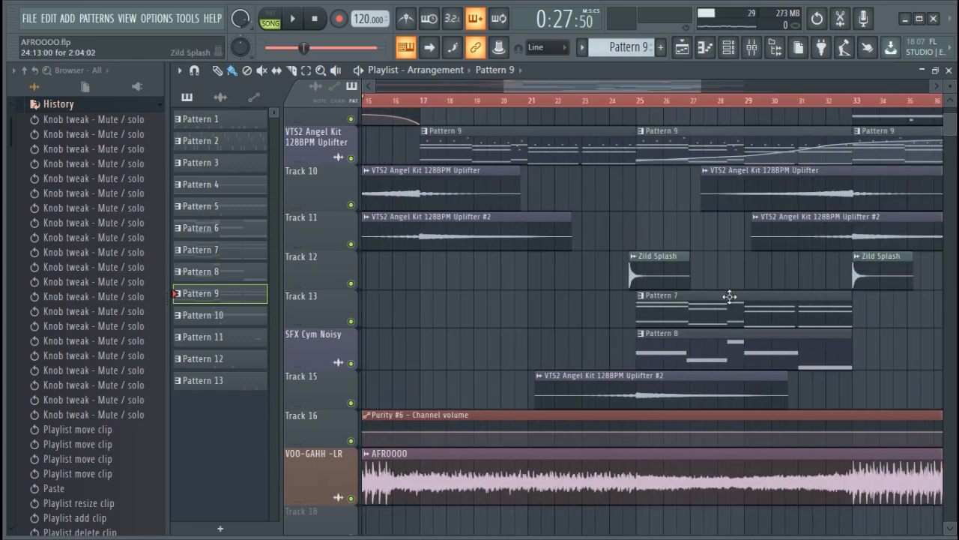
{"action": "scroll", "coordinate": [637, 129], "scroll_direction": "up", "scroll_amount": 5}
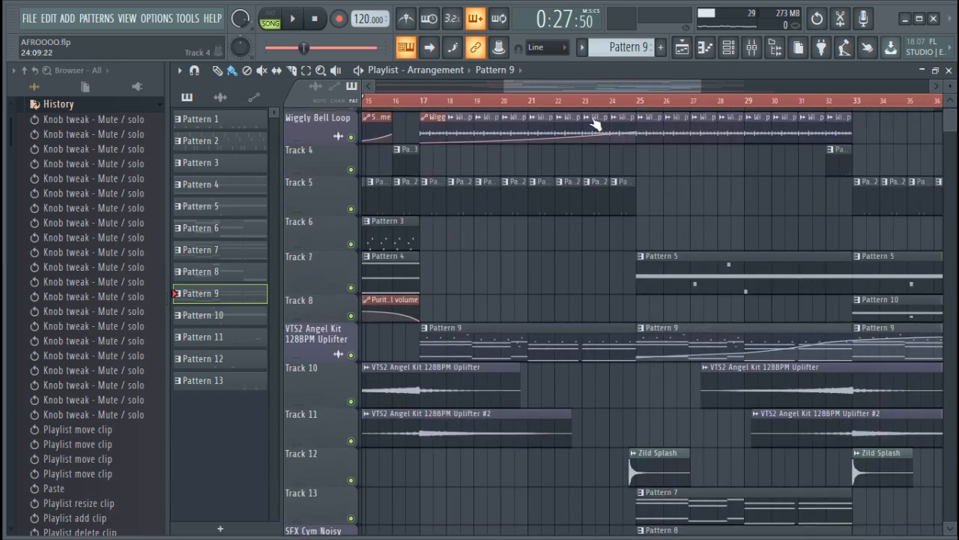
{"action": "scroll", "coordinate": [600, 105], "scroll_direction": "down", "scroll_amount": 3}
{"action": "scroll", "coordinate": [610, 150], "scroll_direction": "up", "scroll_amount": 2}
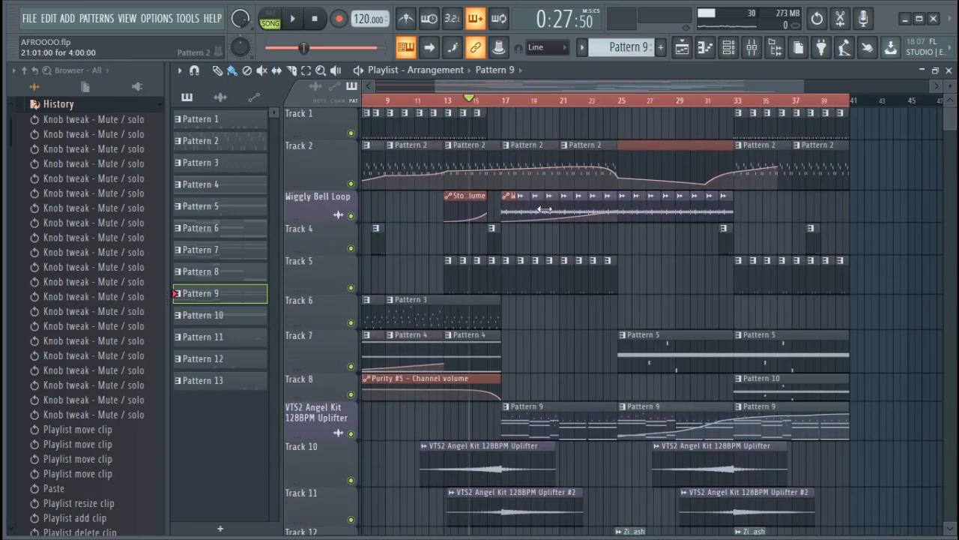
{"action": "scroll", "coordinate": [508, 102], "scroll_direction": "up", "scroll_amount": 6}
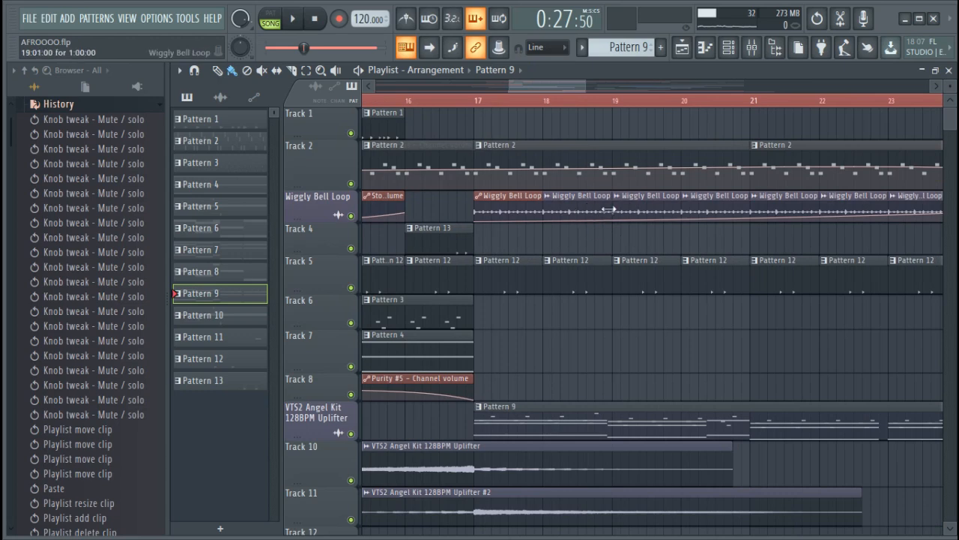
{"action": "scroll", "coordinate": [669, 112], "scroll_direction": "down", "scroll_amount": 3}
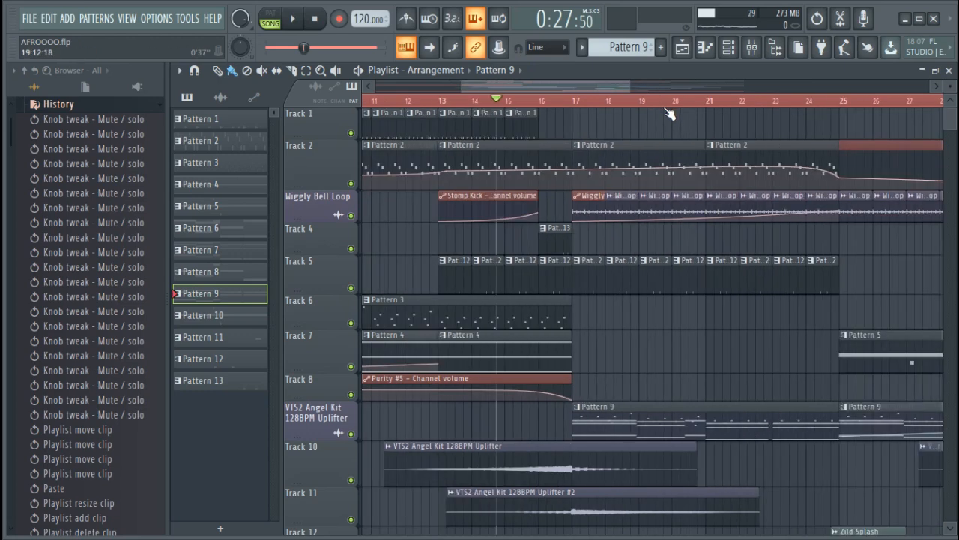
{"action": "scroll", "coordinate": [662, 107], "scroll_direction": "down", "scroll_amount": 3}
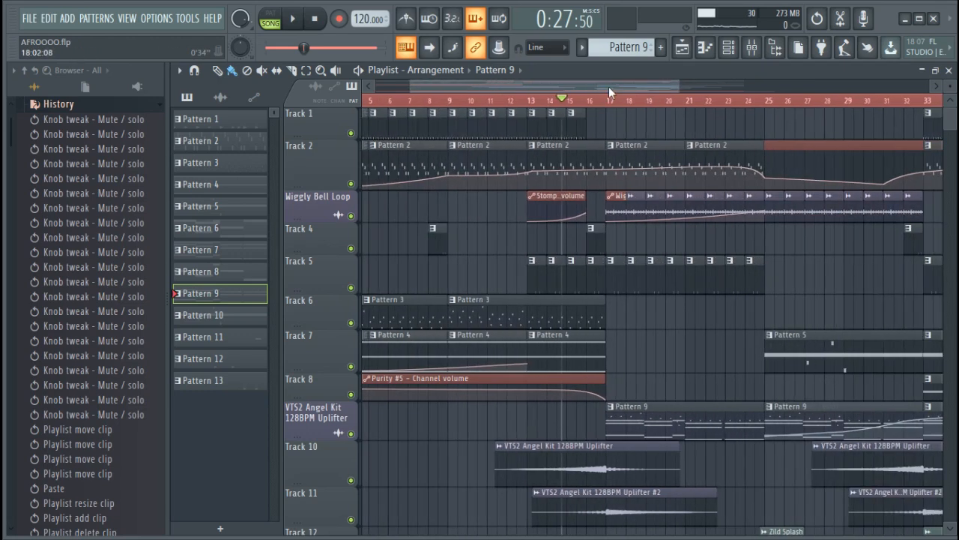
{"action": "scroll", "coordinate": [719, 208], "scroll_direction": "down", "scroll_amount": 9}
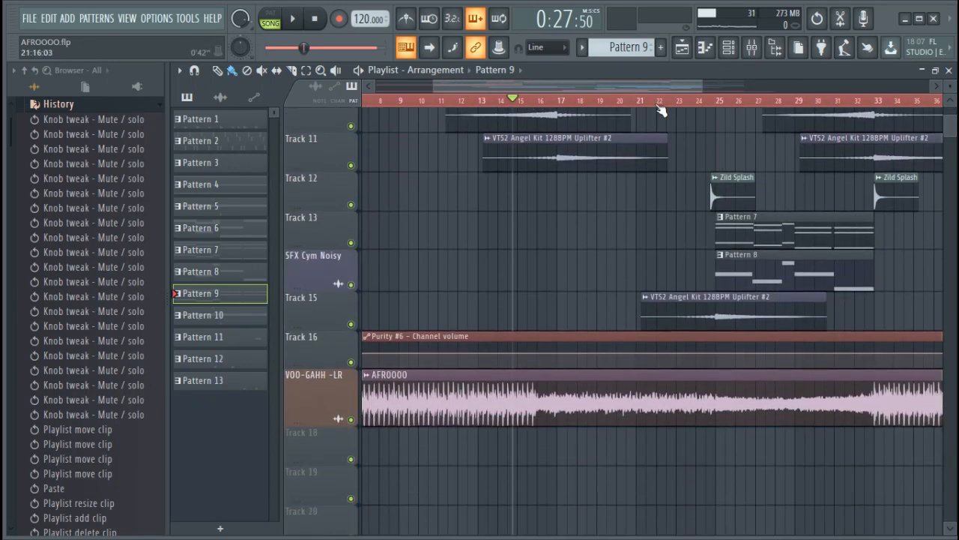
{"action": "scroll", "coordinate": [660, 111], "scroll_direction": "down", "scroll_amount": 4}
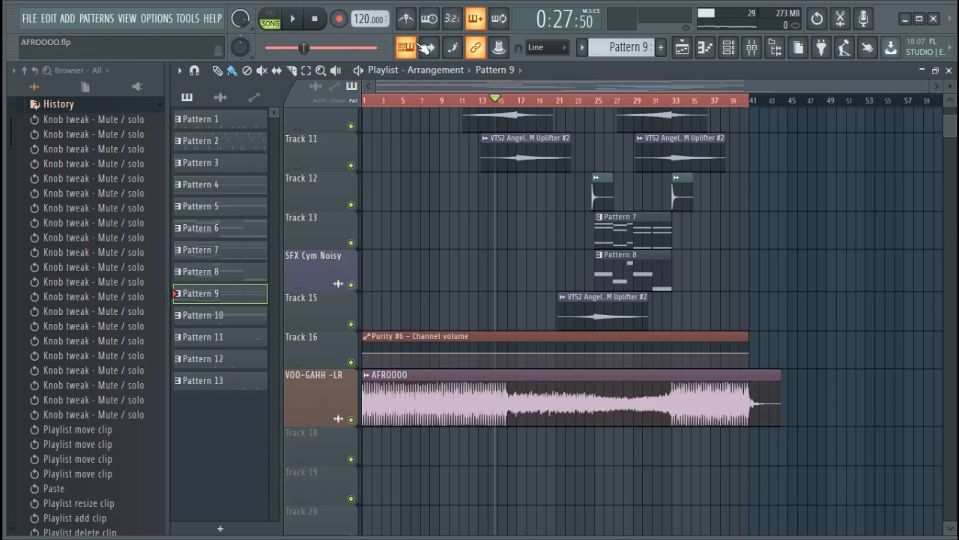
Return the song position to the start, play the arrangement and inspect its tracks around bar 17.
{"action": "left_click", "coordinate": [316, 22]}
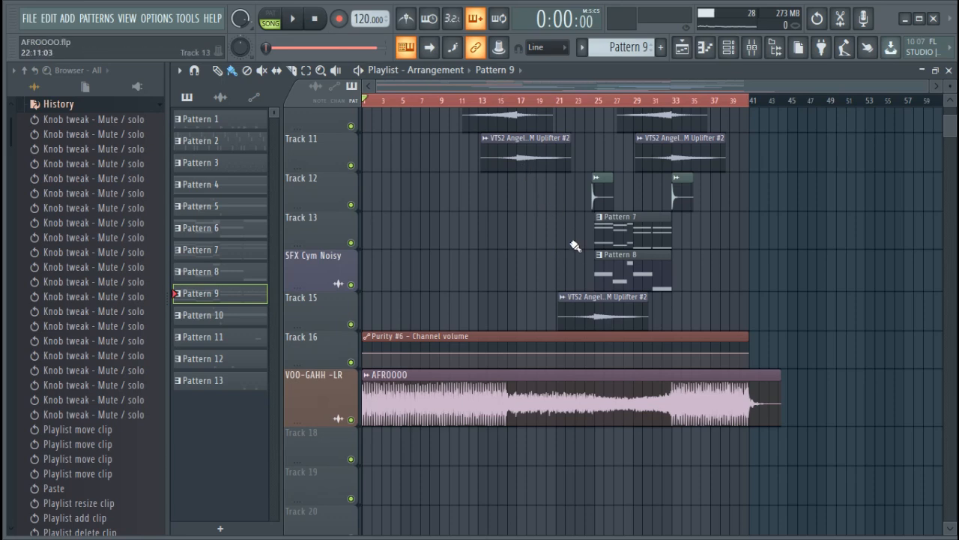
{"action": "scroll", "coordinate": [575, 246], "scroll_direction": "up", "scroll_amount": 9}
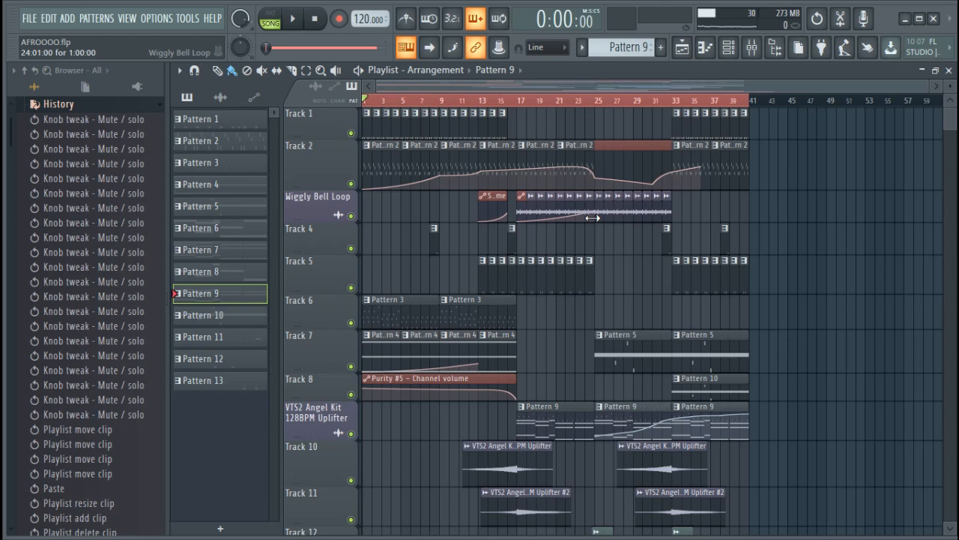
{"action": "scroll", "coordinate": [512, 227], "scroll_direction": "down", "scroll_amount": 16}
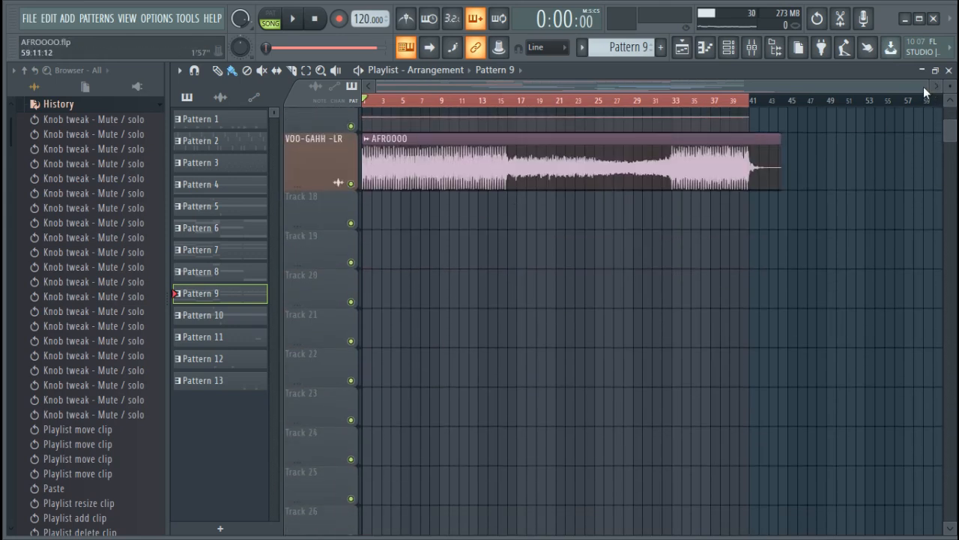
{"action": "left_click_drag", "start_coordinate": [927, 88], "coordinate": [588, 109]}
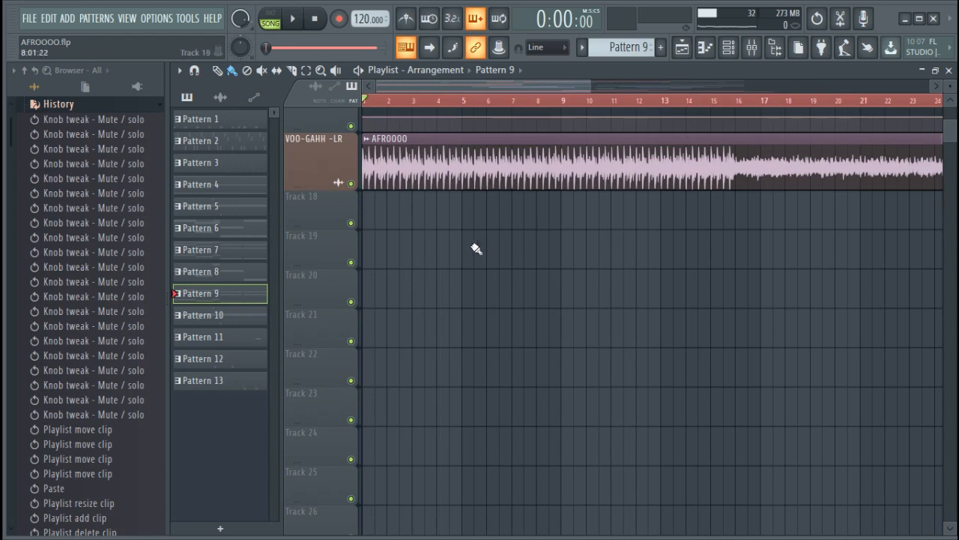
{"action": "key", "text": "space"}
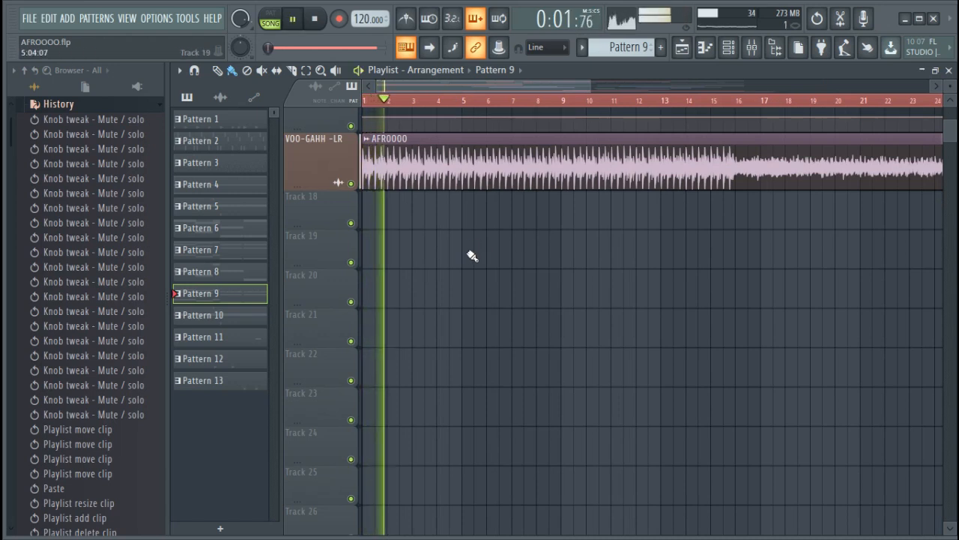
{"action": "key", "text": "XF86AudioRaiseVolume"}
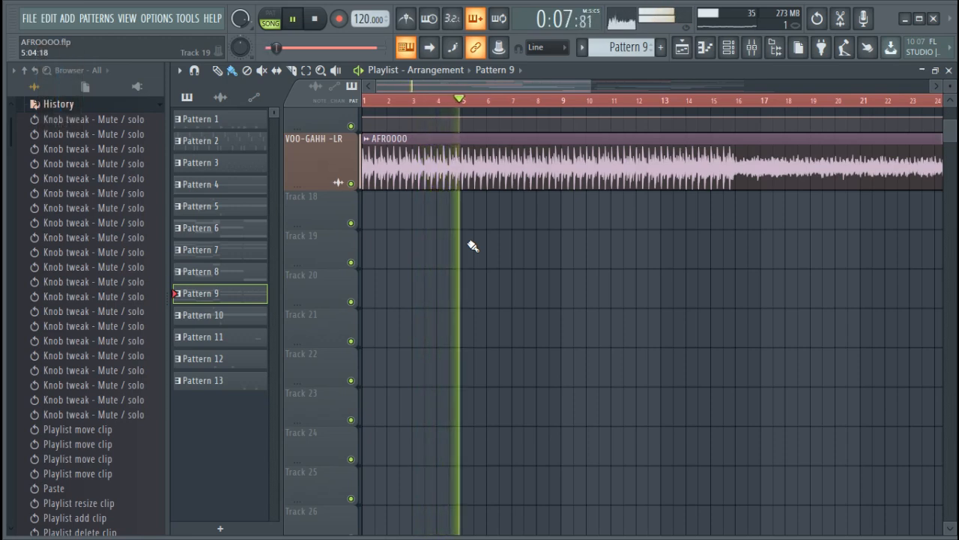
{"action": "scroll", "coordinate": [685, 293], "scroll_direction": "up", "scroll_amount": 7}
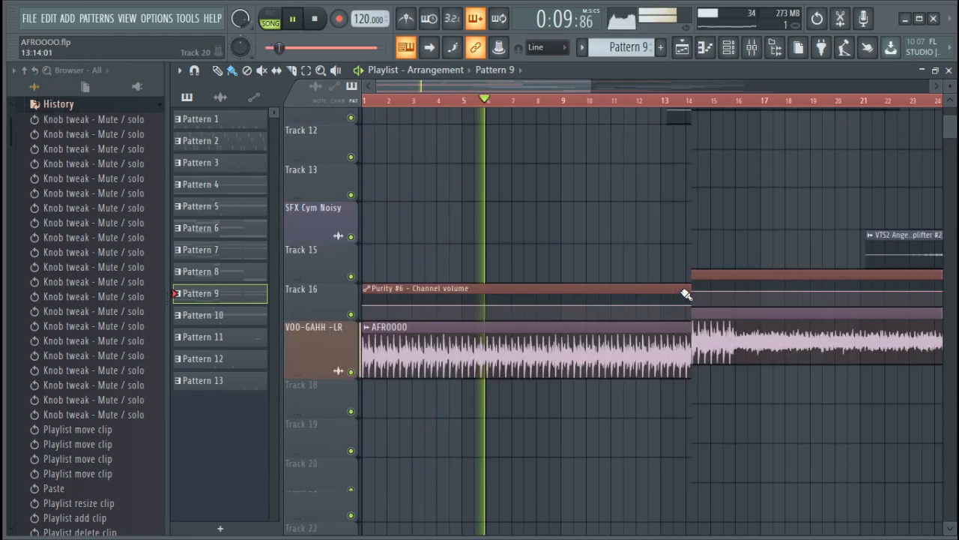
{"action": "scroll", "coordinate": [693, 268], "scroll_direction": "up", "scroll_amount": 1}
{"action": "scroll", "coordinate": [716, 100], "scroll_direction": "down", "scroll_amount": 3}
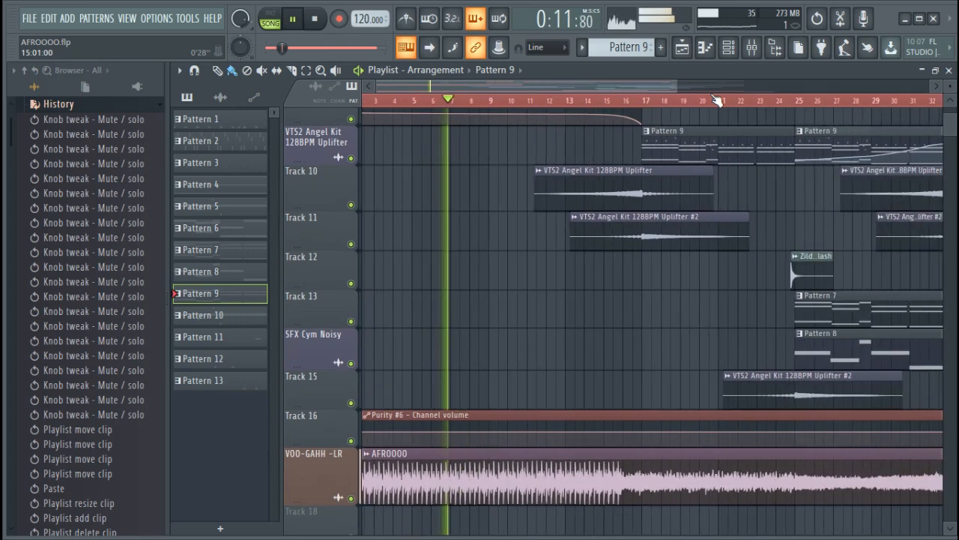
{"action": "scroll", "coordinate": [716, 99], "scroll_direction": "down", "scroll_amount": 3}
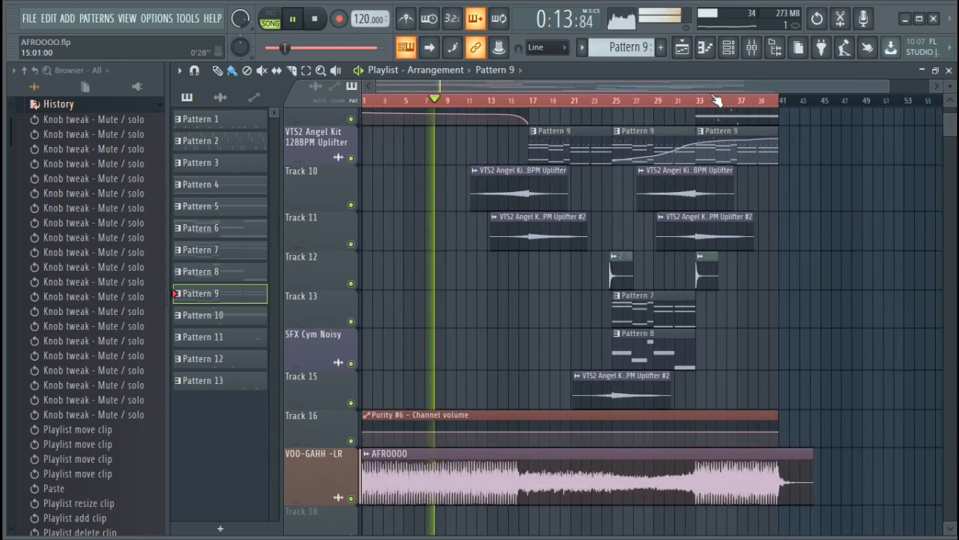
{"action": "scroll", "coordinate": [665, 306], "scroll_direction": "up", "scroll_amount": 7}
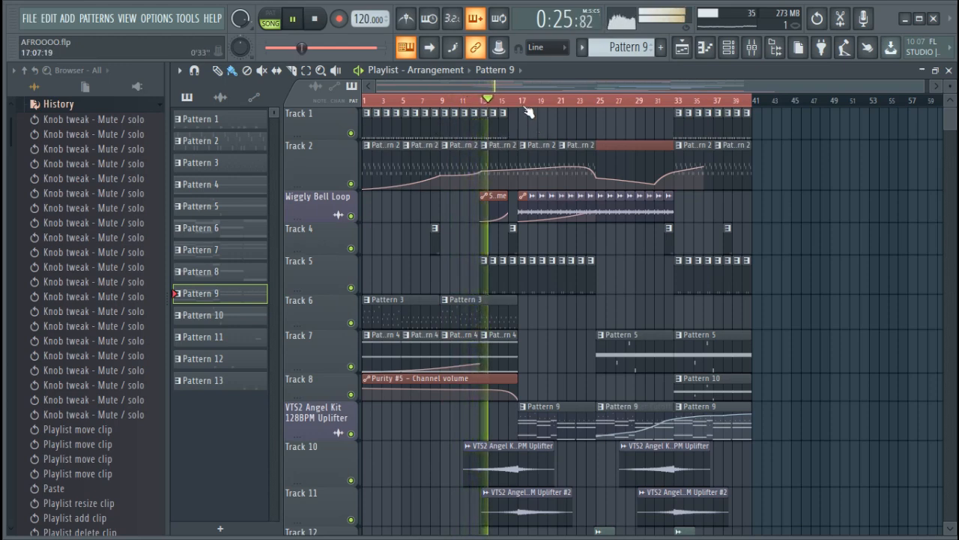
{"action": "scroll", "coordinate": [527, 111], "scroll_direction": "up", "scroll_amount": 8}
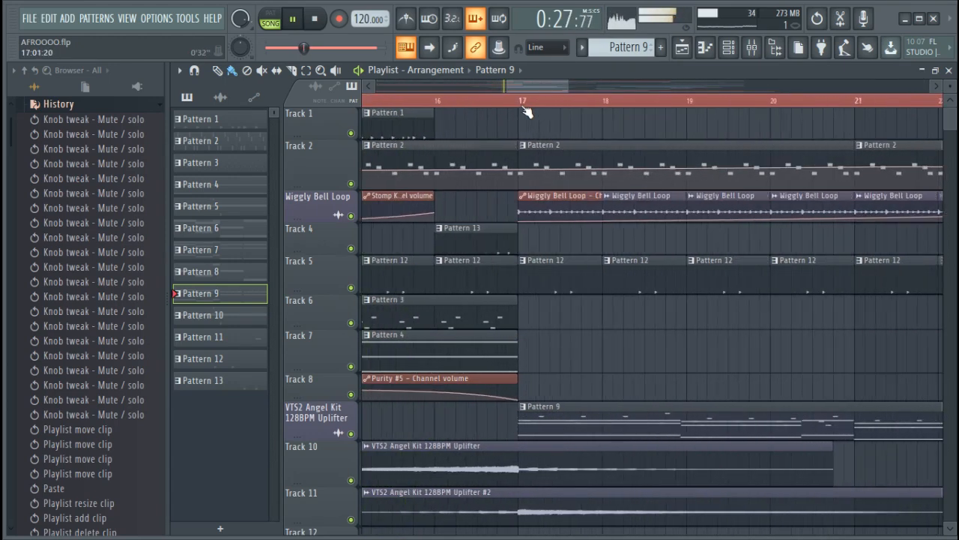
Follow the playing arrangement from bar 17 to bar 25, examining how the Wiggly Bell Loop, Pattern 9 and uplifter clips are laid out.
{"action": "scroll", "coordinate": [523, 111], "scroll_direction": "up", "scroll_amount": 2}
{"action": "scroll", "coordinate": [465, 113], "scroll_direction": "down", "scroll_amount": 2}
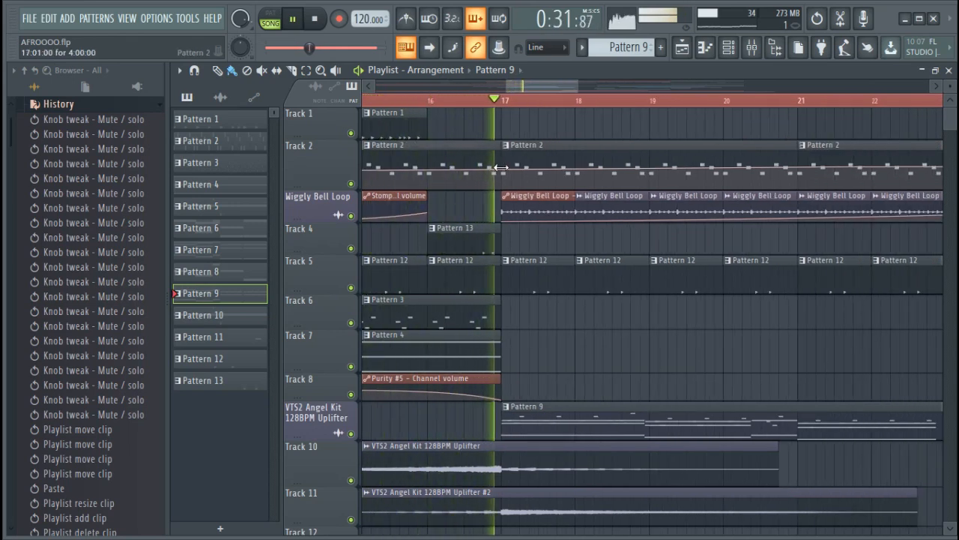
{"action": "scroll", "coordinate": [592, 101], "scroll_direction": "down", "scroll_amount": 3}
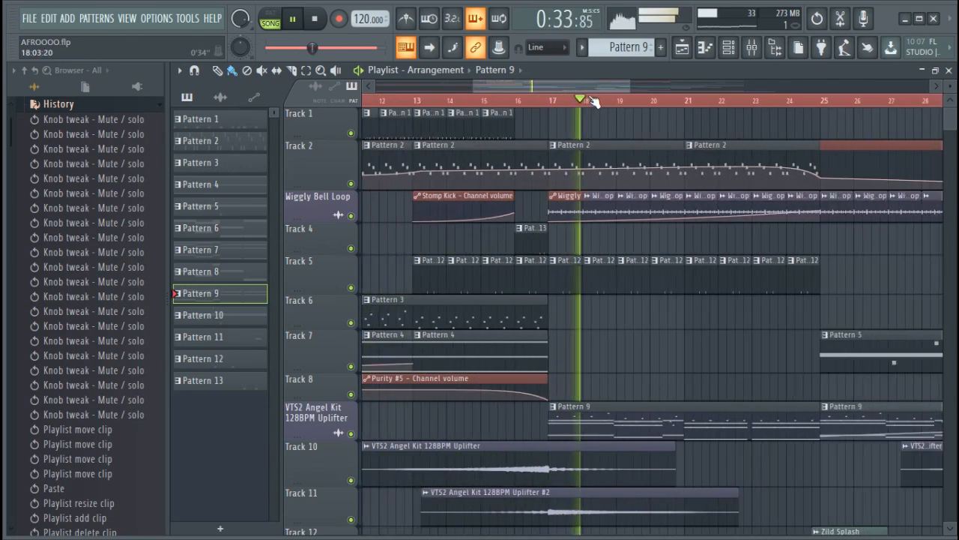
{"action": "scroll", "coordinate": [592, 101], "scroll_direction": "down", "scroll_amount": 4}
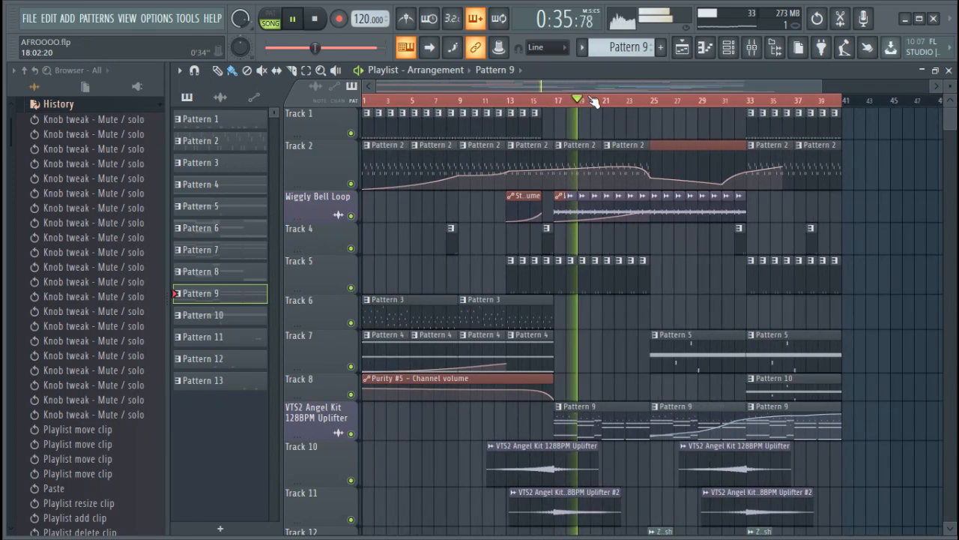
{"action": "scroll", "coordinate": [582, 86], "scroll_direction": "right", "scroll_amount": 3}
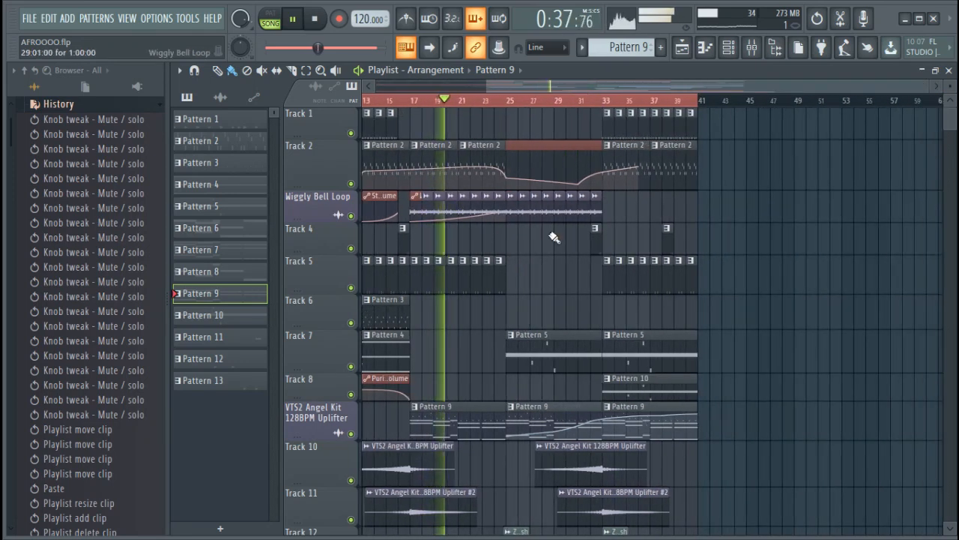
{"action": "scroll", "coordinate": [554, 237], "scroll_direction": "down", "scroll_amount": 2}
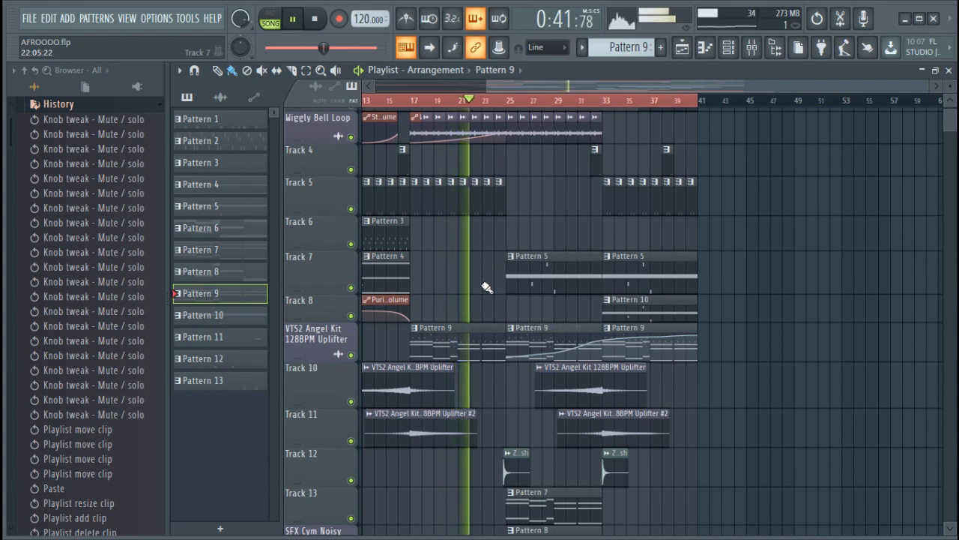
{"action": "scroll", "coordinate": [486, 289], "scroll_direction": "down", "scroll_amount": 3}
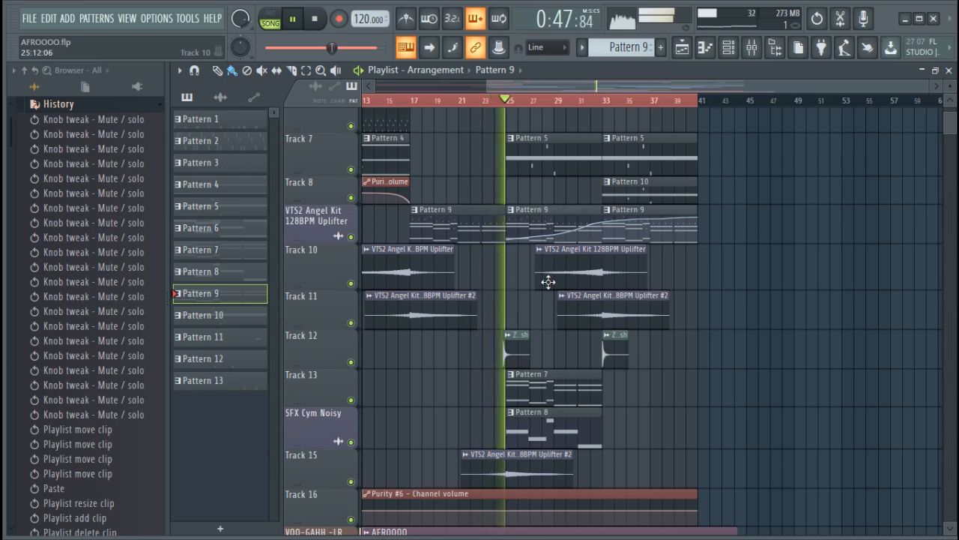
Examine the tracks playing between bars 25 and 33, from the Wiggly Bell Loop down to the AFROOOO audio clip.
{"action": "scroll", "coordinate": [550, 281], "scroll_direction": "up", "scroll_amount": 2}
{"action": "scroll", "coordinate": [550, 282], "scroll_direction": "up", "scroll_amount": 1}
{"action": "scroll", "coordinate": [549, 282], "scroll_direction": "down", "scroll_amount": 3}
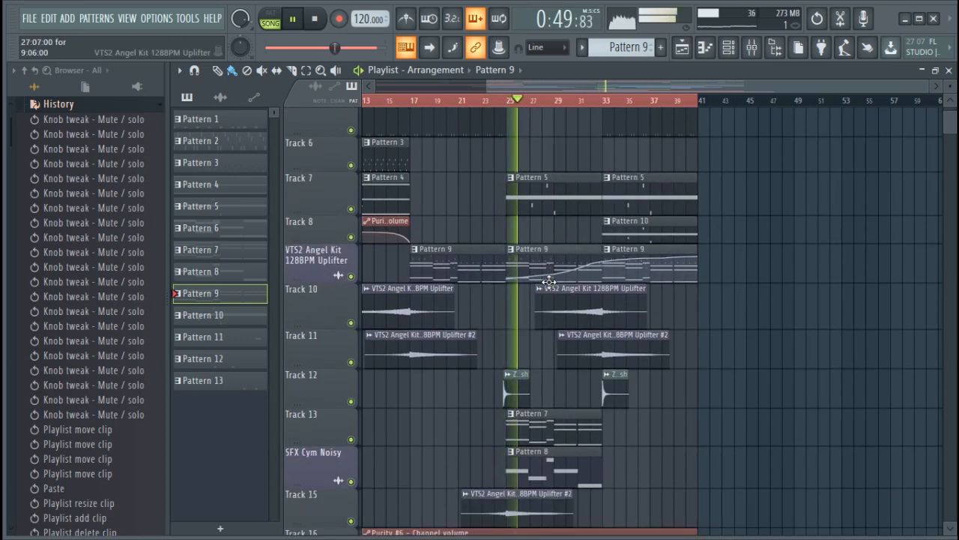
{"action": "scroll", "coordinate": [549, 282], "scroll_direction": "down", "scroll_amount": 4}
{"action": "scroll", "coordinate": [547, 278], "scroll_direction": "up", "scroll_amount": 2}
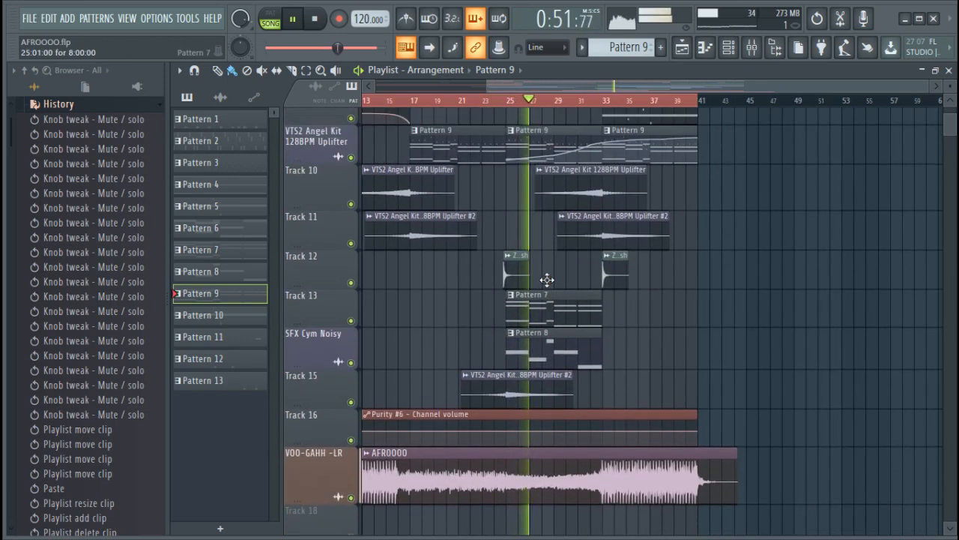
{"action": "scroll", "coordinate": [550, 282], "scroll_direction": "up", "scroll_amount": 6}
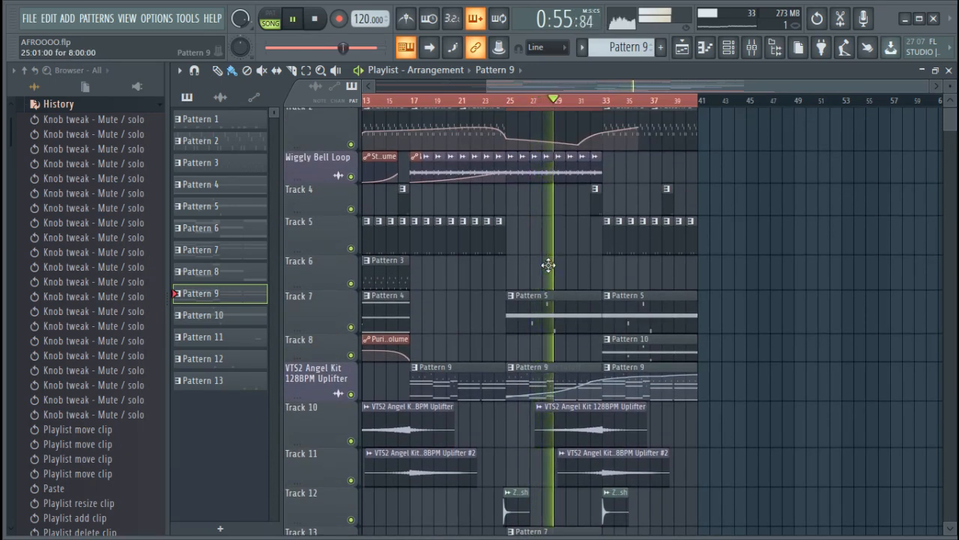
{"action": "scroll", "coordinate": [615, 270], "scroll_direction": "down", "scroll_amount": 2}
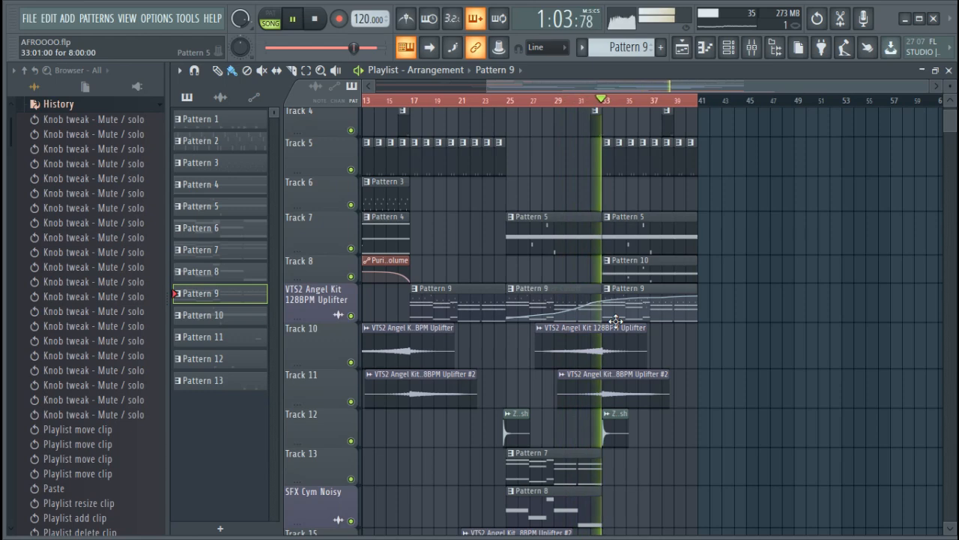
Inspect the layered pattern and uplifter clips from bar 33 to the end of the song, and stop playback there.
{"action": "scroll", "coordinate": [684, 313], "scroll_direction": "up", "scroll_amount": 3}
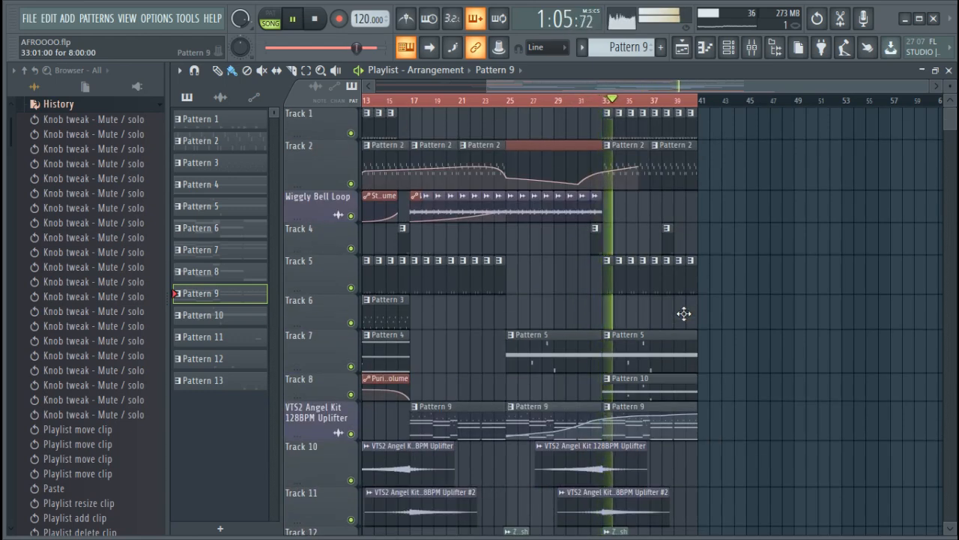
{"action": "scroll", "coordinate": [683, 314], "scroll_direction": "down", "scroll_amount": 2}
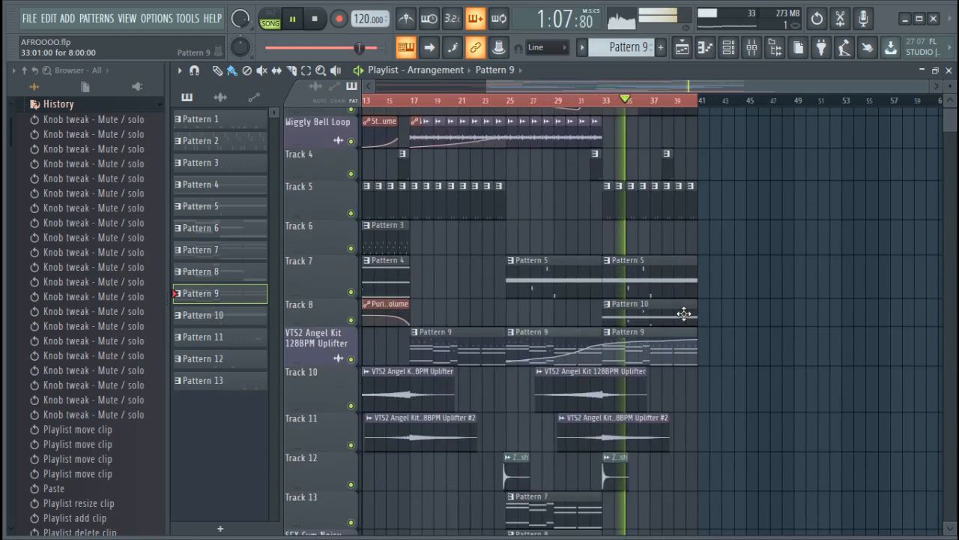
{"action": "scroll", "coordinate": [684, 314], "scroll_direction": "down", "scroll_amount": 4}
{"action": "scroll", "coordinate": [684, 313], "scroll_direction": "up", "scroll_amount": 2}
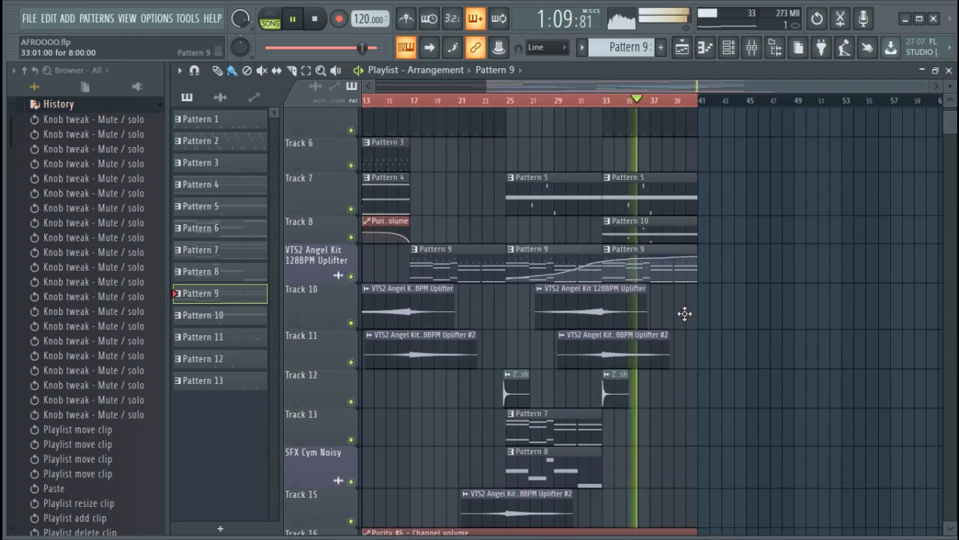
{"action": "scroll", "coordinate": [684, 314], "scroll_direction": "up", "scroll_amount": 4}
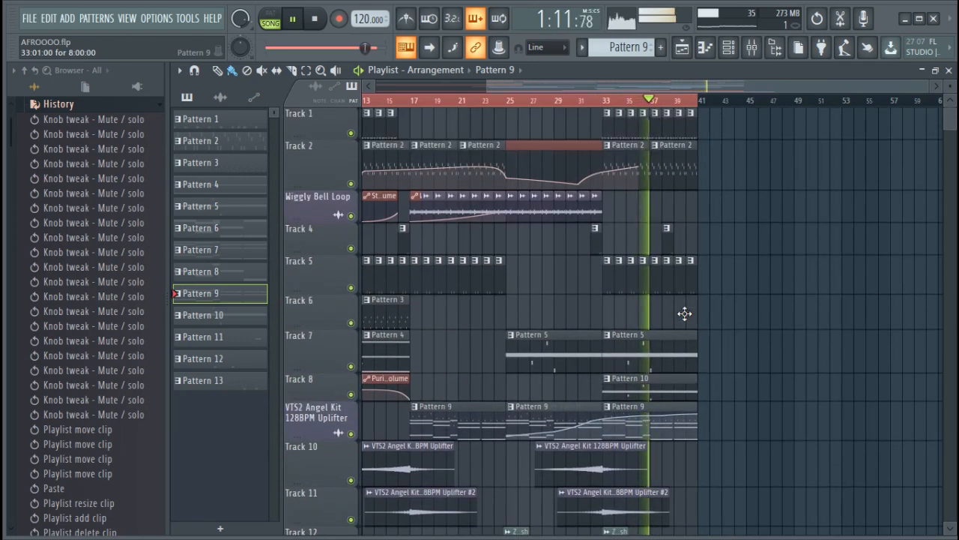
{"action": "scroll", "coordinate": [684, 313], "scroll_direction": "down", "scroll_amount": 1}
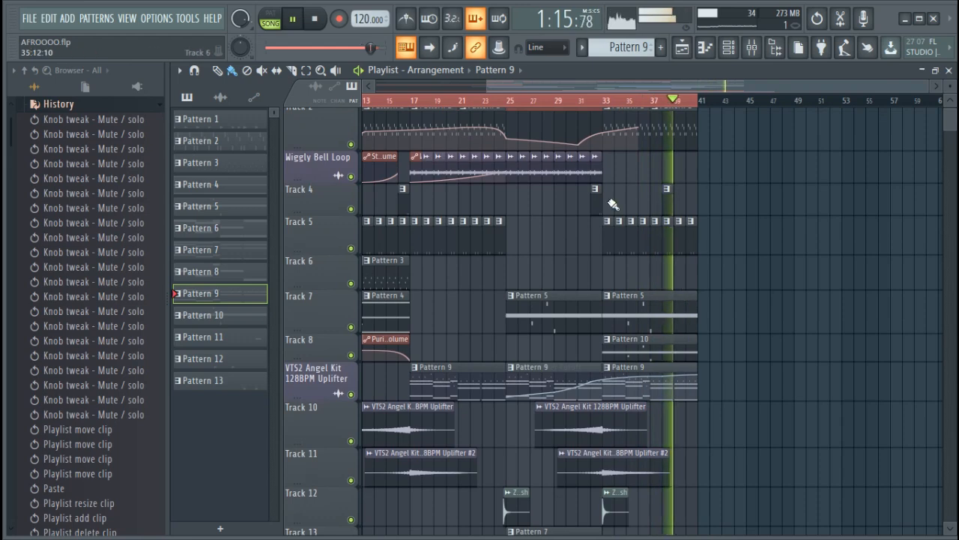
{"action": "scroll", "coordinate": [568, 102], "scroll_direction": "down", "scroll_amount": 2}
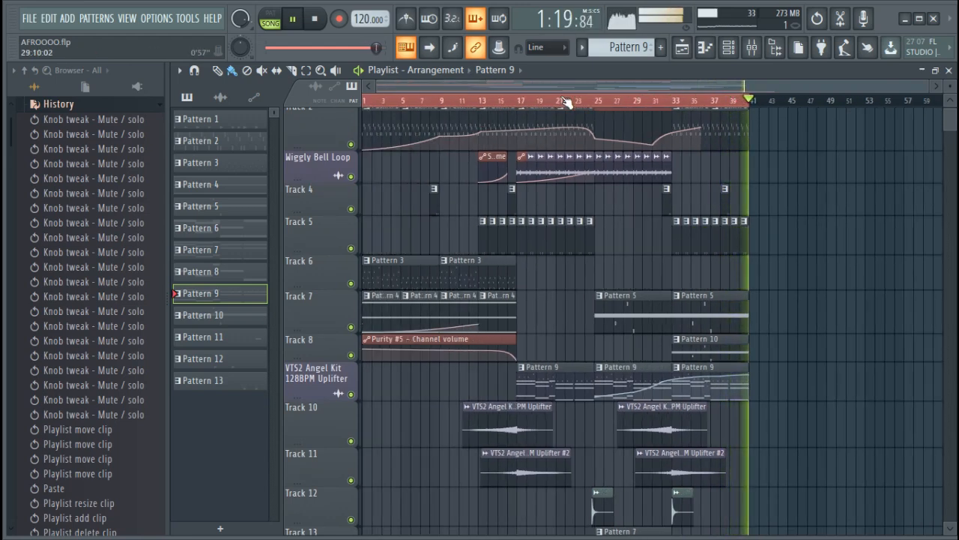
{"action": "key", "text": "space"}
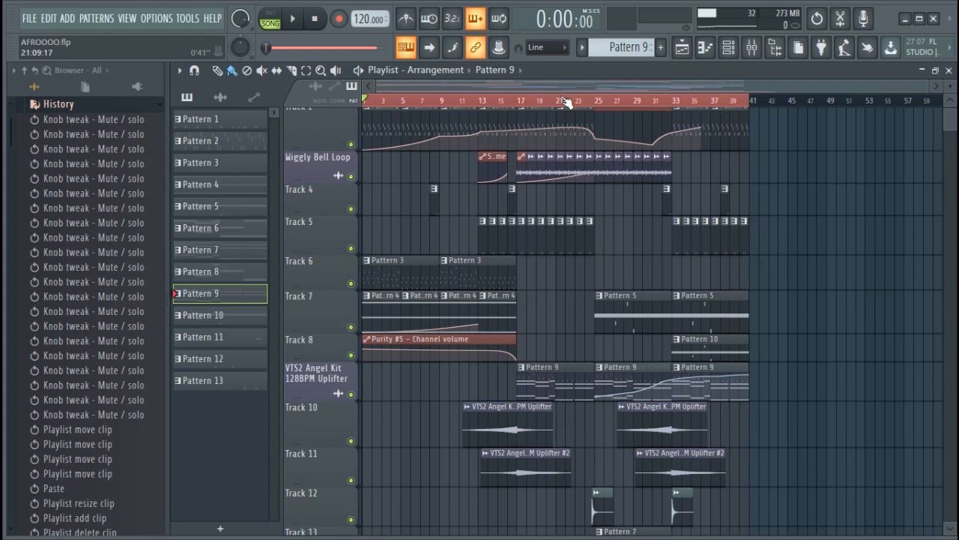